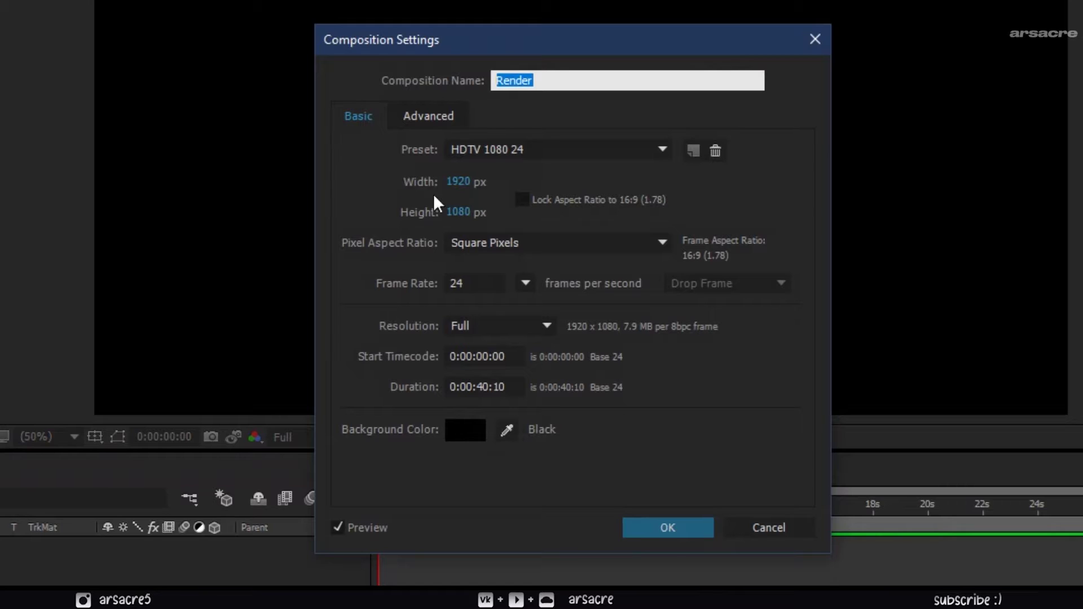
Set the Render composition's width to 1080 px to make it square and move the settings dialog off the preview.
click(458, 212)
click(462, 181)
text(1080)
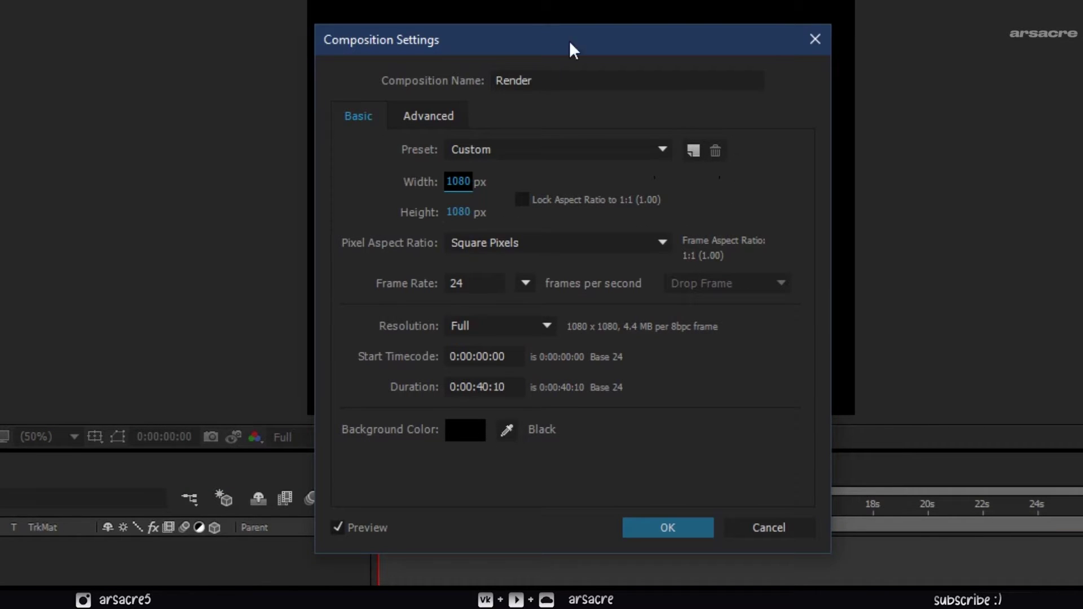
drag(570, 44, 227, 171)
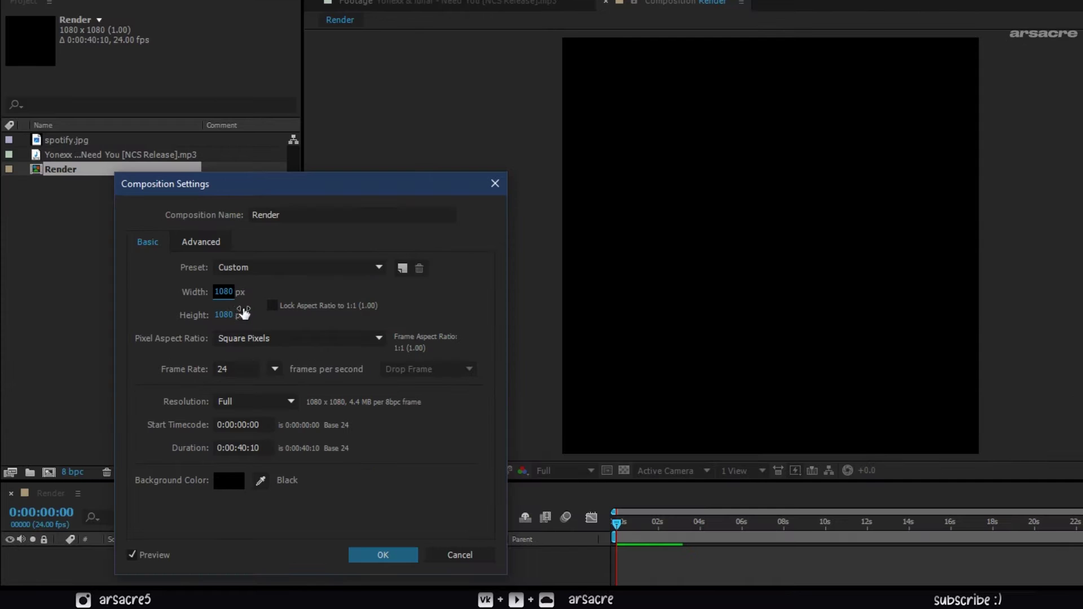
Try a composition height of 1350 px and set it back to 1080 px.
click(224, 316)
text(1)
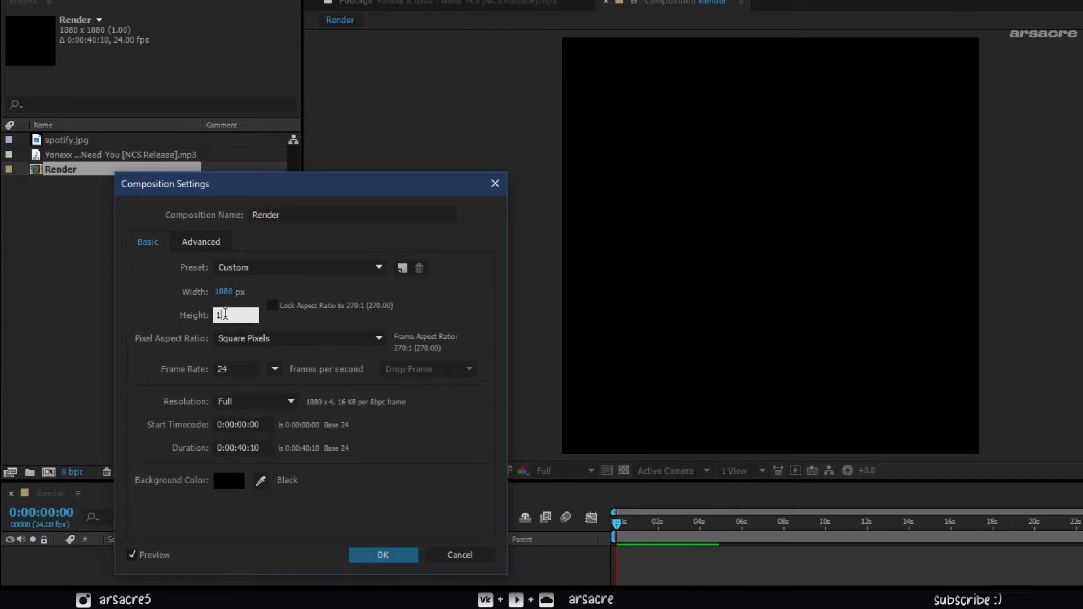
text(350)
key(Return)
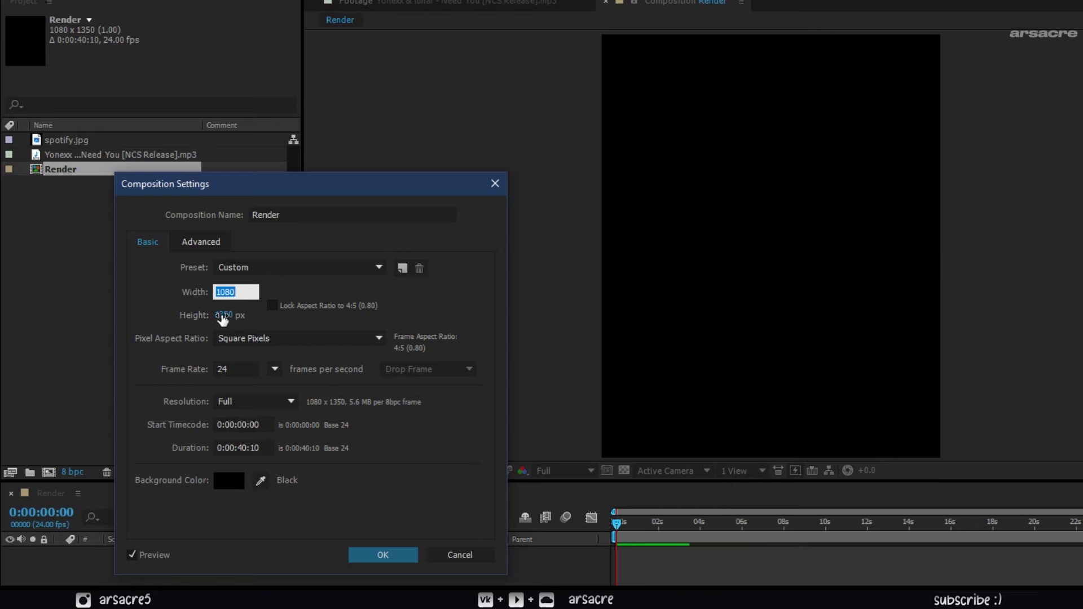
click(224, 315)
text(1080)
key(Return)
Rename the composition "Render - Square" and apply the composition settings.
click(321, 210)
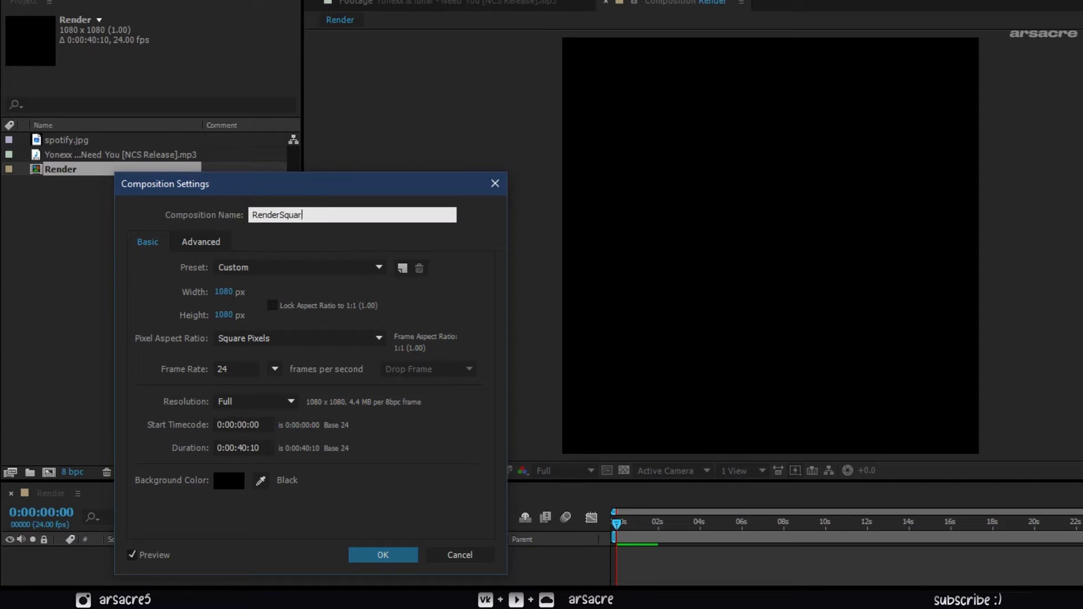
text(-)
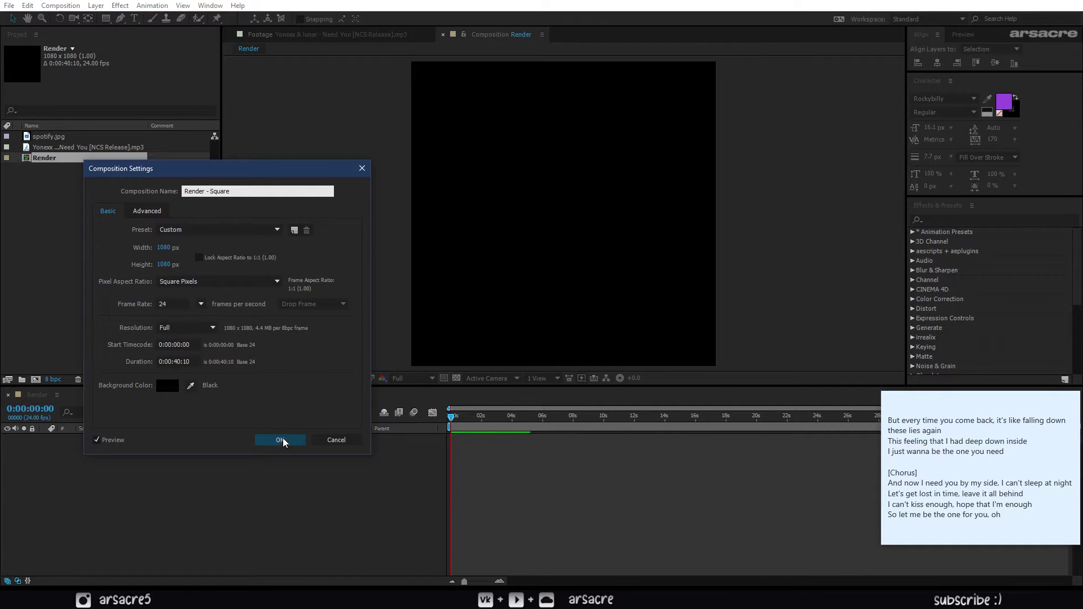
click(383, 555)
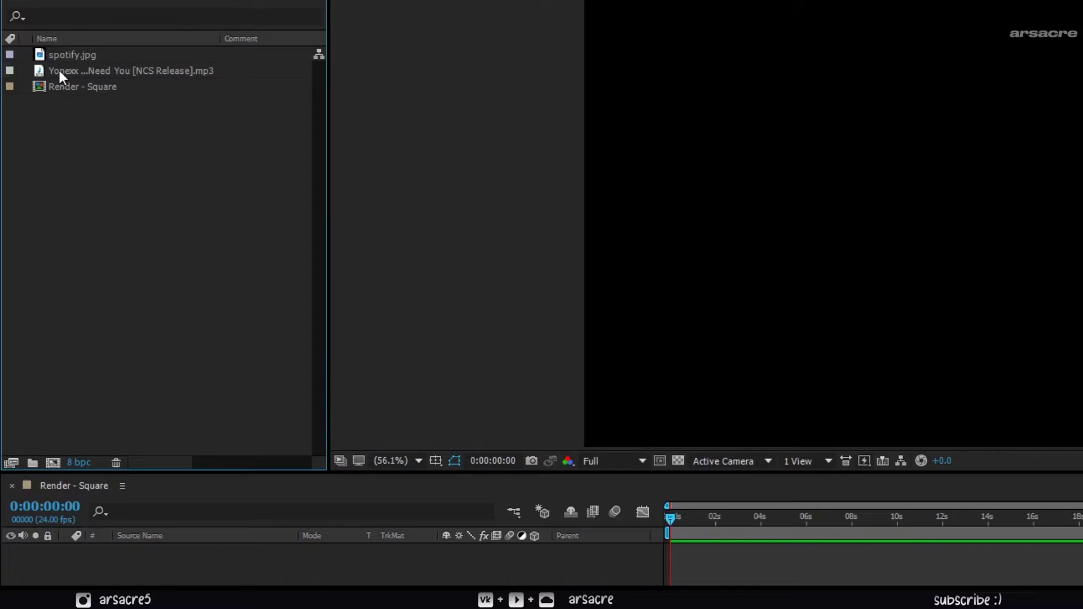
Add the Need You mp3 to the Render - Square timeline and move the lyrics note up beside the composition preview.
drag(59, 69, 395, 556)
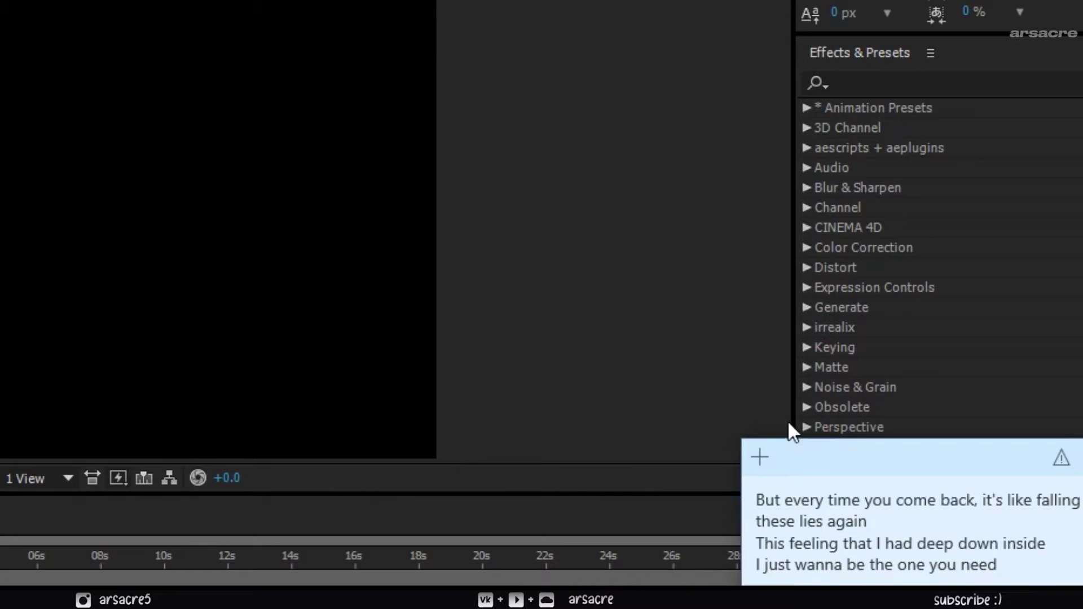
drag(788, 423, 523, 87)
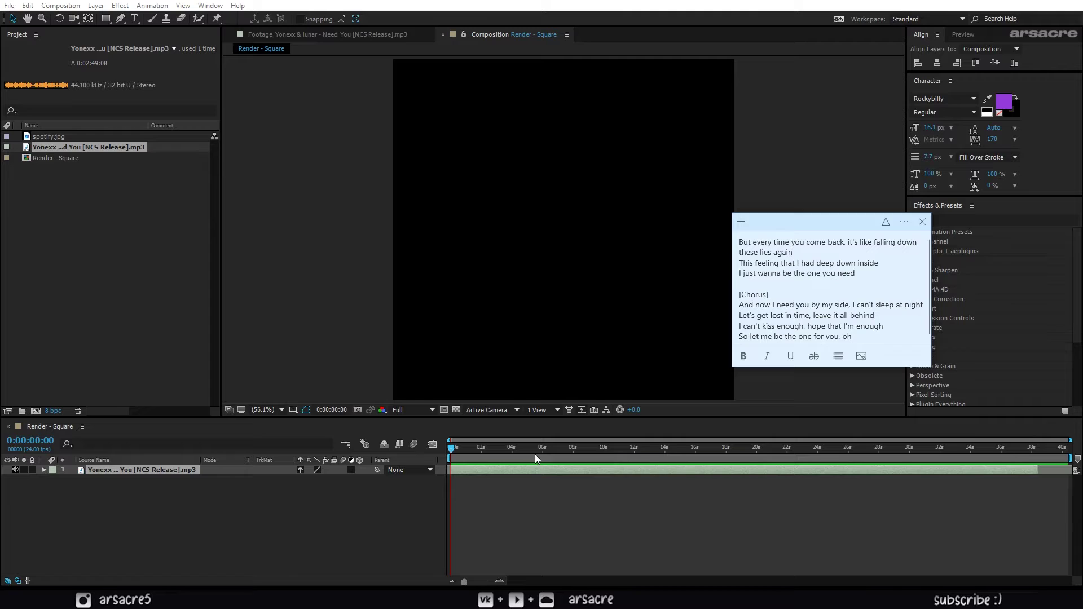
Play the song from the start of the composition to check the audio.
click(625, 456)
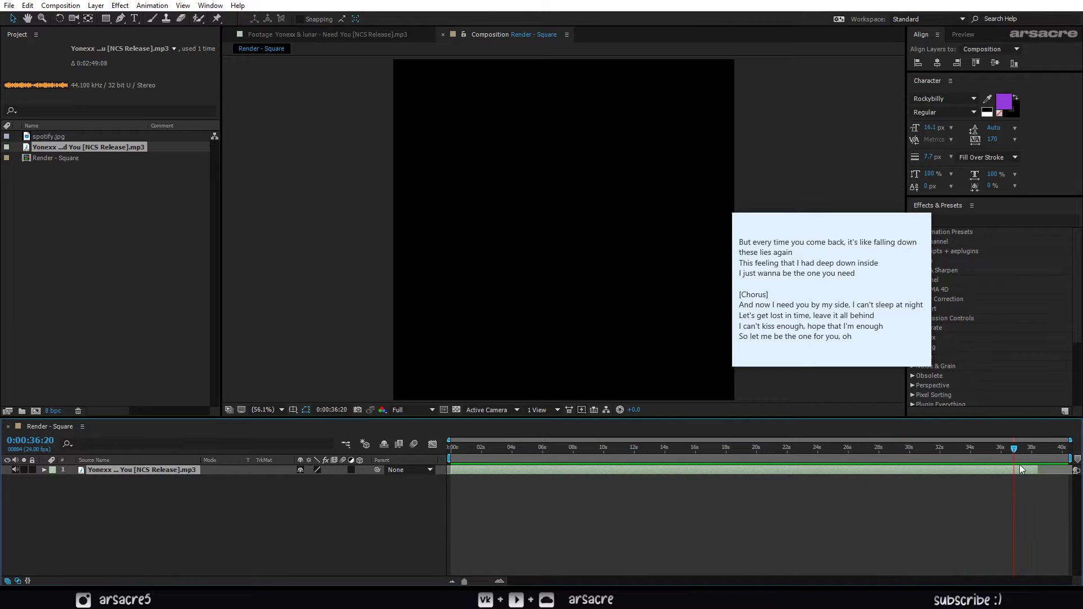
key(space)
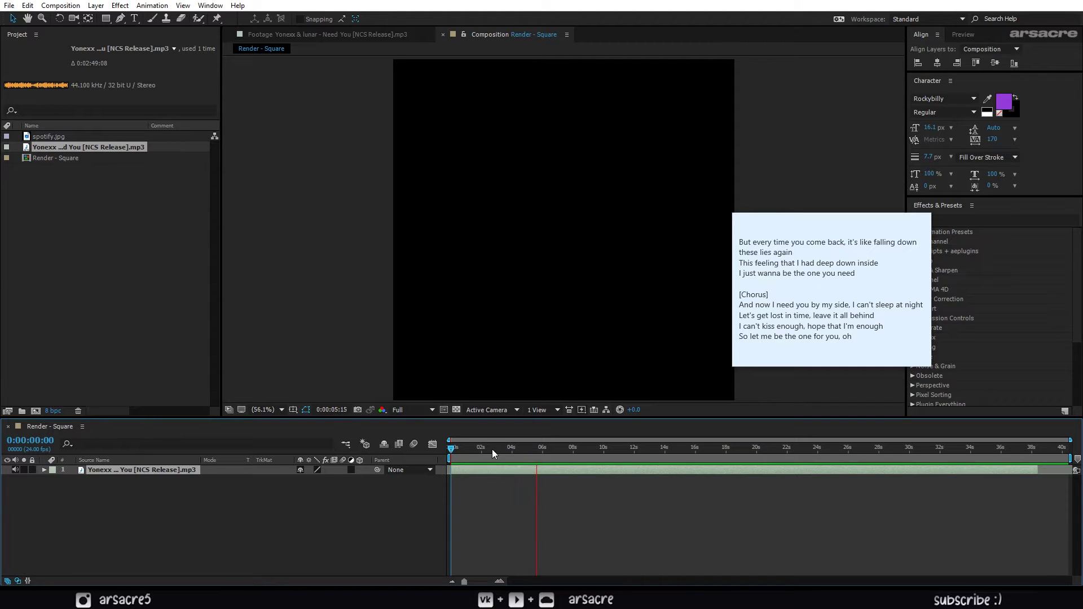
click(473, 449)
click(399, 496)
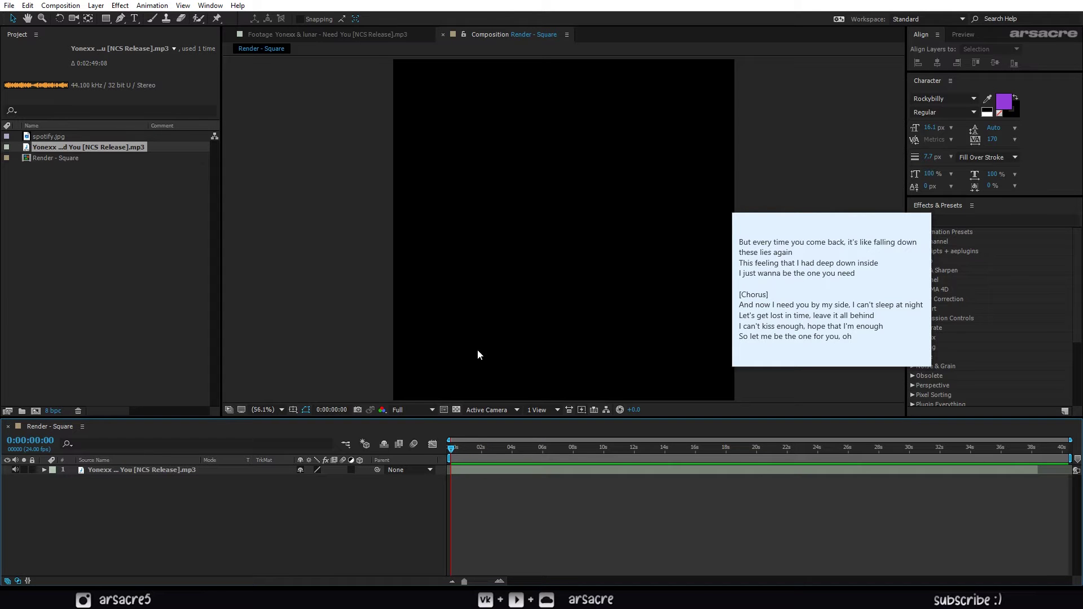
Create a text layer reading "But every time you come back", copying the line from the lyrics note.
key(ctrl+t)
click(479, 182)
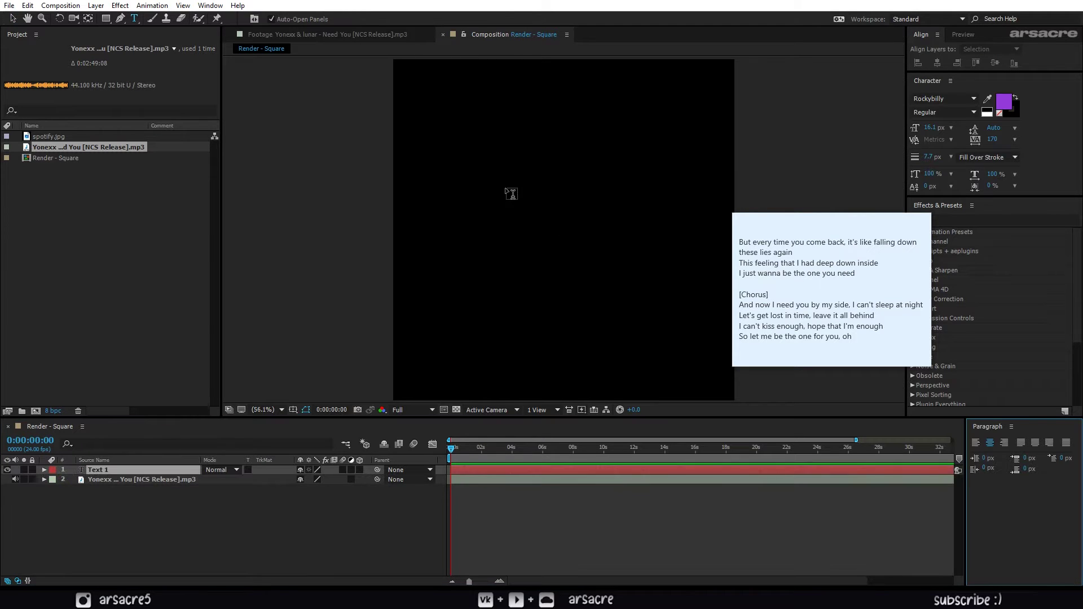
text(but)
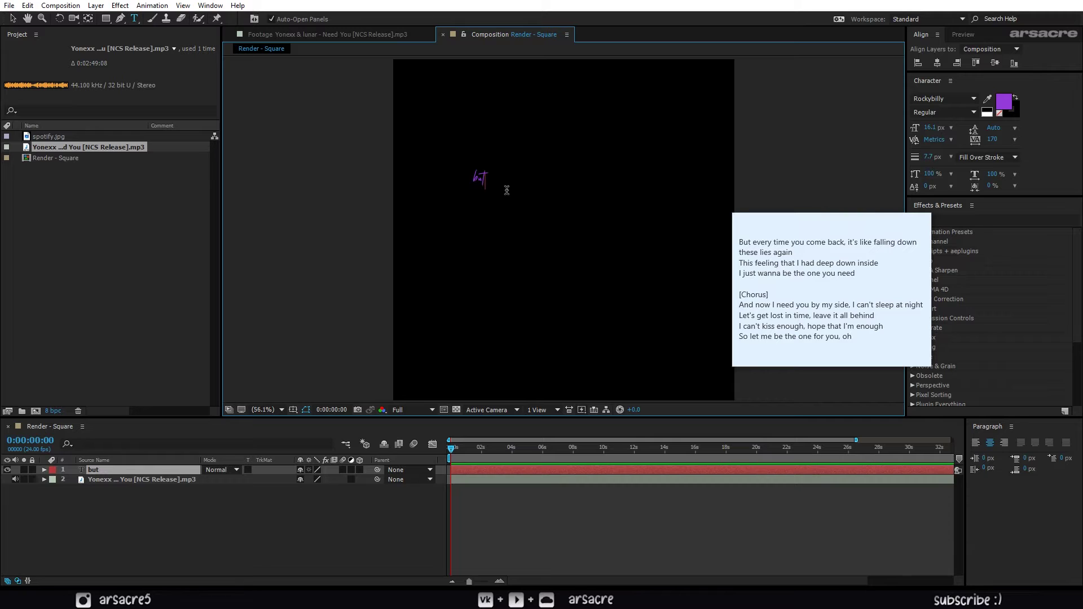
drag(740, 242, 847, 244)
key(ctrl+c)
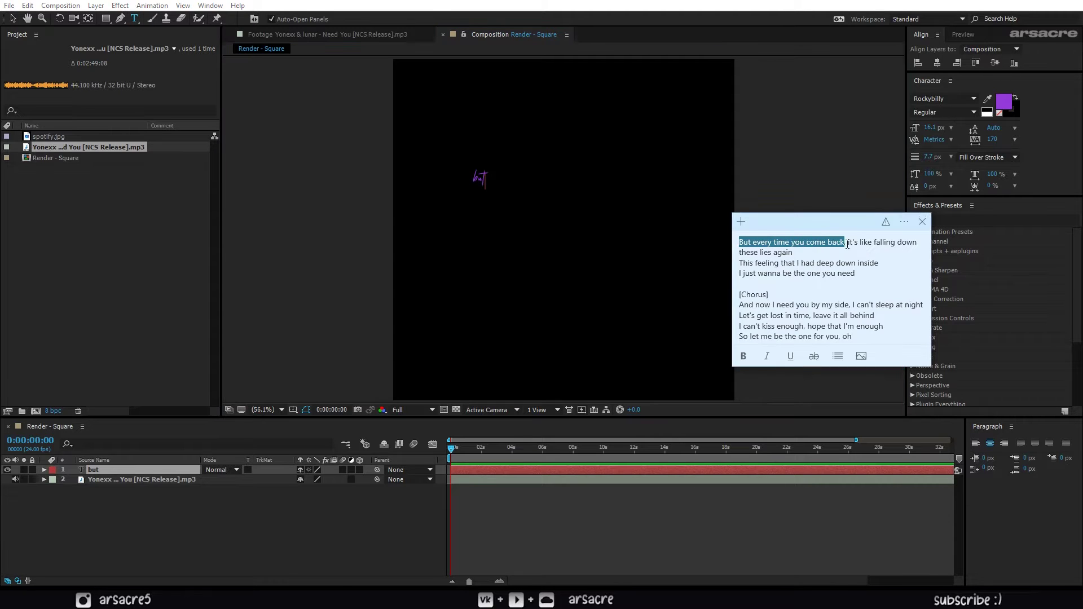
click(486, 467)
key(ctrl+a)
key(ctrl+v)
click(180, 469)
key(v)
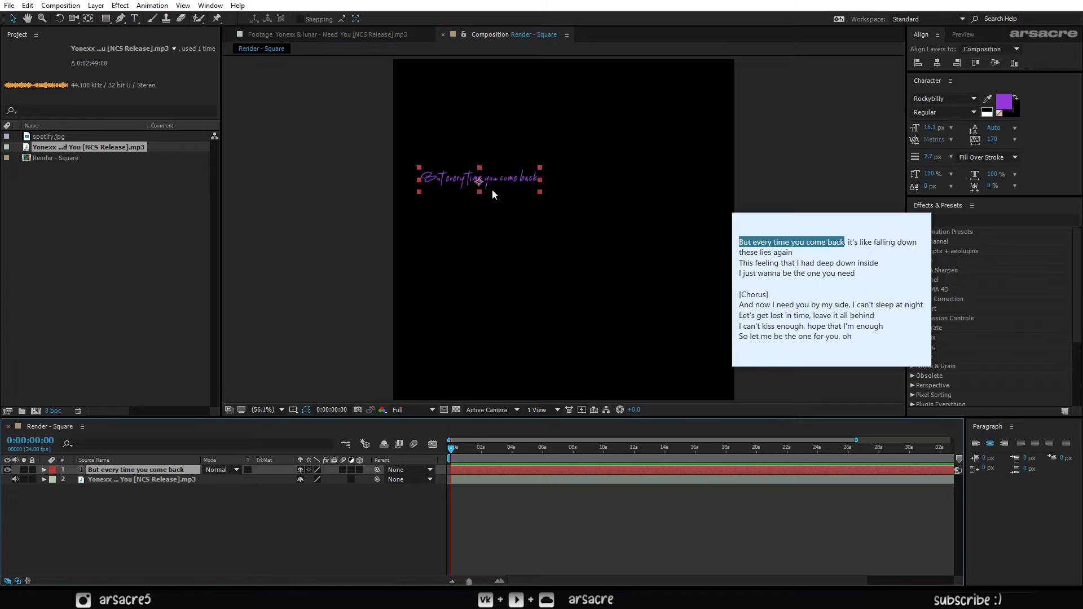
Give the lyric text a white fill and remove its stroke.
drag(498, 182, 520, 187)
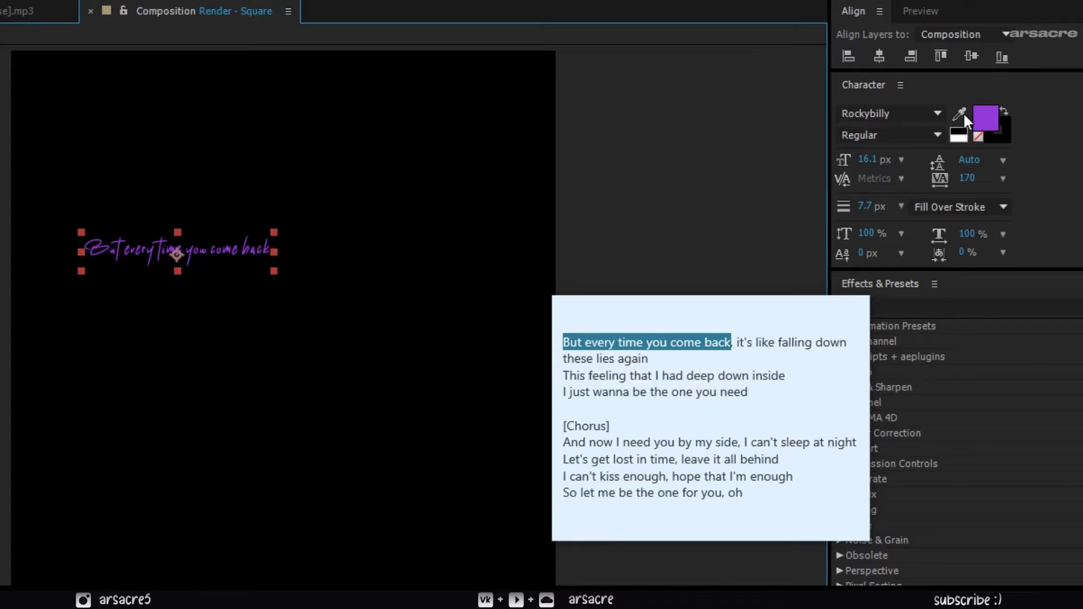
click(958, 135)
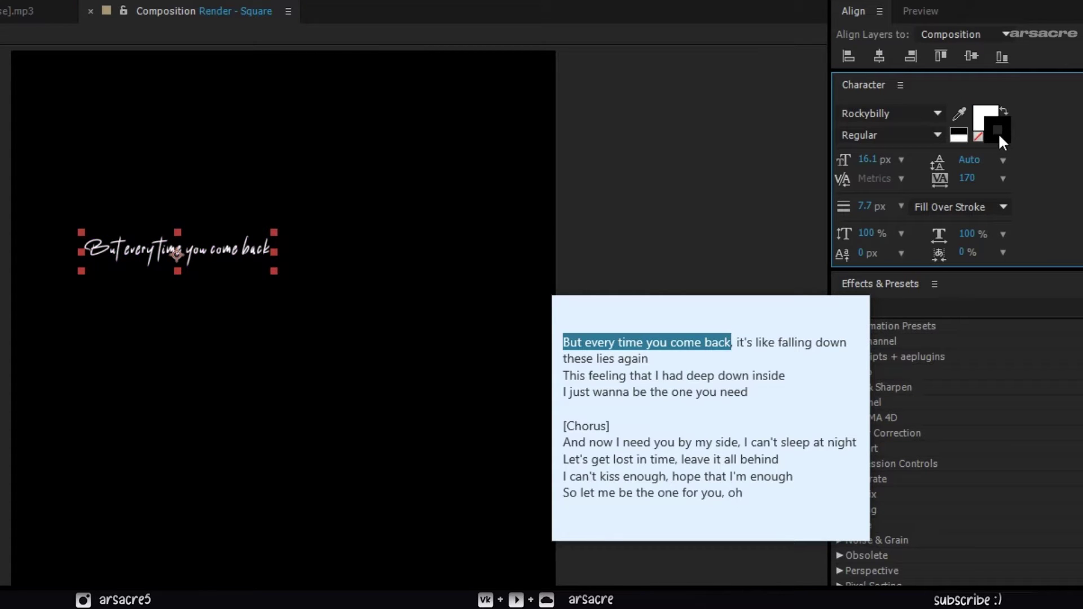
click(979, 138)
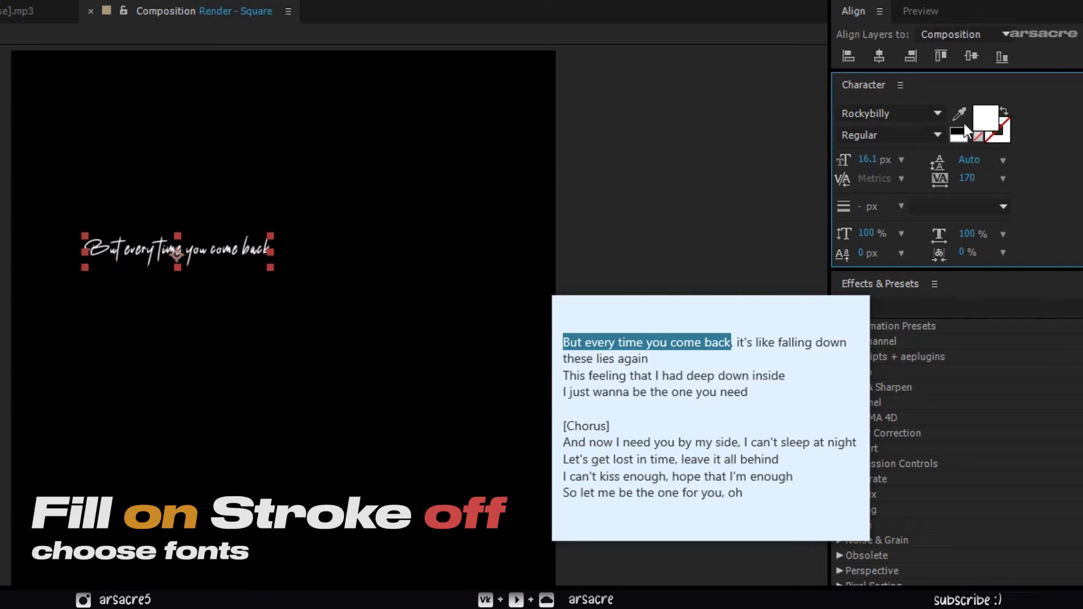
Enlarge the lyric text to 41 px and reposition it roughly centred across the upper part of the frame.
drag(863, 164, 878, 163)
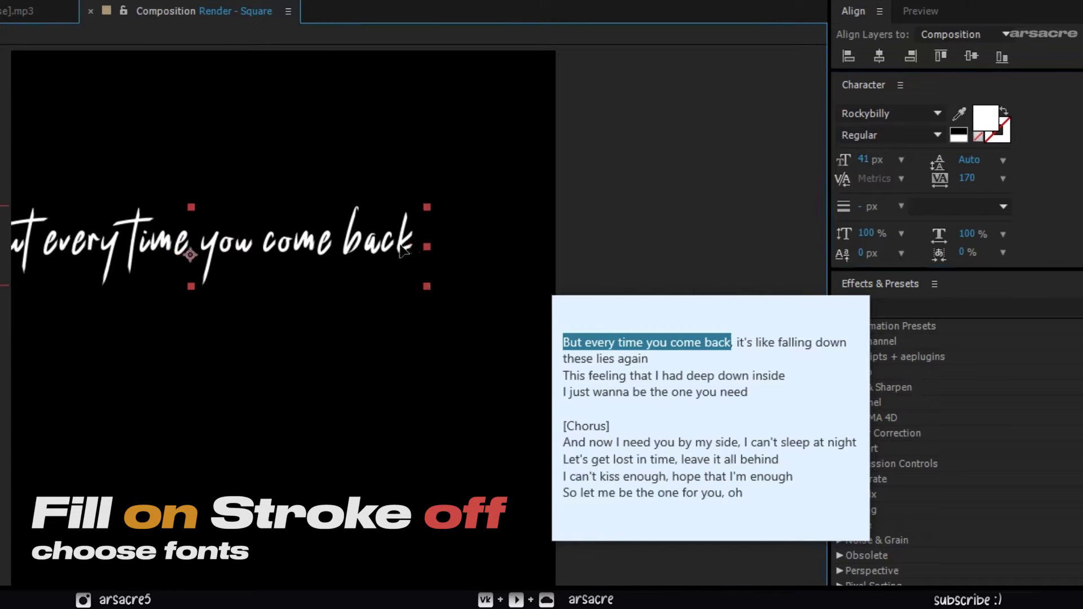
drag(351, 246, 468, 246)
Change the lyric text's font to LEMON MILK and set its tracking to 0.
click(884, 113)
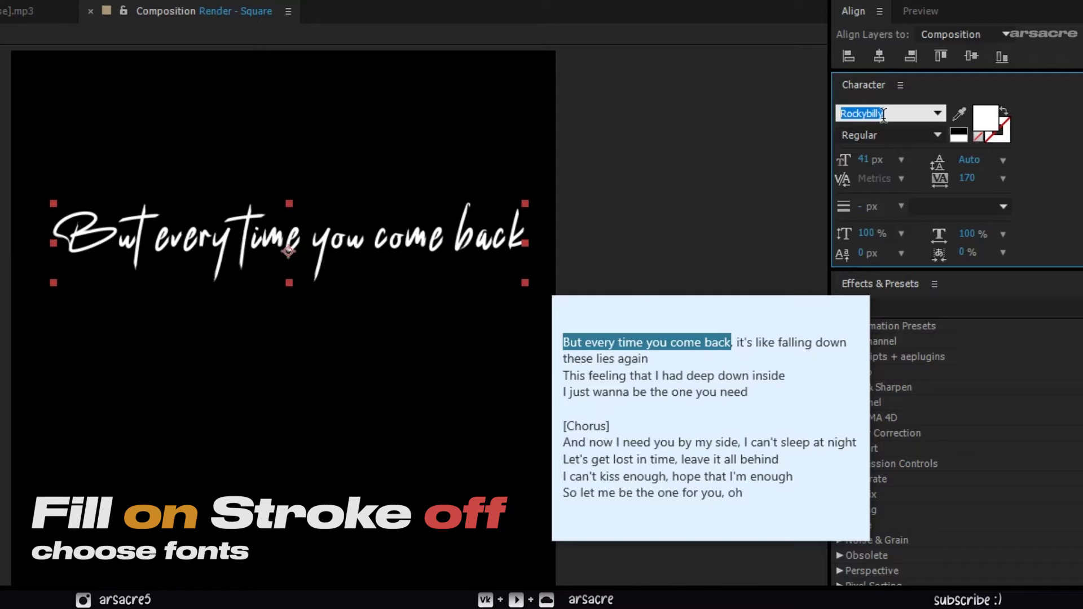
text(LEMON MILK)
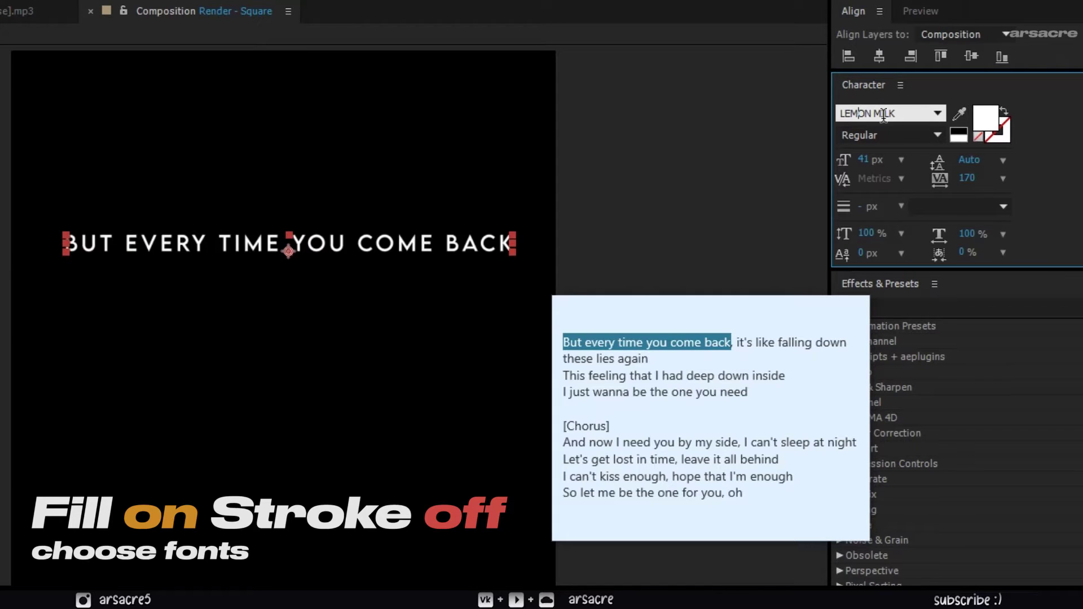
key(Return)
click(1003, 178)
click(1007, 336)
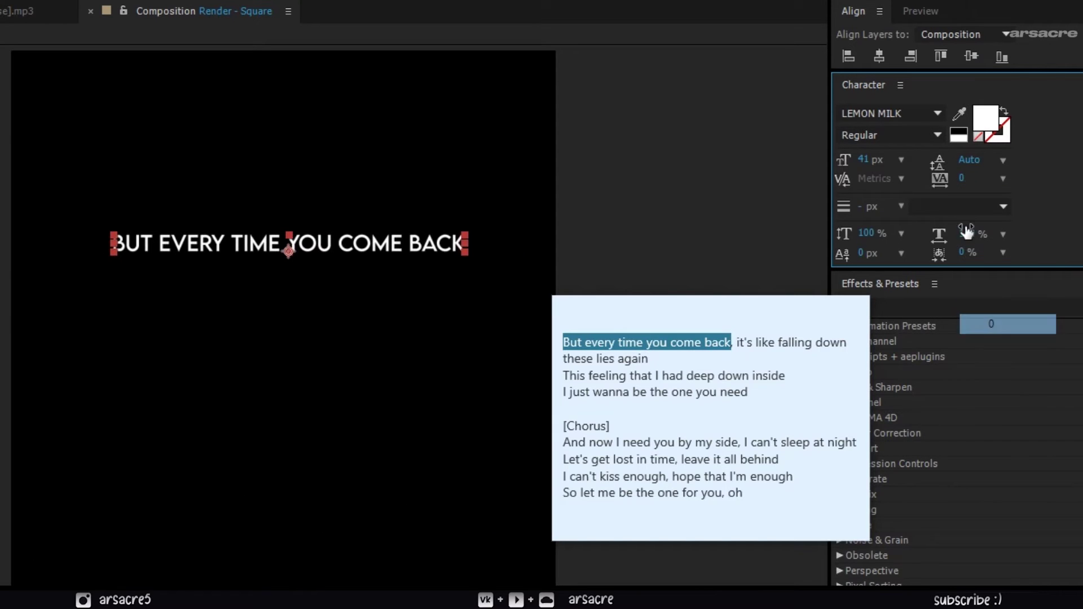
Try LEMON MILK's Bold style and other fonts such as Kamikaze 3D on the lyric text.
click(936, 141)
click(896, 275)
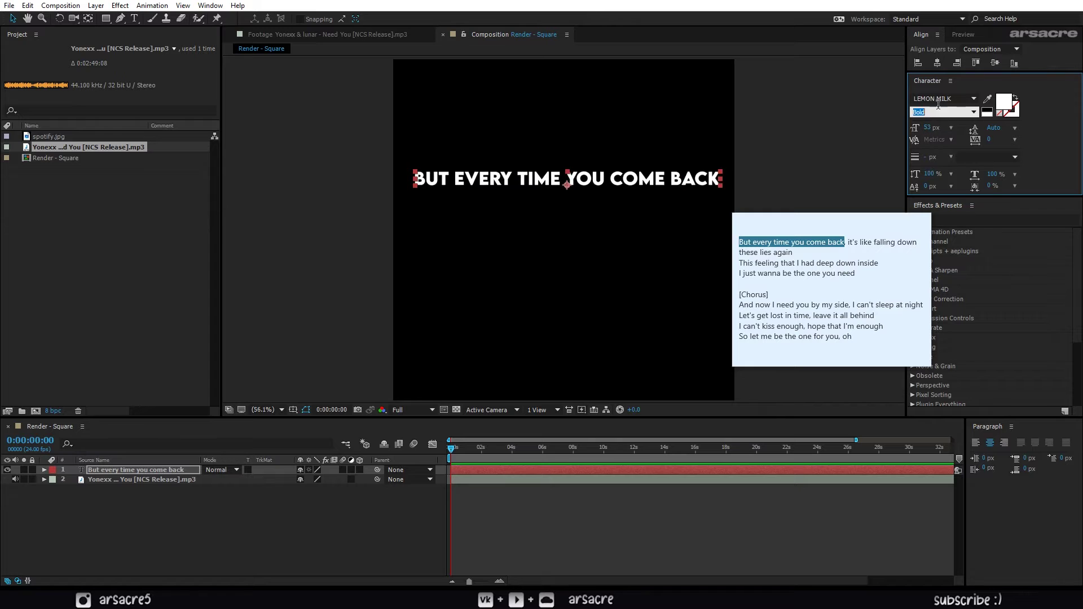
key(ctrl+z)
text(k)
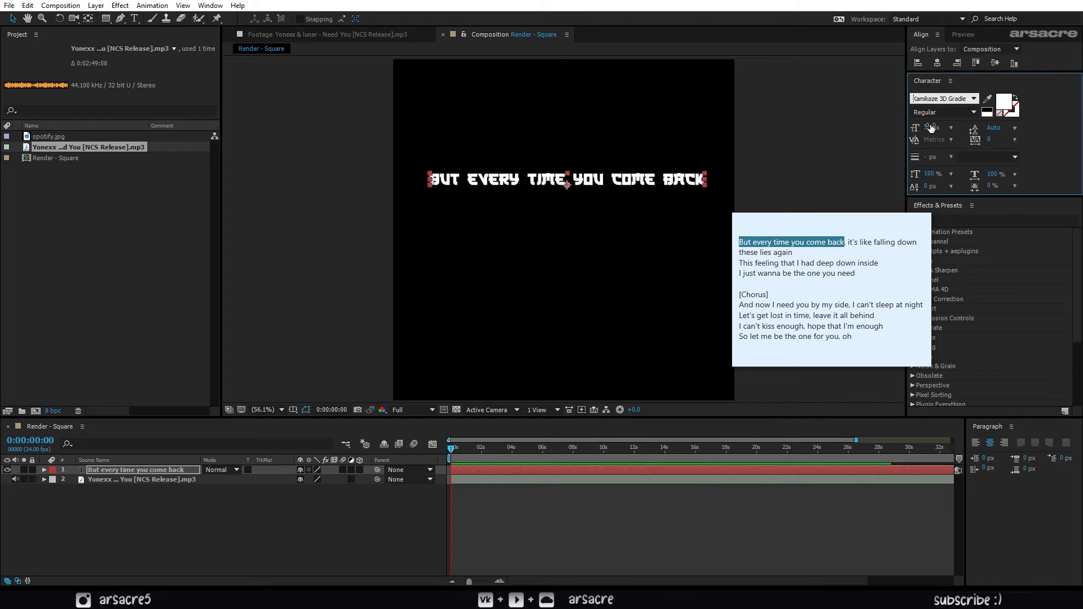
text(fr)
click(972, 112)
click(954, 137)
Set the lyric text's font to Roboto in a bold upright style.
click(944, 99)
text(ro)
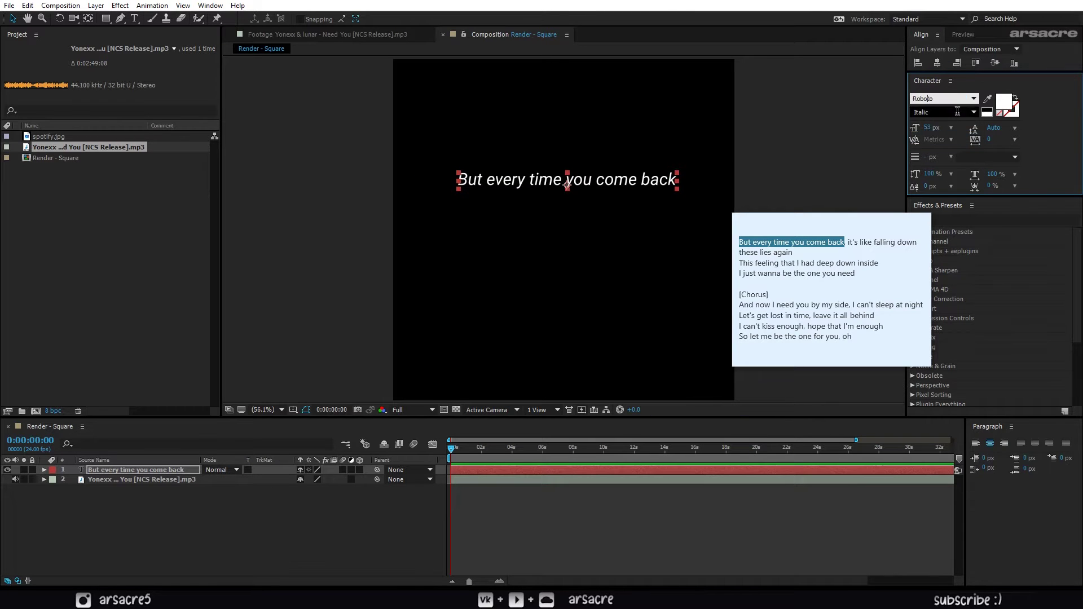
click(971, 112)
click(954, 252)
drag(952, 197, 952, 240)
click(959, 232)
key(ctrl+z)
click(653, 180)
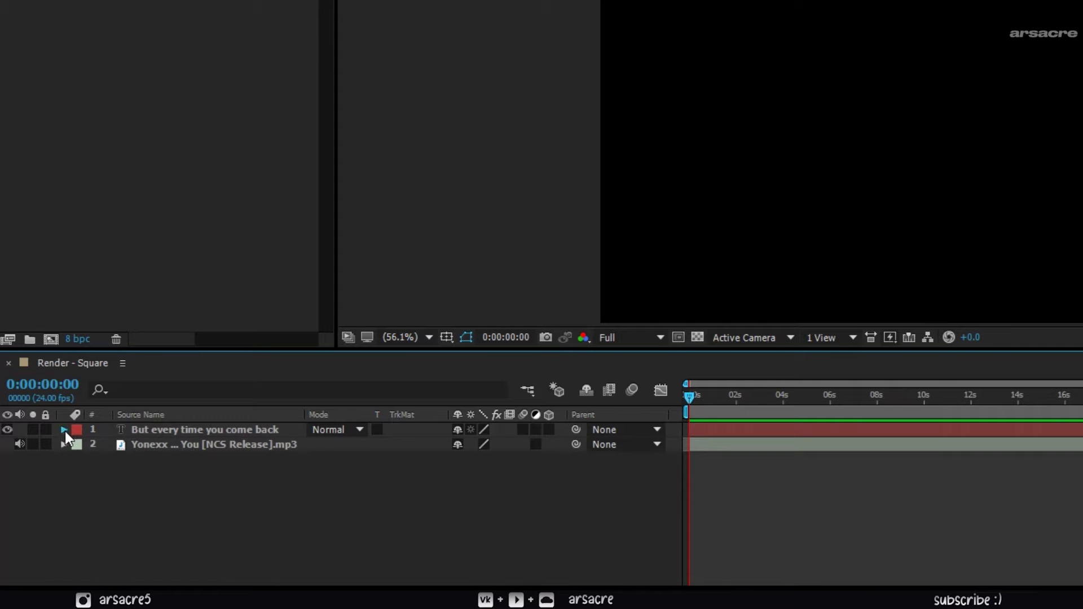
Add an Opacity text animator to the lyric layer and include the Blur property in it.
click(64, 430)
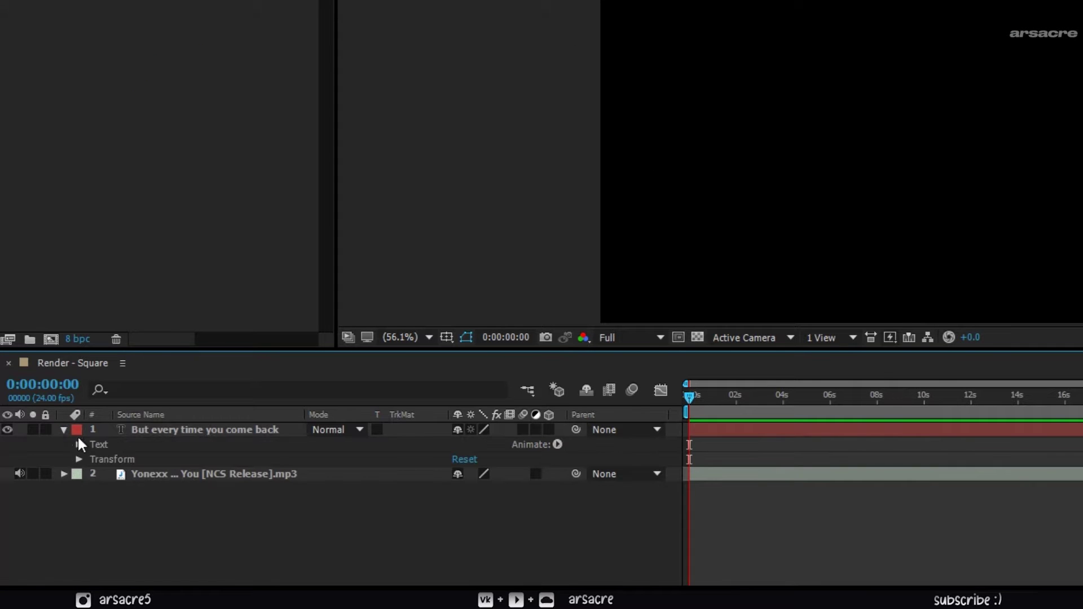
click(557, 445)
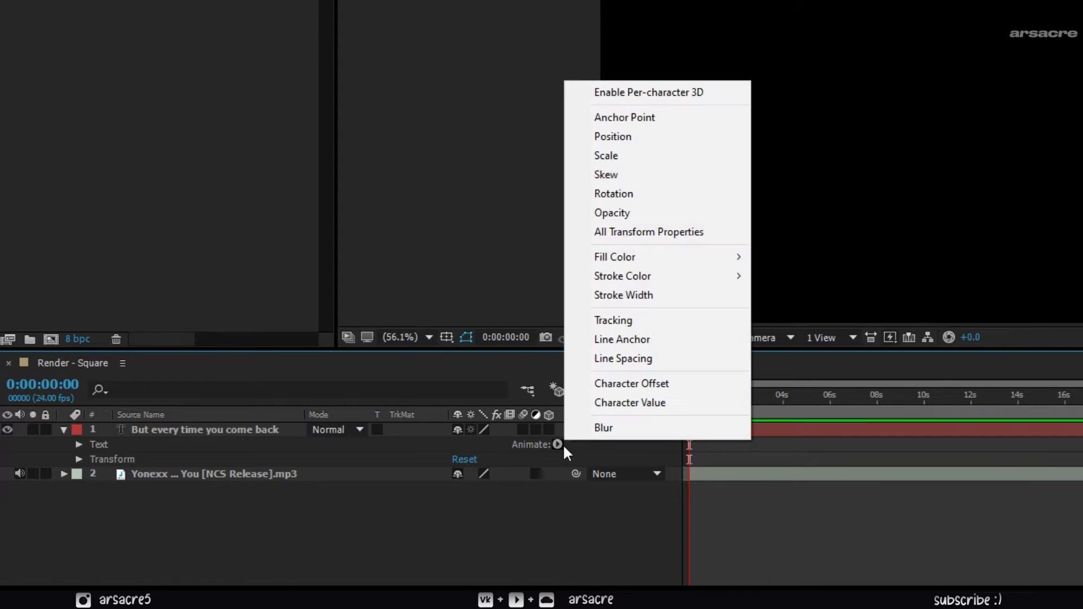
click(621, 213)
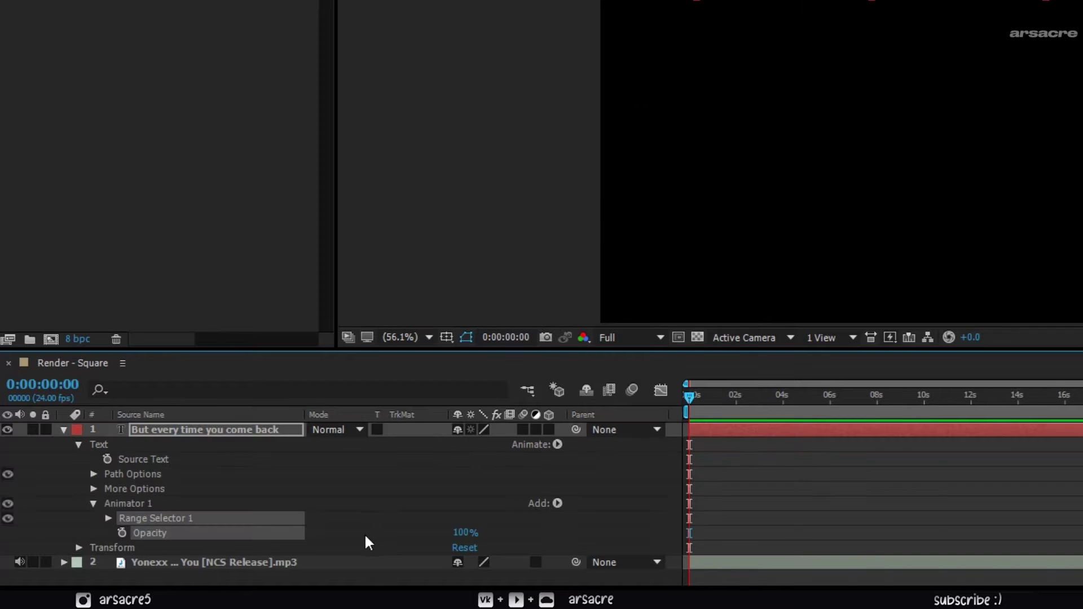
click(559, 504)
mouse_move(587, 510)
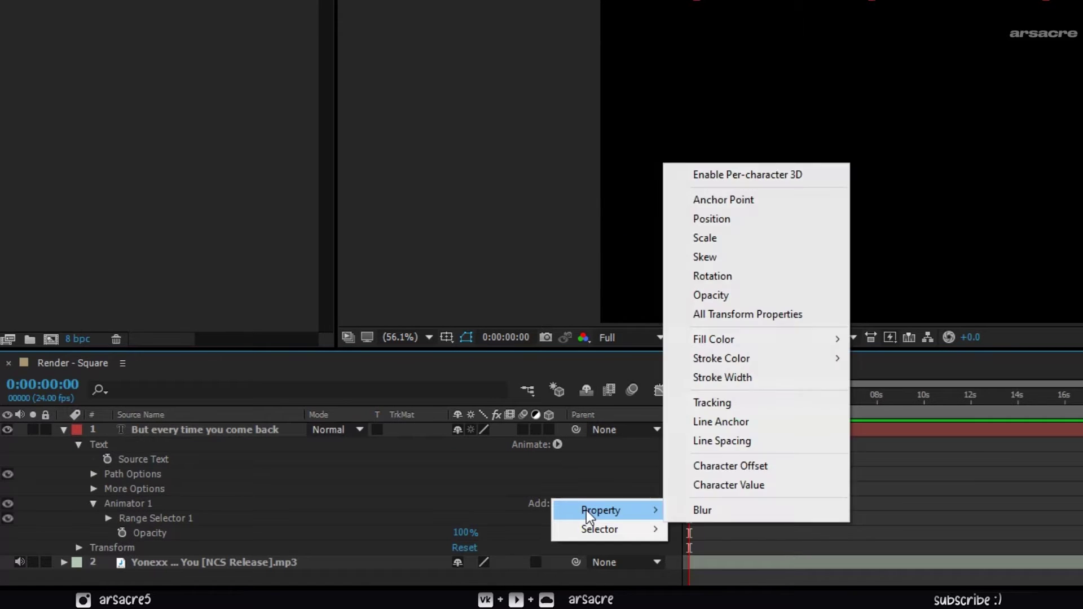
click(700, 512)
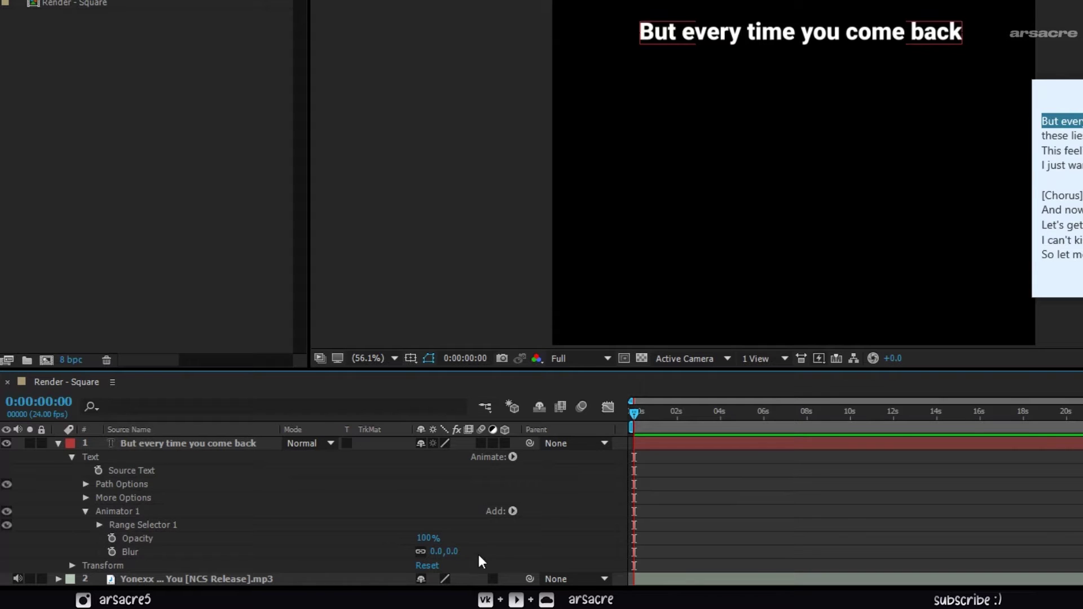
Set the animator's Blur to 30 and lower its Opacity until the text is fully transparent.
click(440, 552)
text(30)
key(Return)
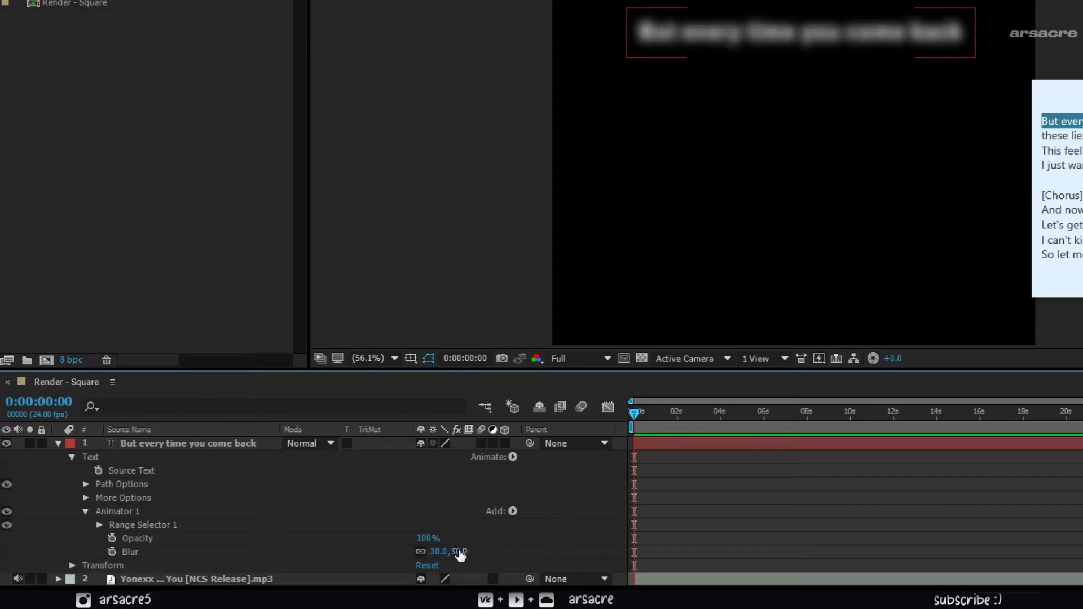
drag(423, 545, 134, 552)
Expand Range Selector 1 of the lyric animator and set its End to 0%.
click(99, 525)
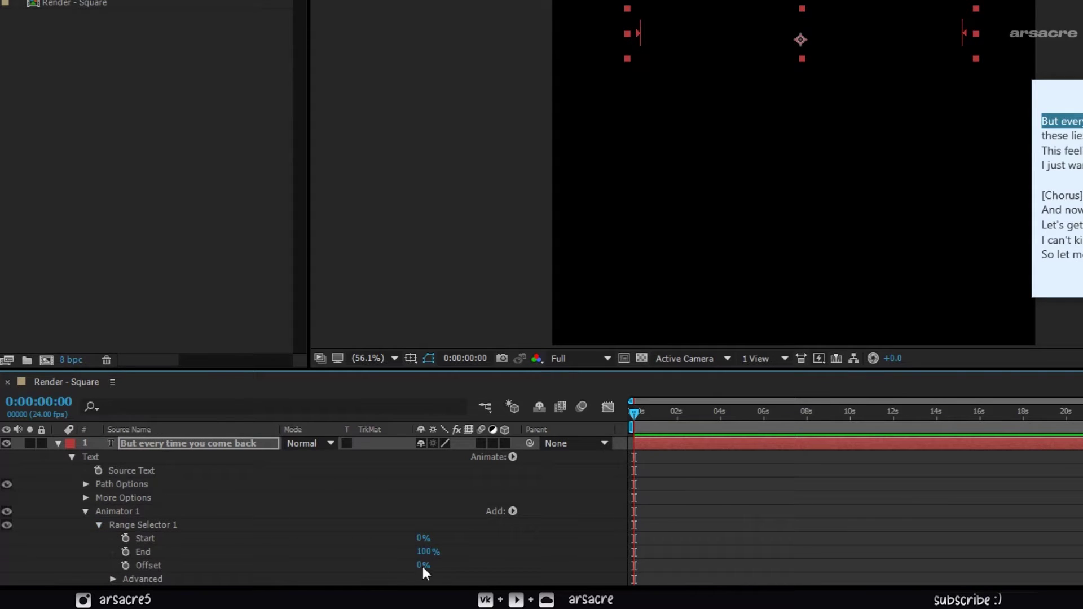
drag(415, 552, 277, 577)
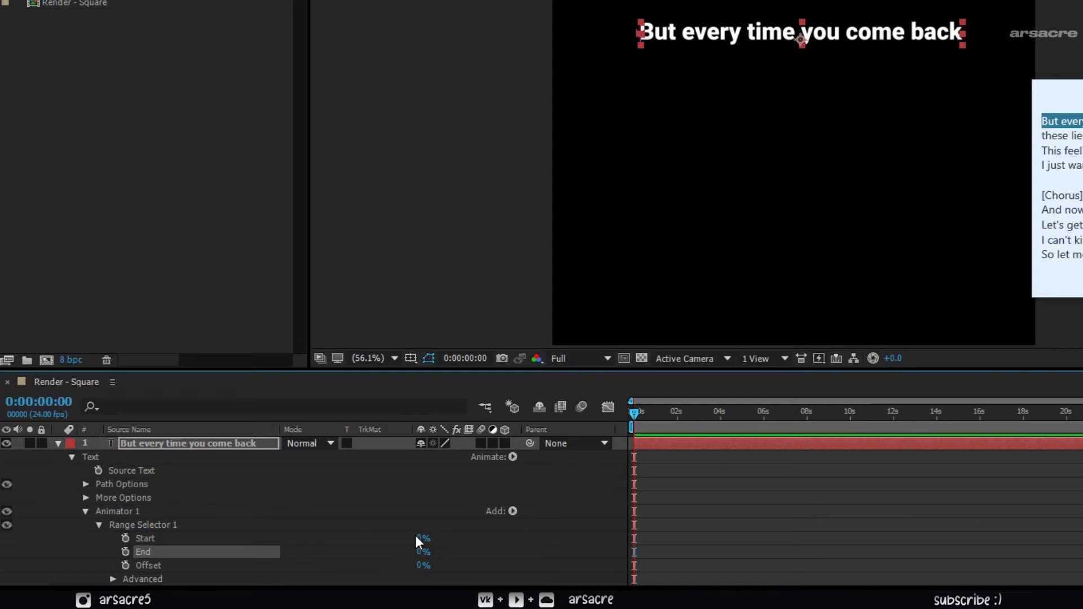
Restore Range Selector 1's End to 100% and keyframe its Start from 0% at 0:00:00:00 to 100% at 0:00:02:01, then preview it.
mouse_move(422, 551)
mouse_down()
mouse_move(520, 547)
mouse_move(405, 542)
mouse_up()
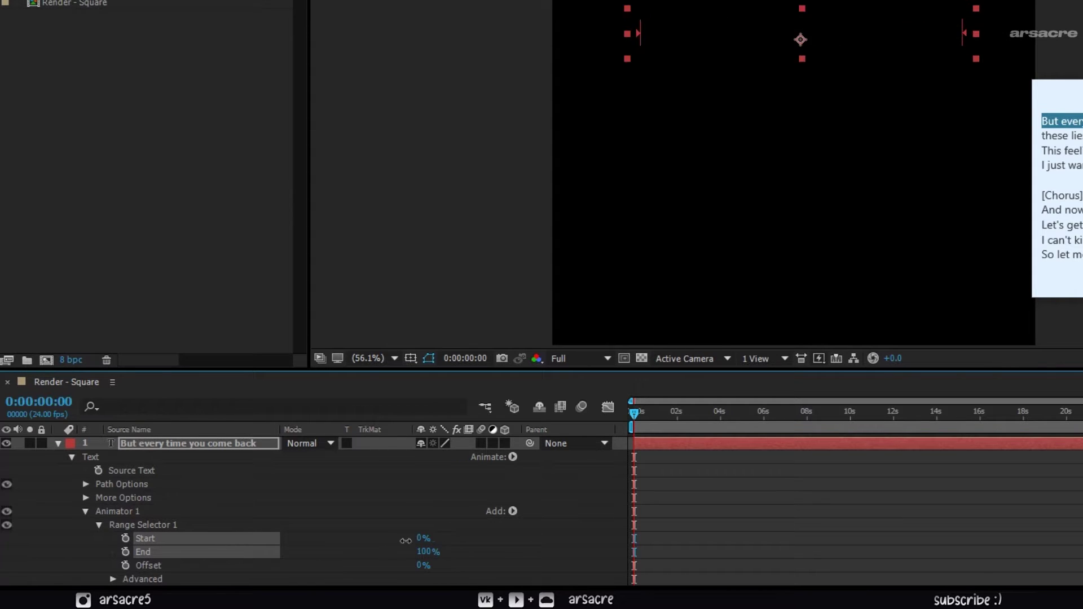
click(217, 539)
click(126, 538)
drag(643, 411, 677, 412)
drag(424, 540, 479, 541)
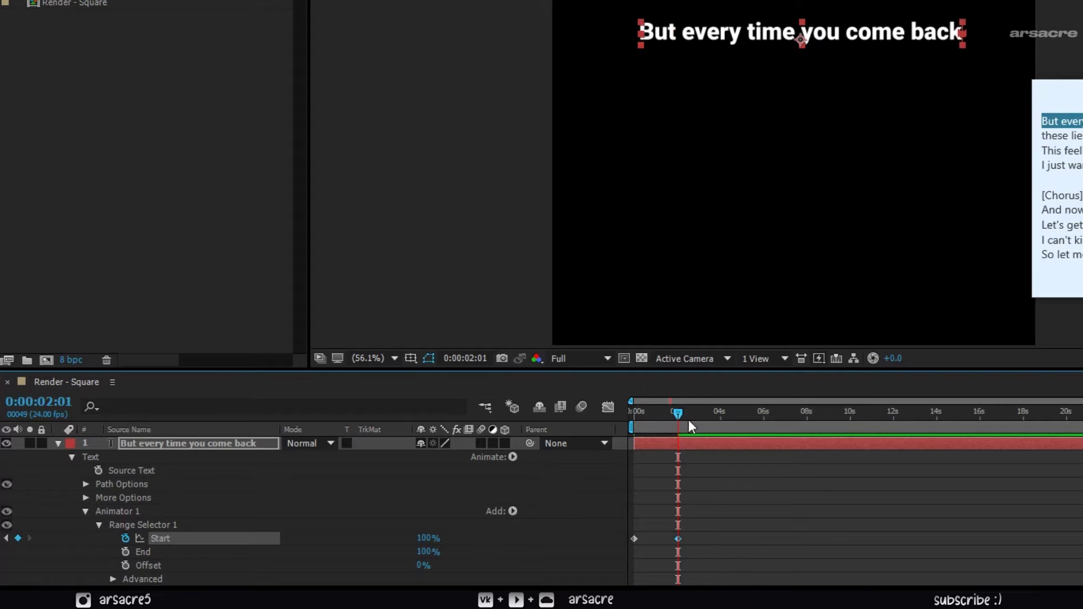
key(Home)
key(space)
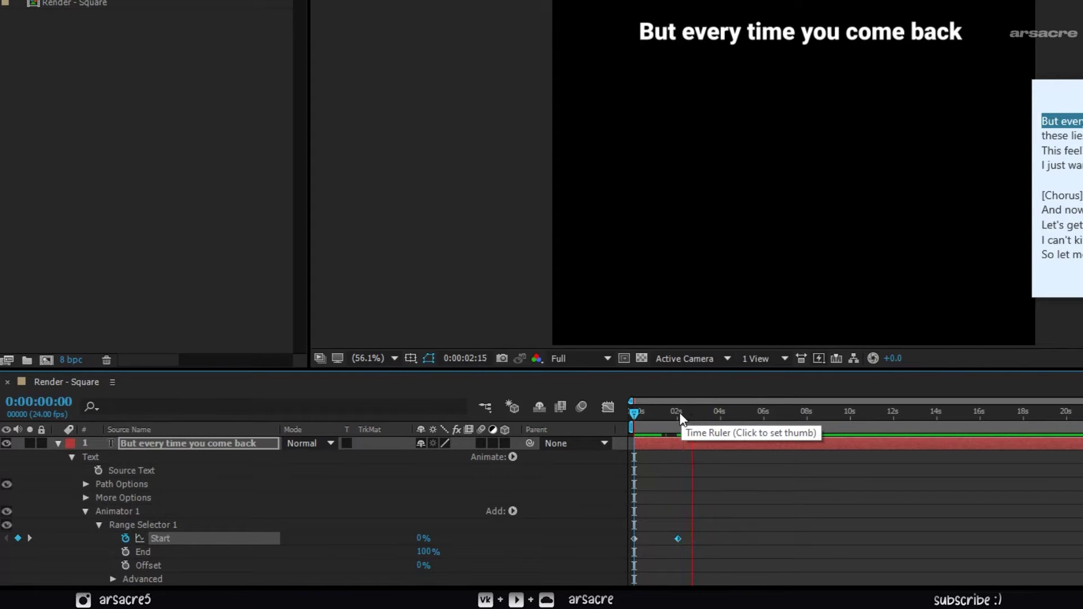
key(space)
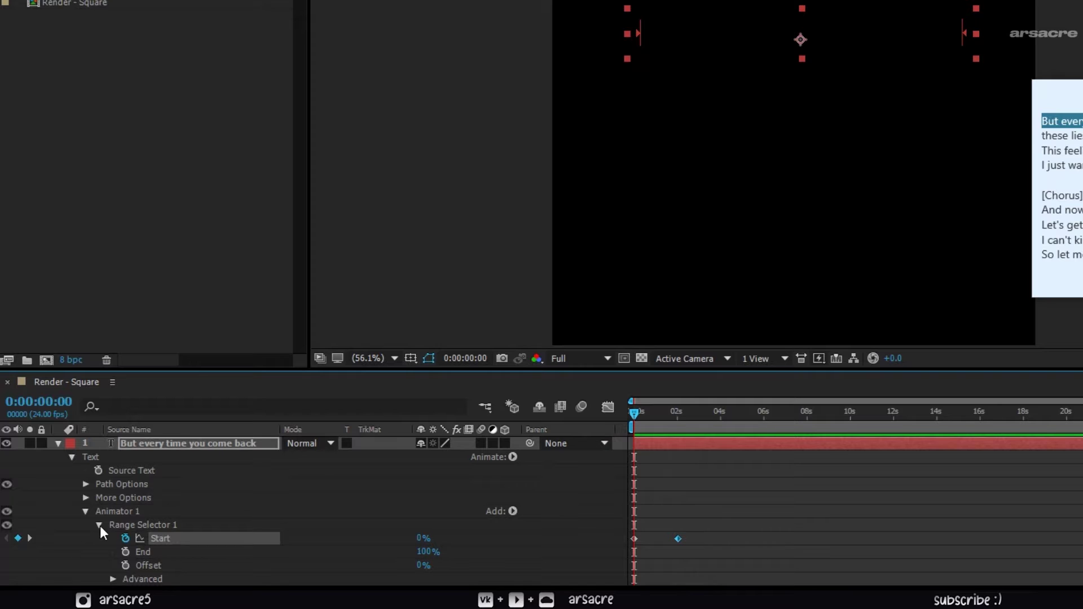
Set the lyric layer's Anchor Point Grouping to Word.
click(100, 526)
click(85, 512)
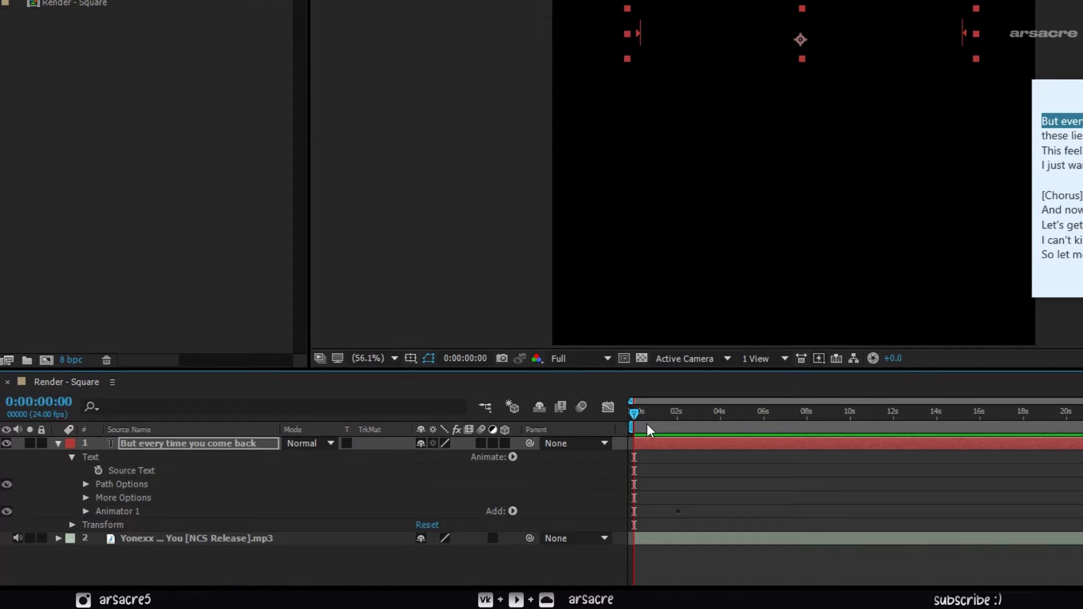
drag(647, 430, 654, 426)
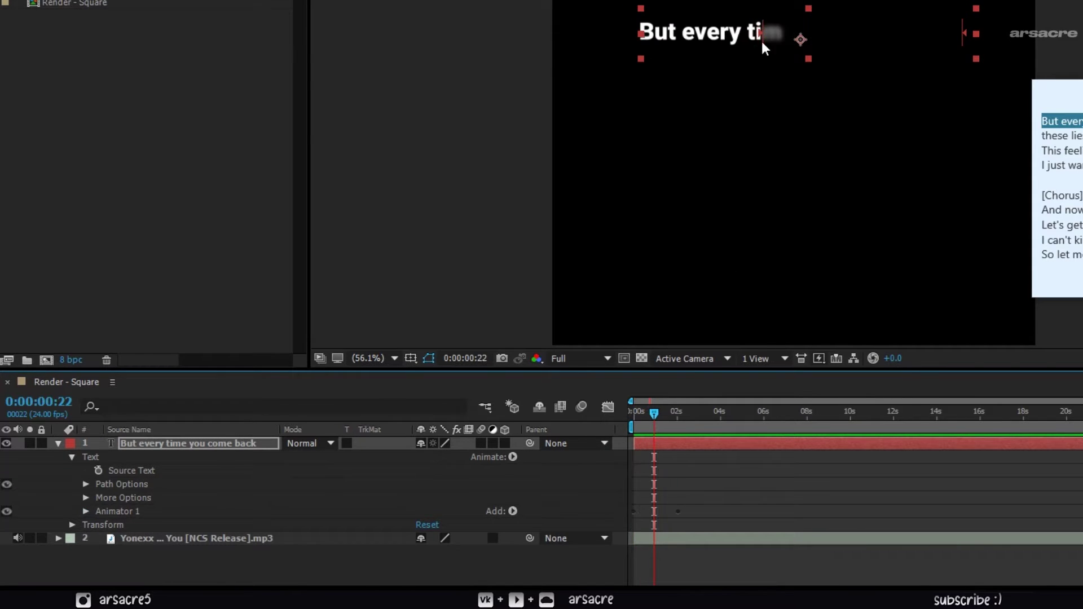
click(85, 498)
click(438, 511)
click(452, 545)
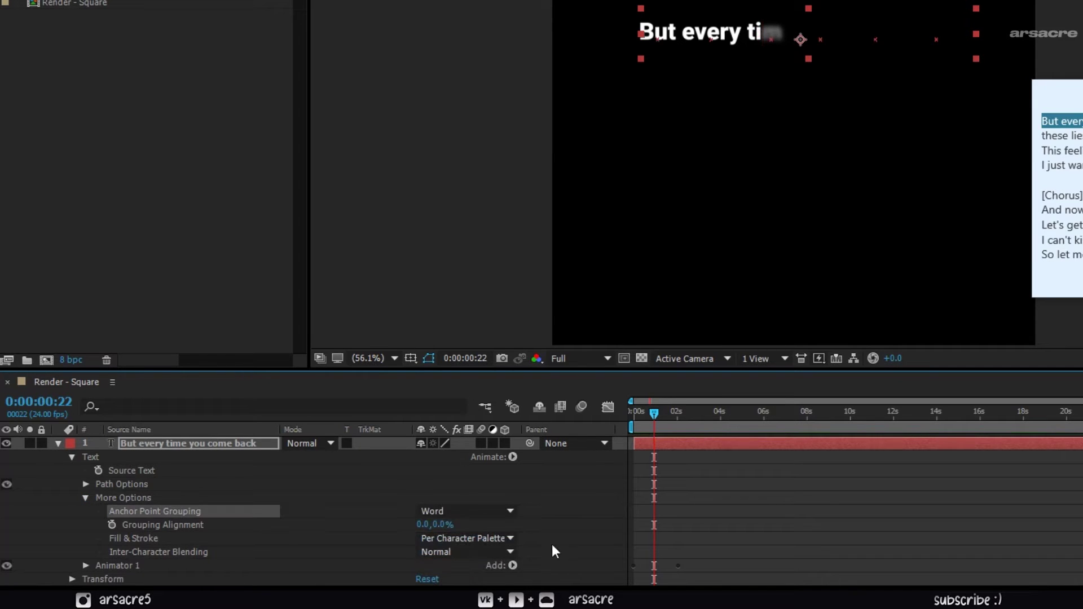
mouse_move(653, 423)
mouse_down()
mouse_move(661, 416)
mouse_move(646, 417)
mouse_up()
click(85, 497)
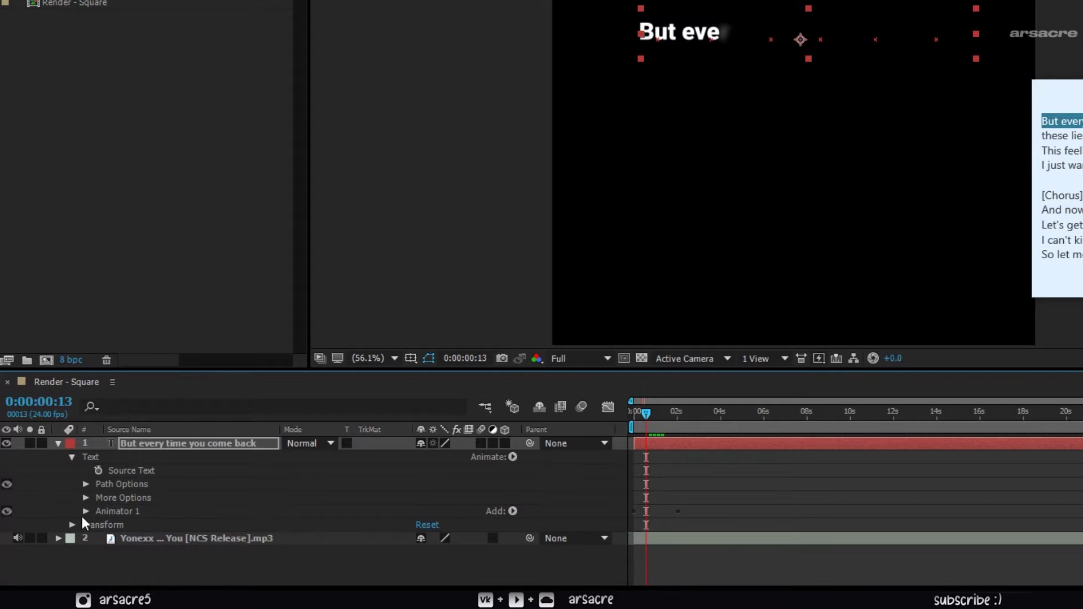
Base Range Selector 1 on Words in its advanced settings so the line appears word by word.
click(85, 511)
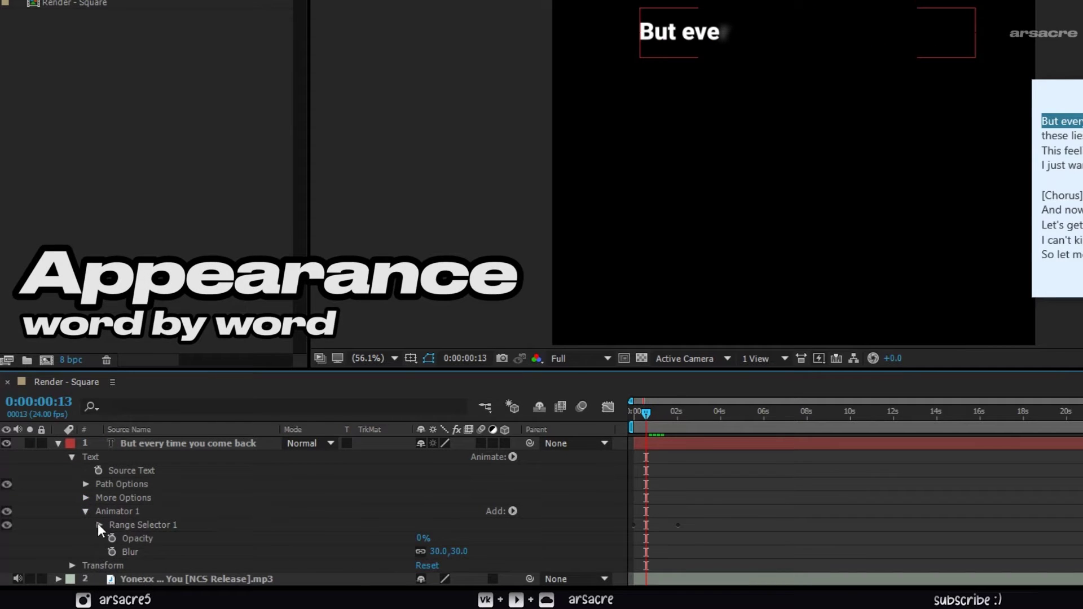
click(98, 525)
click(112, 580)
scroll(169, 564, down, 4)
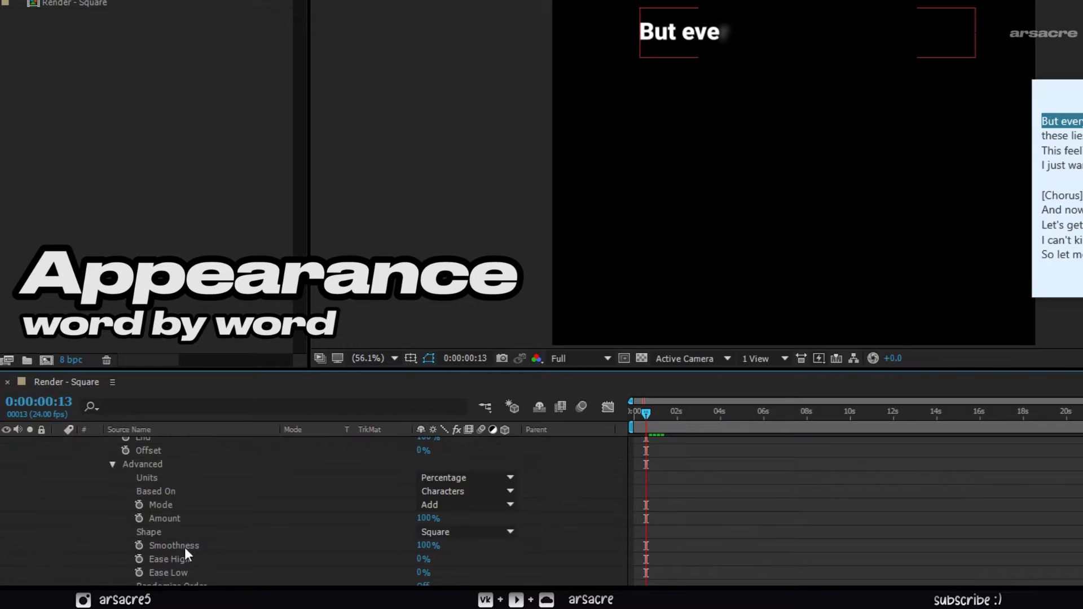
click(485, 492)
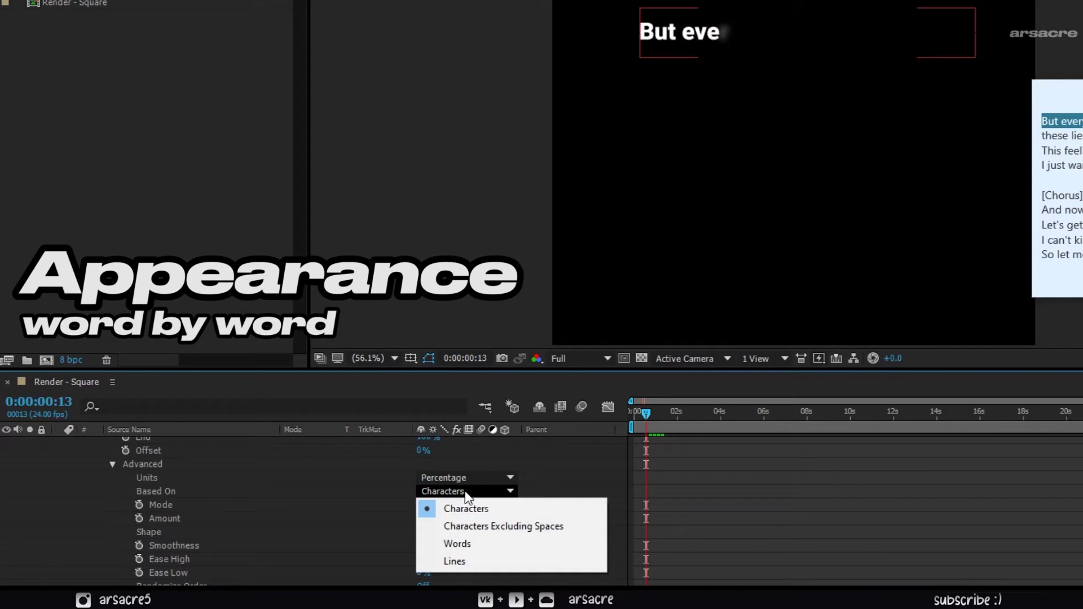
click(463, 545)
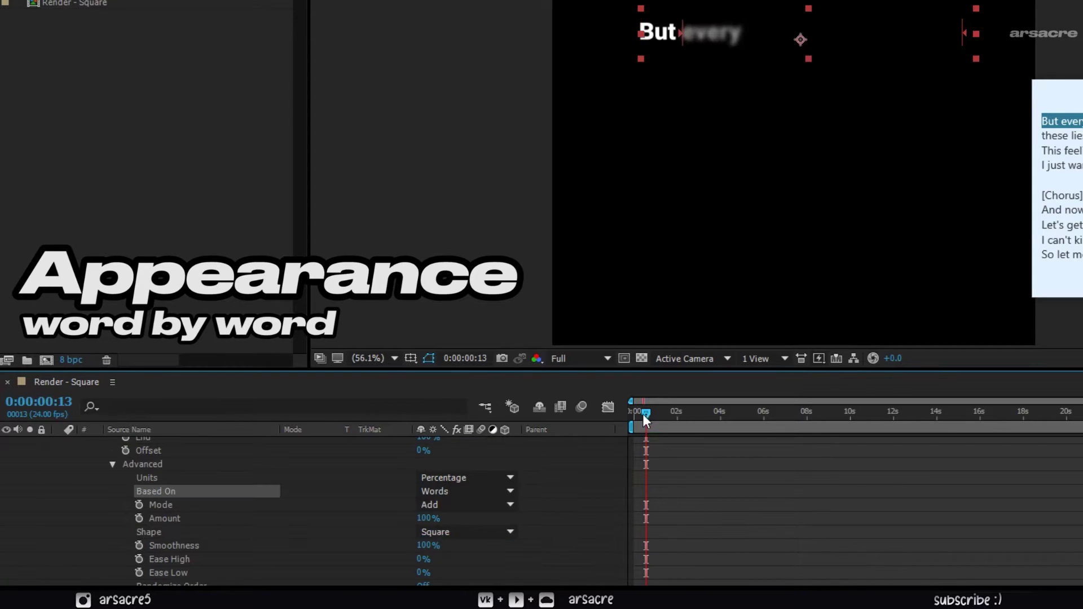
drag(647, 416, 628, 418)
Show only the lyric layer's keyframed properties, shift the layer to start at about frame 8, and check it against the song.
click(722, 455)
key(u)
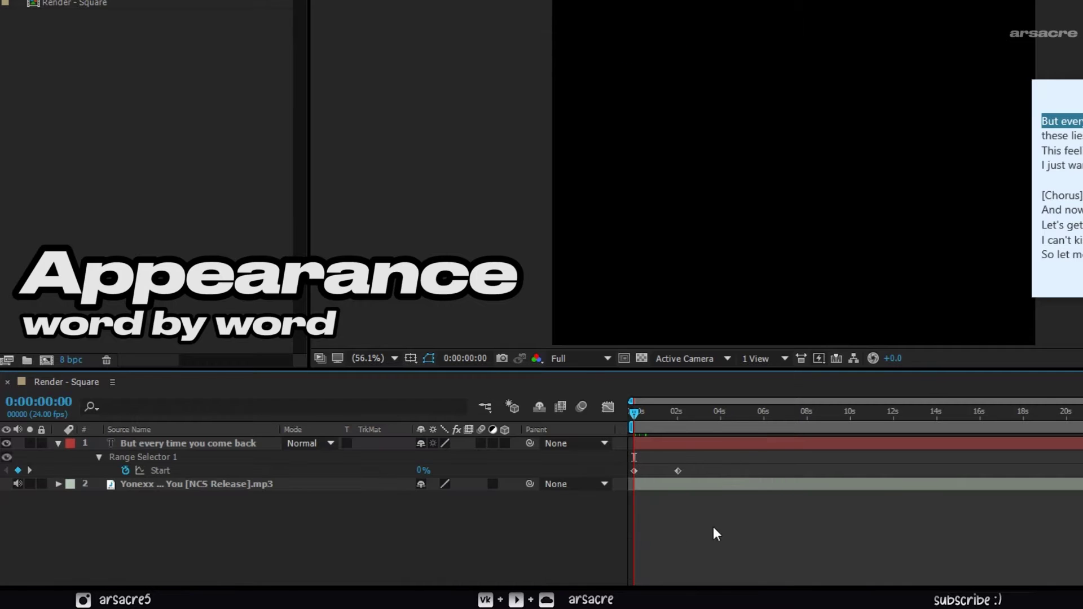
scroll(701, 517, up, 3)
drag(649, 444, 679, 414)
key(space)
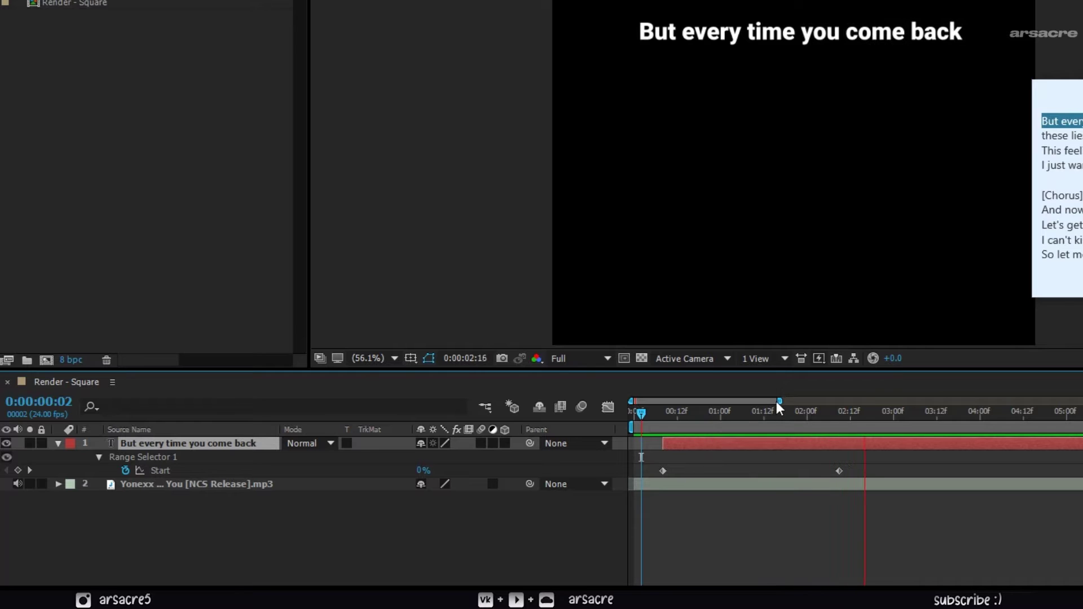
Nudge the lyric line slightly up and left, duplicate its layer, and place the copy directly below the original line.
drag(827, 410, 857, 410)
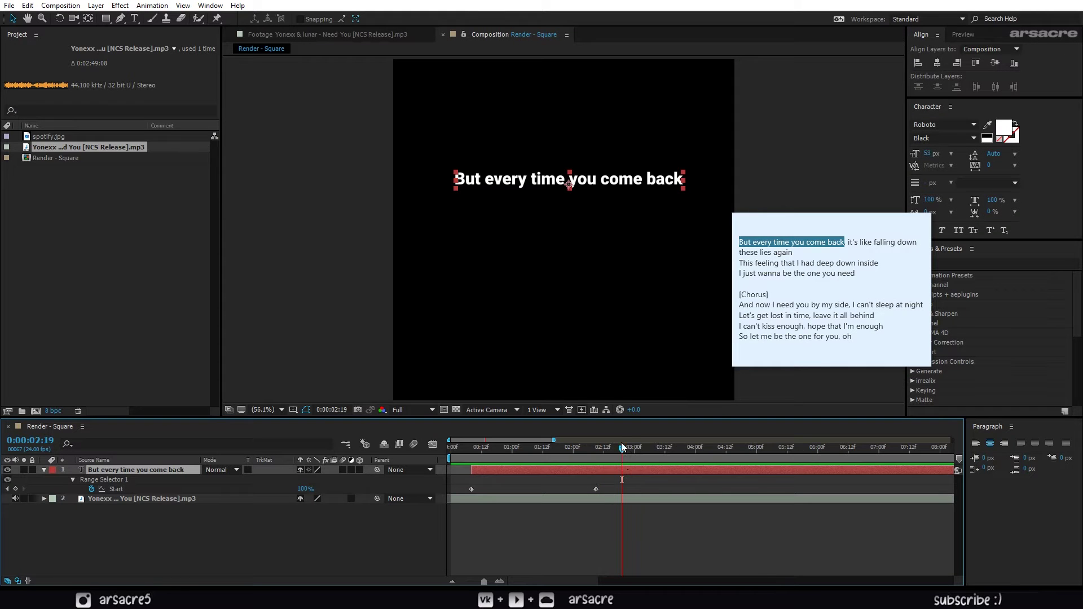
drag(604, 189, 597, 186)
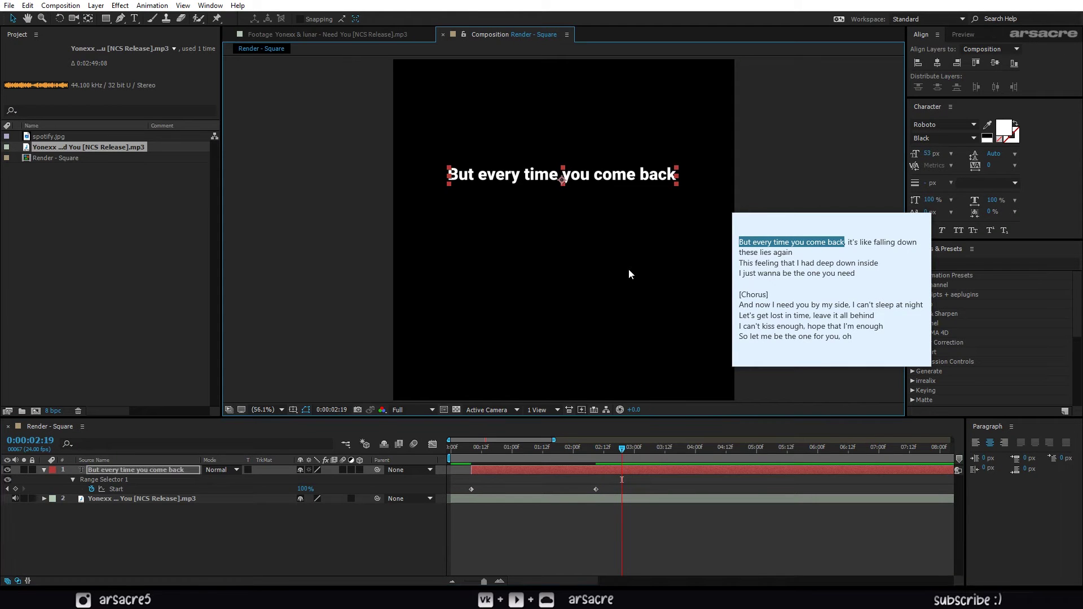
click(27, 5)
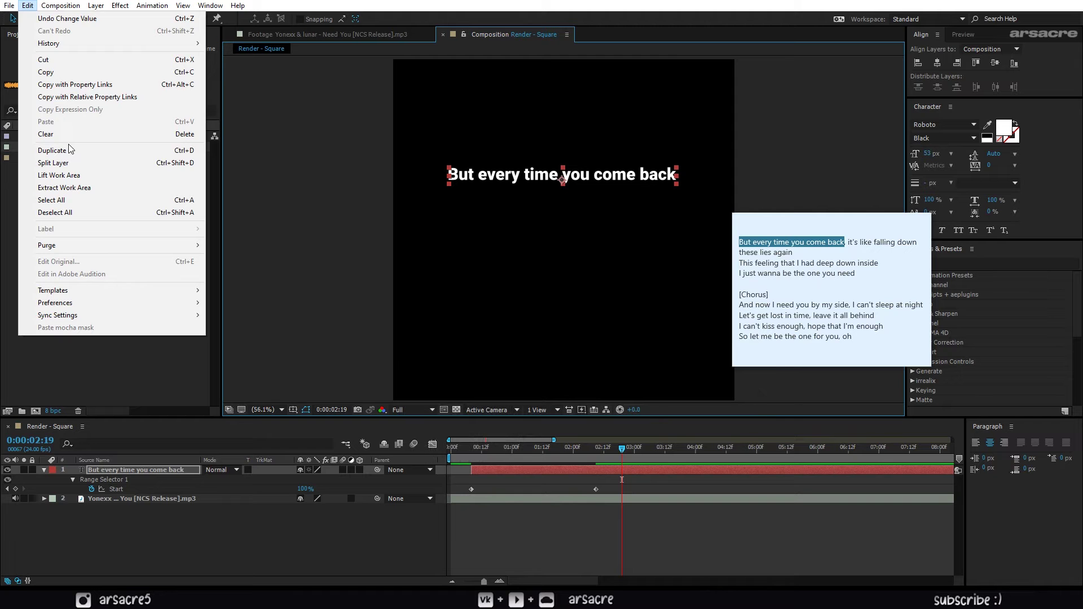
click(120, 258)
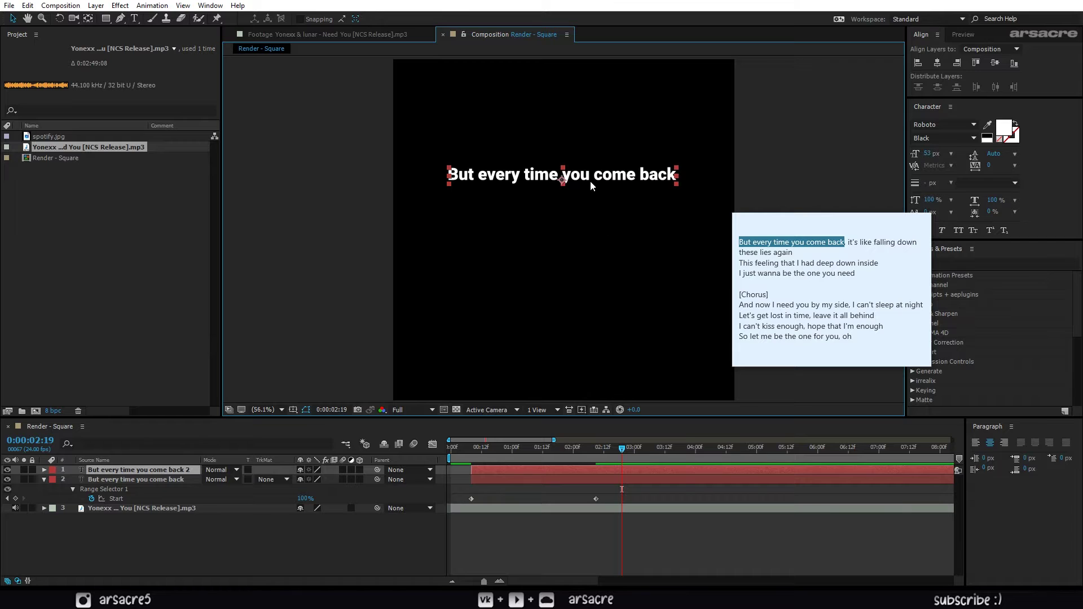
drag(590, 181, 600, 211)
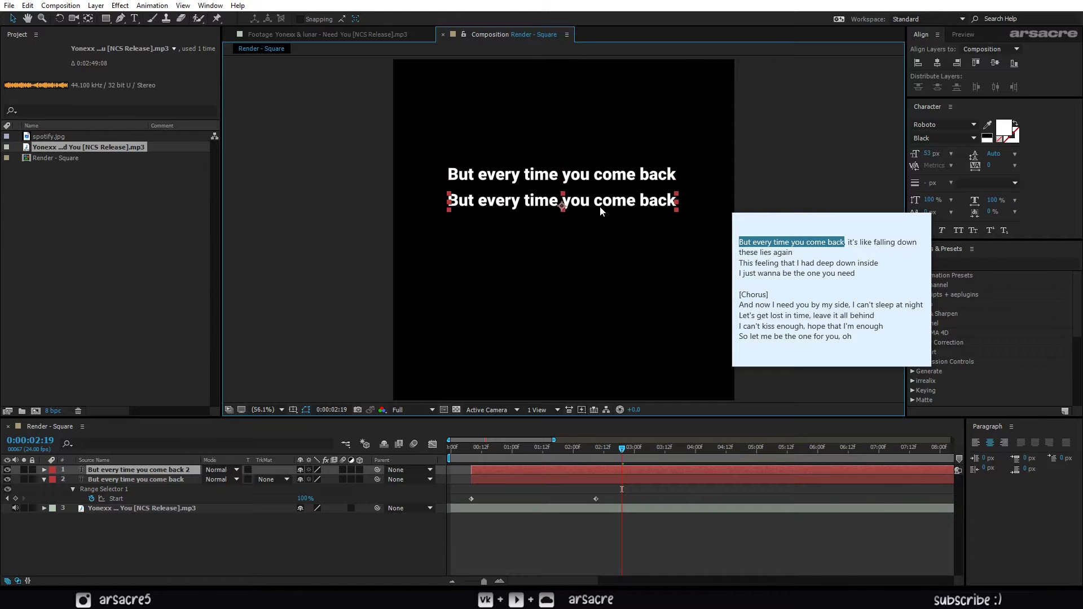
Replace the duplicate's text with the next lyric from the note, capitalized as "It's like falling down these lies again".
click(847, 242)
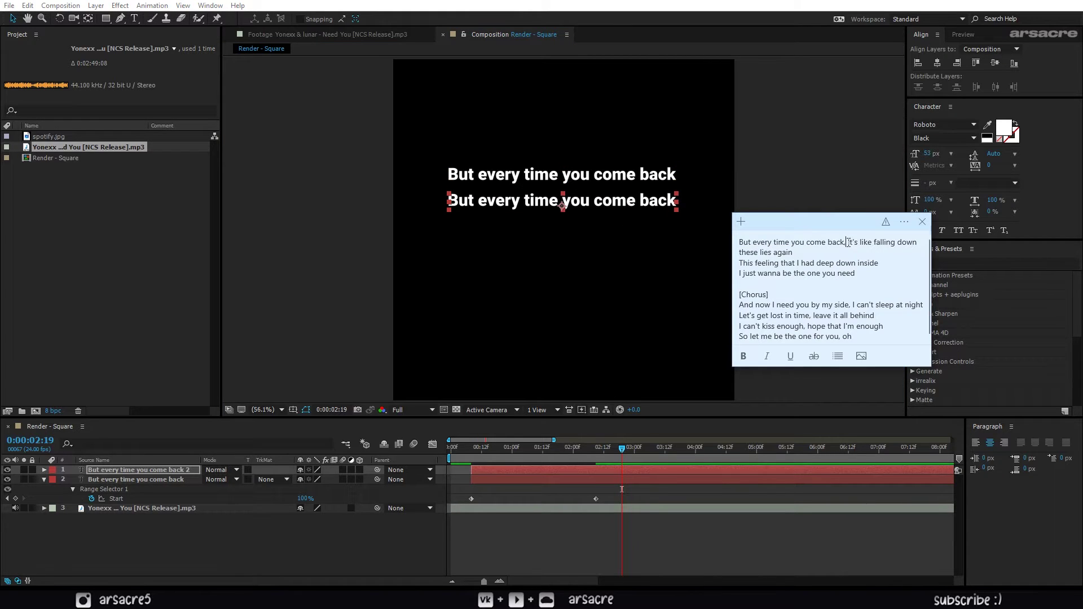
drag(848, 242, 854, 255)
key(ctrl+c)
double_click(621, 473)
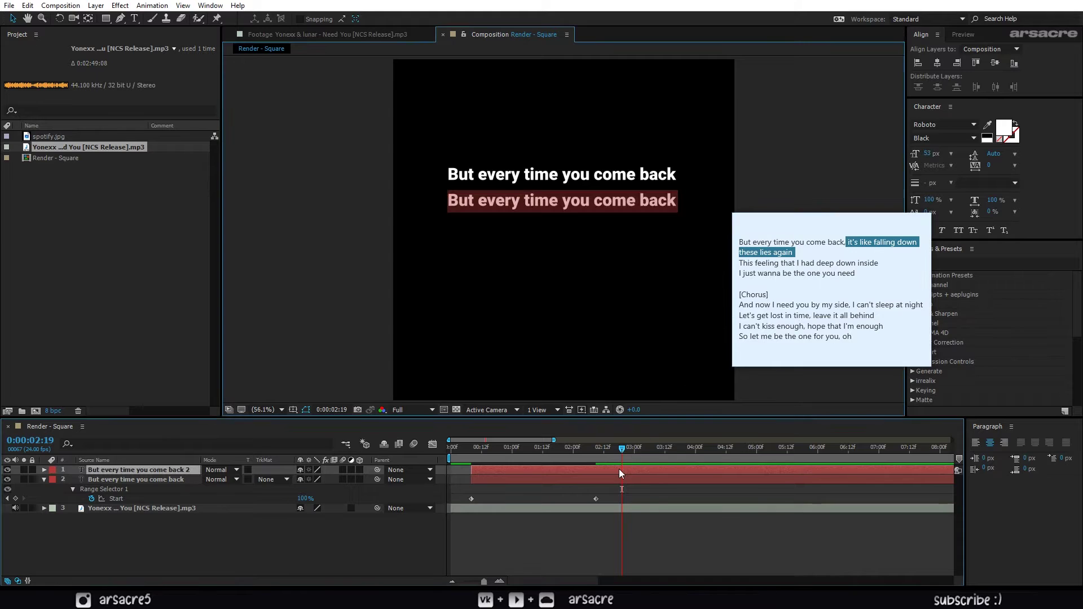
key(ctrl+v)
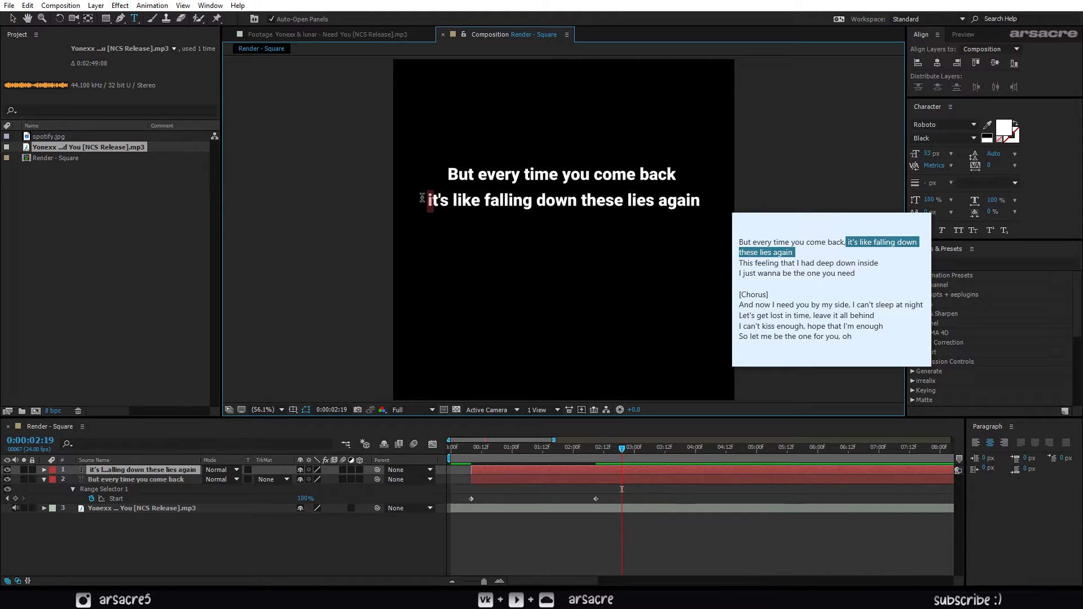
text(I)
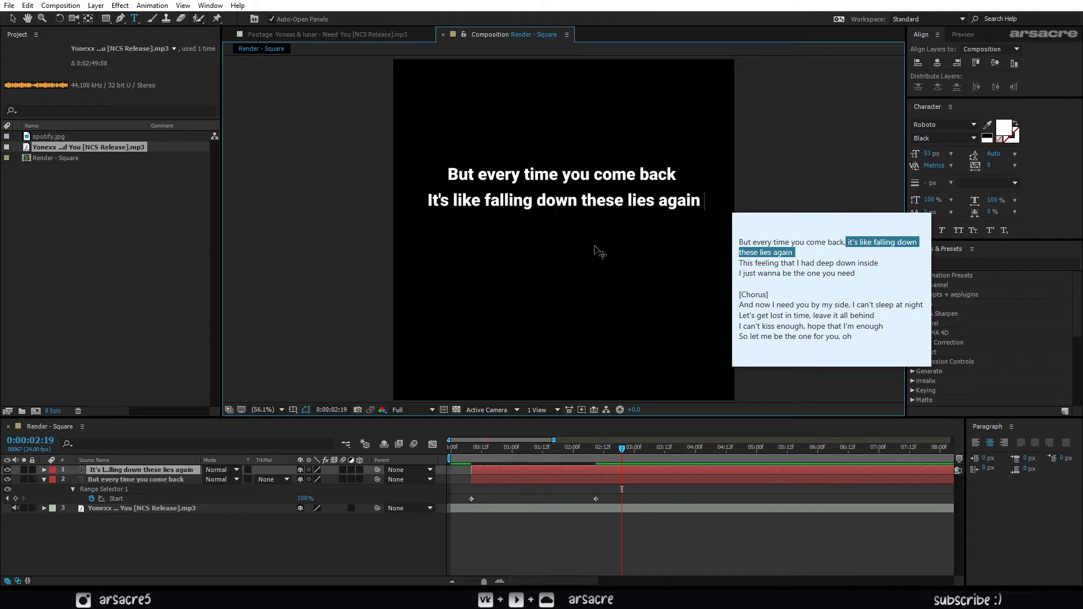
Shift the second lyric layer to start at 0:00:02:12, checking the timing against the song.
drag(600, 454, 554, 447)
key(bracketleft)
key(bracketleft)
key(space)
key(bracketleft)
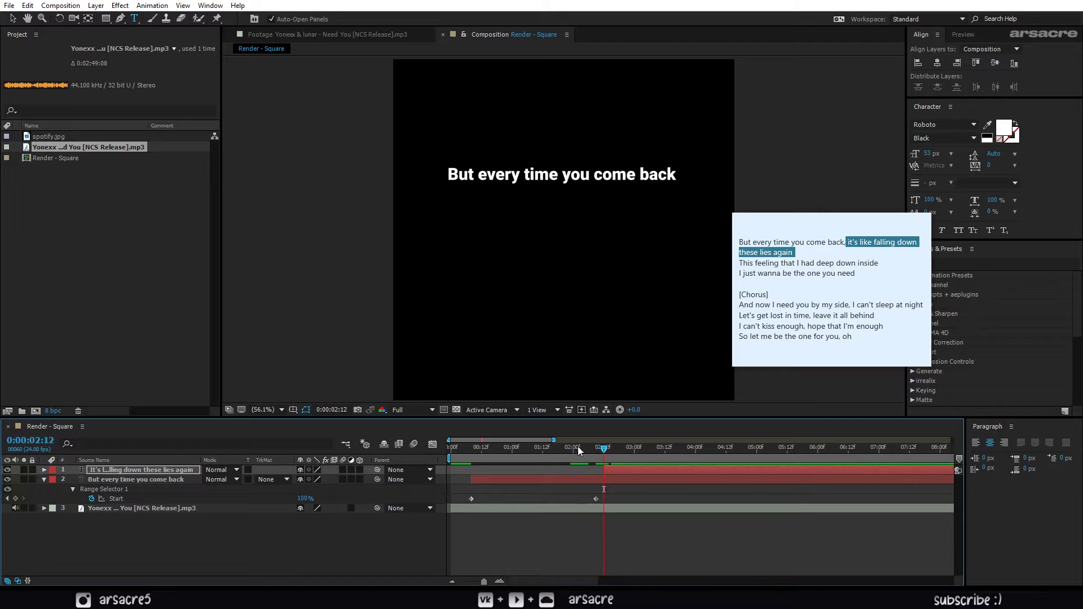
key(space)
key(space)
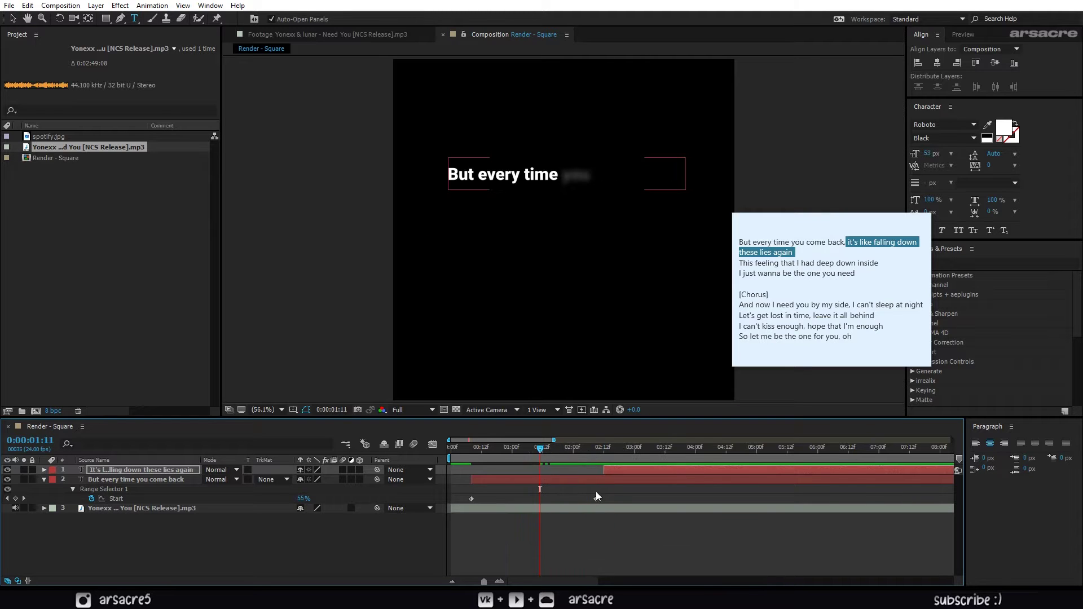
Move the first lyric line's final Start keyframe to about 0:00:02:13 and play back from the beginning.
drag(597, 499, 606, 498)
key(space)
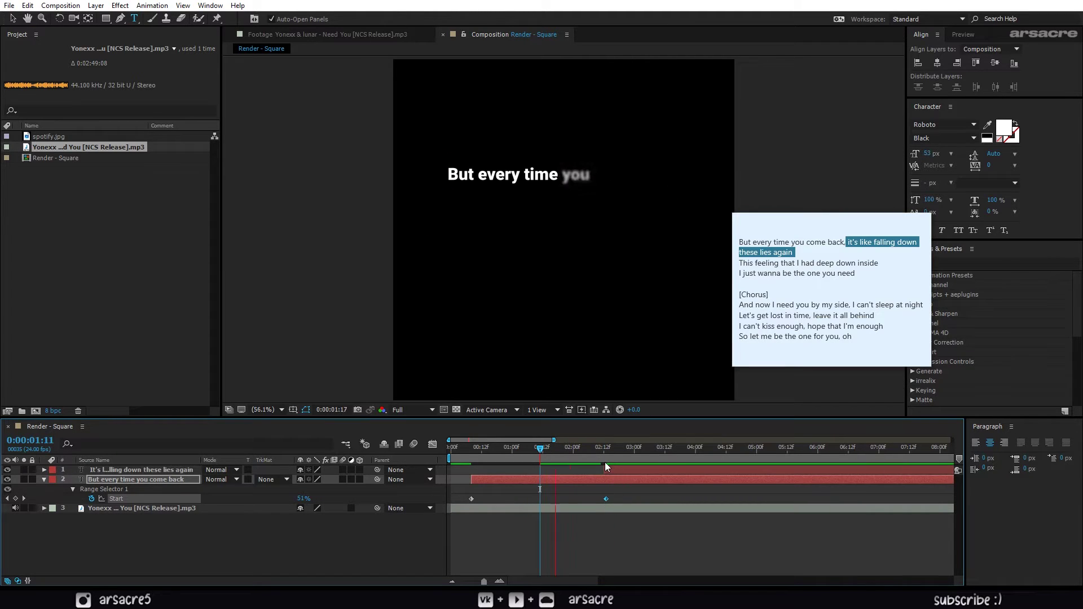
drag(515, 451, 450, 450)
key(space)
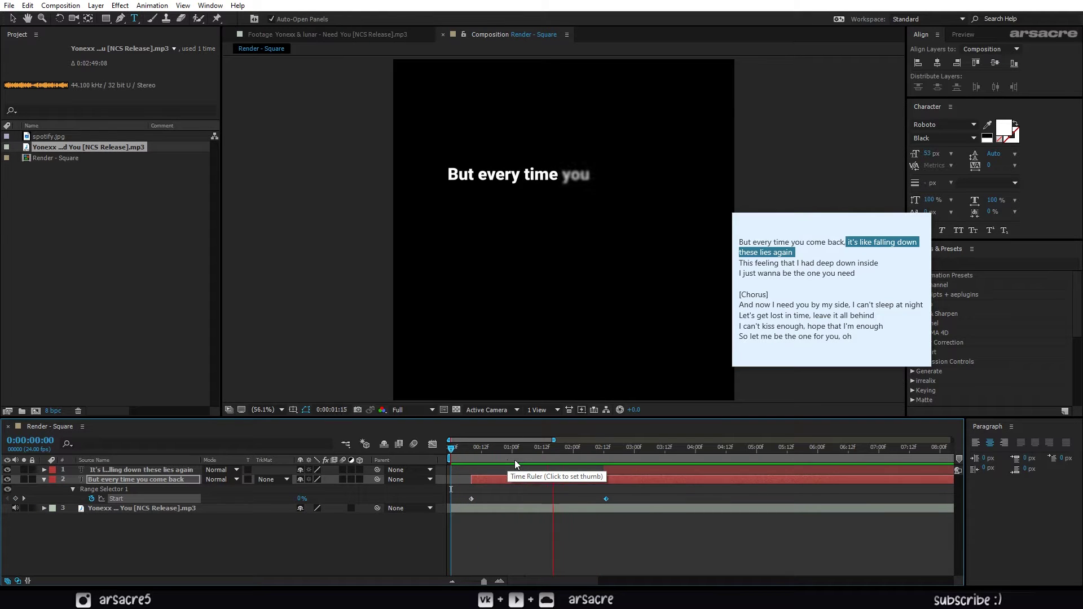
Reveal the second line's keyframes, add a Start keyframe at 0:00:03:02, and move its final keyframe to about 0:00:05:08 to match the vocals.
click(630, 451)
click(643, 469)
key(ctrl+u)
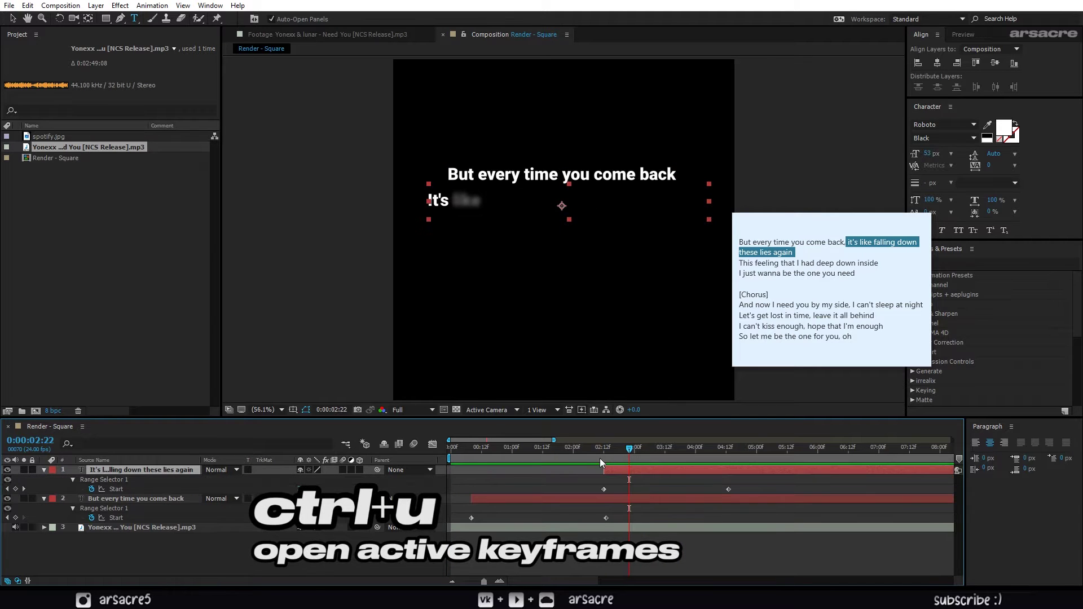
click(600, 450)
key(space)
drag(629, 452, 641, 452)
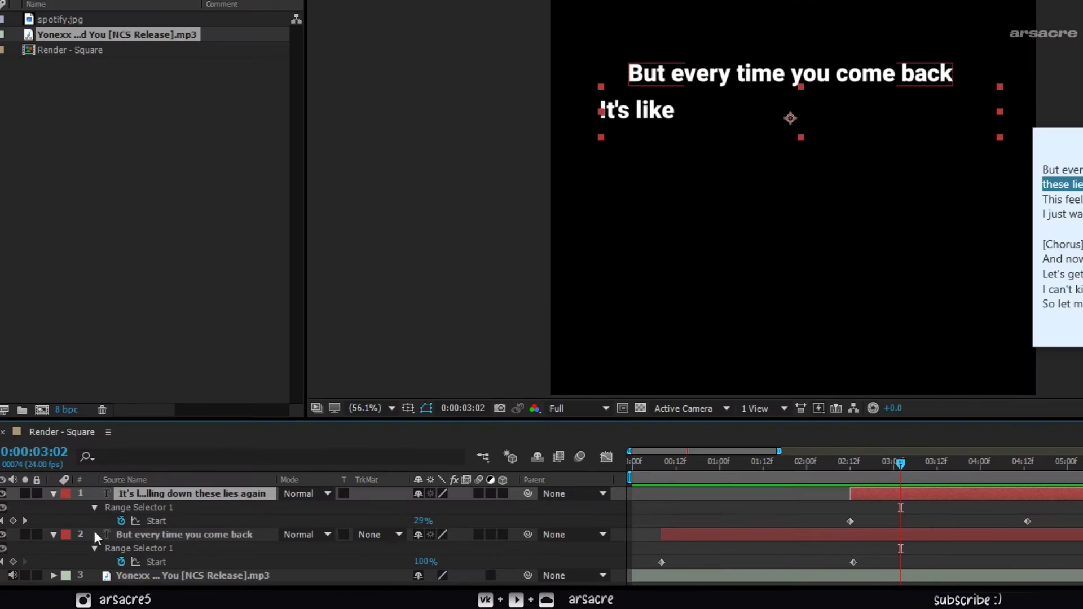
click(15, 489)
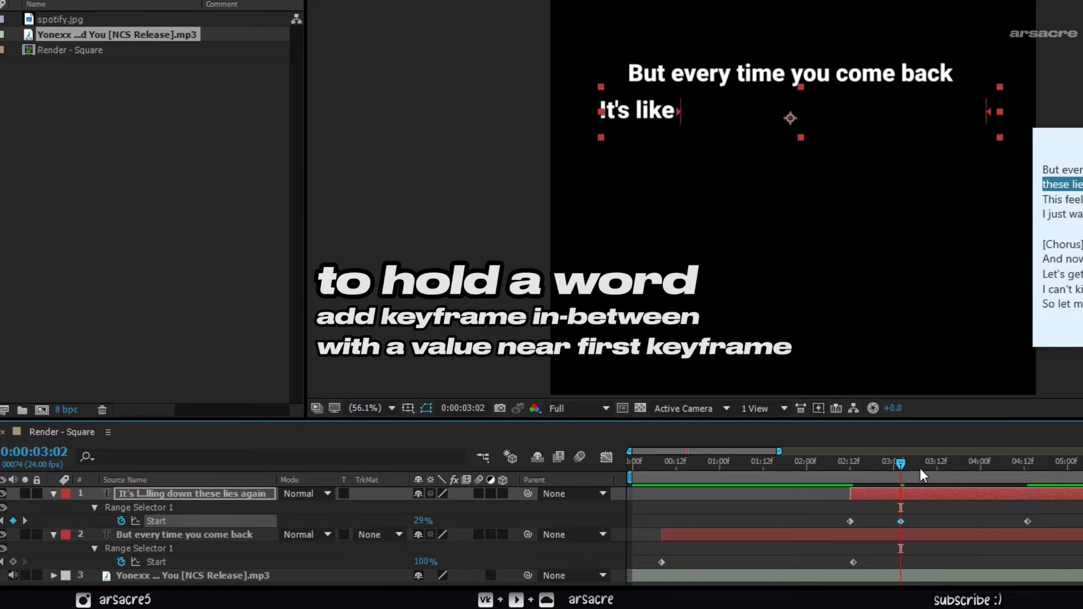
key(space)
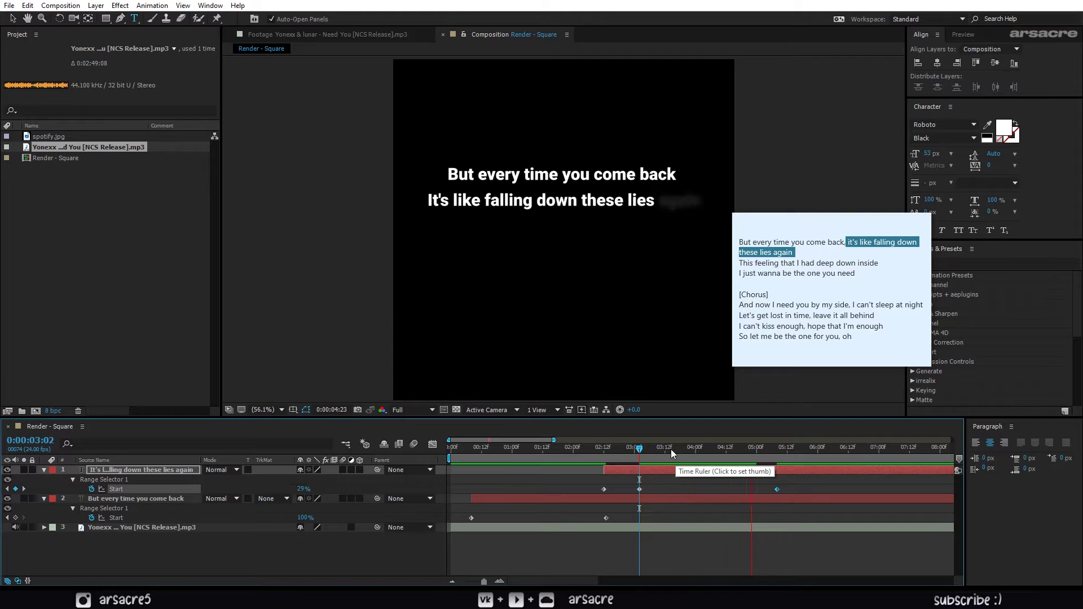
click(626, 449)
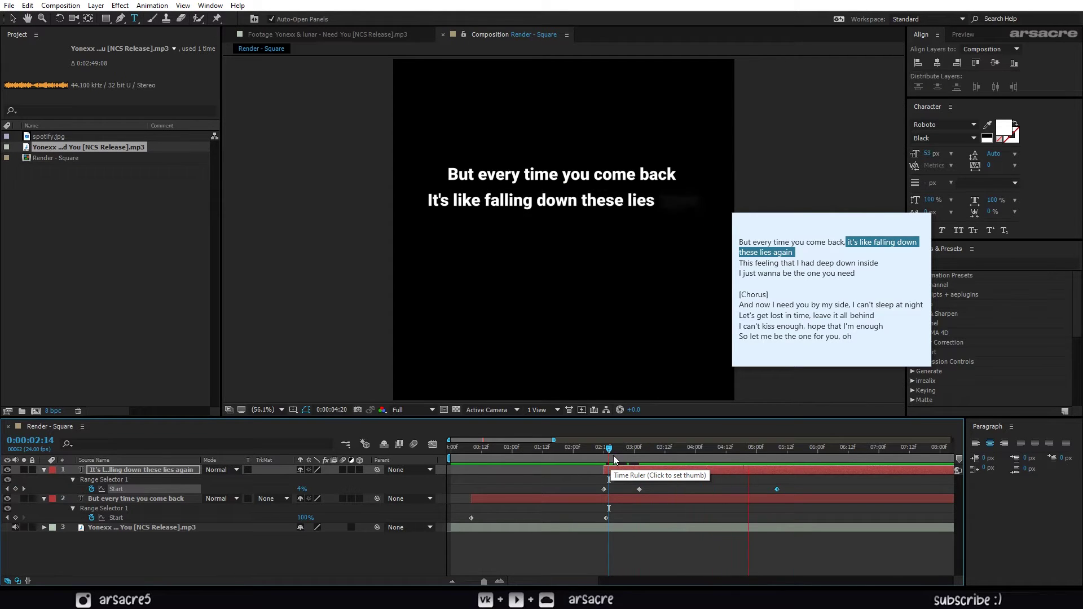
Set the current time to 0:00:07:01 and copy the line "This feeling that I had deep down inside" from the lyrics note.
drag(865, 450, 882, 449)
click(884, 262)
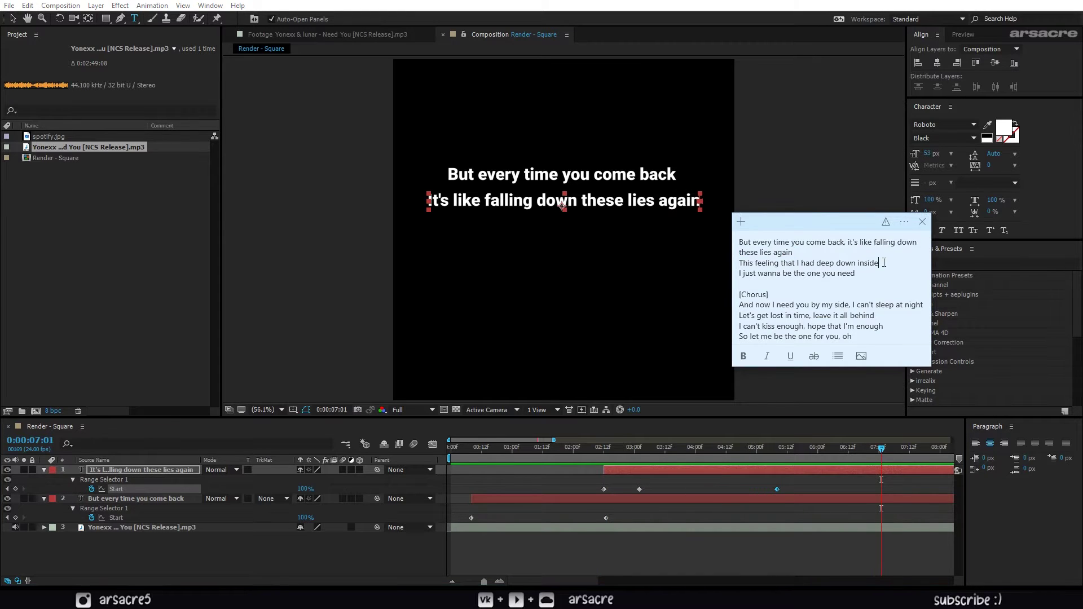
key(shift+Home)
key(ctrl+c)
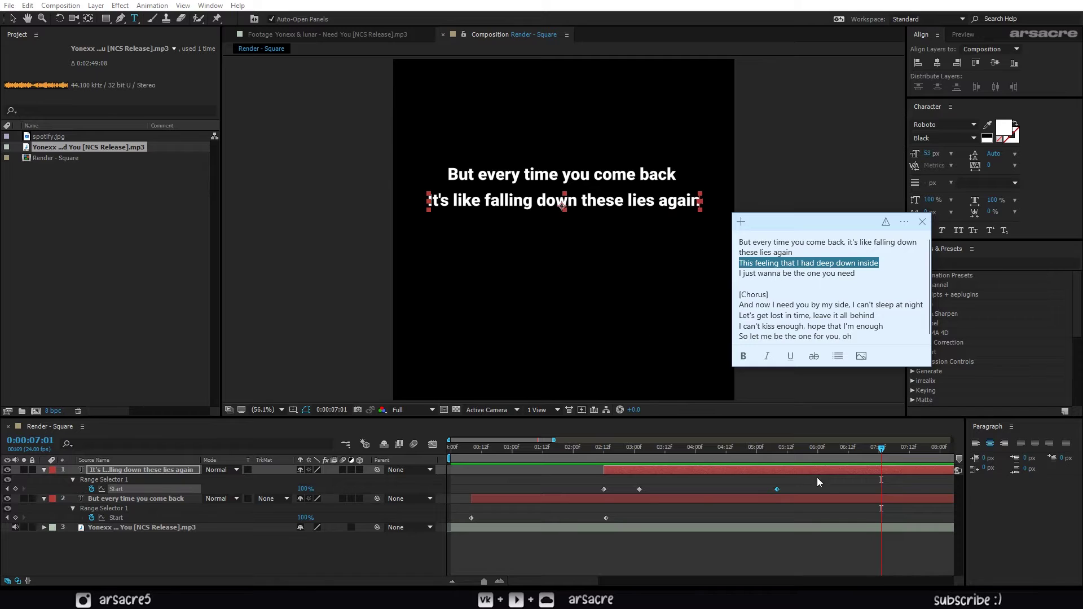
click(509, 571)
click(452, 581)
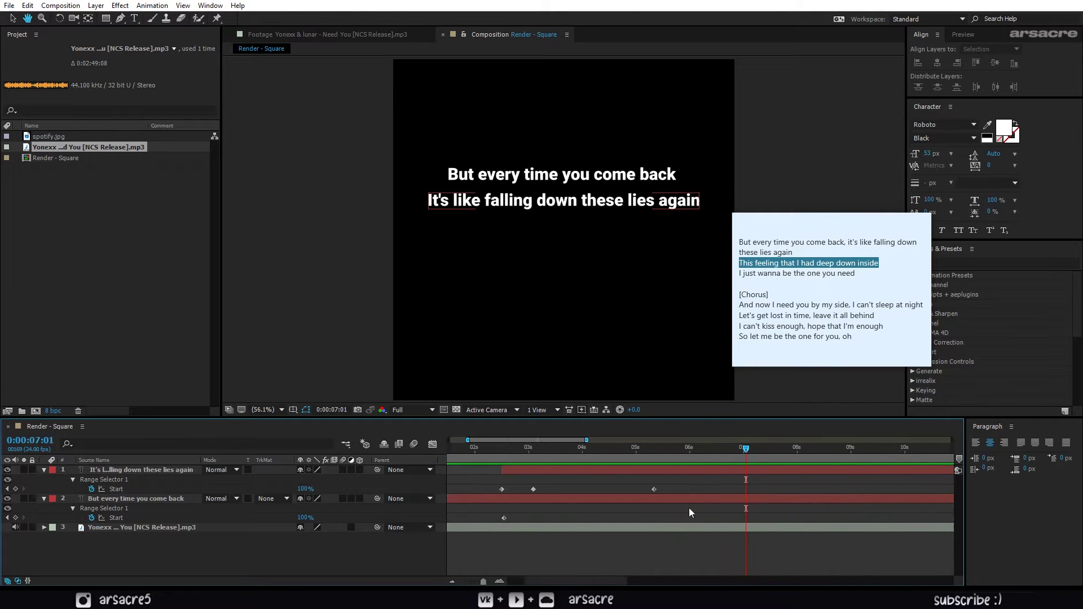
Duplicate the "But every time you come back" text layer and move the copy to the top of the layer stack.
click(452, 582)
click(544, 472)
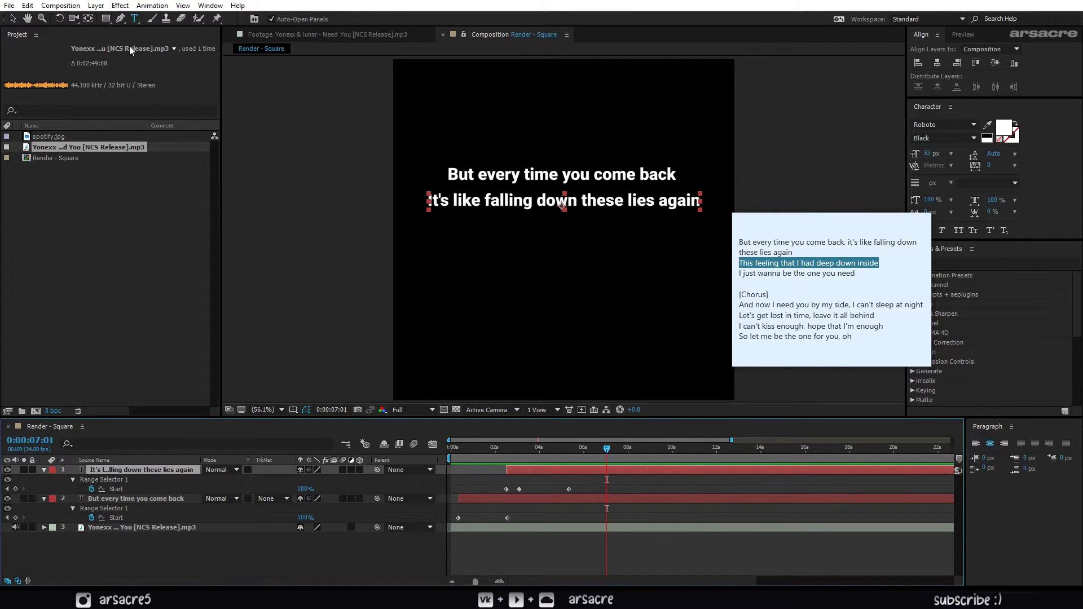
click(152, 498)
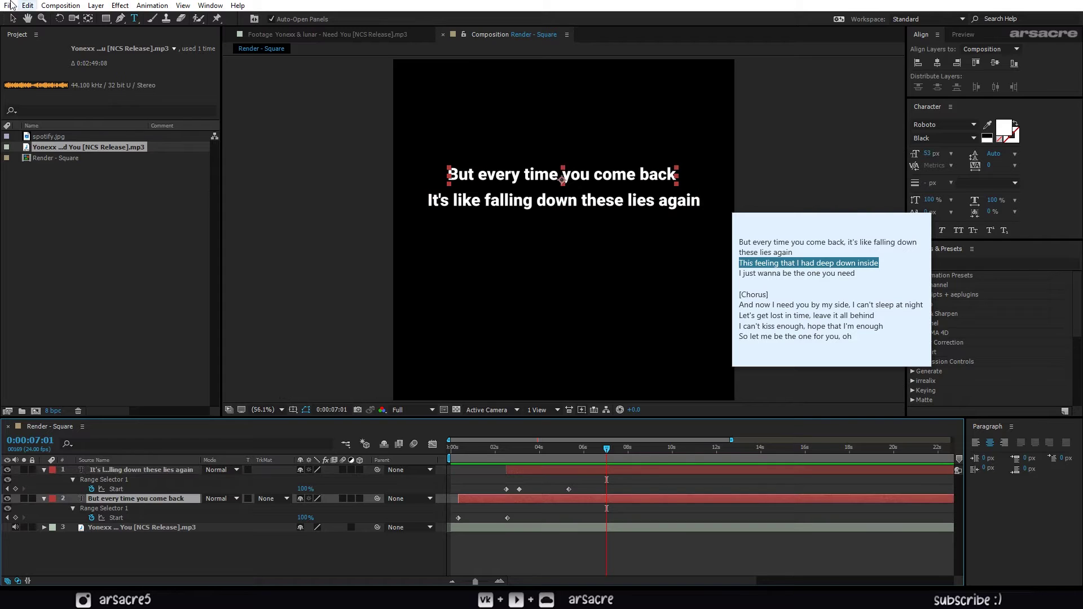
click(27, 5)
click(62, 150)
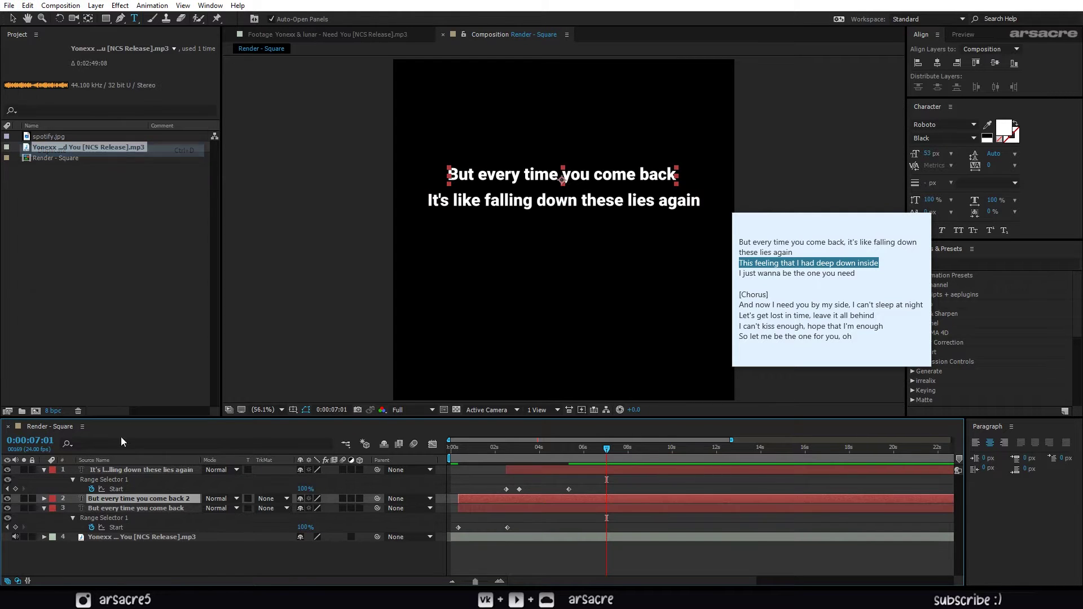
drag(113, 499, 121, 470)
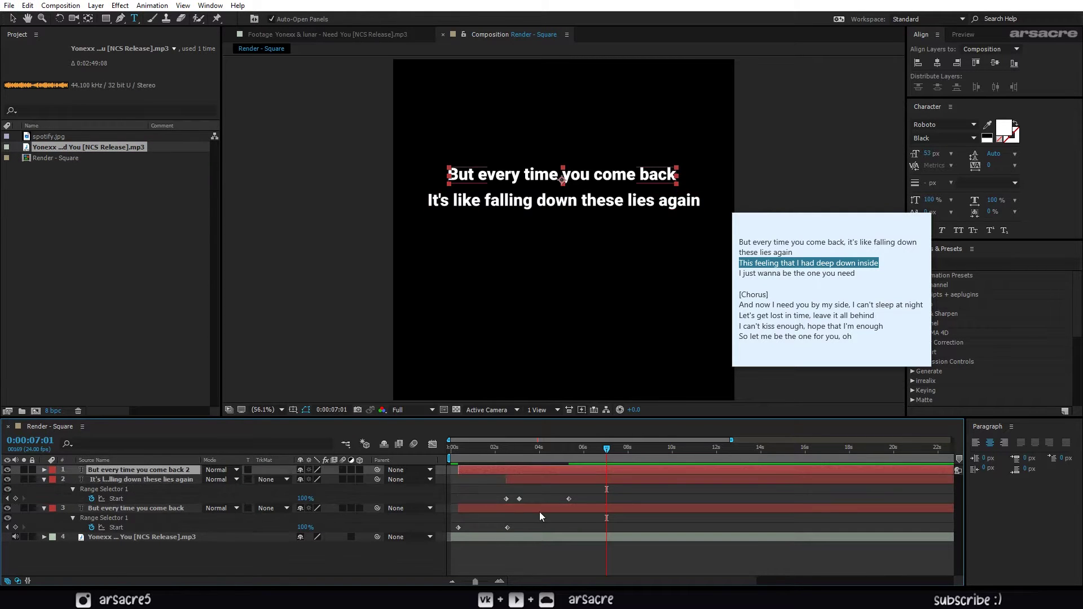
Shift the duplicated text layer to start at about 0:00:06:04 and check it against the song from 0:00:03:17.
drag(481, 466, 610, 473)
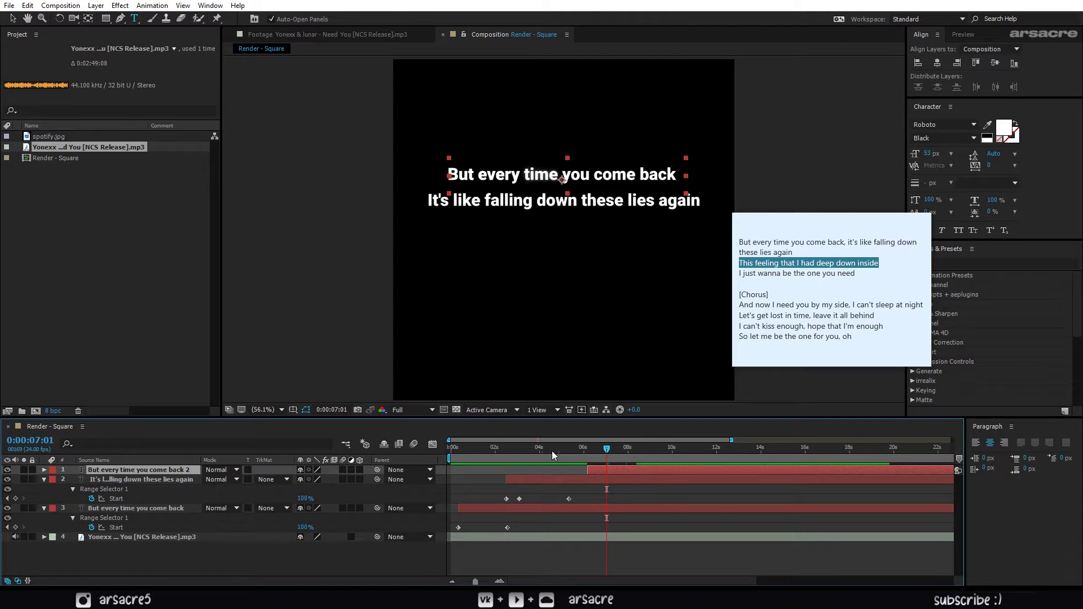
drag(551, 451, 534, 451)
key(space)
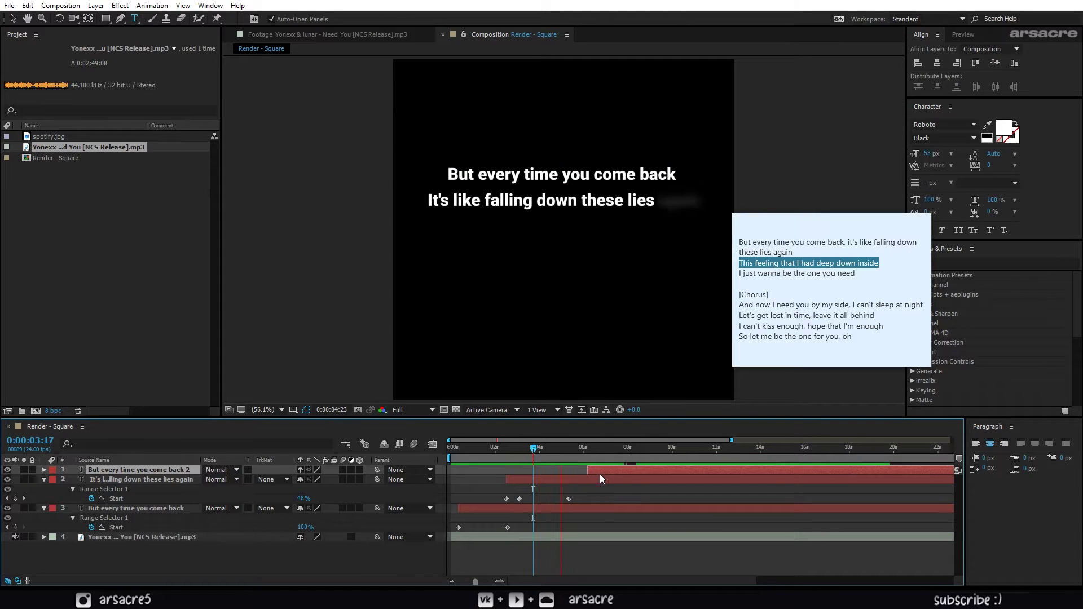
key(space)
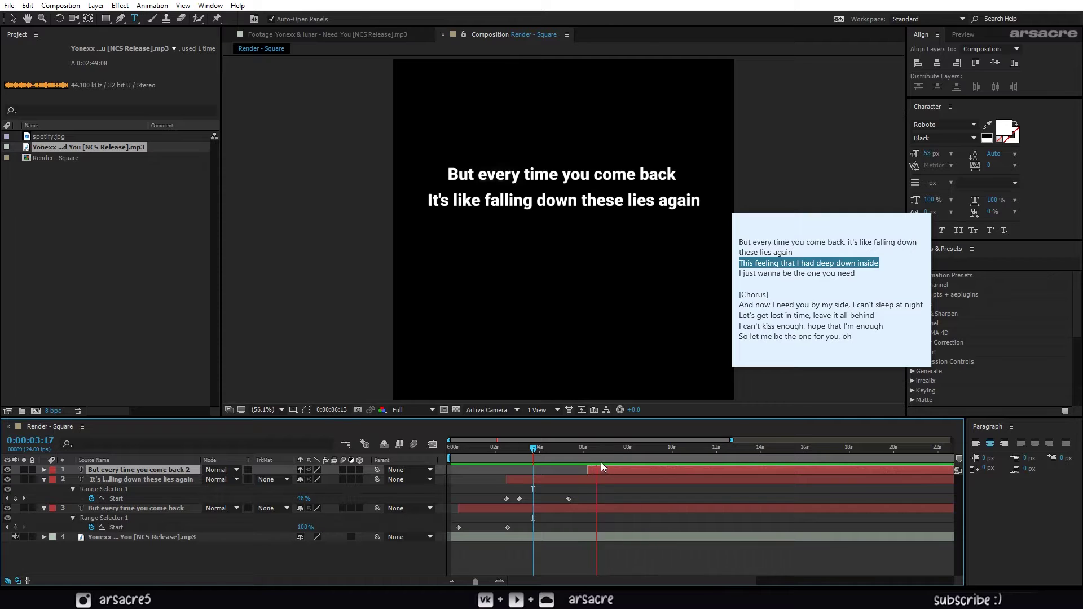
key(space)
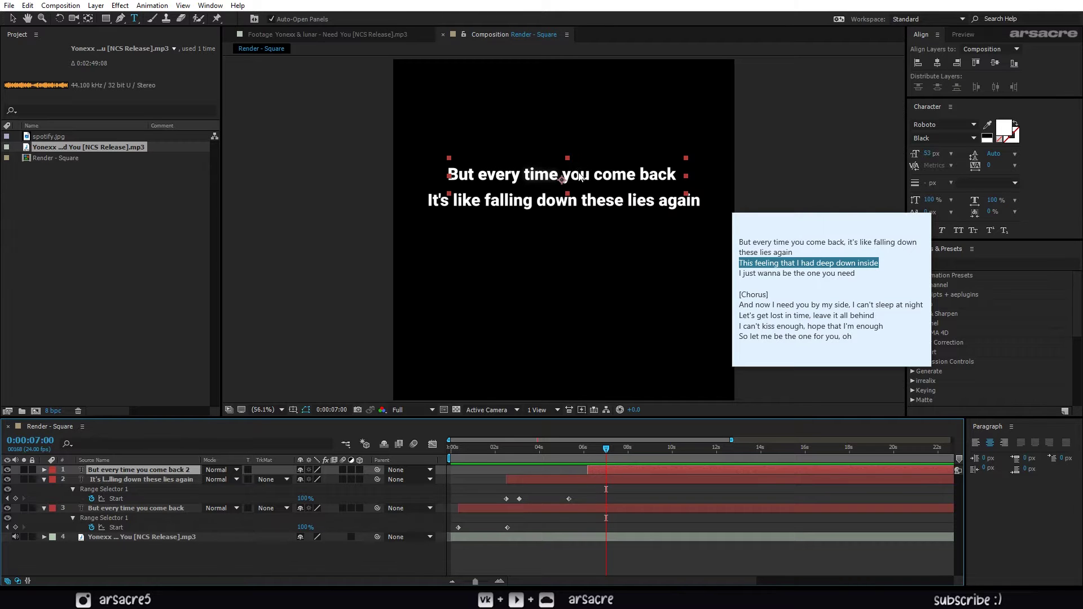
Move the duplicated text below the second lyric line and replace it with "This feeling that I had deep down inside".
key(v)
drag(577, 178, 577, 231)
double_click(515, 231)
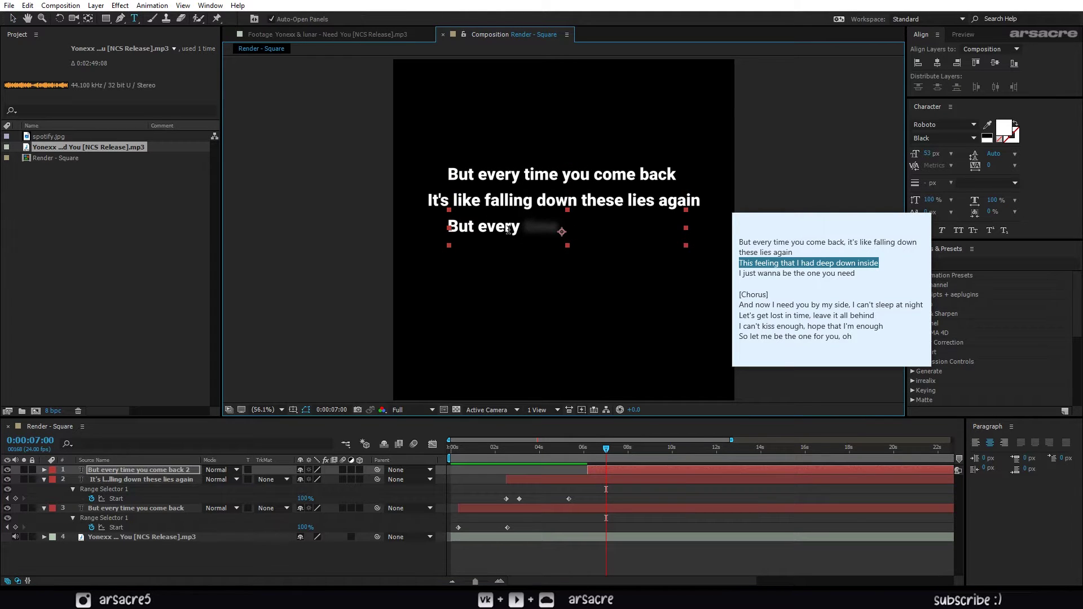
key(ctrl+v)
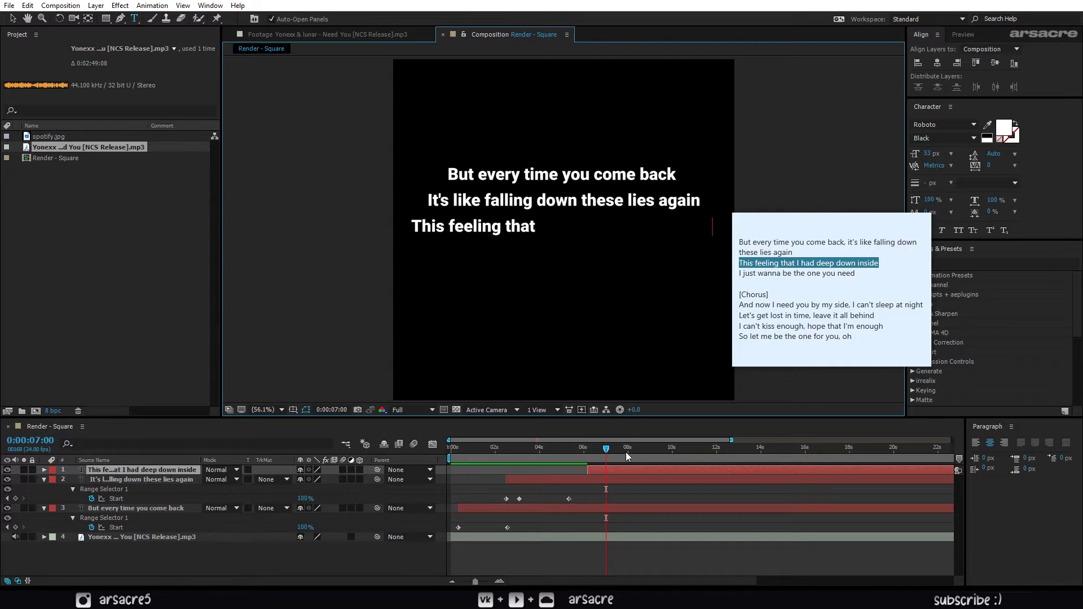
Cut the words "deep down inside" from the third lyric line, leaving "This feeling that I had".
drag(614, 448, 650, 449)
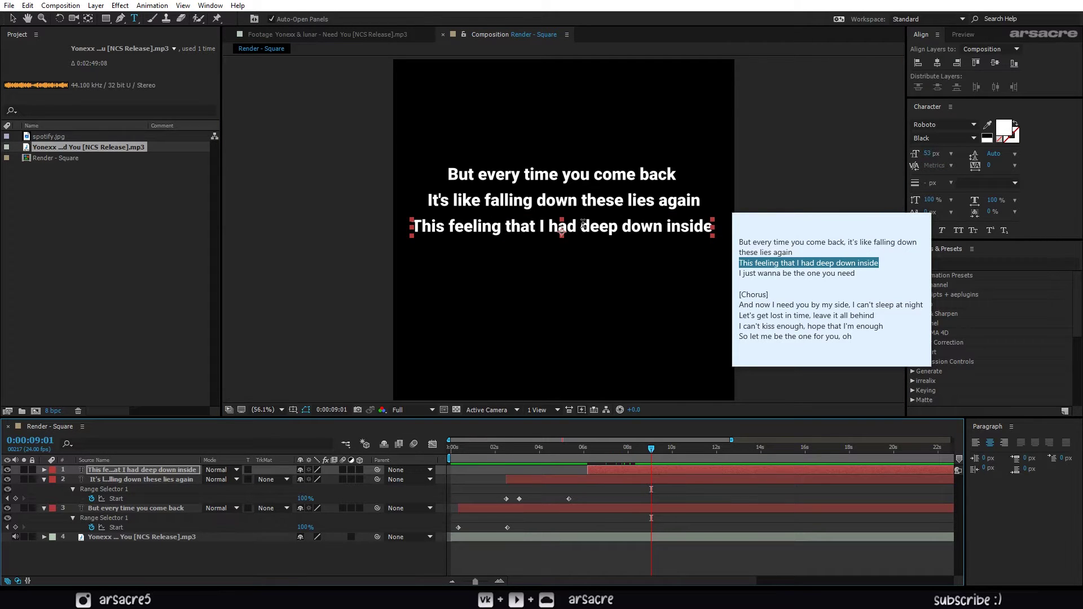
drag(582, 225, 745, 231)
key(ctrl+c)
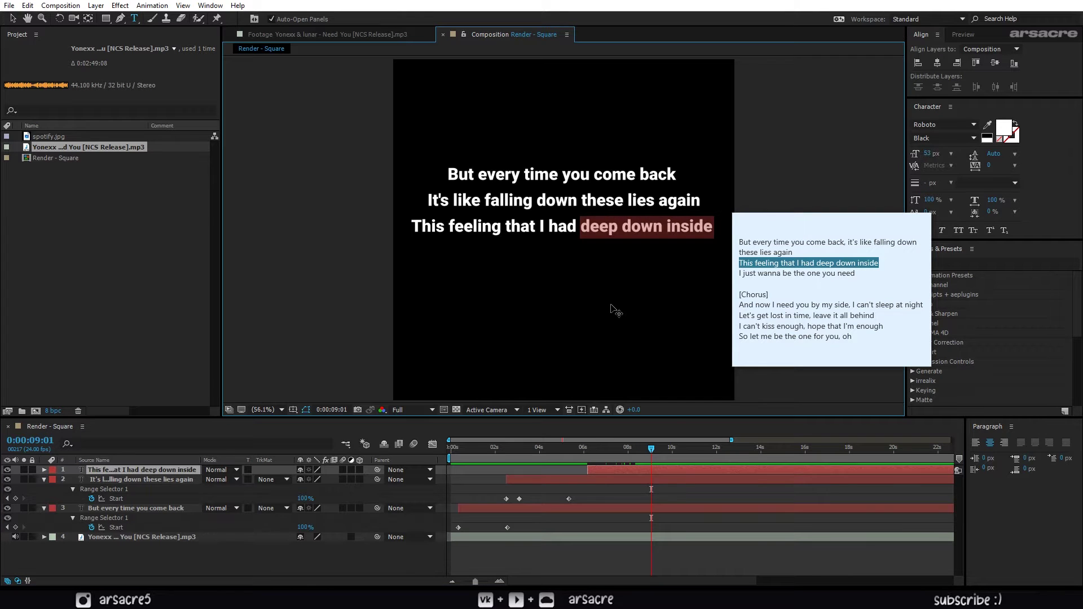
key(BackSpace)
Shift the "This feeling that I had" layer to start at about 0:00:06:00 and move its final Start keyframe to about 0:00:07:20.
drag(625, 449, 597, 471)
key(v)
key(space)
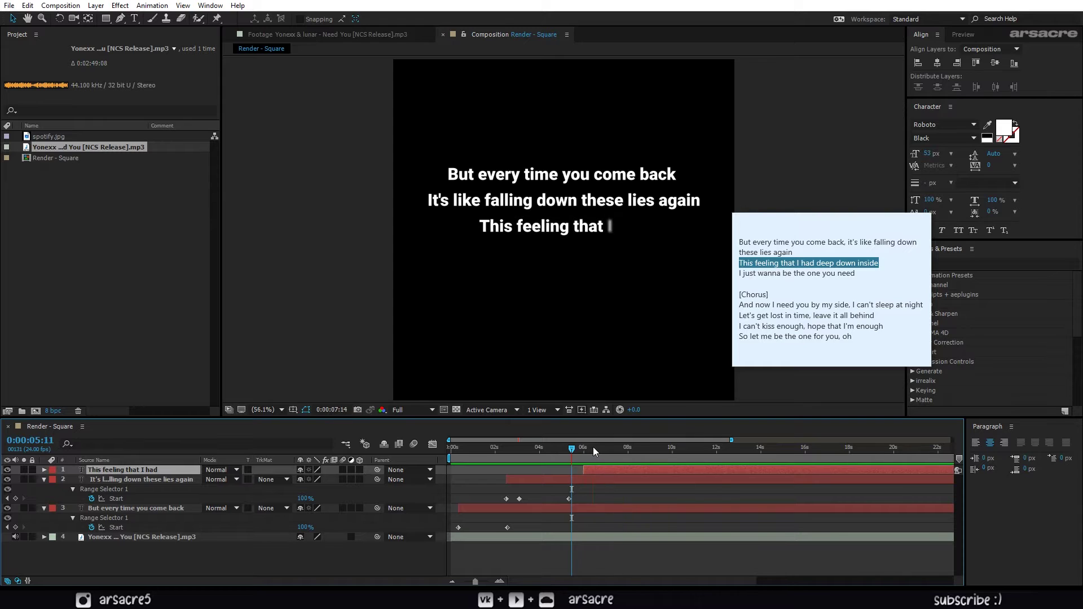
click(593, 448)
key(u)
drag(633, 490, 573, 454)
key(space)
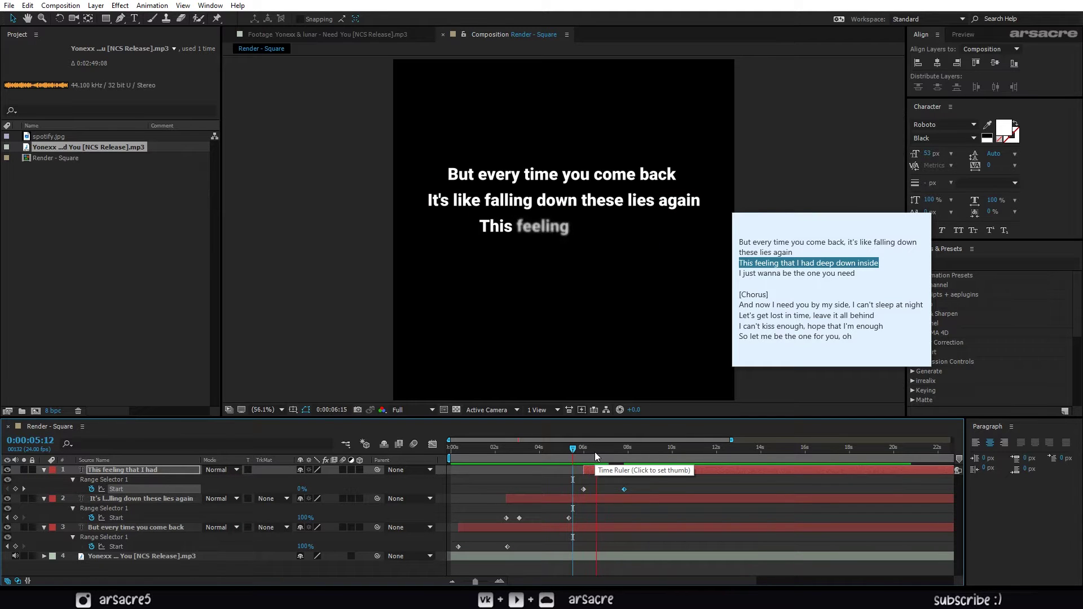
key(space)
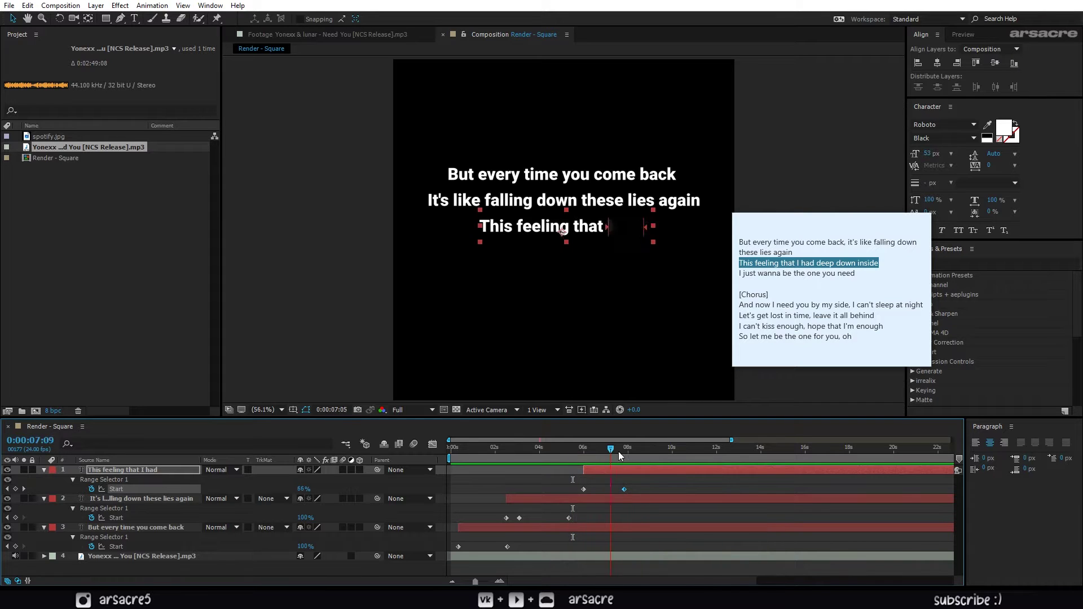
Duplicate the "This feeling that I had" layer at 0:00:07:21, move the copy one line lower, and replace its text with "Deep down inside".
drag(611, 453, 625, 455)
key(ctrl+d)
drag(592, 231, 592, 258)
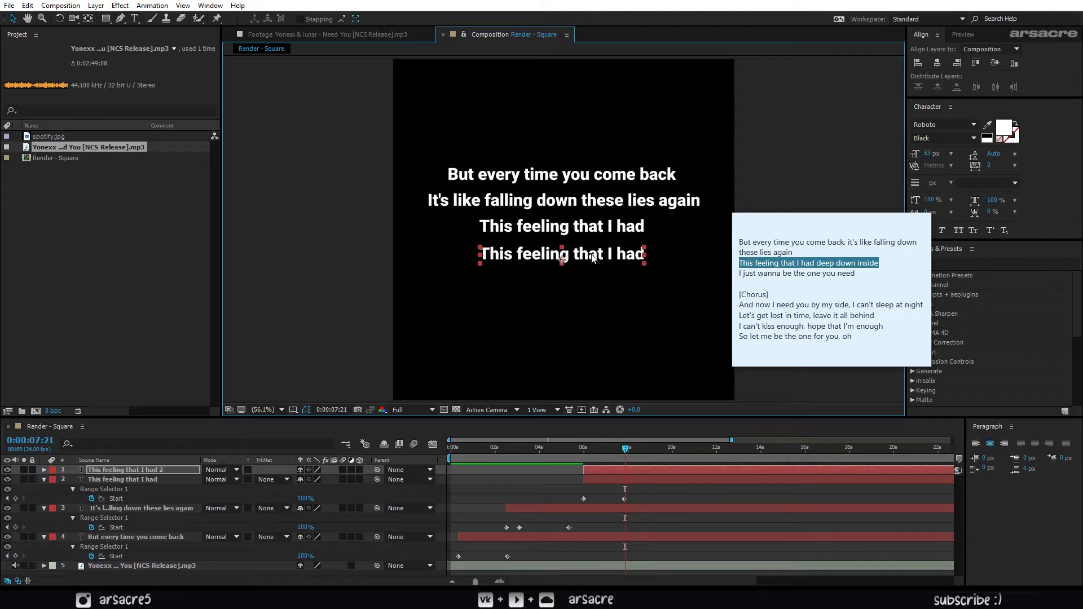
double_click(593, 258)
key(ctrl+v)
drag(507, 257, 488, 253)
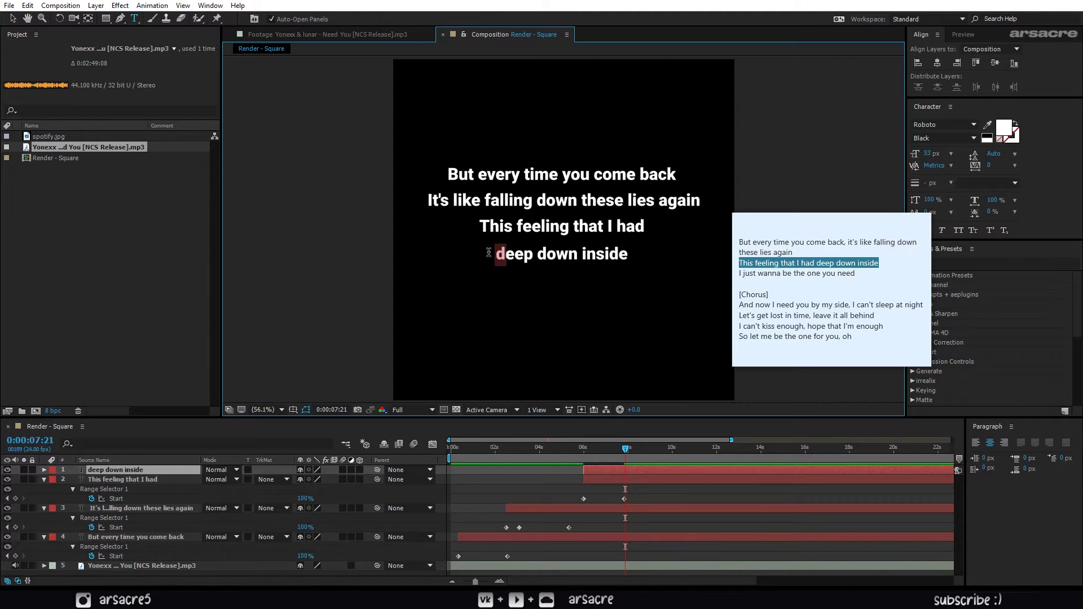
text(D)
Shift the "Deep down inside" layer to start at about 0:00:07:15 and play back from 0:00:05:18.
click(578, 458)
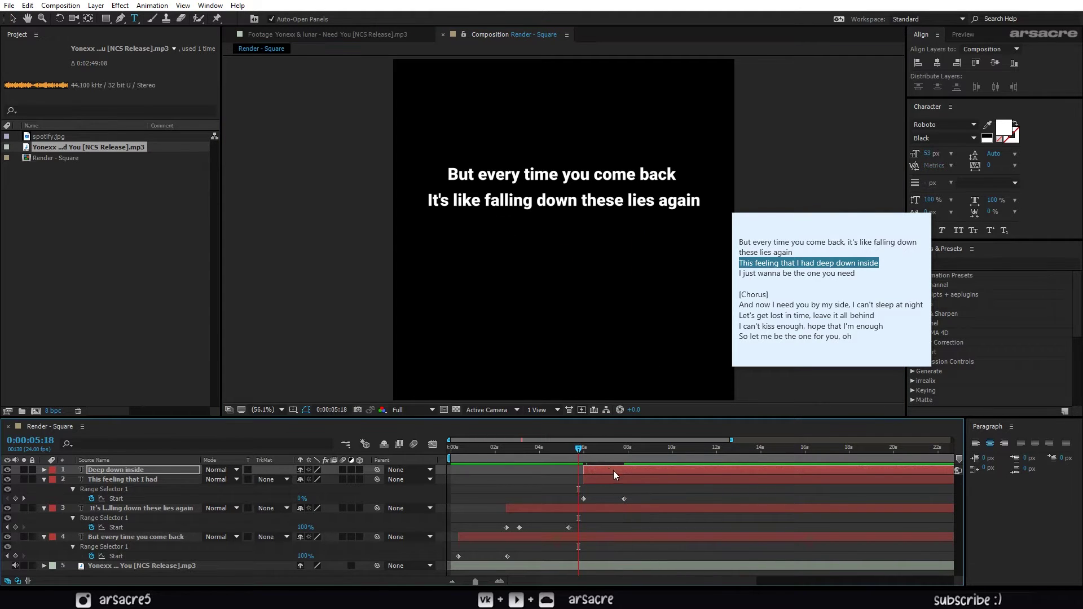
drag(614, 470, 648, 468)
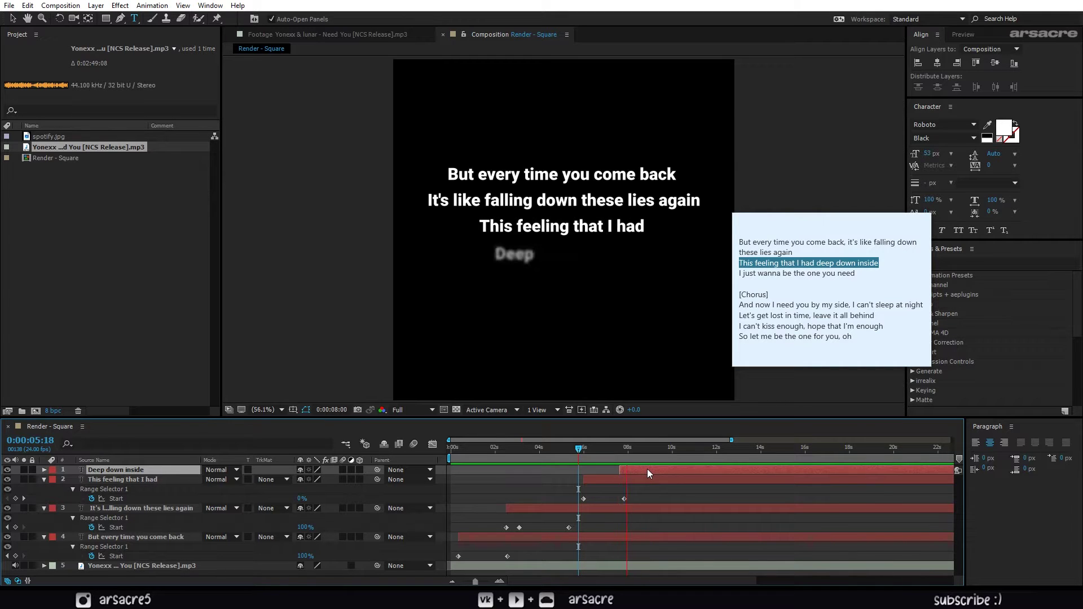
click(632, 452)
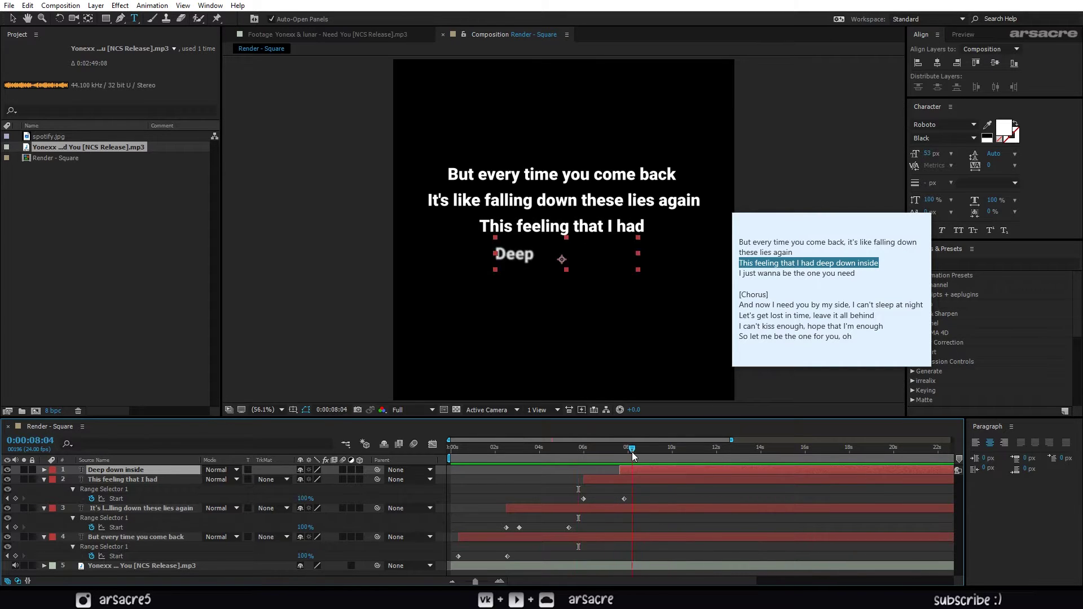
Nudge the "Deep down inside" layer to start at about 0:00:07:21 and move its final Start keyframe to about 0:00:09:00, checking against the vocals.
key(u)
click(665, 490)
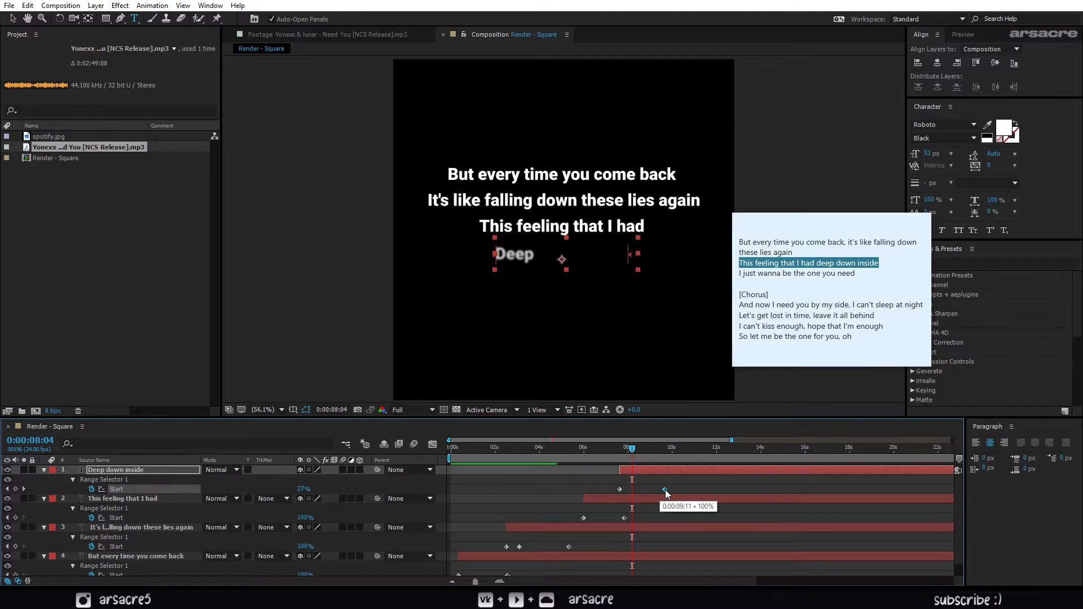
drag(666, 490, 635, 470)
click(616, 451)
click(608, 448)
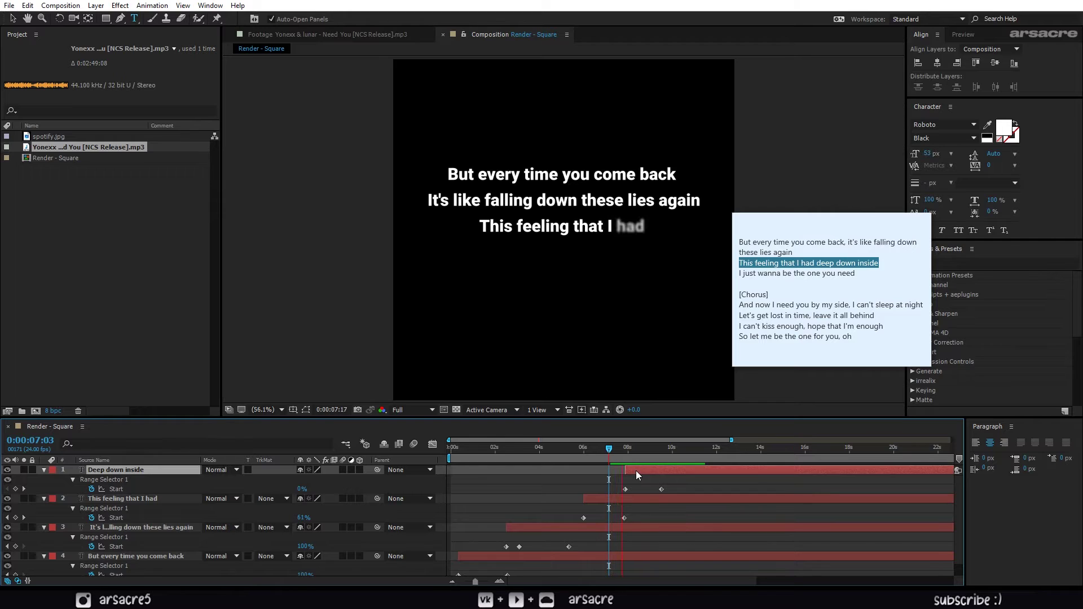
key(space)
key(space)
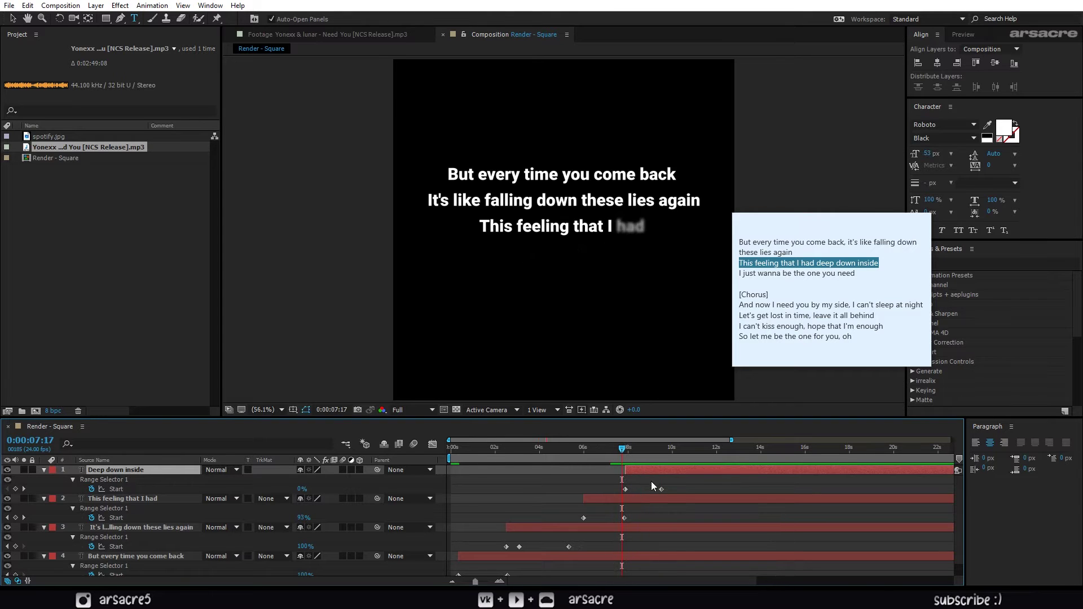
drag(660, 489, 652, 491)
key(space)
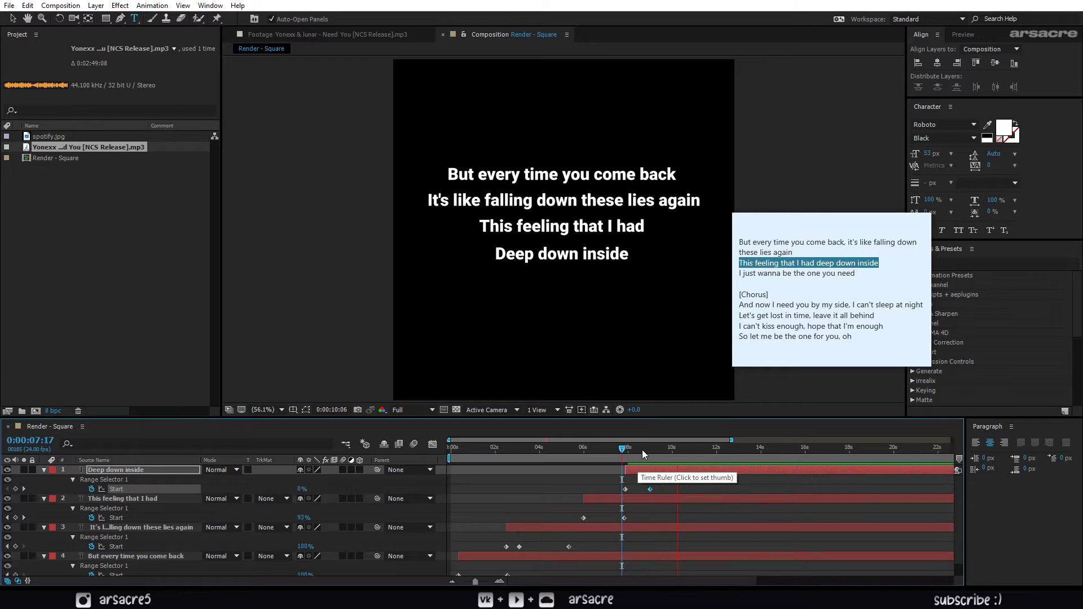
Set the current time to 0:00:12:03 and select the line "I just wanna be the one you need" in the lyrics note.
click(719, 453)
click(863, 275)
drag(862, 275, 740, 276)
click(724, 484)
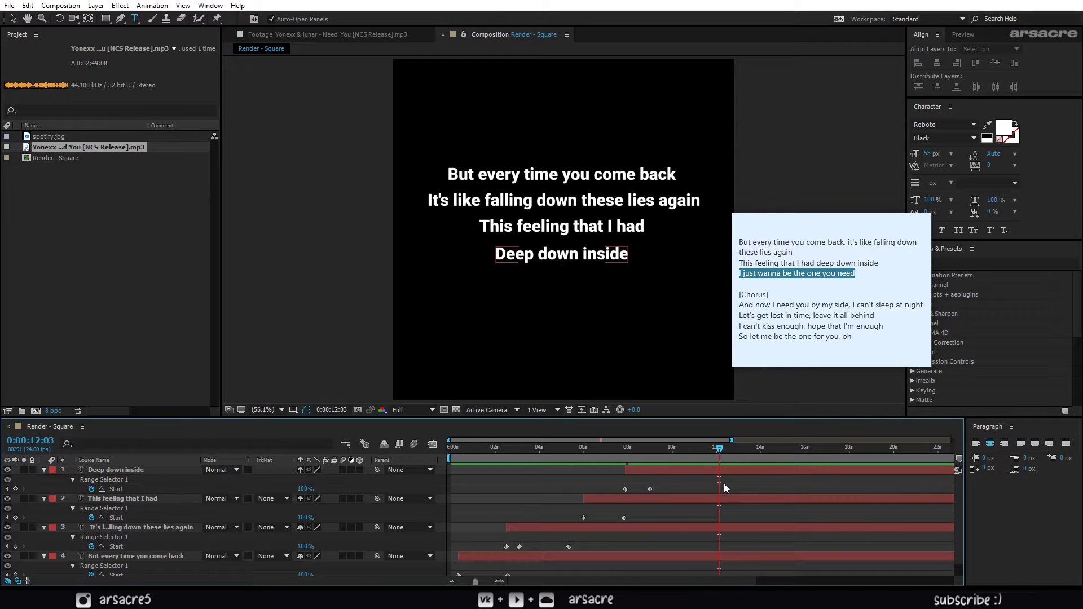
Collapse the revealed keyframes and duplicate the "Deep down inside" layer for the next lyric line.
key(u)
click(716, 470)
key(ctrl+d)
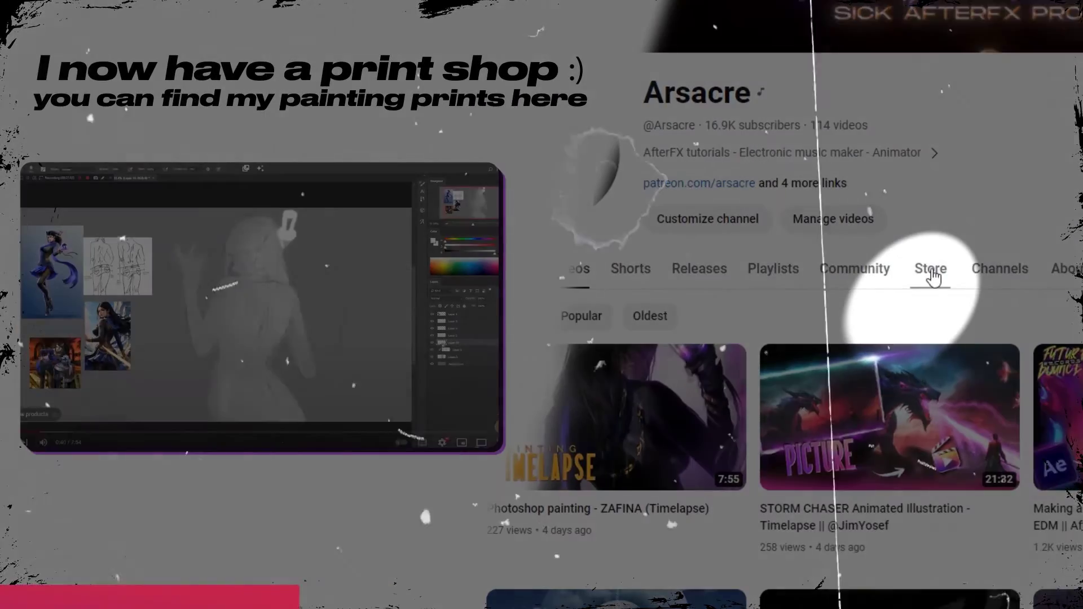
click(932, 272)
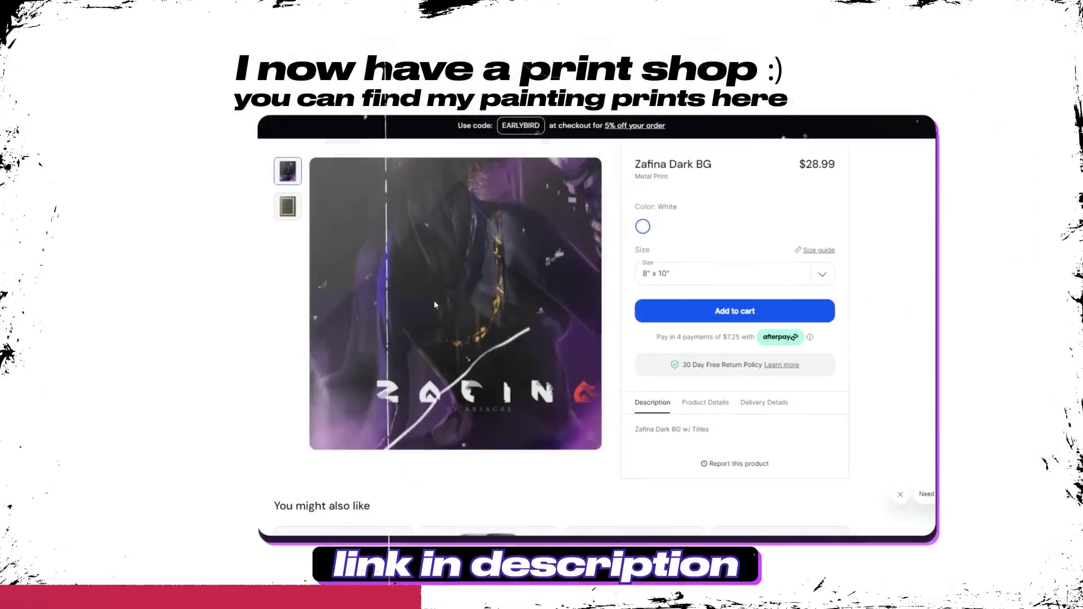
scroll(260, 228, down, 5)
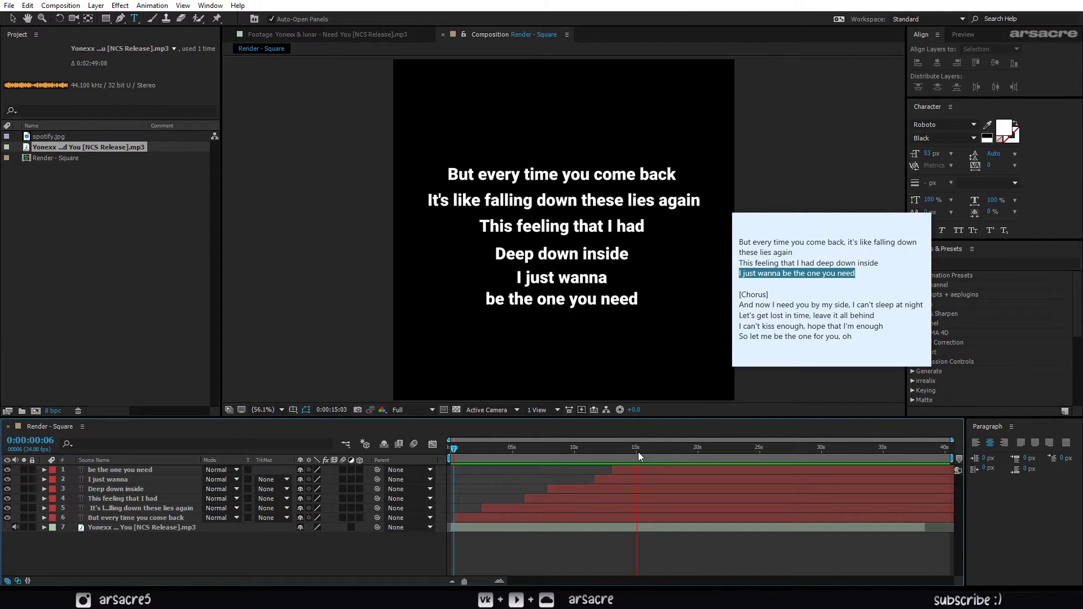
Select all six lyric text layers at 0:00:17:14 and align them with horizontal left alignment.
click(668, 451)
click(640, 471)
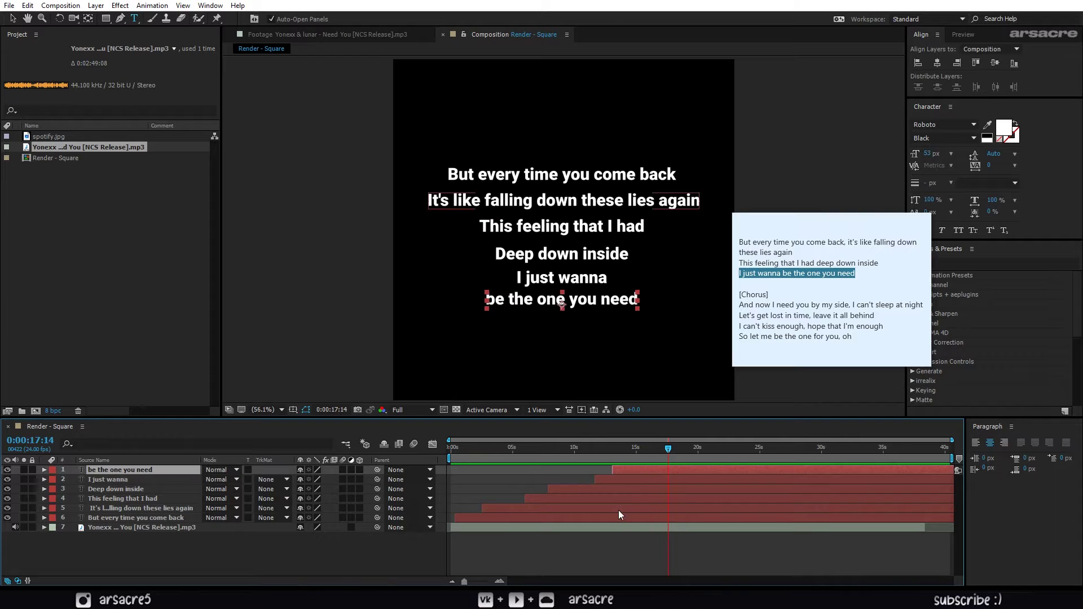
shift+click(618, 518)
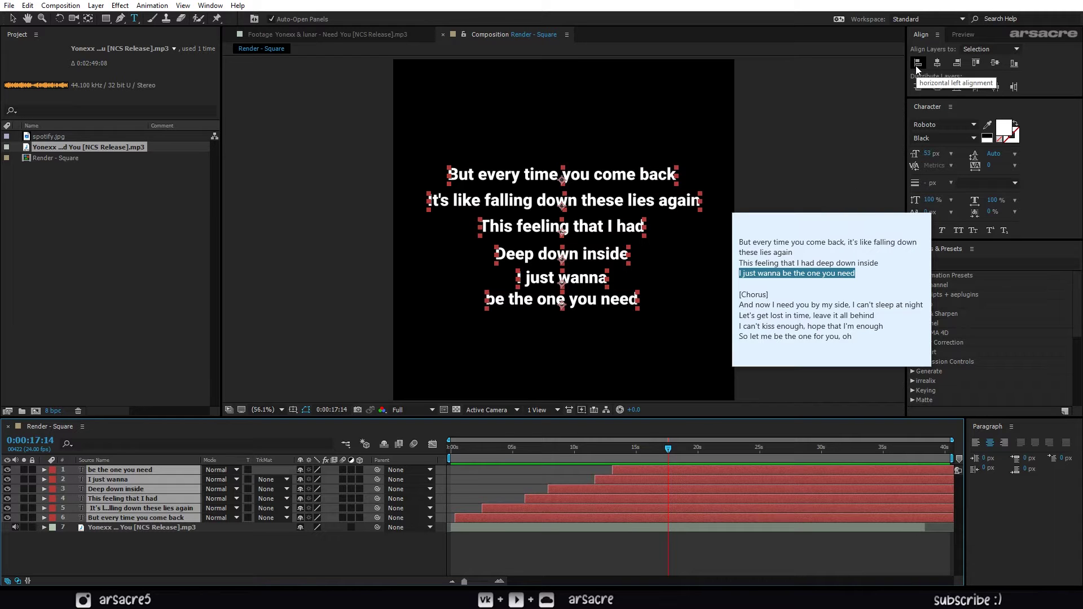
click(216, 6)
click(248, 64)
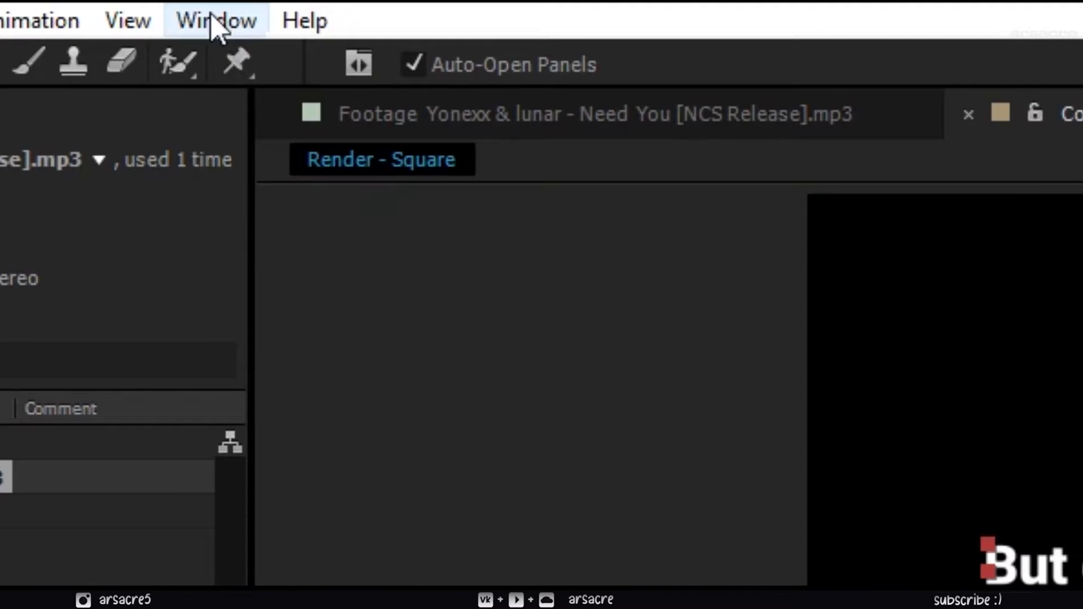
click(211, 7)
click(414, 213)
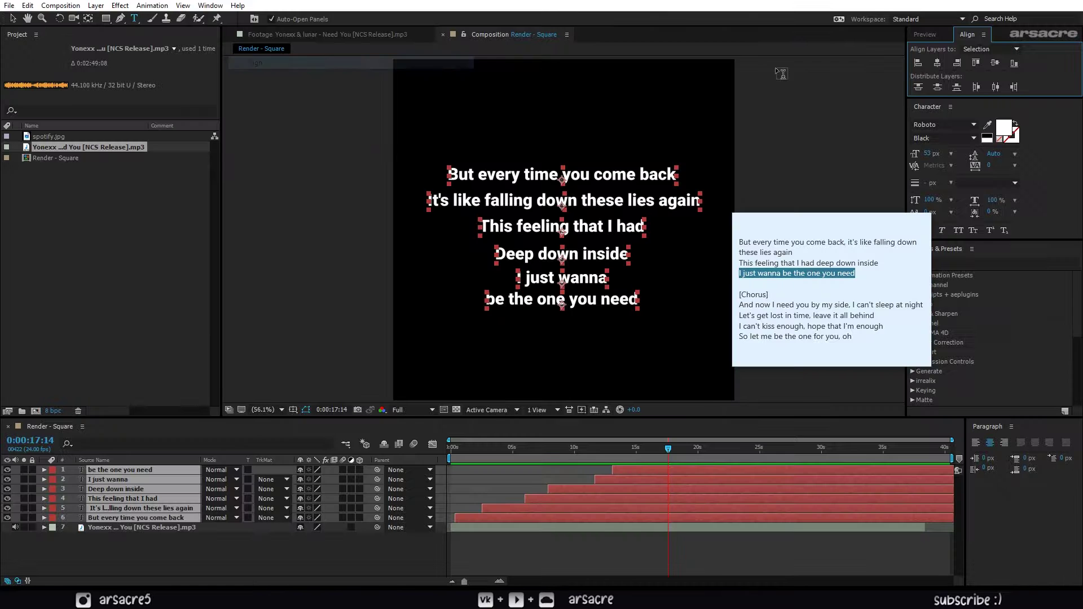
click(923, 63)
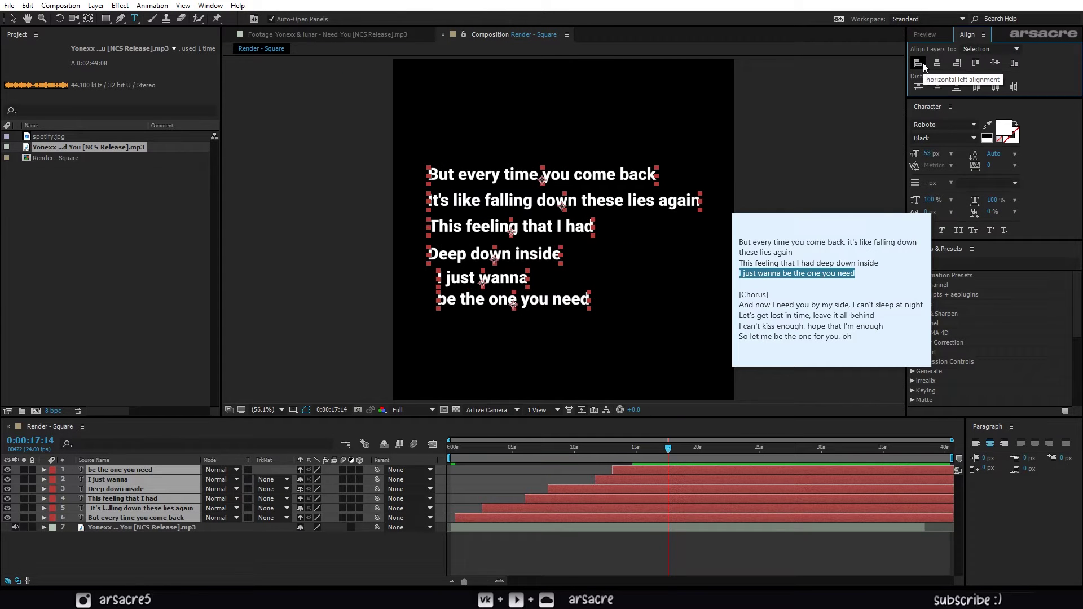
Move the "I just wanna" and "be the one you need" lines up beneath "Deep down inside", flush with the other lines' left edge.
drag(581, 483, 635, 471)
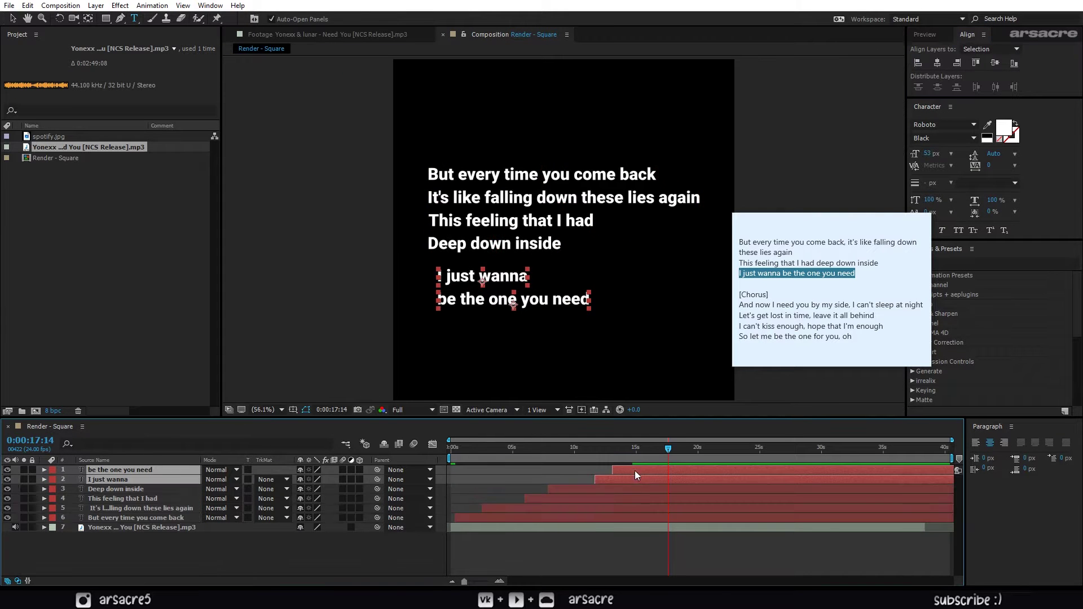
key(z)
click(466, 265)
key(v)
drag(554, 257, 541, 242)
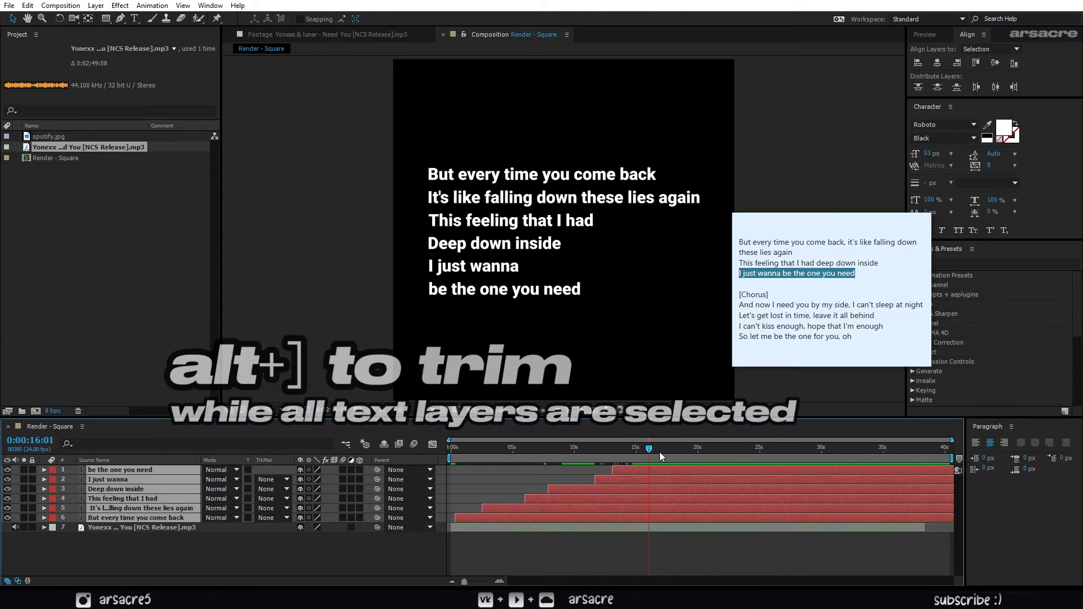
Trim the ends of all six selected lyric text layers at about 16 seconds.
click(641, 455)
drag(645, 454, 651, 457)
key(alt+bracketright)
click(622, 455)
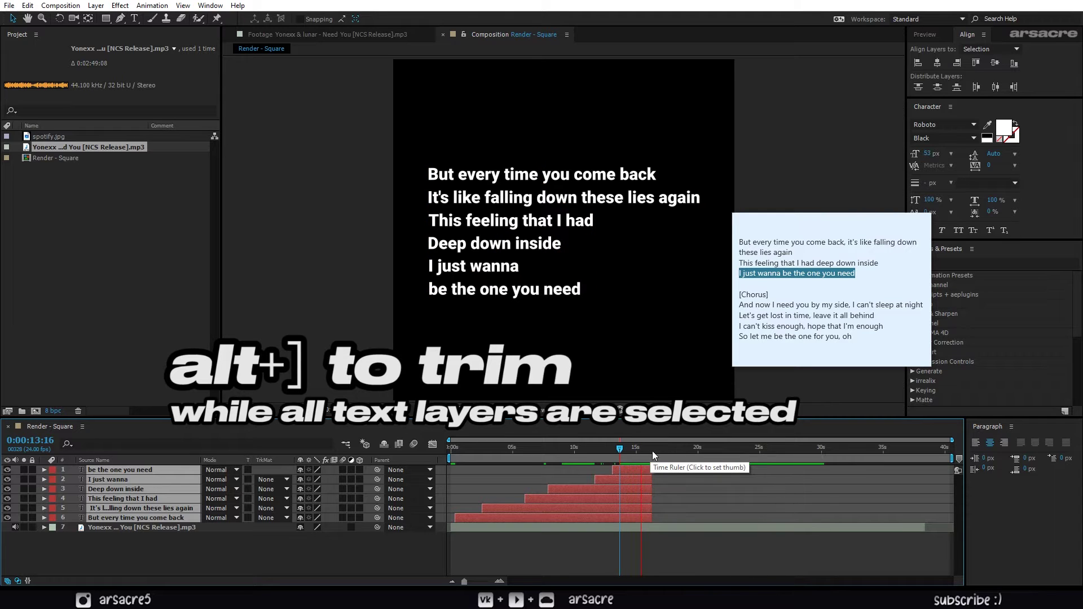
Pre-compose the six lyric layers as "Text", moving all attributes and adjusting the duration to the selected layers' time span.
click(644, 452)
right_click(635, 471)
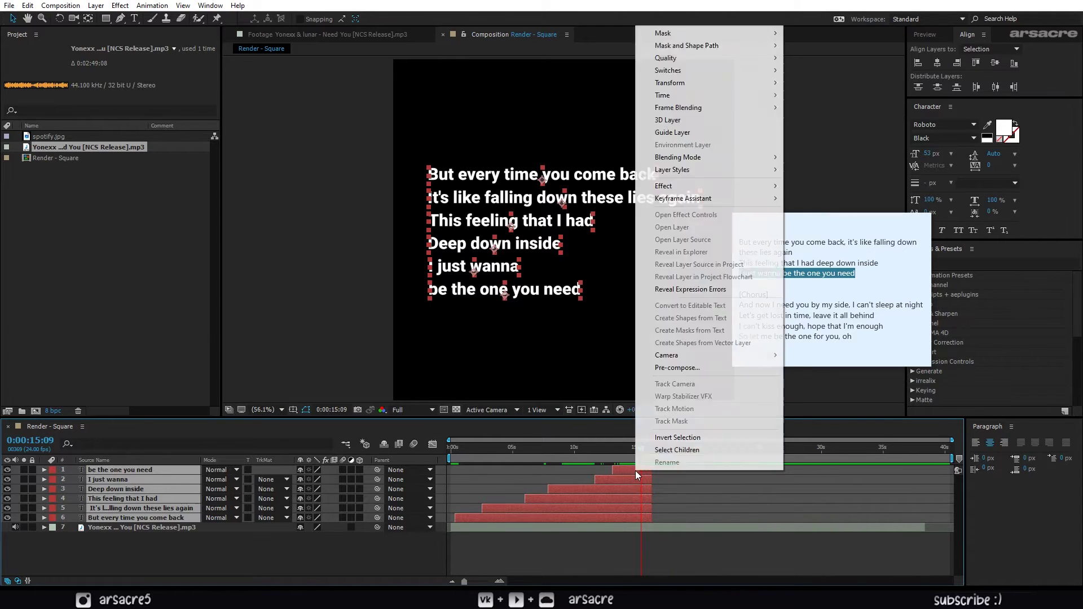
click(674, 370)
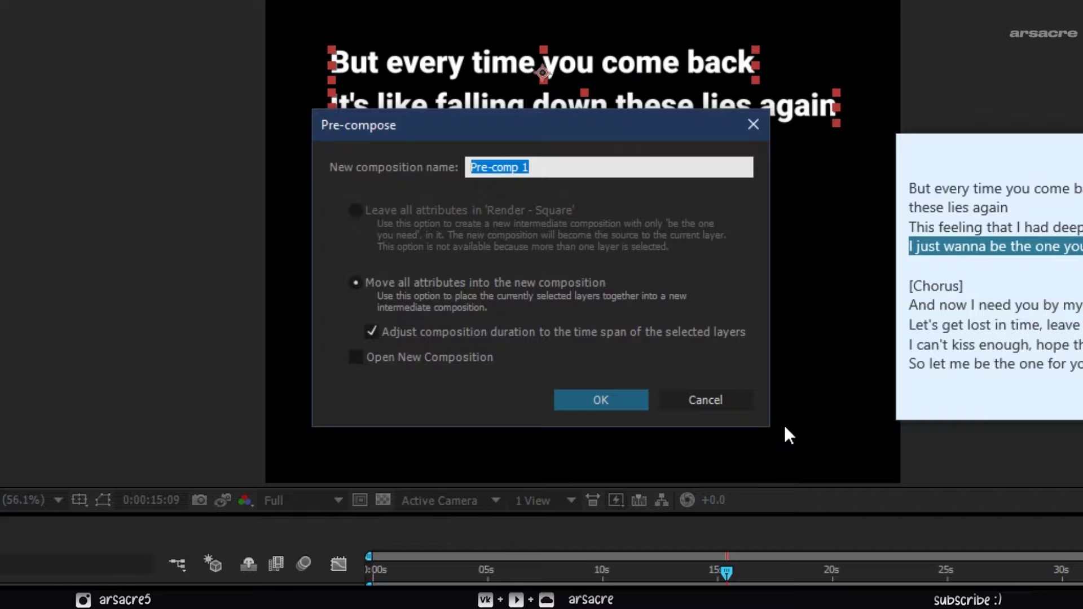
text(Text)
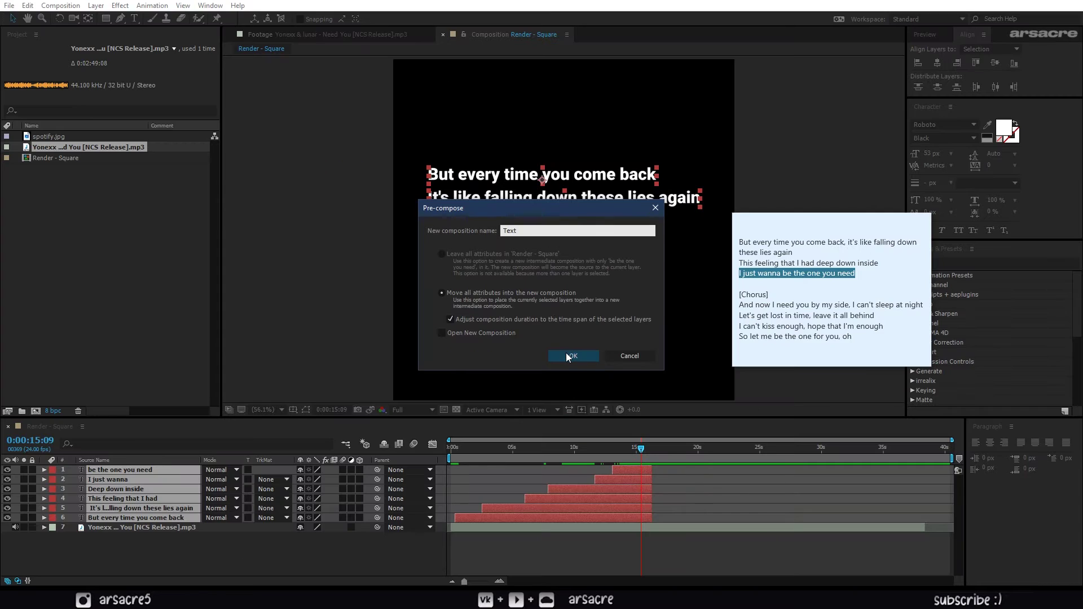
click(570, 356)
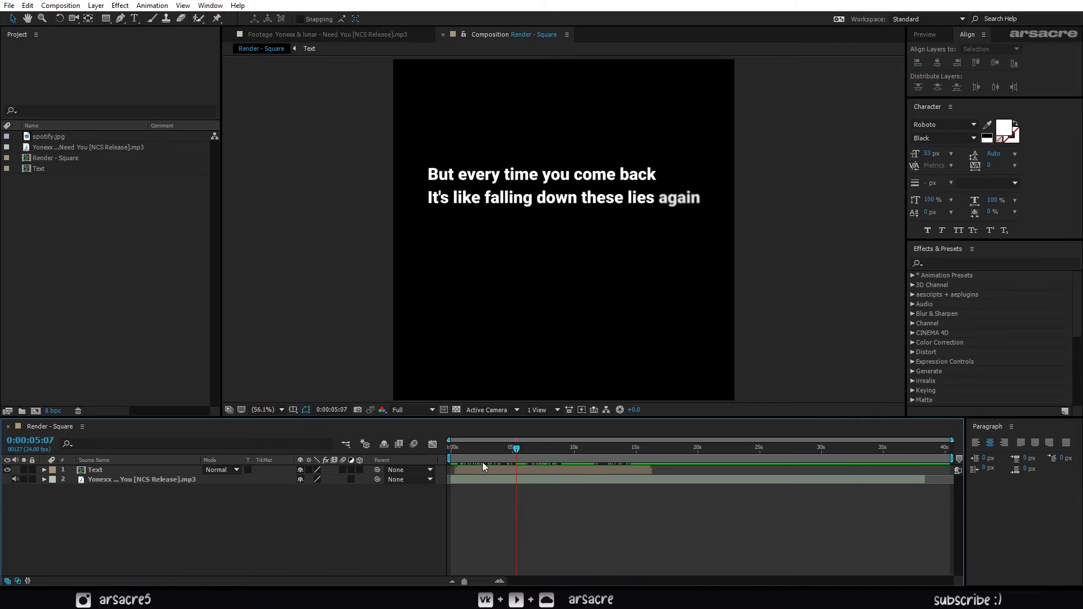
Shorten the work area to end with the Text layer at about 16 seconds and preview the lyrics.
drag(564, 465, 628, 464)
drag(951, 458, 653, 464)
key(space)
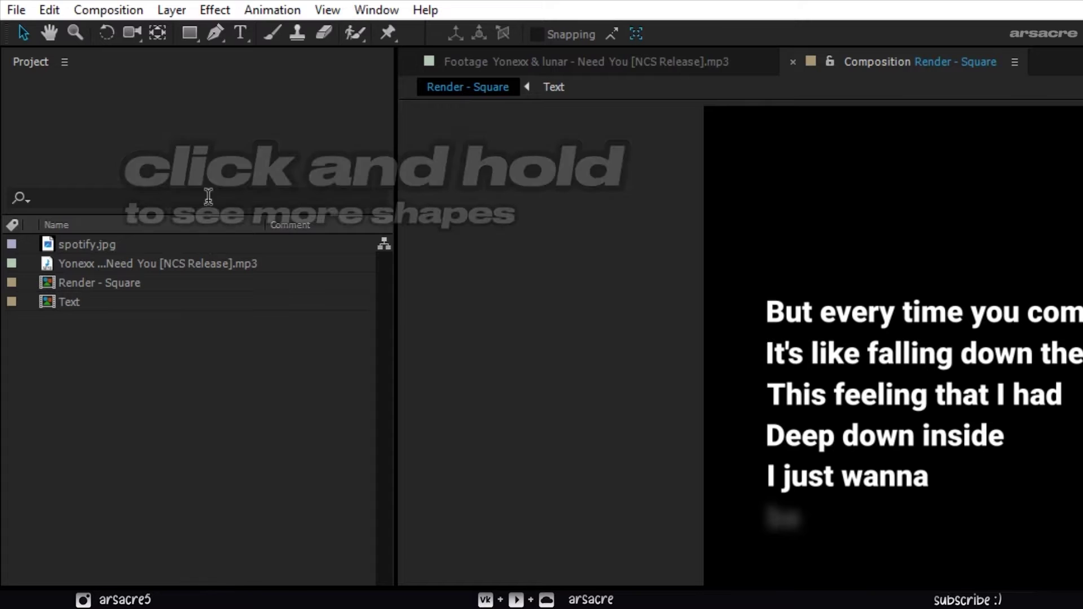
Choose the Rounded Rectangle tool and set its shape fill color to purple 9661E6.
click(194, 36)
drag(194, 36, 280, 56)
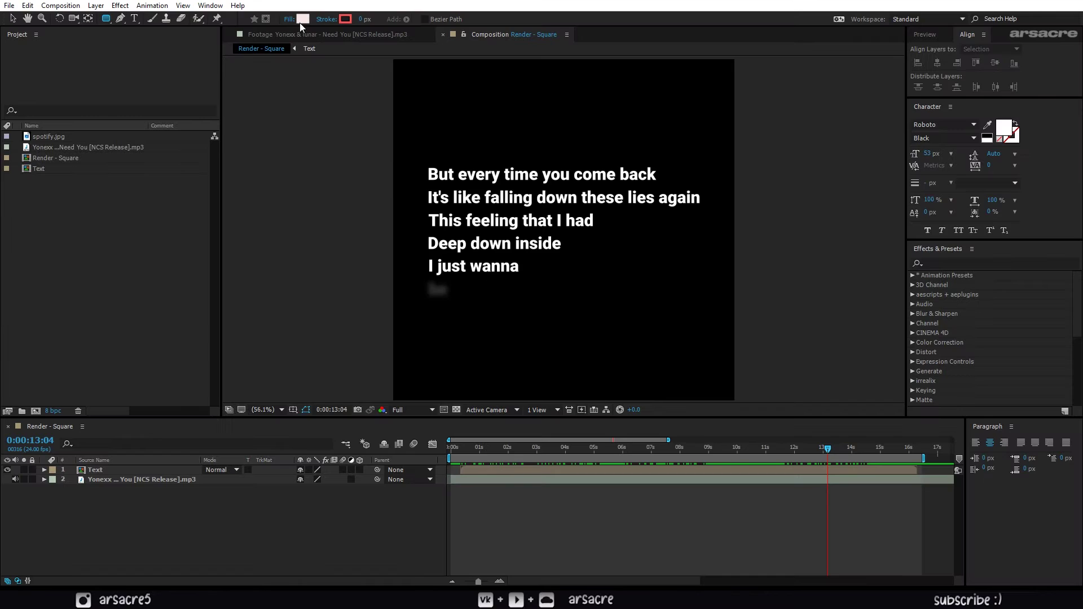
click(541, 34)
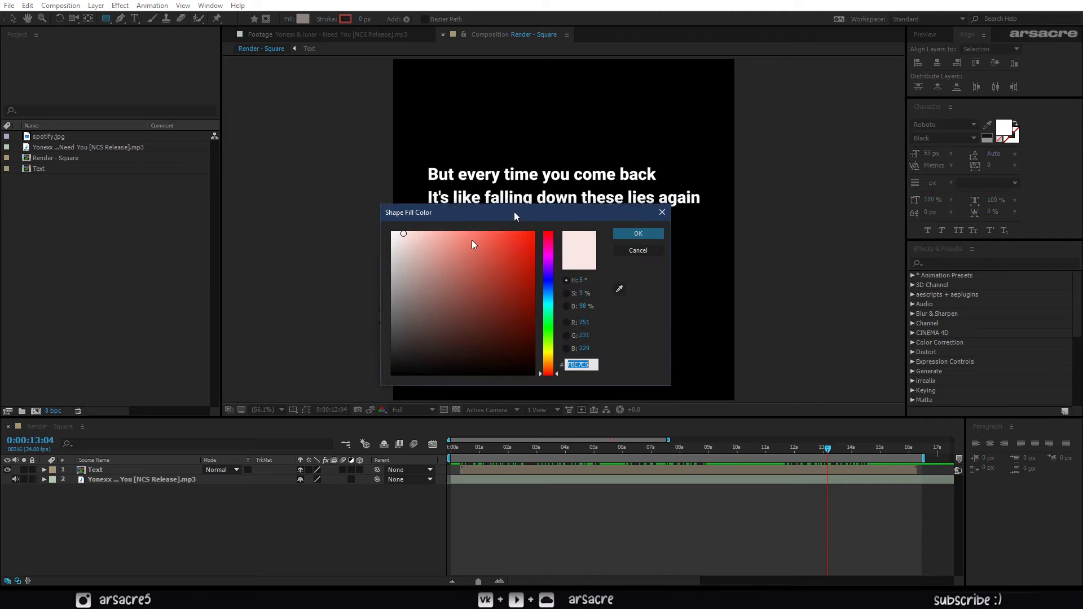
drag(514, 216, 316, 326)
drag(353, 385, 341, 377)
click(287, 351)
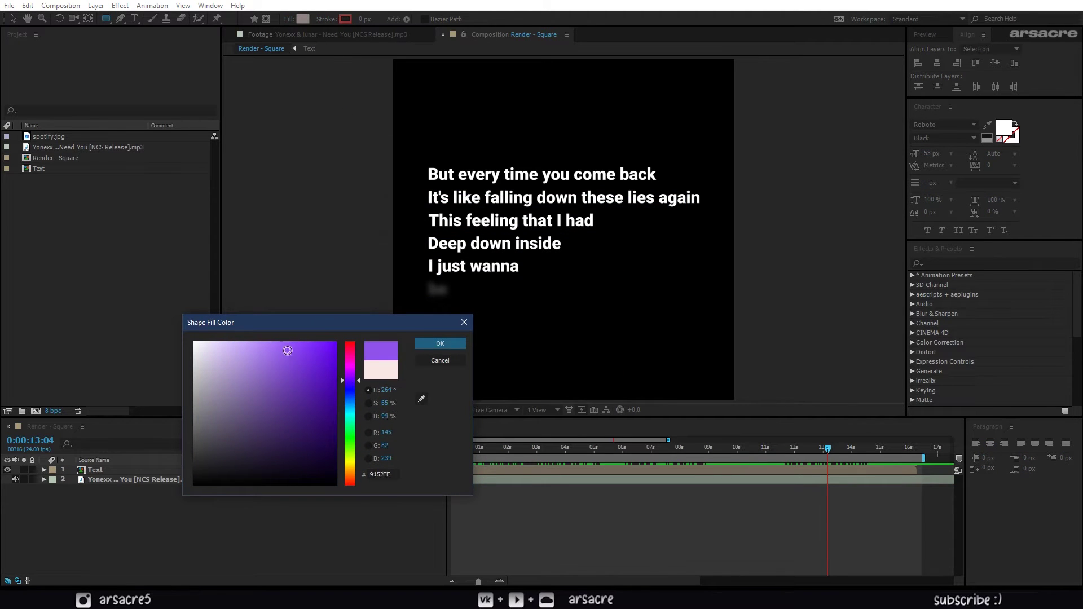
drag(288, 350, 276, 355)
click(439, 343)
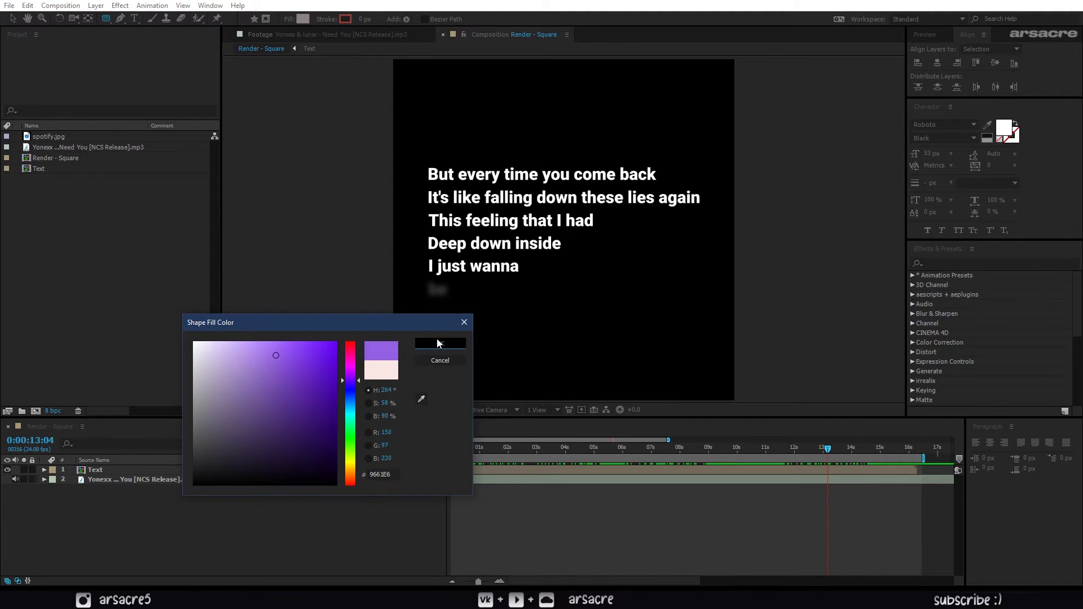
Draw a rounded rectangle about 977 x 681 px around the lyrics at 0:00:16:00 and place its layer beneath the Text layer.
drag(838, 452, 907, 455)
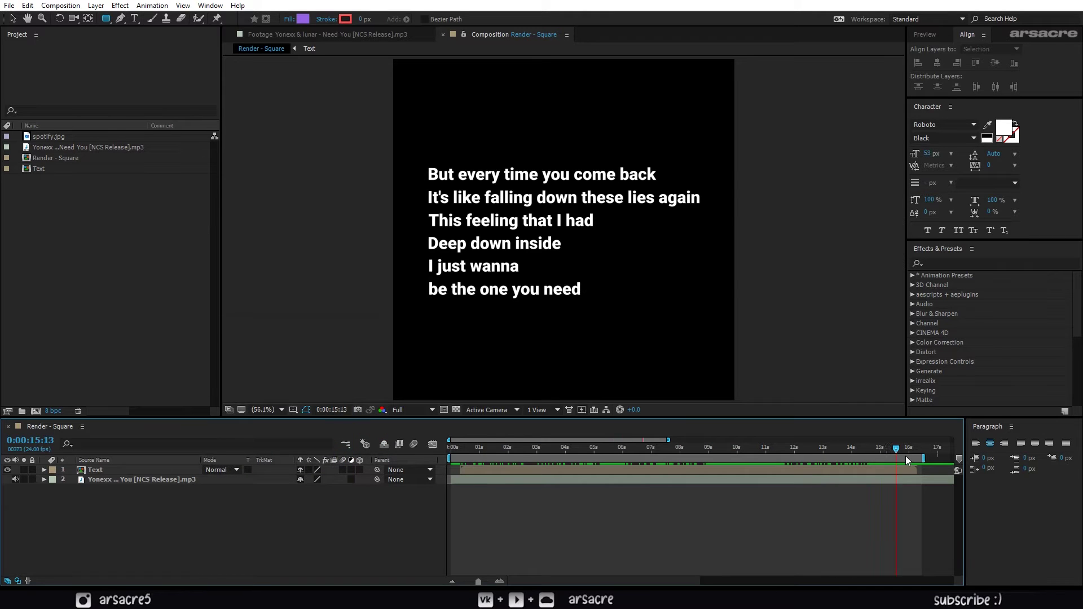
click(433, 160)
mouse_move(433, 161)
mouse_down()
mouse_move(566, 285)
mouse_move(641, 302)
mouse_move(684, 345)
mouse_up()
drag(702, 360, 726, 354)
key(Up)
key(Up)
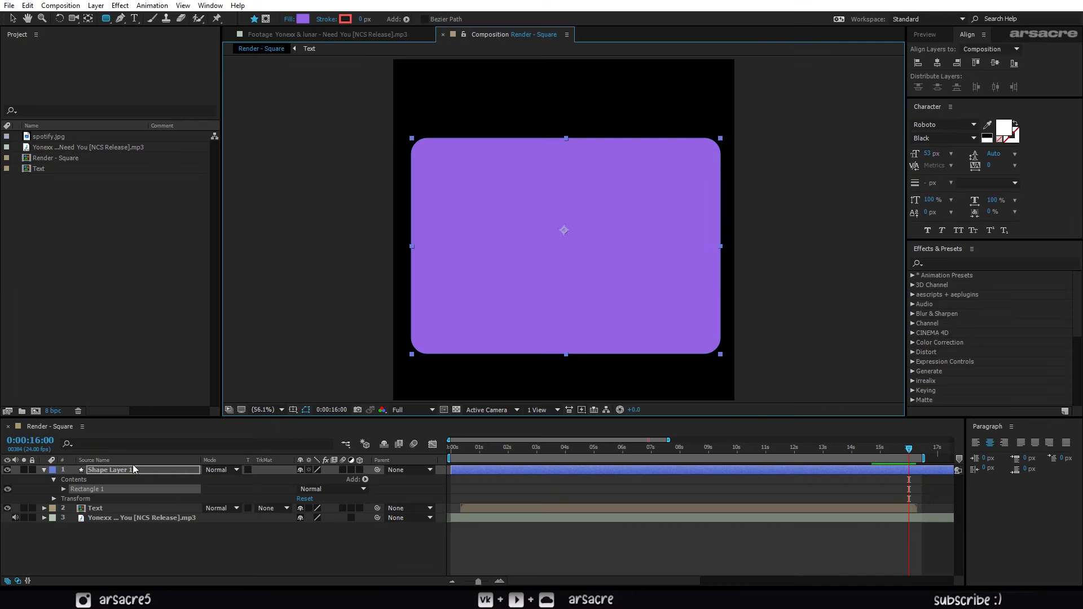
drag(120, 472, 124, 513)
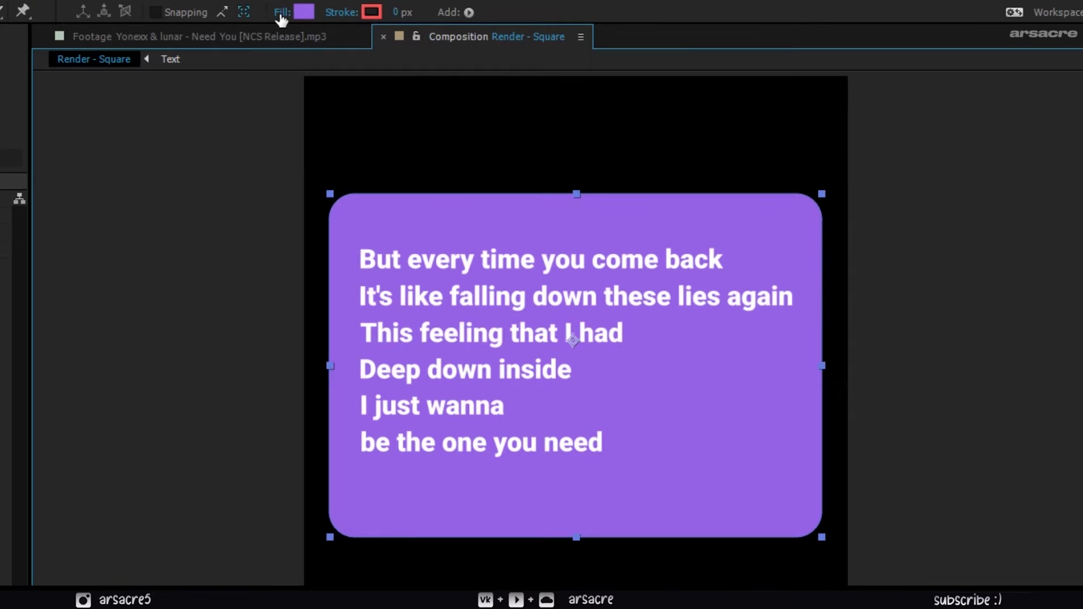
Change the rectangle's fill to a linear gradient and set its starting color stop to bright purple.
click(281, 13)
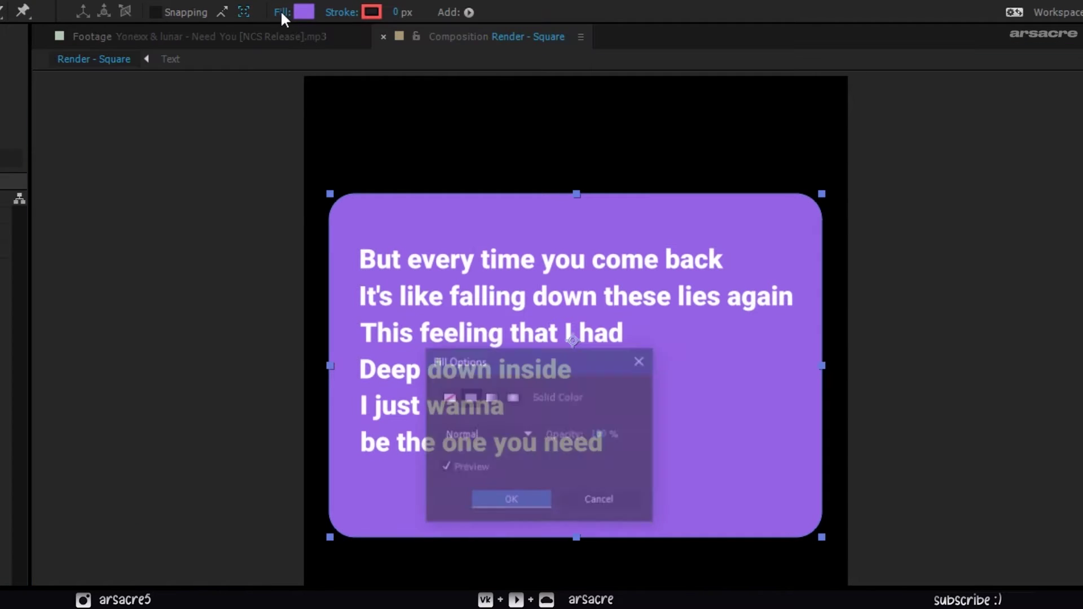
click(490, 397)
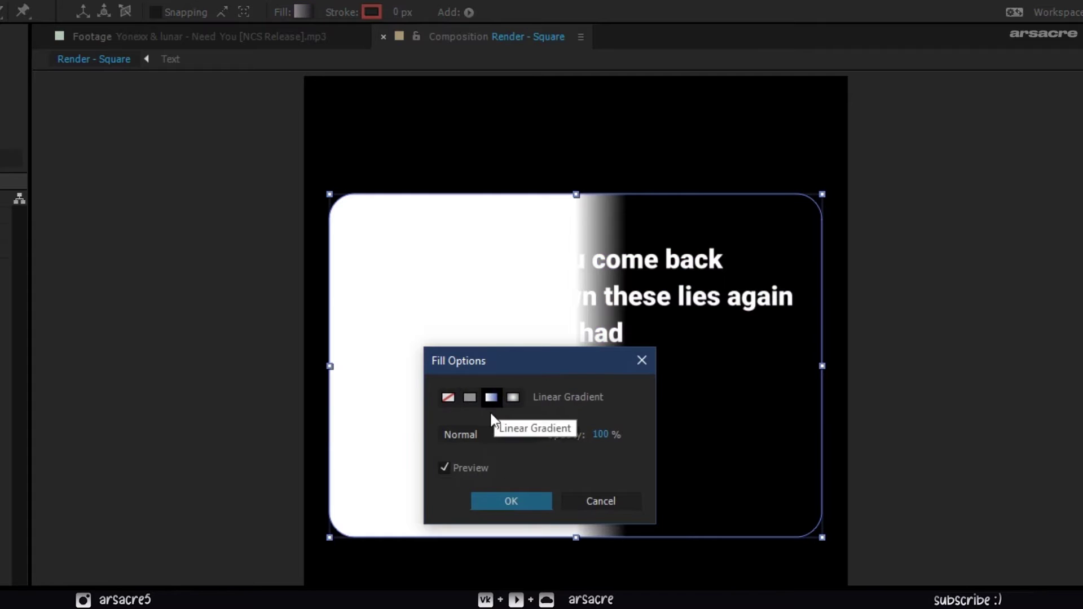
click(510, 502)
click(302, 12)
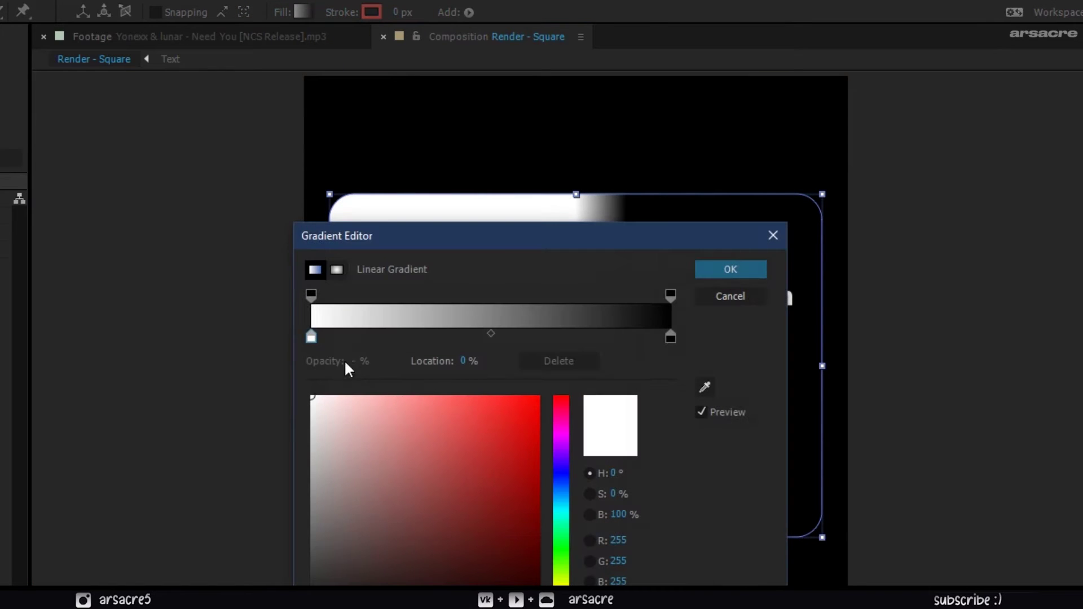
click(561, 458)
mouse_move(530, 457)
mouse_down()
mouse_move(452, 421)
mouse_move(465, 416)
mouse_up()
Set the gradient's ending color stop to dark purple 473083 and apply the gradient.
click(670, 338)
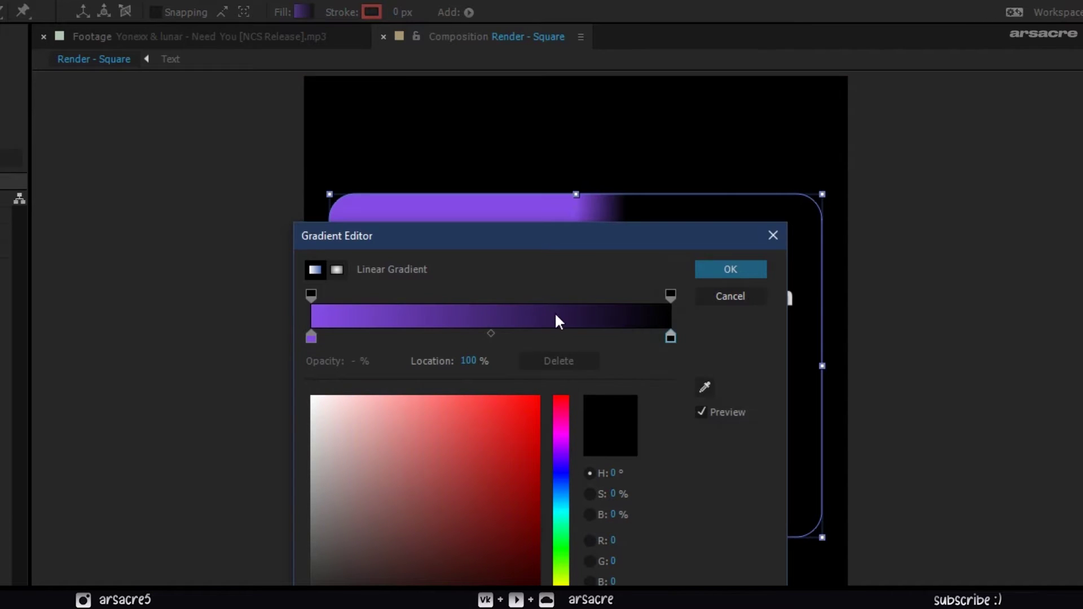
drag(503, 448, 491, 476)
drag(553, 237, 110, 317)
drag(124, 547, 125, 571)
mouse_move(280, 370)
mouse_down()
mouse_move(278, 345)
mouse_move(211, 379)
mouse_move(278, 427)
mouse_move(278, 349)
mouse_up()
click(283, 349)
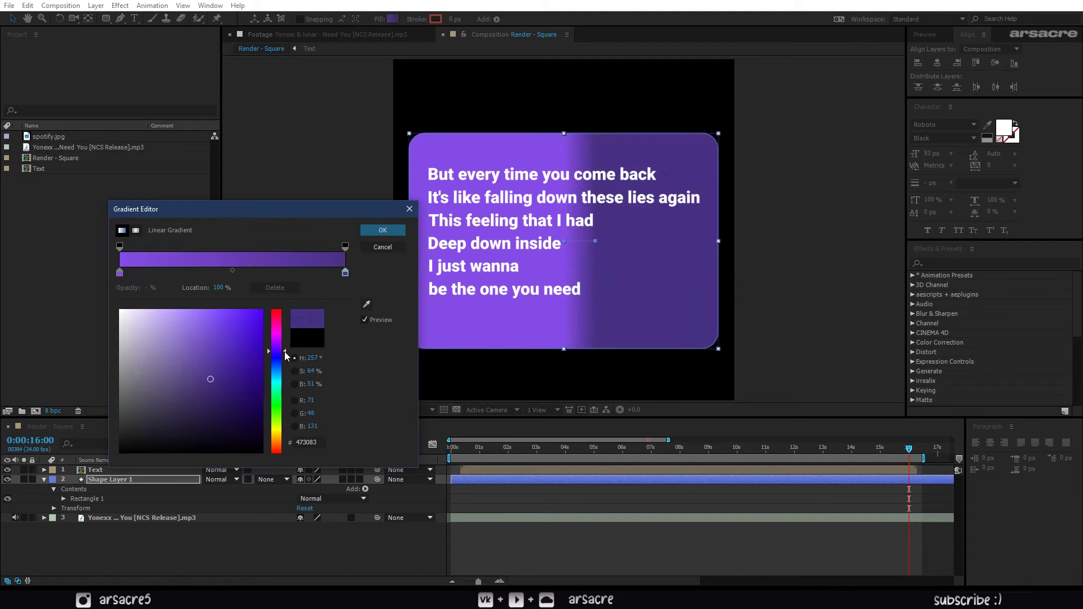
click(382, 230)
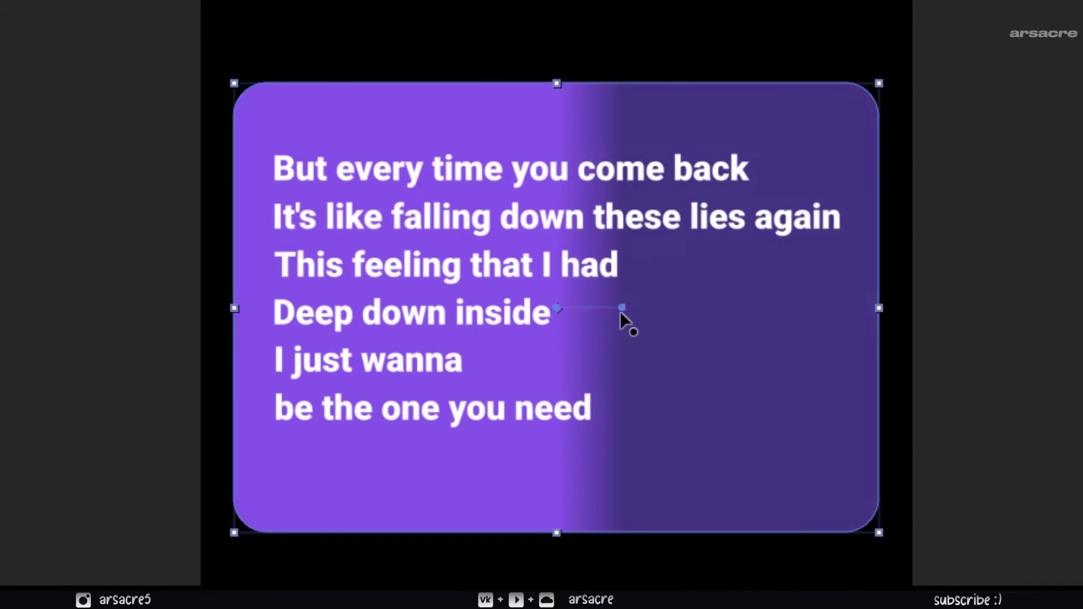
Reposition the gradient's end points so it runs diagonally from the rectangle's upper middle toward its lower right.
drag(622, 308, 677, 519)
drag(556, 305, 544, 121)
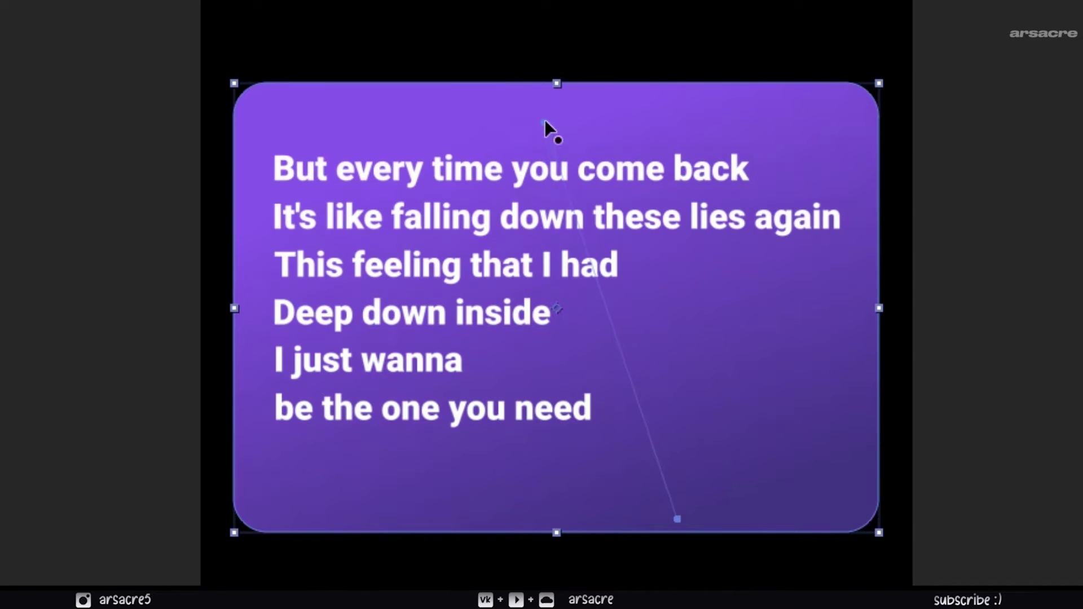
drag(680, 519, 686, 486)
drag(697, 416, 655, 441)
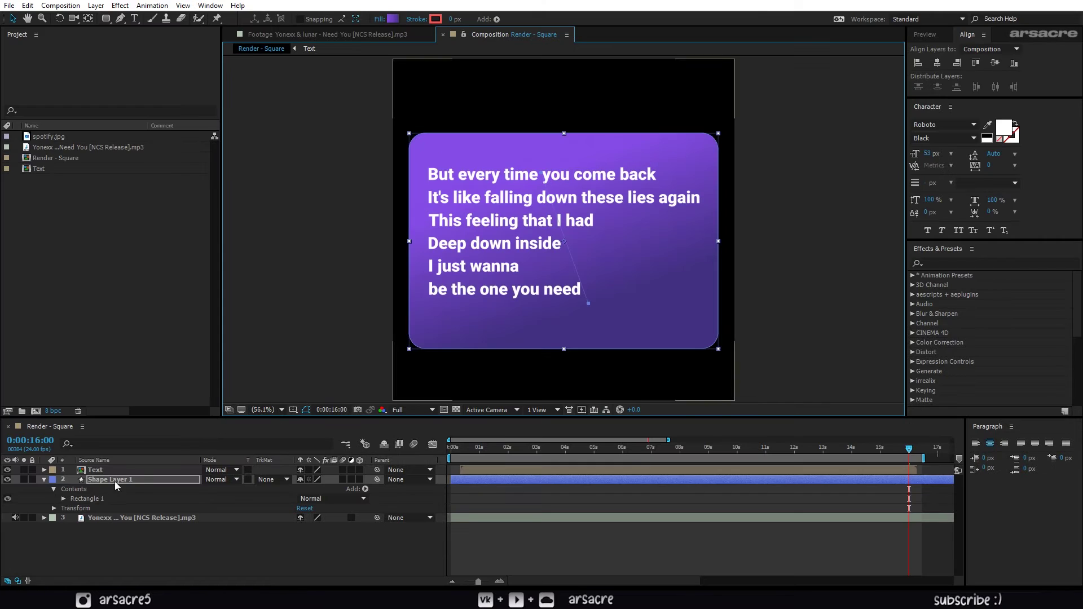
Convert Rectangle Path 1 of Shape Layer 1 to a Bezier path and expand the resulting path's properties.
click(49, 479)
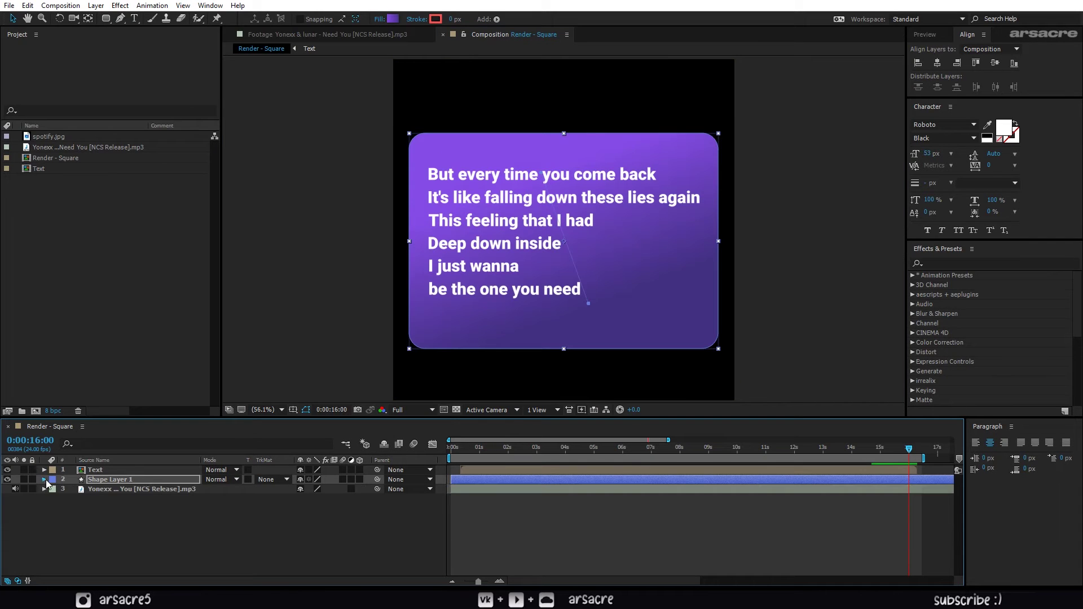
click(45, 481)
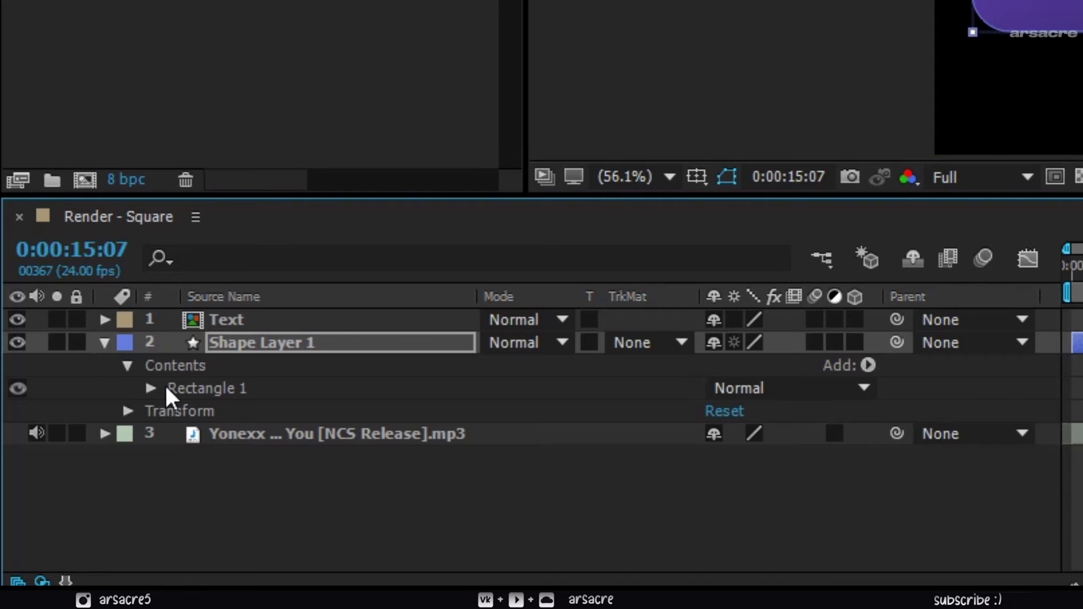
click(151, 388)
click(174, 411)
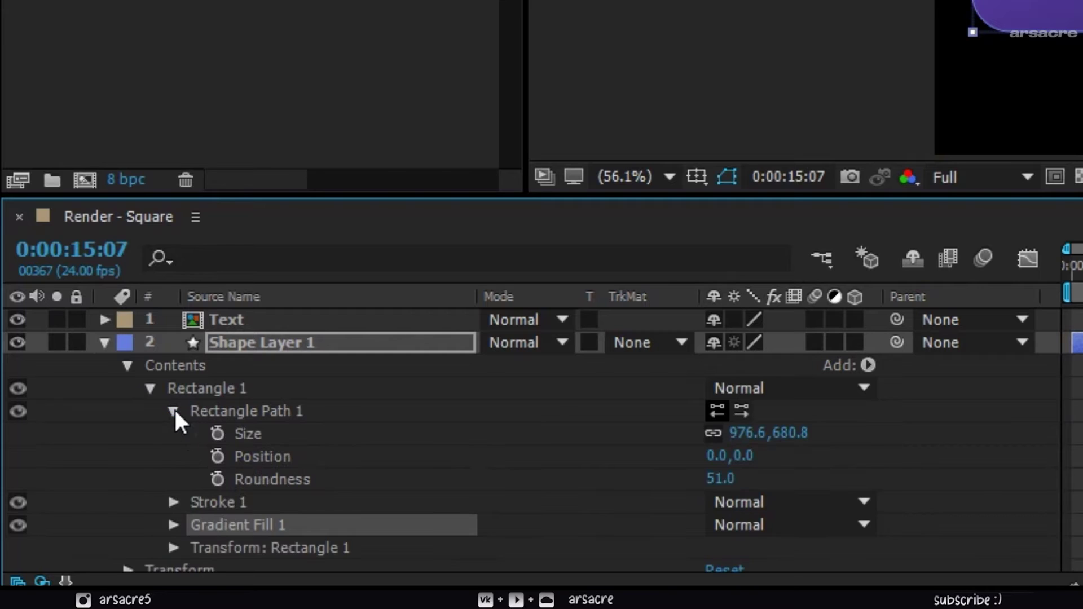
click(174, 408)
key(F2)
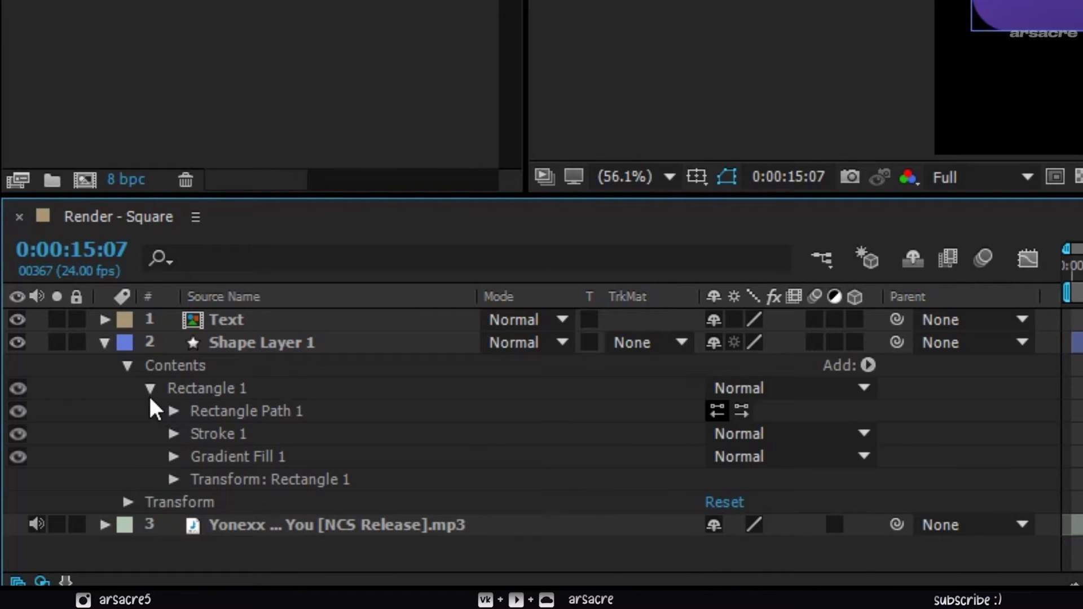
click(229, 411)
right_click(254, 410)
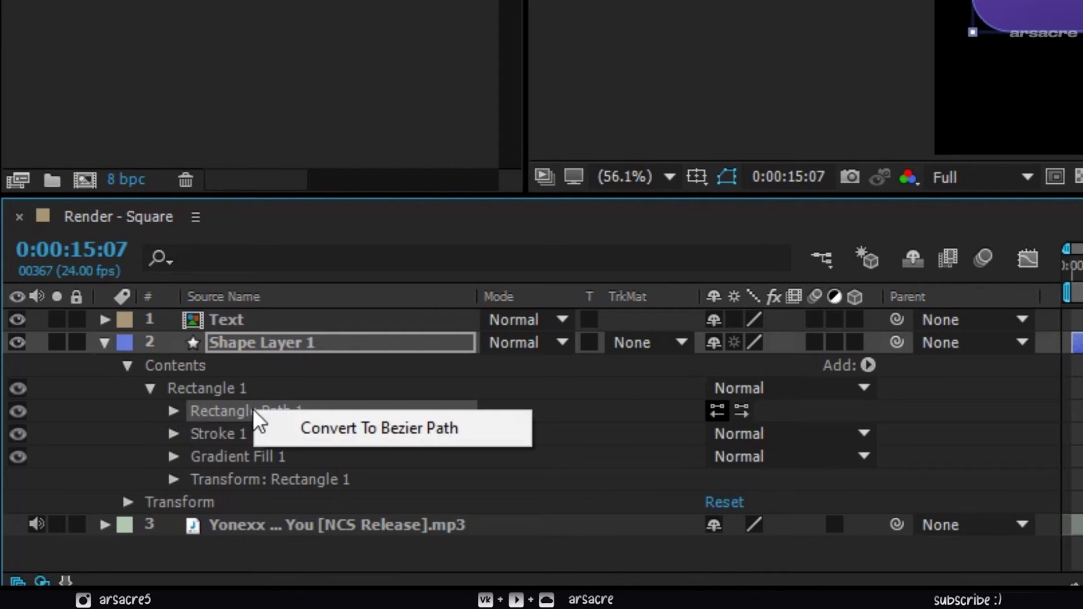
click(405, 439)
click(174, 411)
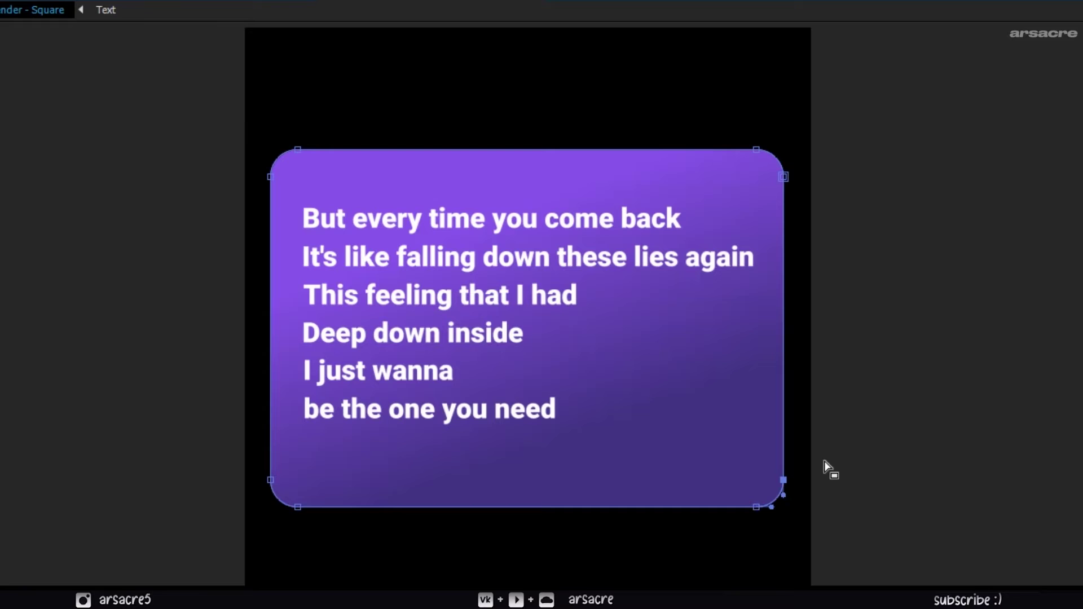
Raise the rectangle's bottom vertices to just beneath "Deep down inside" and add a Path keyframe at 0:00:10:11.
drag(837, 455, 279, 520)
drag(174, 379, 897, 584)
drag(788, 485, 779, 339)
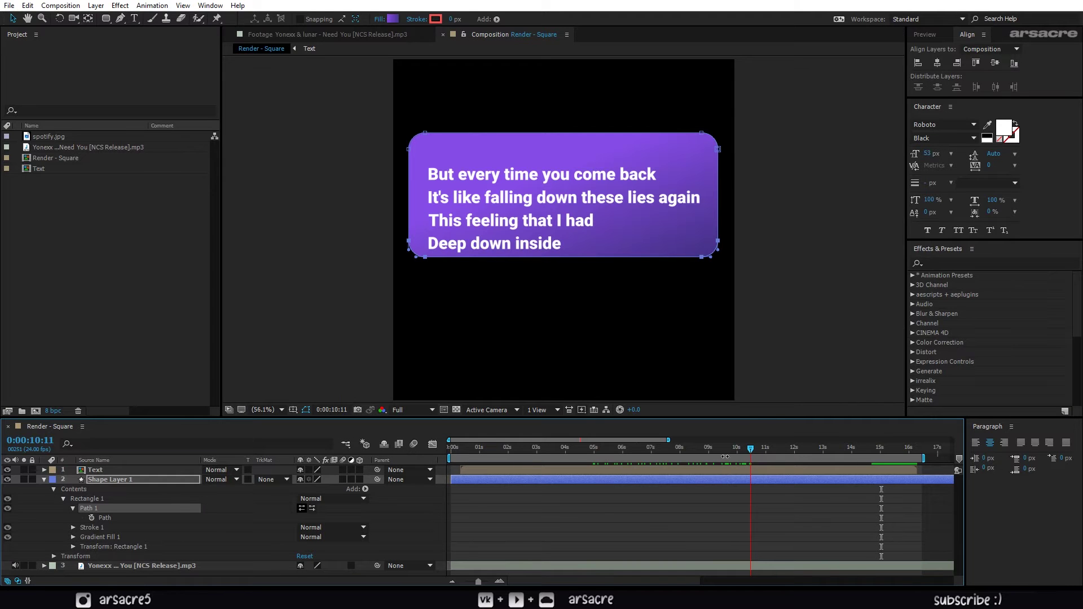
click(92, 518)
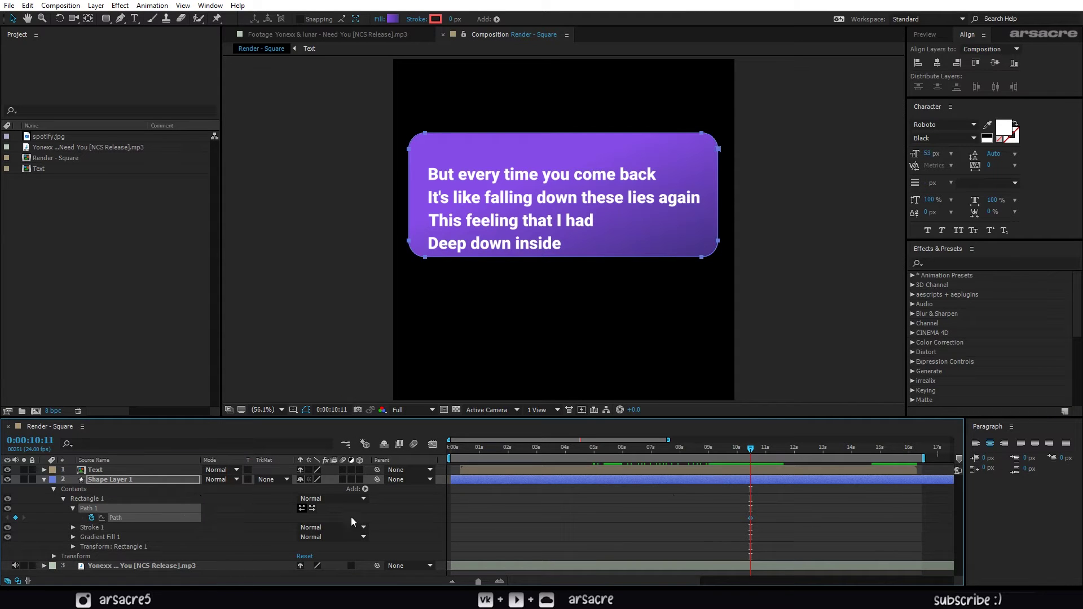
click(705, 490)
click(751, 518)
At 0:00:14:22, move the rectangle's bottom vertices straight down to leave a margin beneath "be the one you need".
click(766, 449)
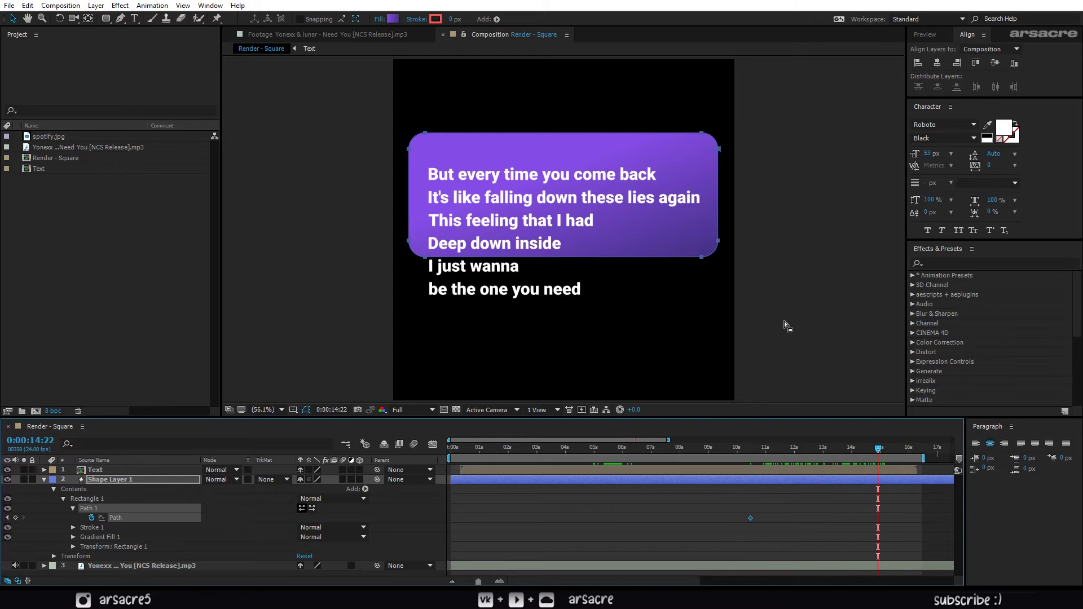
click(679, 248)
drag(741, 228, 304, 314)
drag(425, 260, 429, 338)
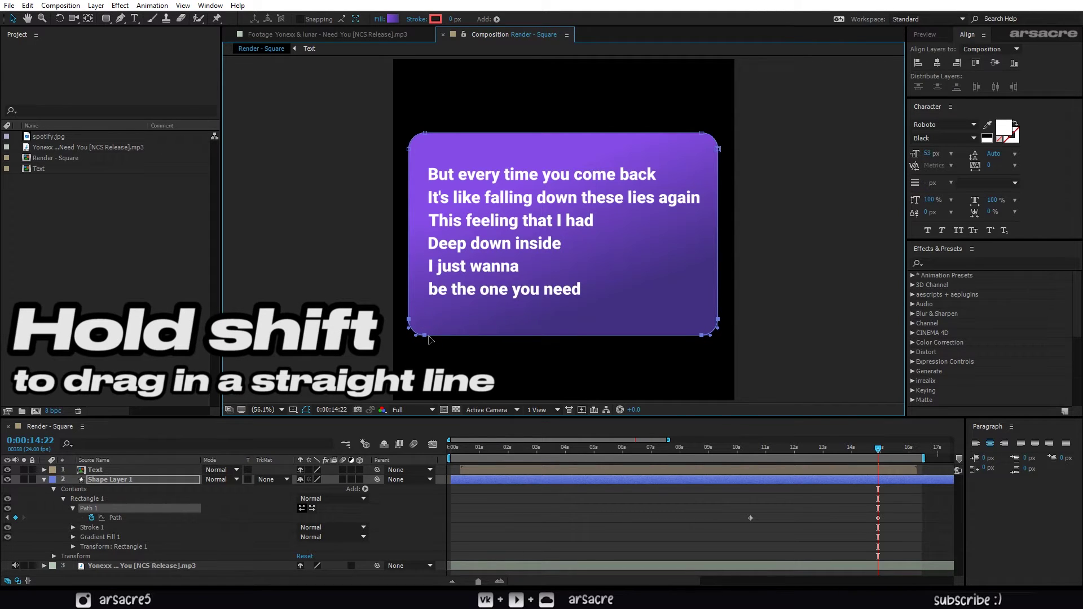
Apply Easy Ease to both Path keyframes of Shape Layer 1.
drag(895, 516, 740, 529)
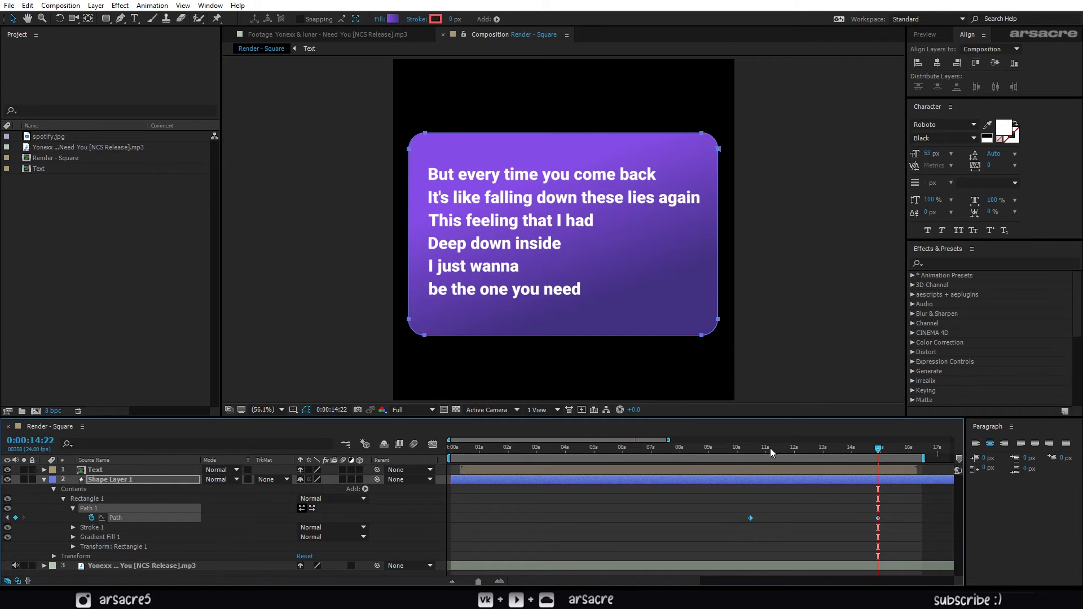
drag(770, 448, 841, 450)
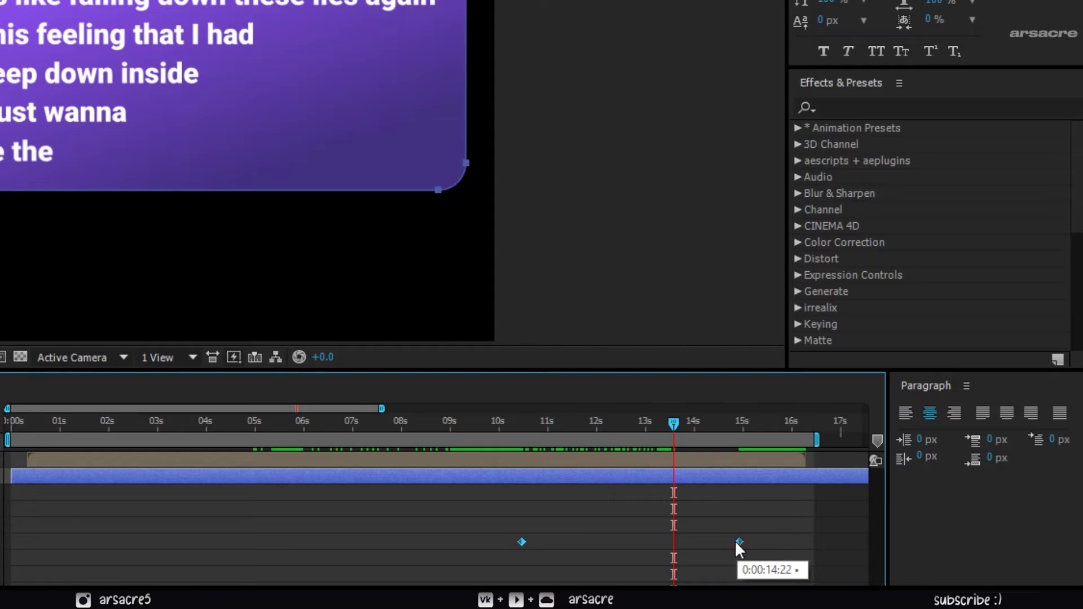
right_click(522, 540)
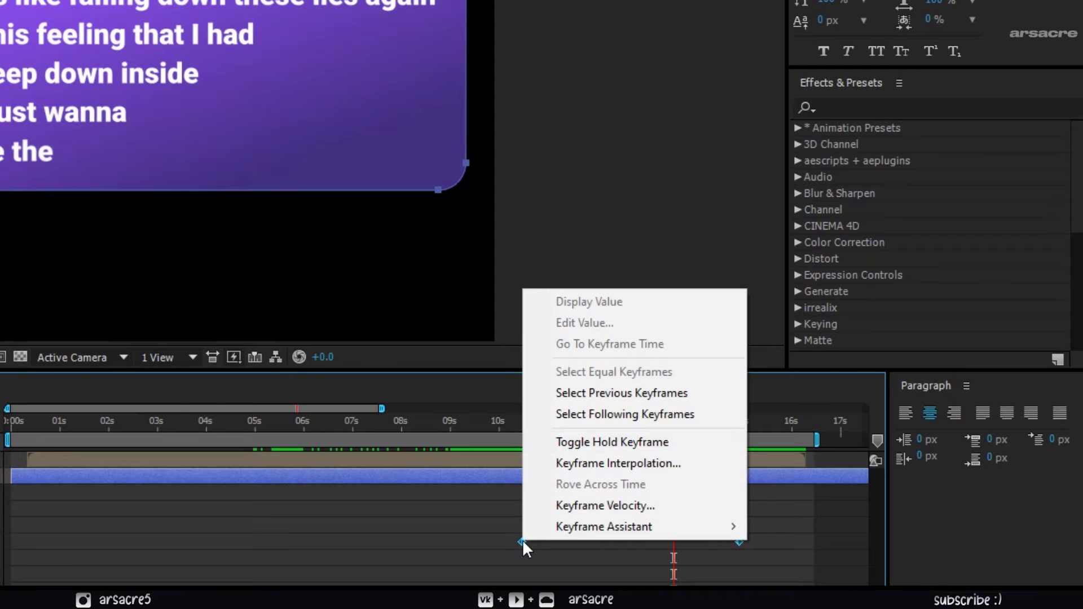
mouse_move(573, 530)
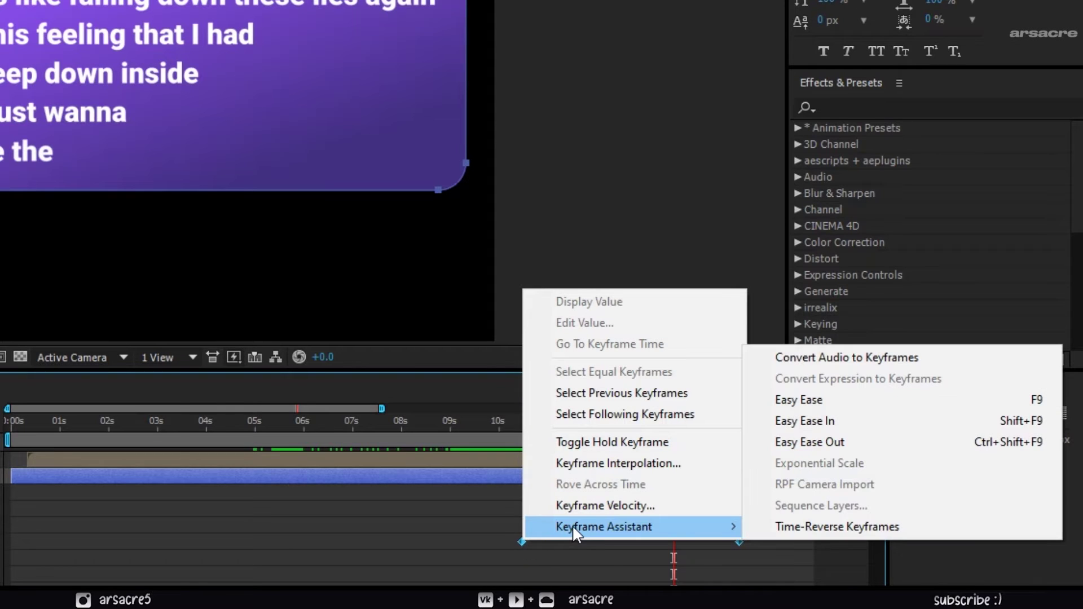
click(798, 401)
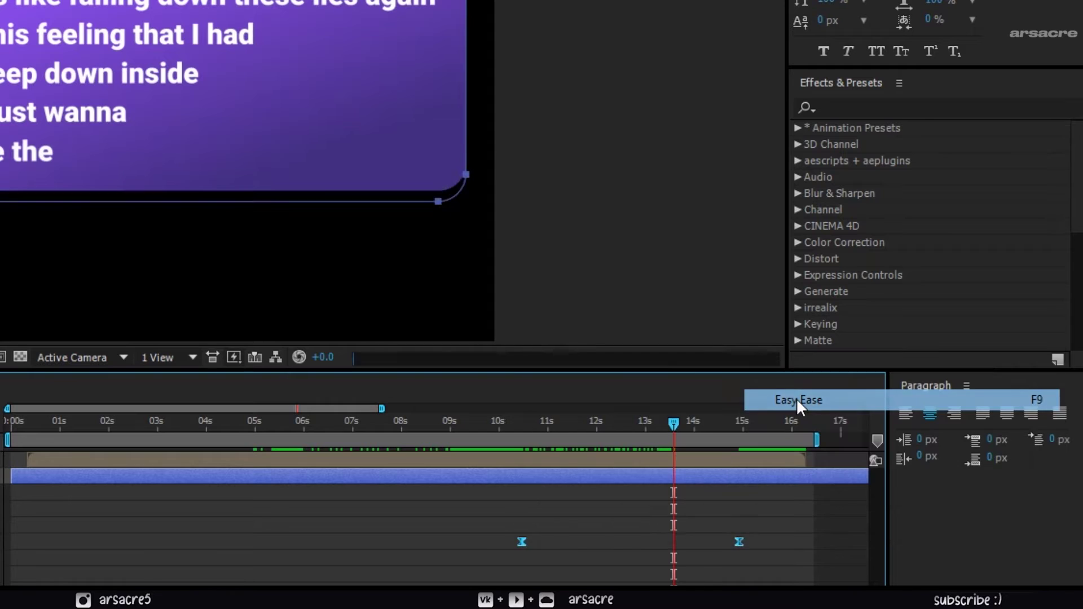
Reshape the Path speed graph into an early sharp peak with a long slowdown, and preview the card's growth.
click(432, 444)
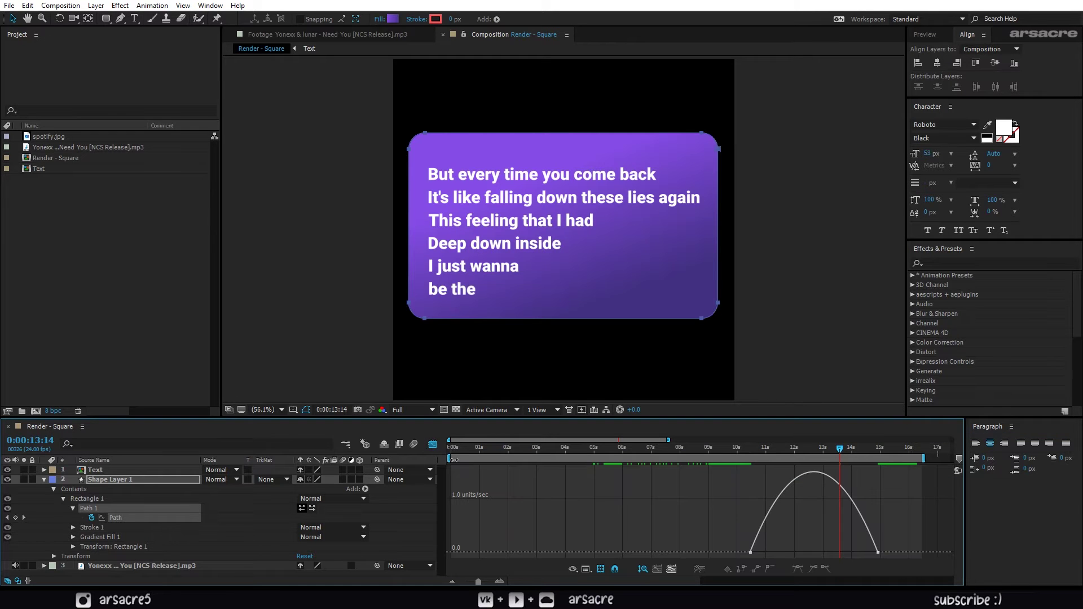
drag(844, 557, 749, 534)
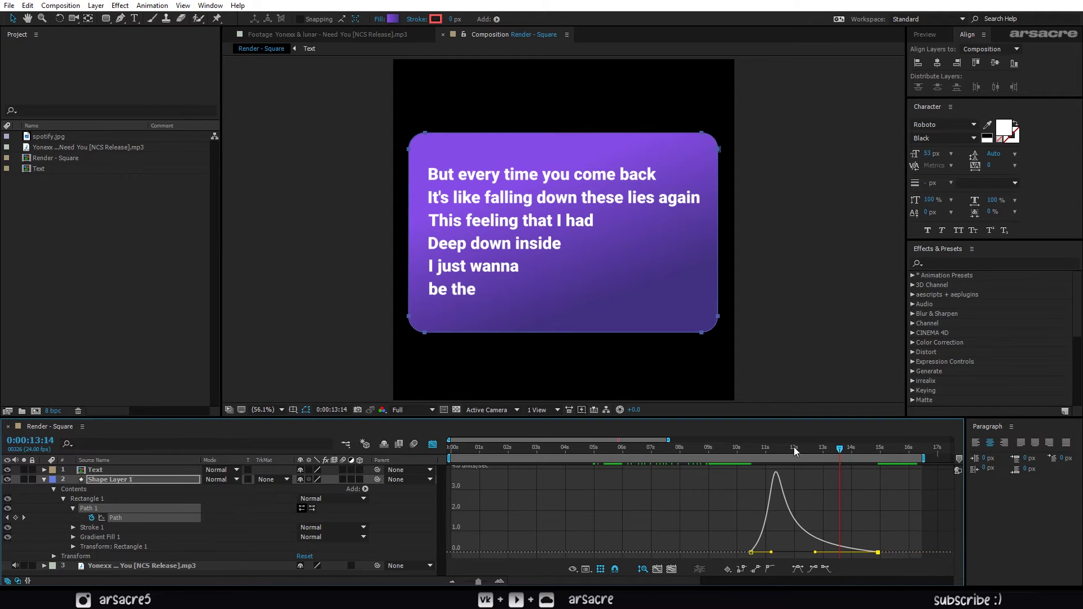
drag(795, 449, 742, 463)
key(space)
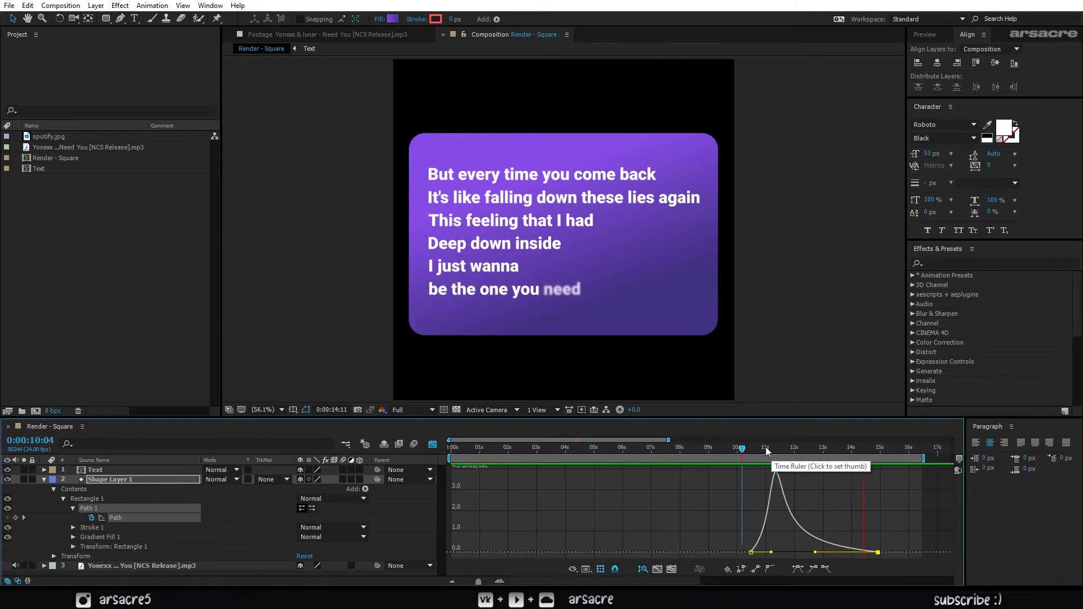
key(space)
Lengthen the first Path keyframe's outgoing ease so the speed peak falls at about 12 seconds.
click(433, 444)
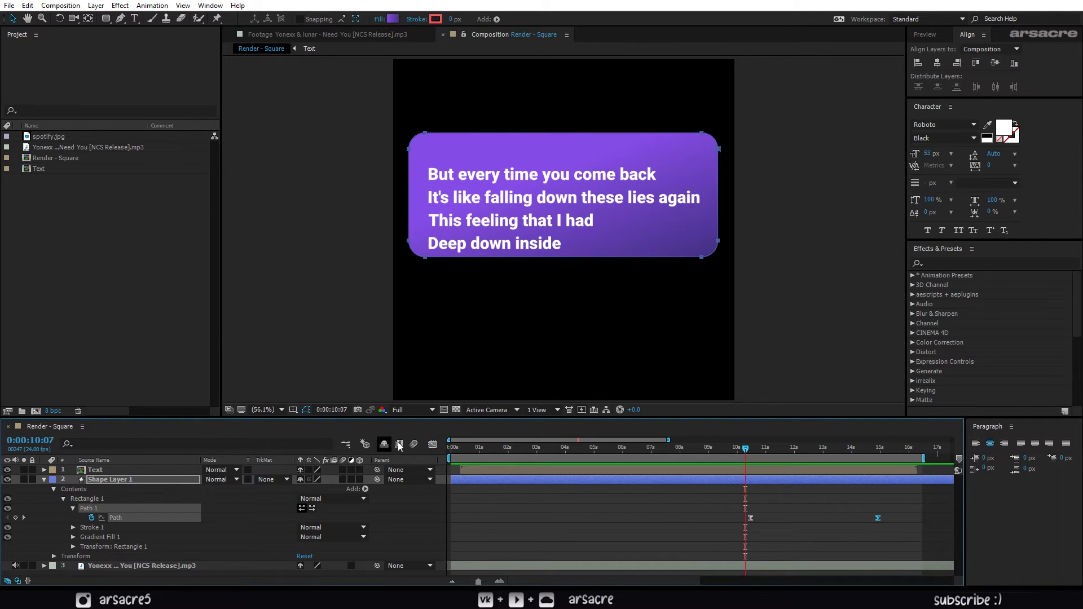
click(433, 445)
drag(771, 553, 791, 553)
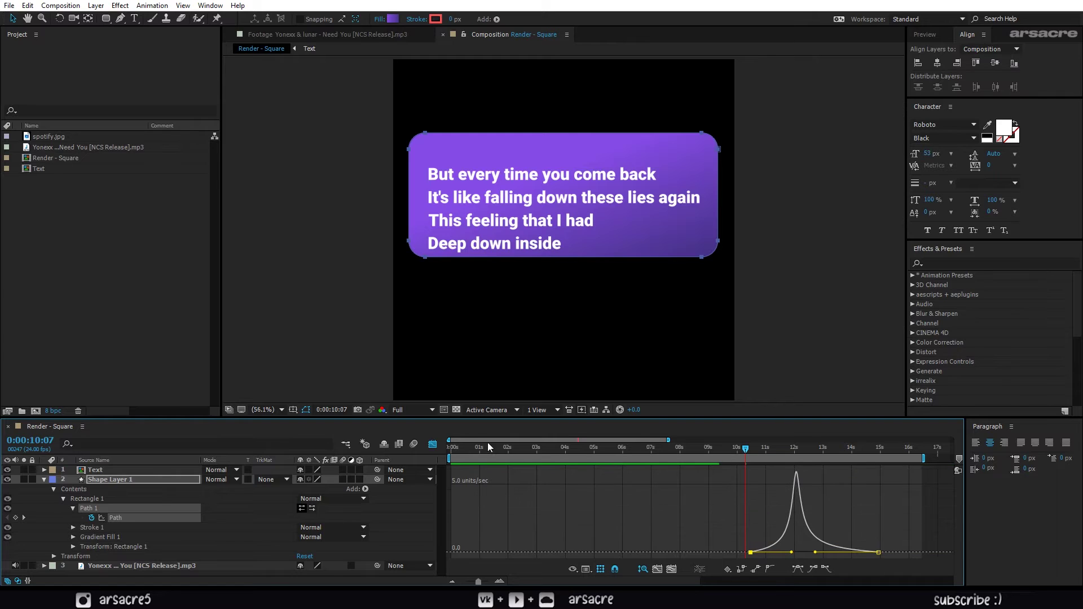
click(432, 445)
Retime the two Path keyframes to just after 10 seconds and about 13.5 seconds, previewing the growth against the lyrics.
drag(754, 519, 763, 519)
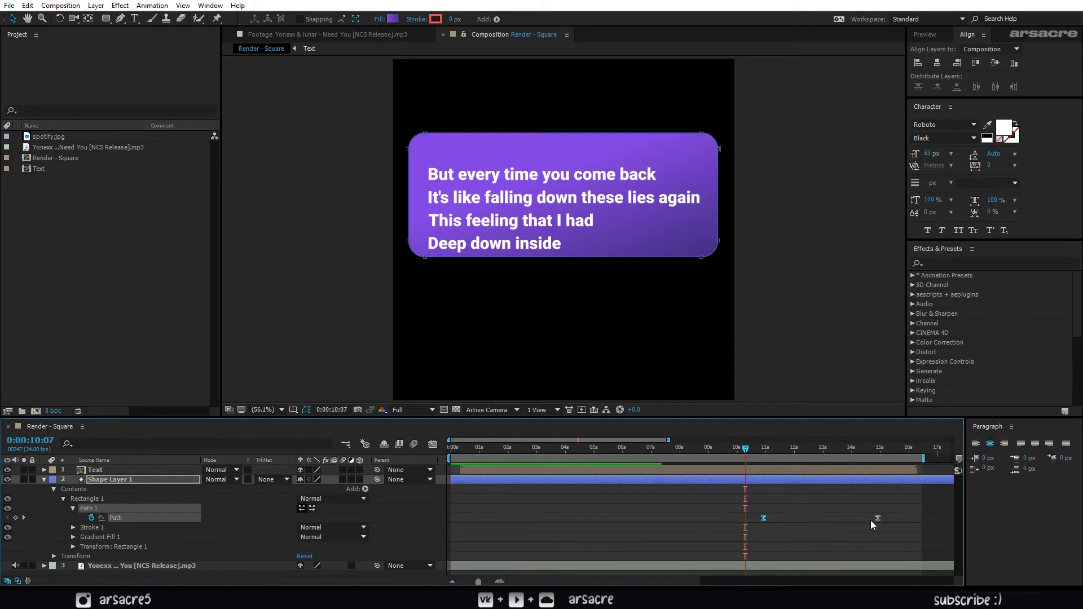
drag(878, 518, 853, 520)
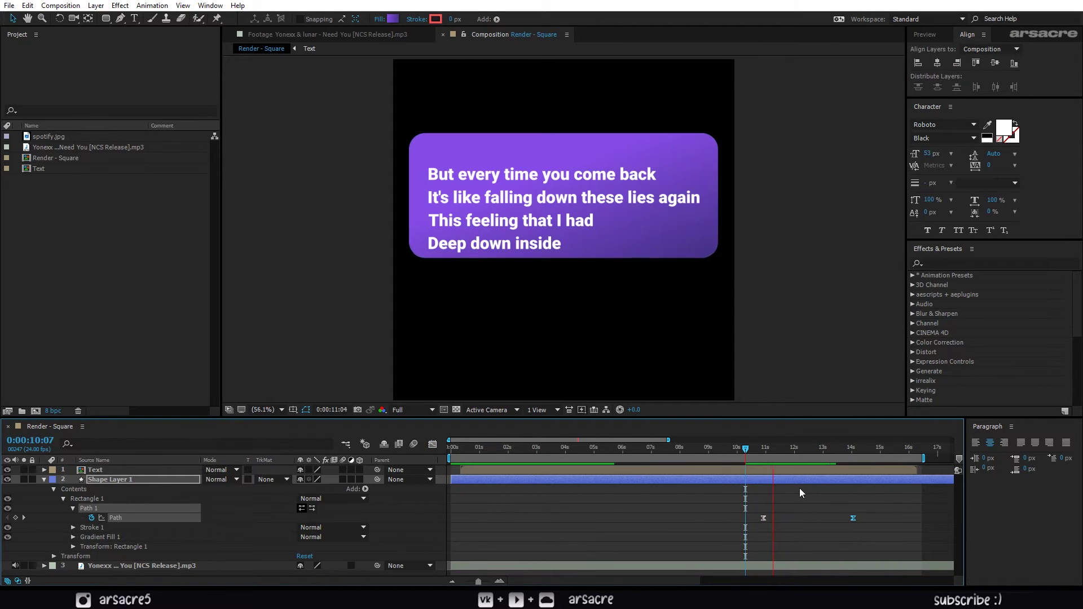
key(space)
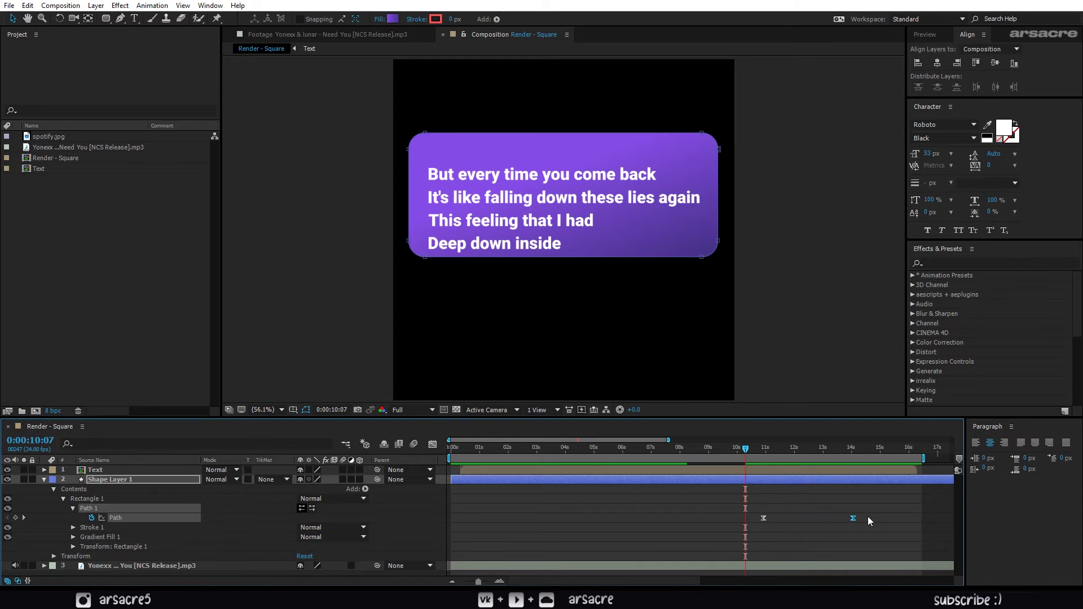
drag(761, 519, 749, 519)
key(space)
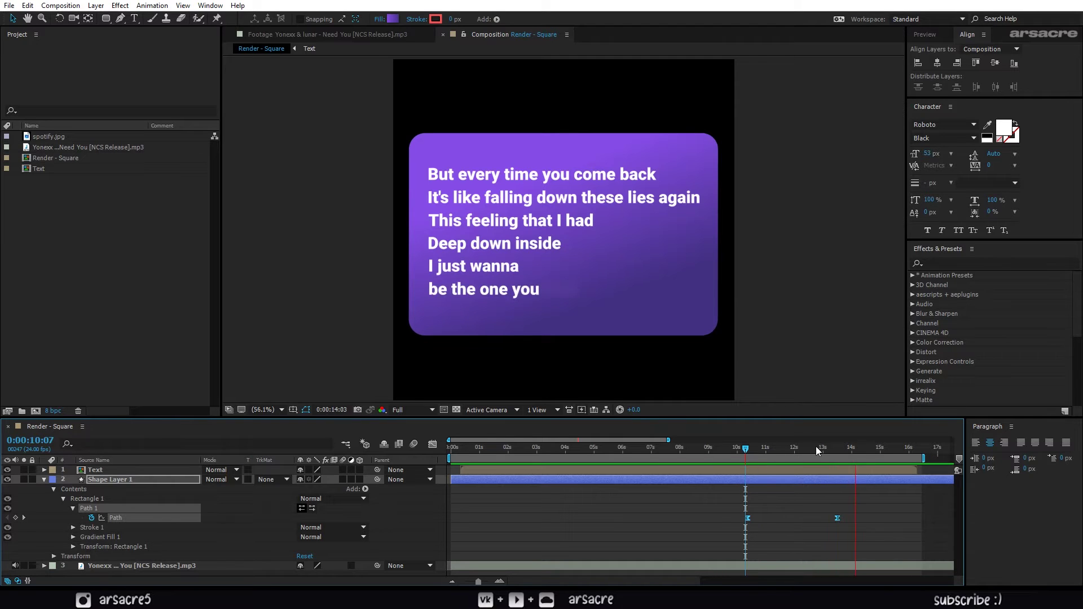
Move the Text layer straight down within the card to leave space above the first lyric line.
click(867, 448)
click(900, 448)
click(583, 280)
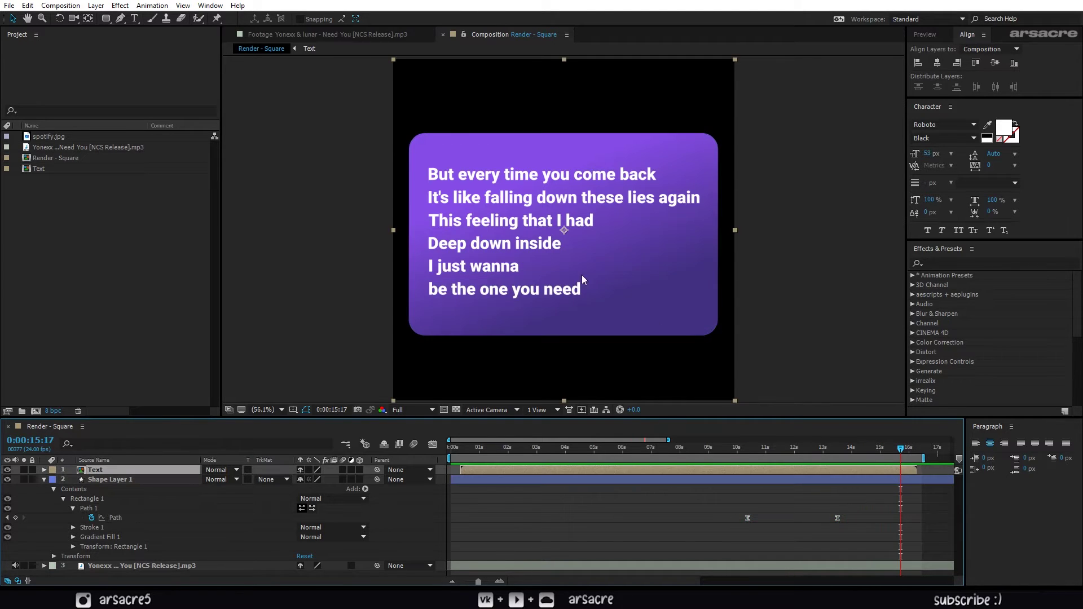
drag(547, 244, 548, 263)
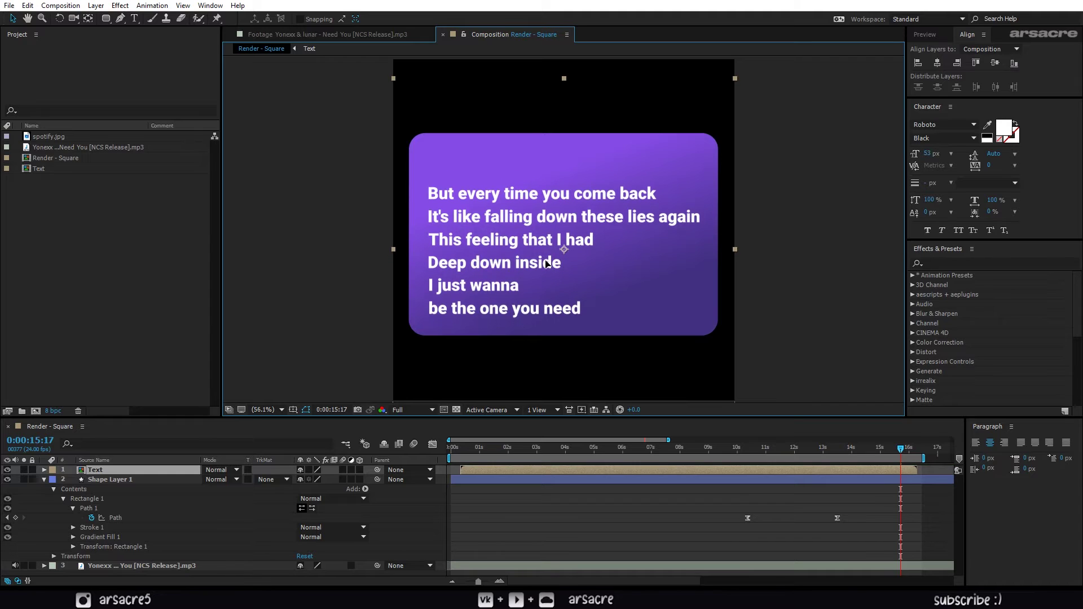
click(573, 573)
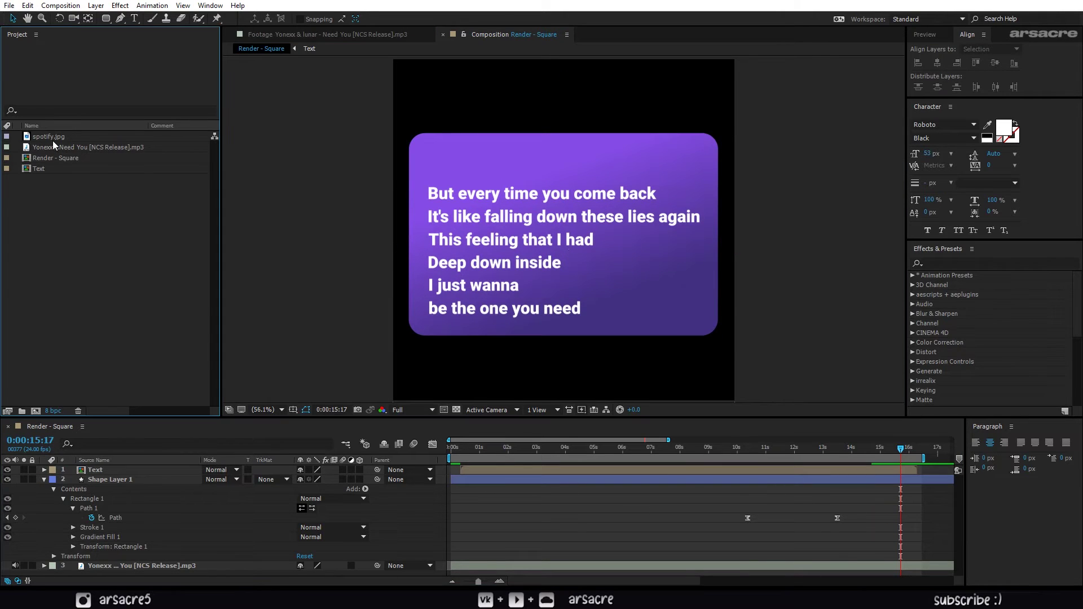
Place spotify.jpg in Render - Square and remove its white background using Linear Color Key with 47.9% Matching Tolerance.
click(78, 138)
drag(57, 140, 580, 186)
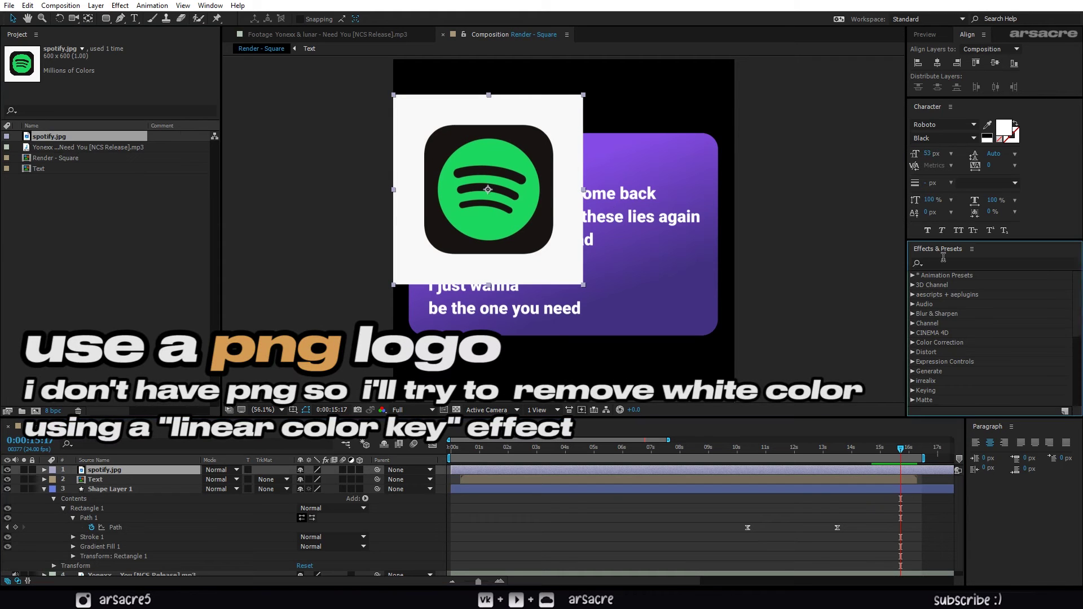
key(F3)
click(959, 263)
text(linear c)
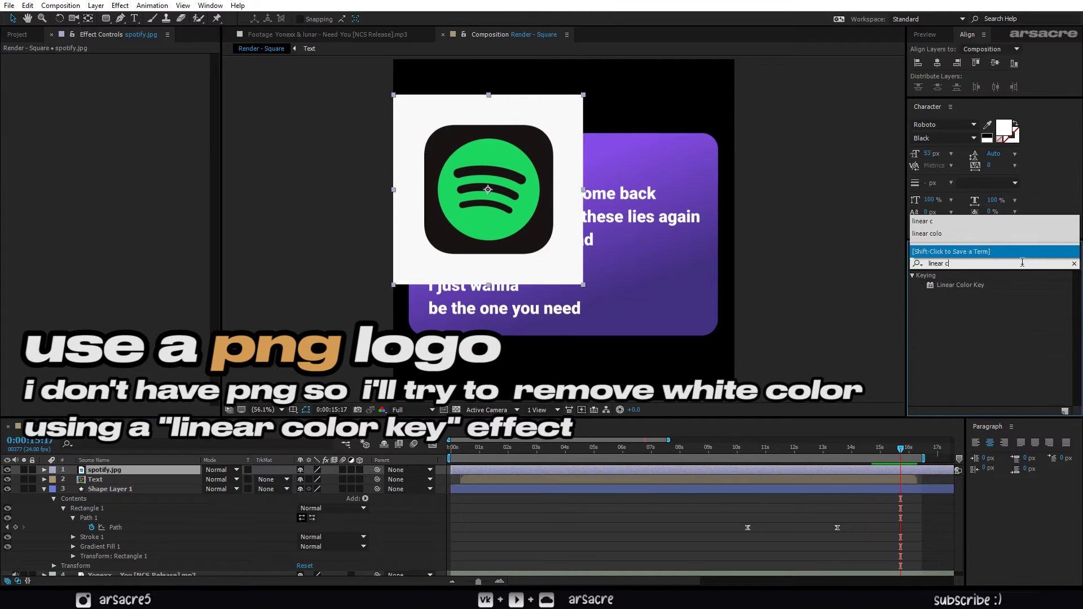
drag(949, 287, 443, 204)
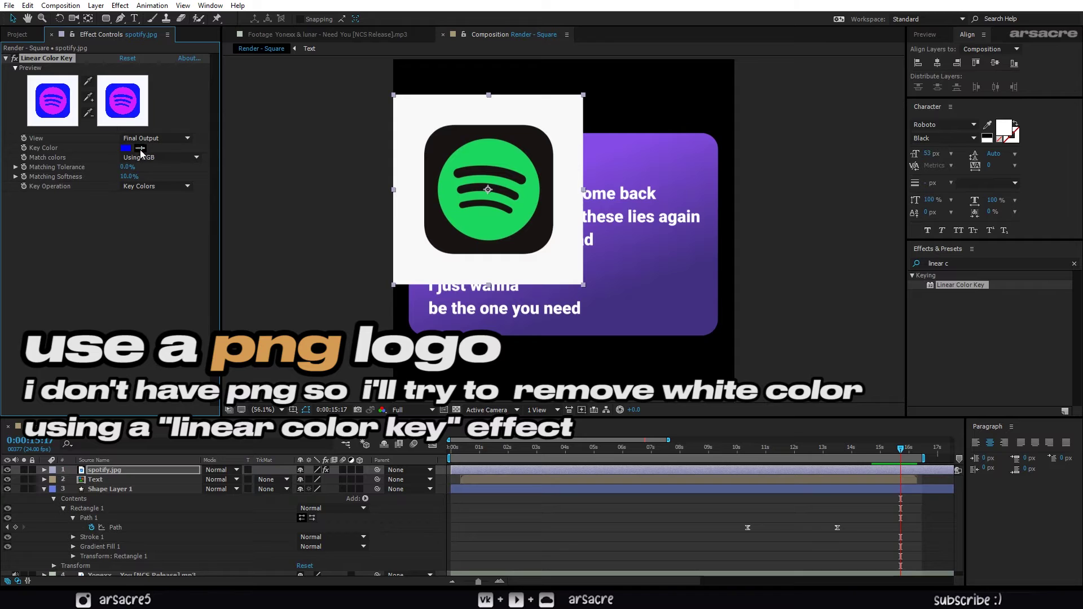
click(419, 131)
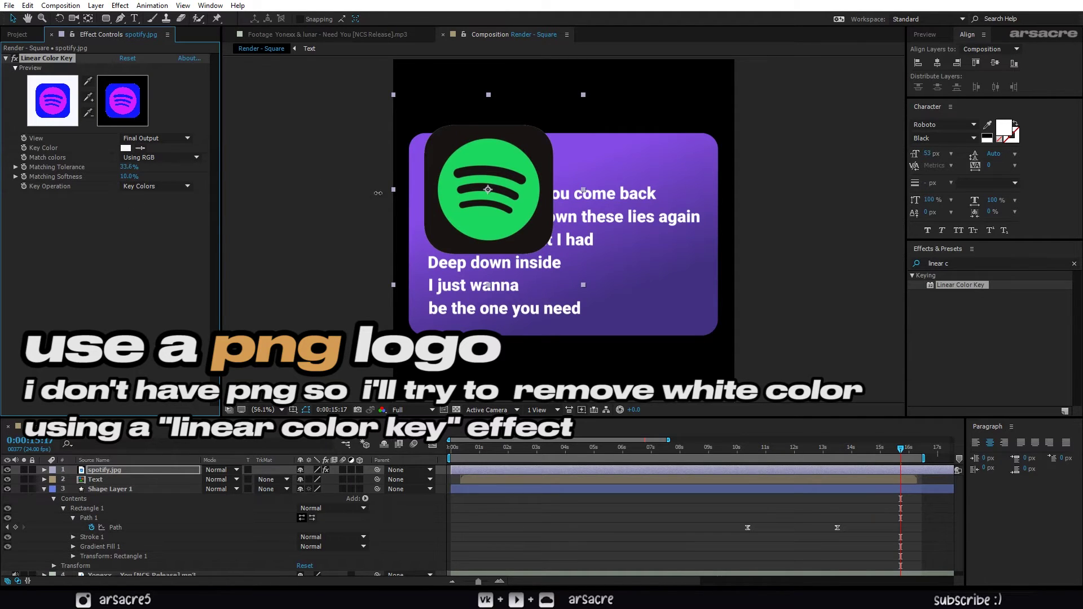
drag(495, 216, 448, 217)
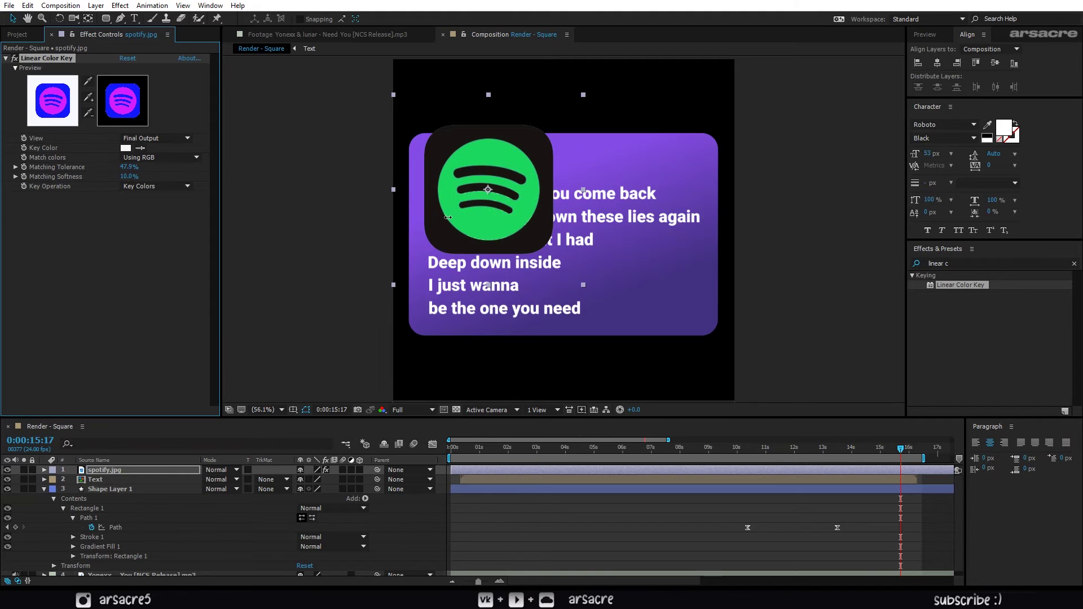
Scale the Spotify logo down and position it in the card's upper-left corner above "But every time you come back".
drag(584, 284, 516, 246)
drag(495, 208, 445, 179)
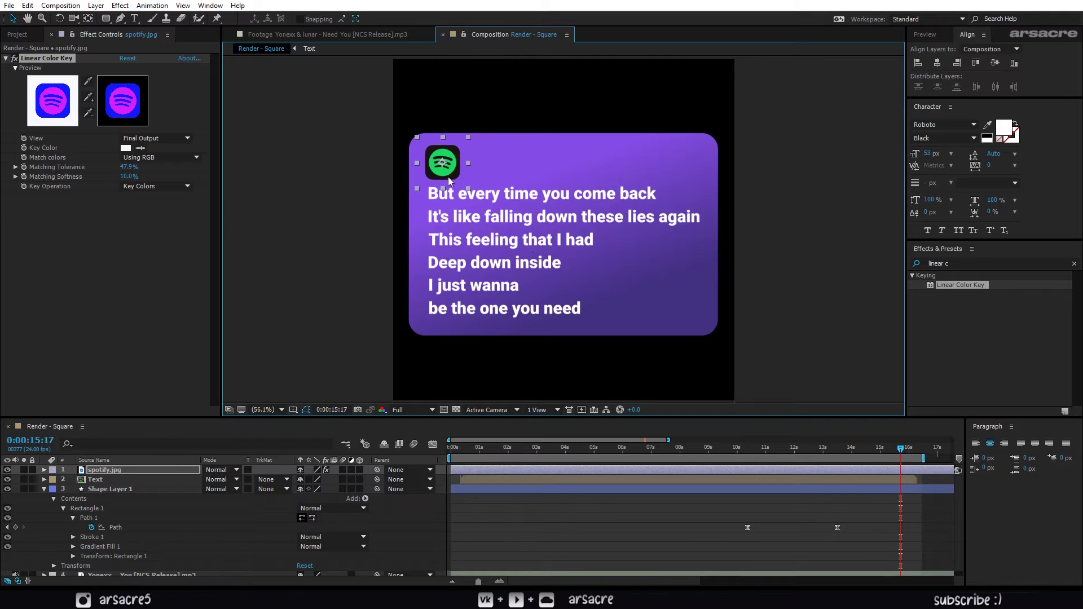
key(z)
click(451, 168)
Duplicate the spotify.jpg layer and rename the lower copy "frame".
click(44, 489)
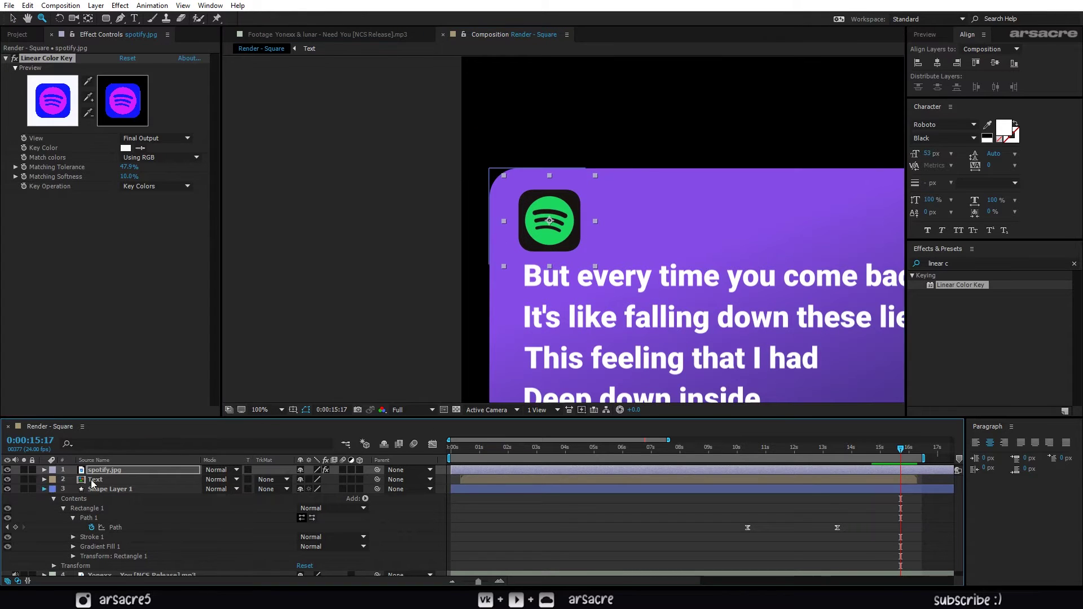
key(ctrl+d)
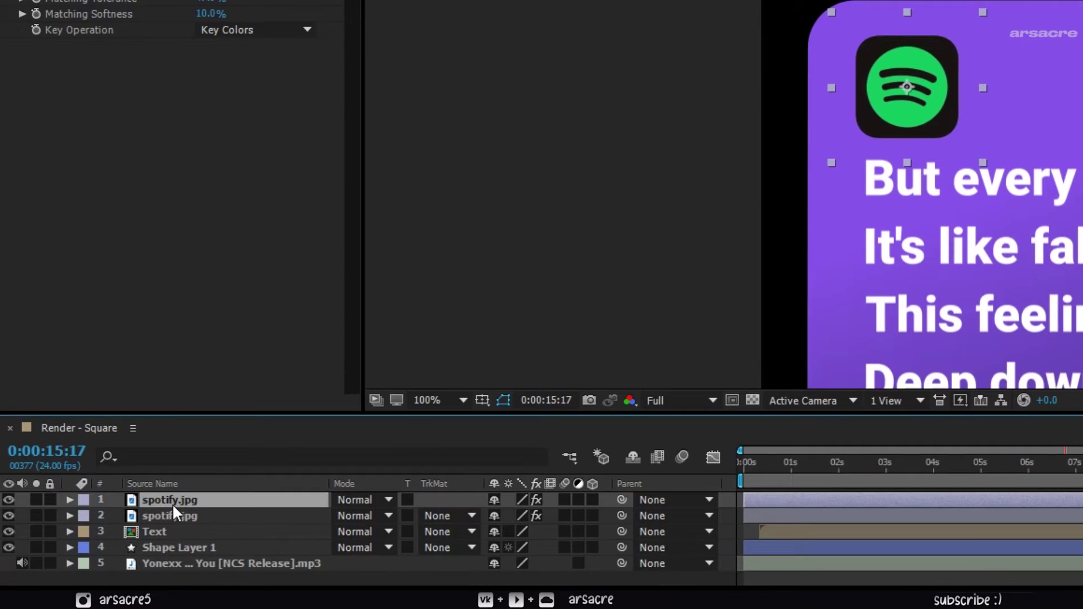
click(174, 513)
key(Return)
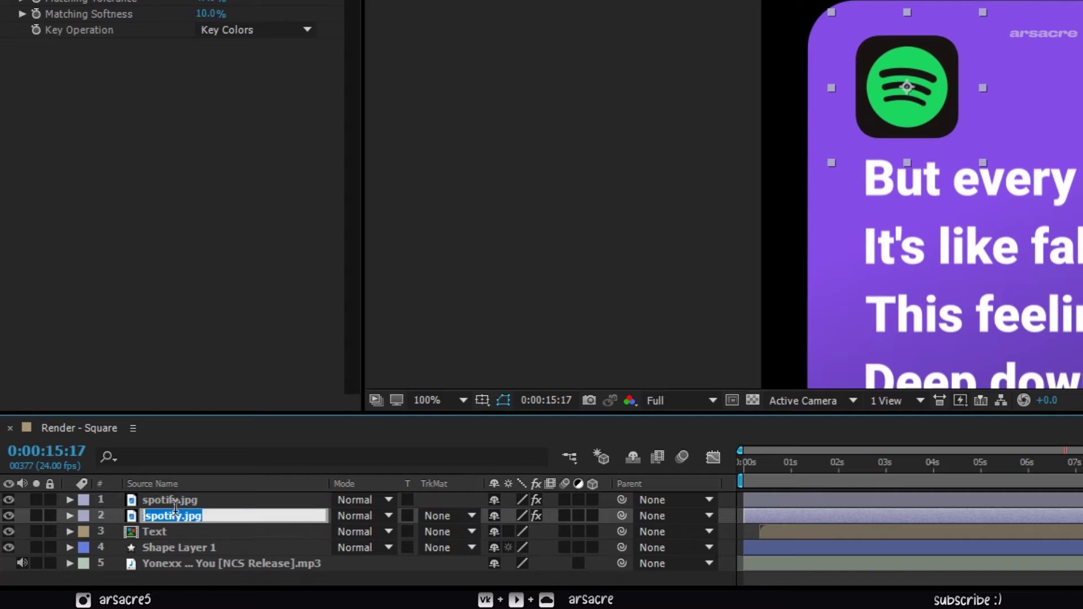
text(frame)
key(Return)
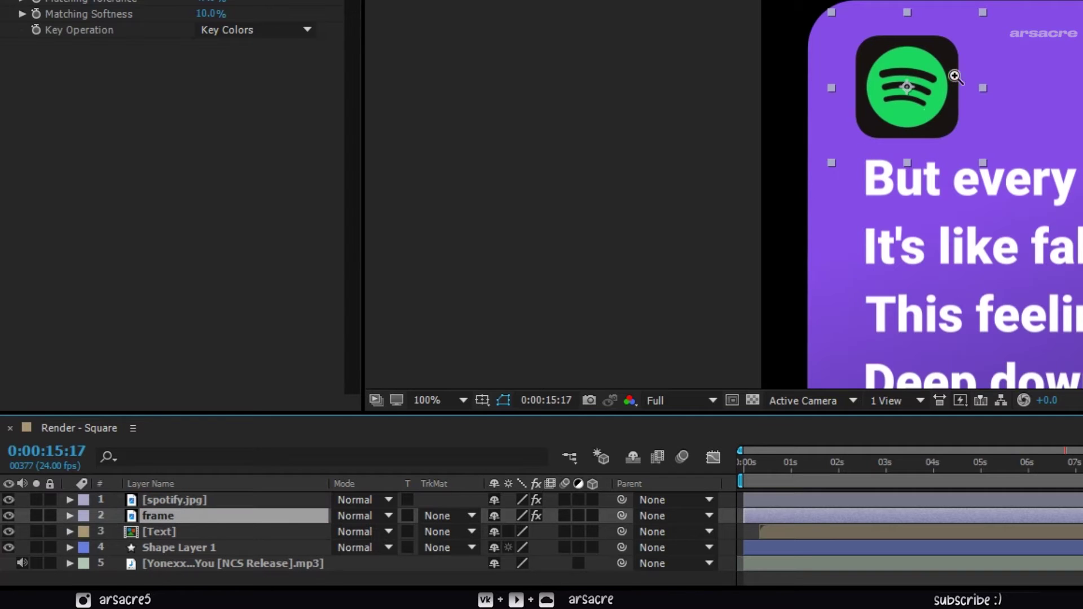
Enlarge the frame layer slightly beyond the logo and lower its opacity to form a semi-transparent border.
mouse_move(986, 85)
mouse_down()
mouse_move(1010, 87)
mouse_move(1001, 86)
mouse_up()
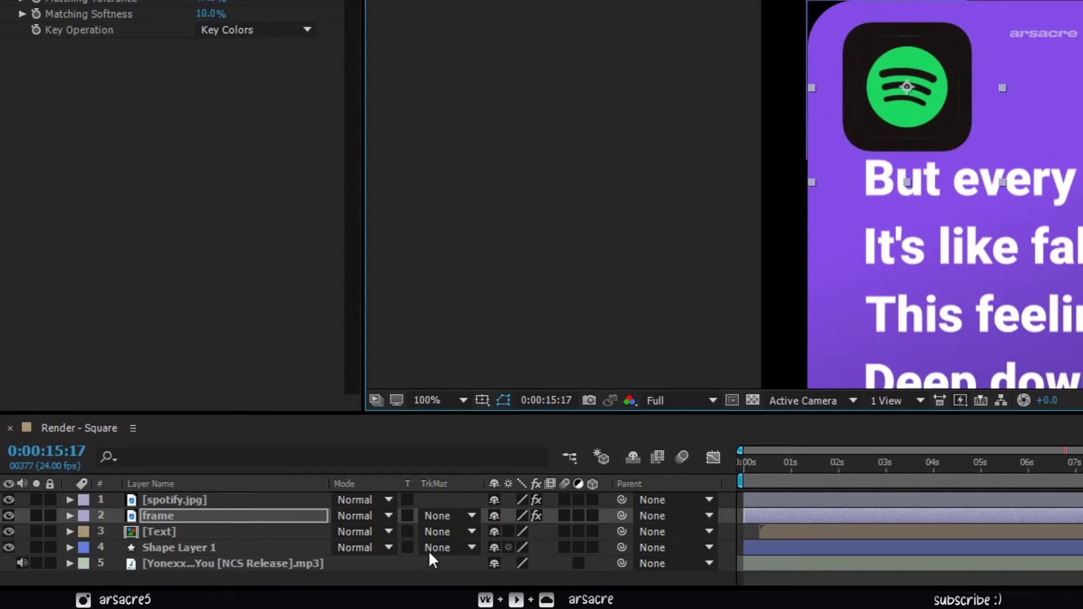
key(t)
drag(499, 531, 439, 532)
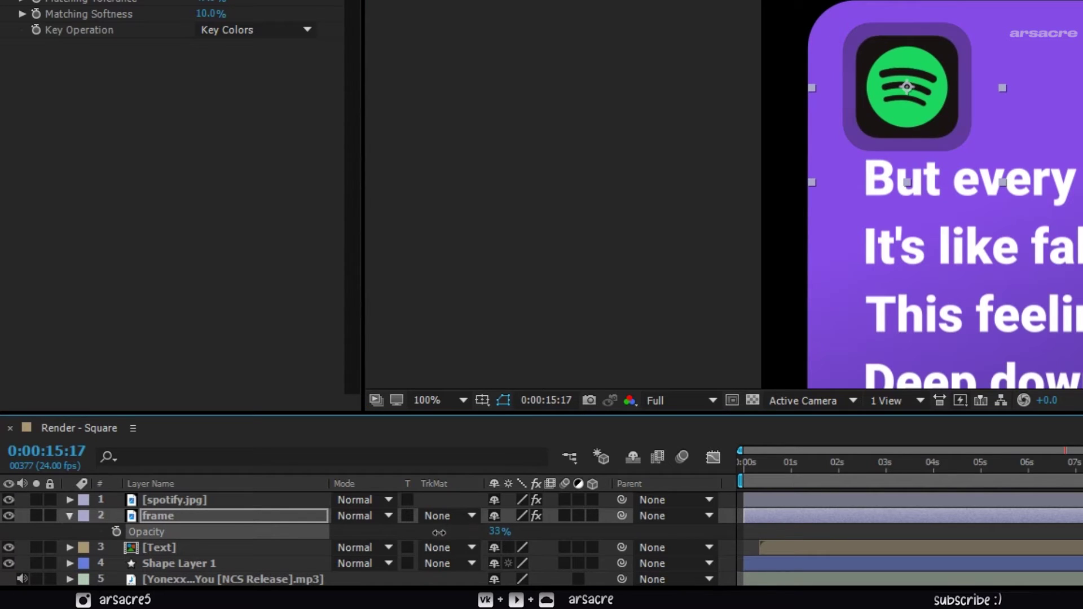
mouse_move(993, 87)
mouse_down()
mouse_move(1018, 89)
mouse_move(992, 89)
mouse_up()
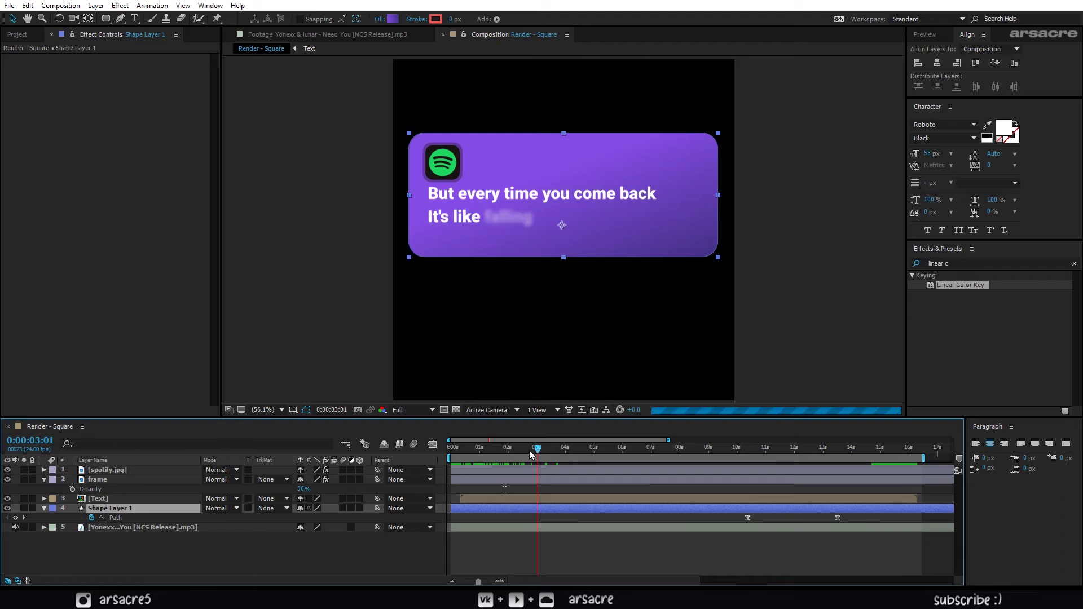
Scrub through the animation and rename Shape Layer 1 as "Card".
drag(530, 450, 625, 462)
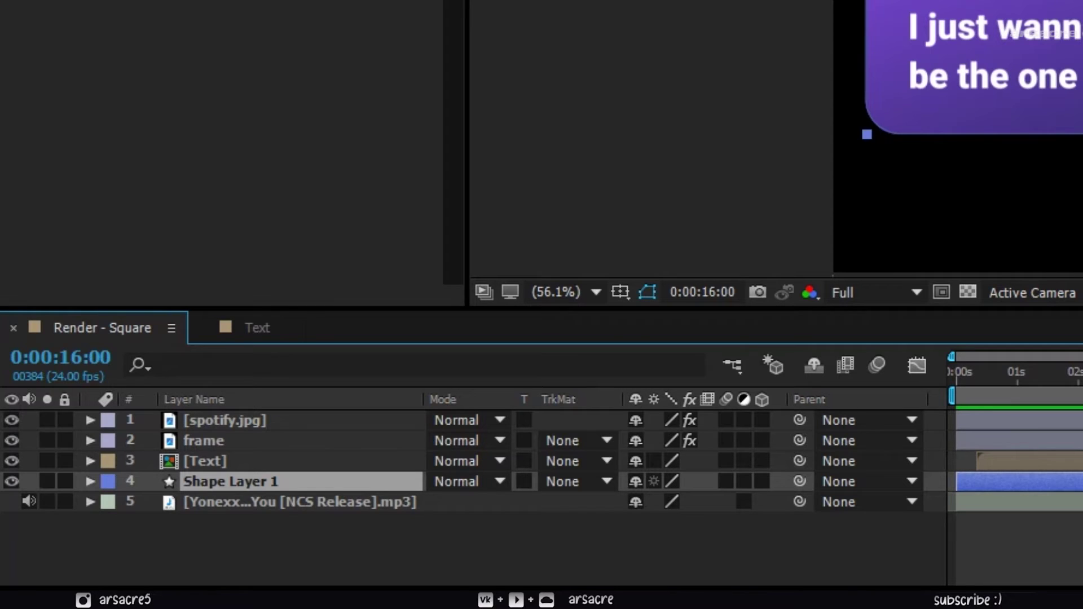
key(Return)
text(Card)
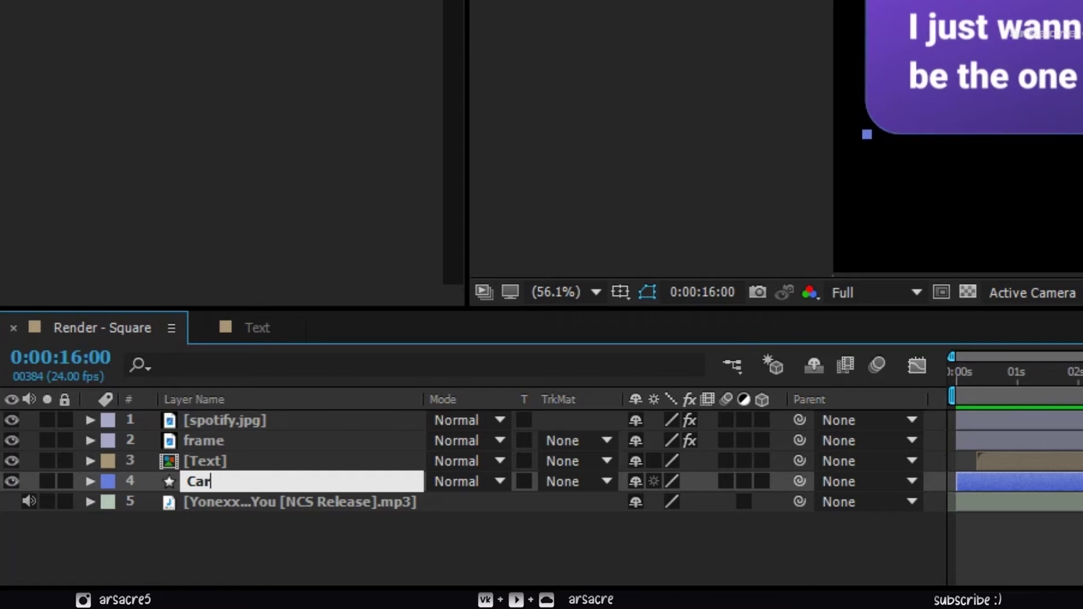
key(Return)
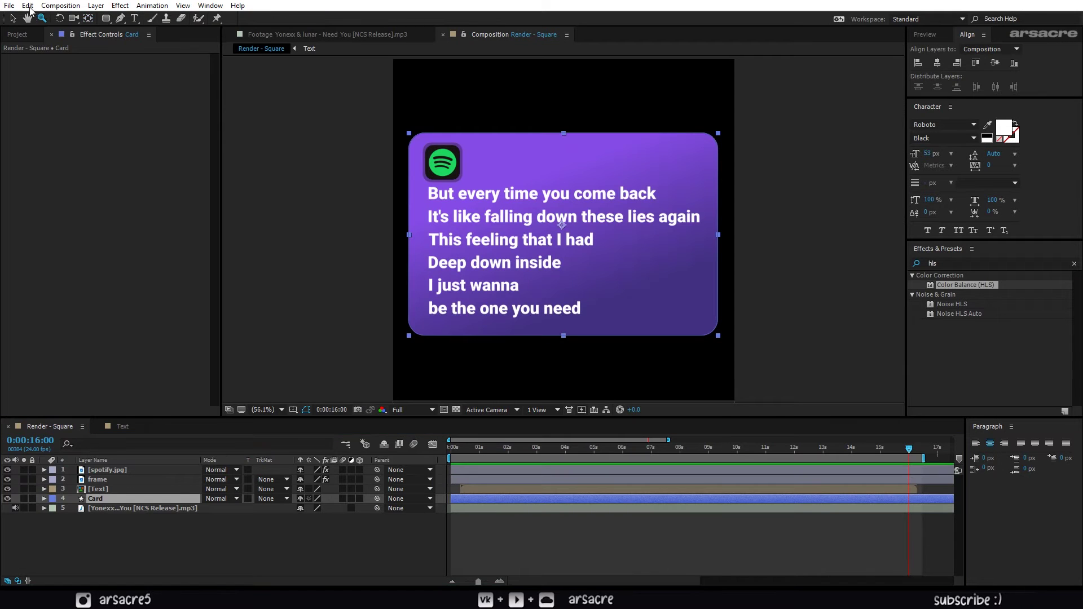
Duplicate the Card layer and rename the upper copy "Texture".
click(27, 5)
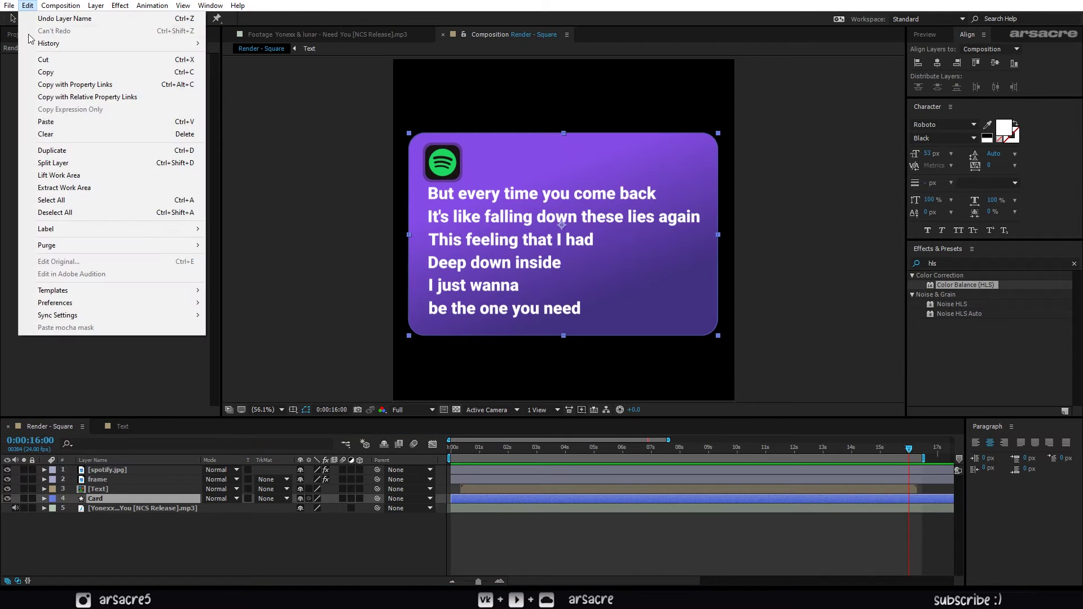
click(72, 150)
key(Return)
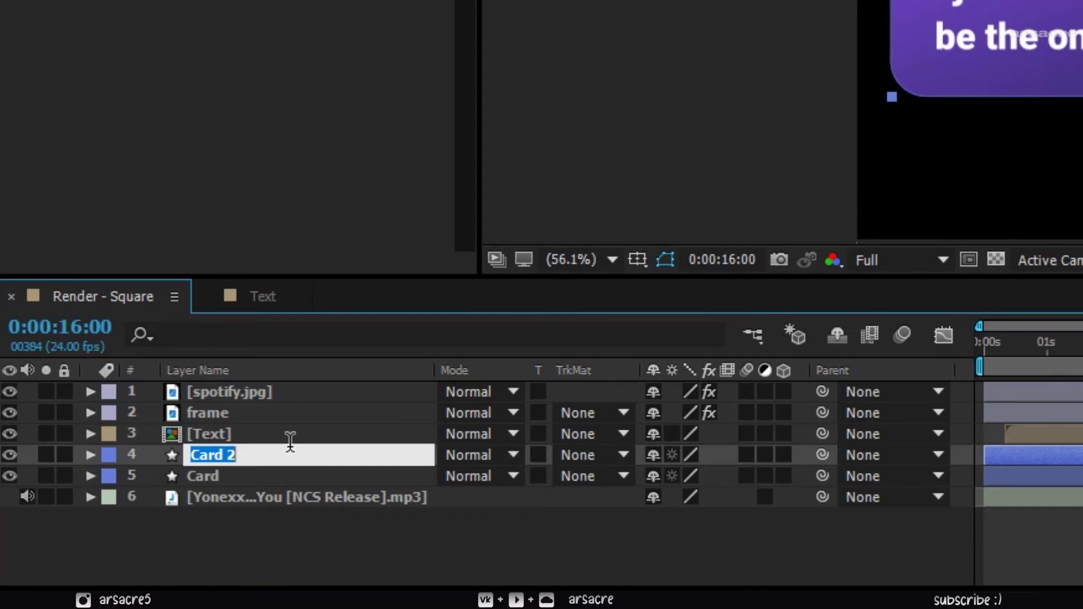
text(T)
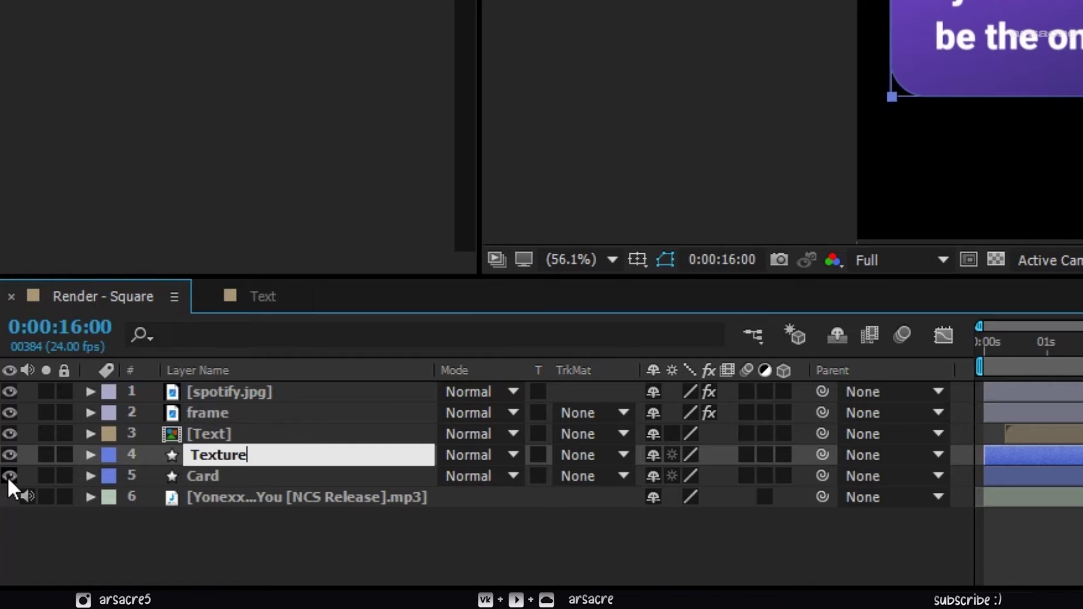
text(exture)
key(Return)
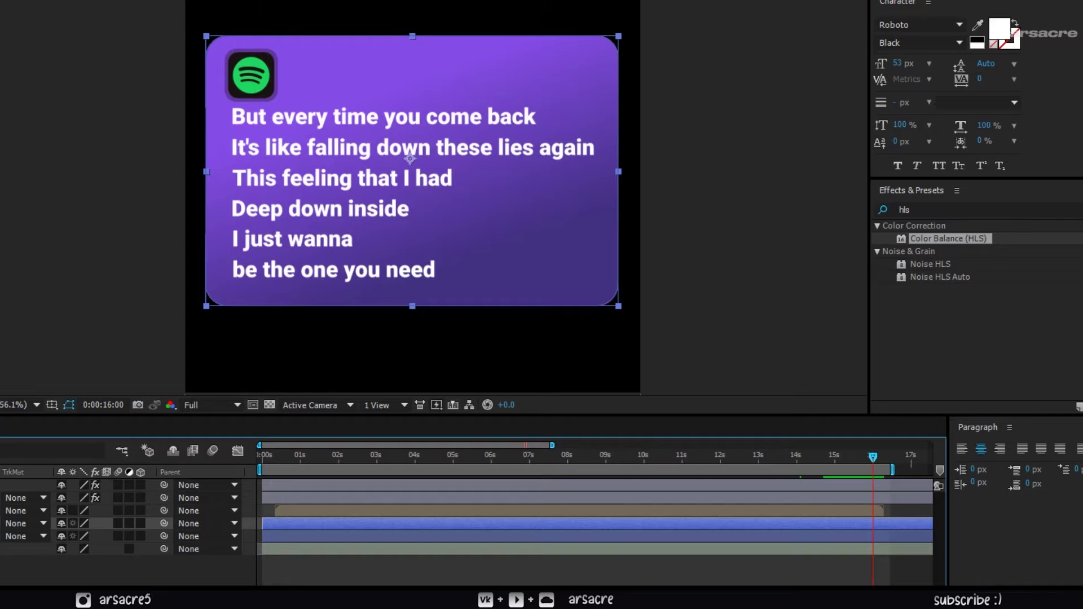
Apply Fractal Noise to the Texture layer and set its contrast to 301 and brightness to -84.
click(921, 208)
text(fracta)
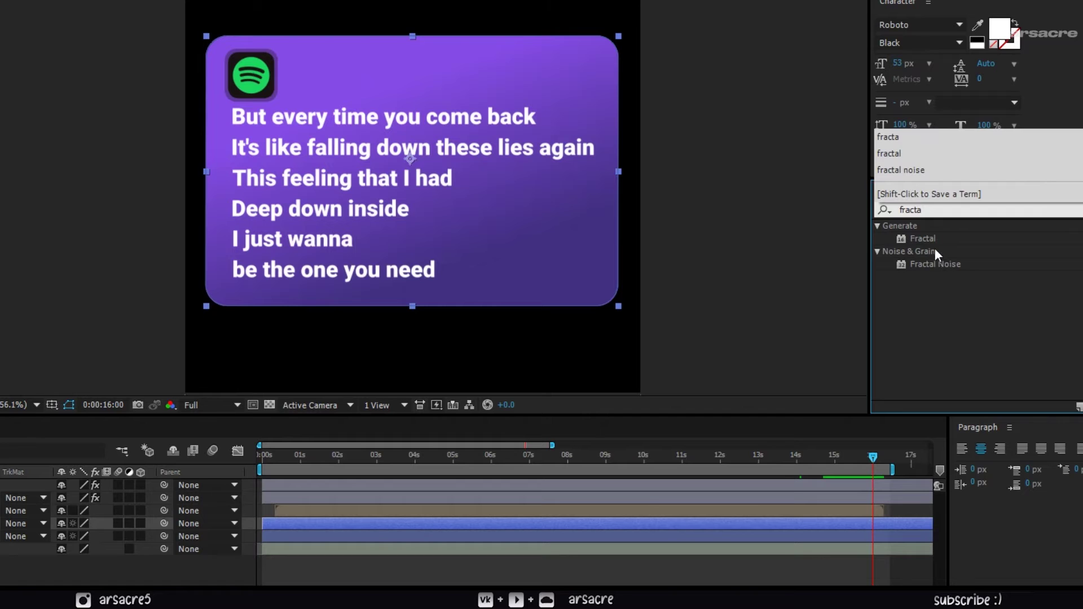
drag(943, 264, 929, 323)
drag(131, 509, 133, 522)
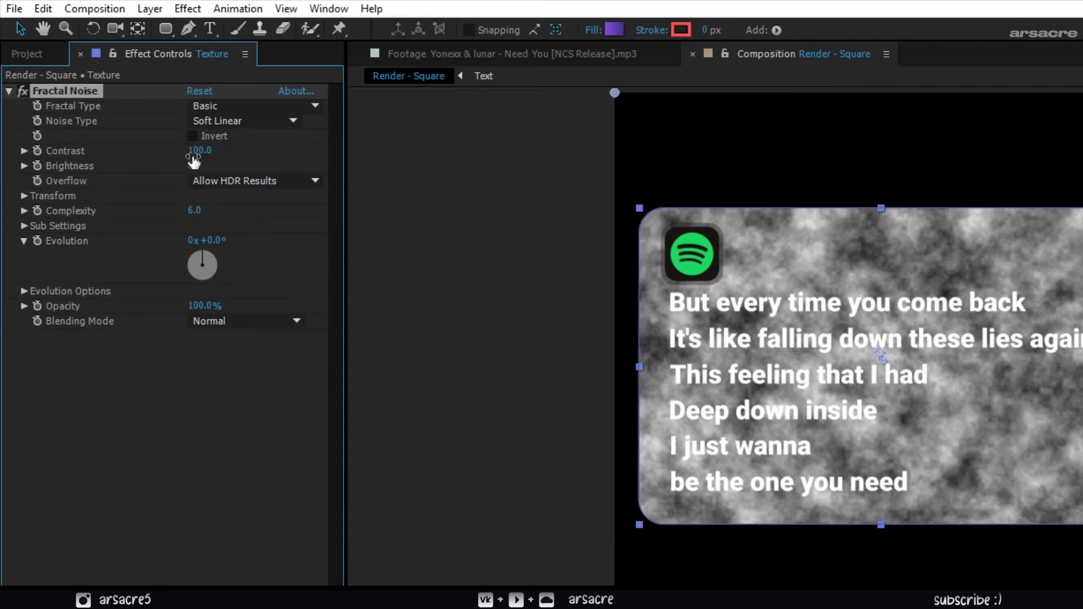
drag(194, 151, 502, 159)
drag(157, 164, 125, 163)
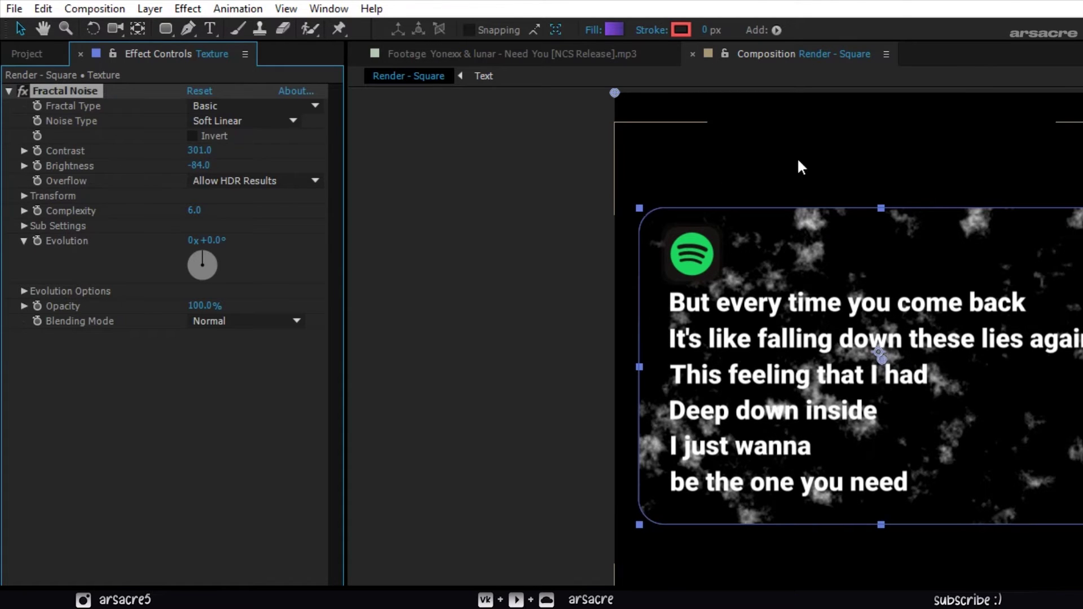
Add a Fractal Noise Evolution keyframe on the Texture layer and place it at the very start of the timeline.
key(space)
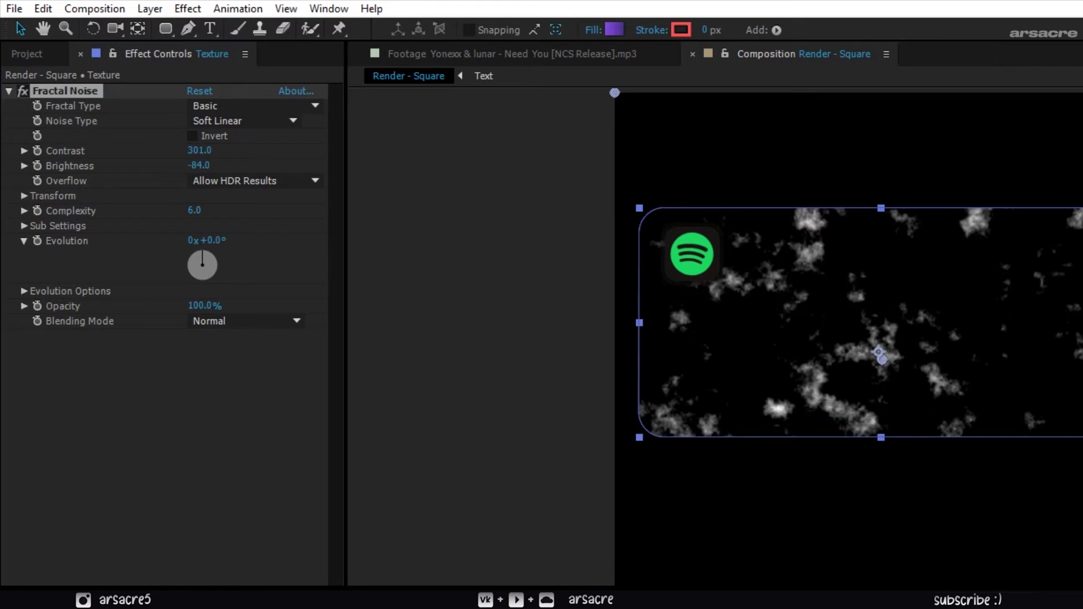
drag(178, 359, 181, 292)
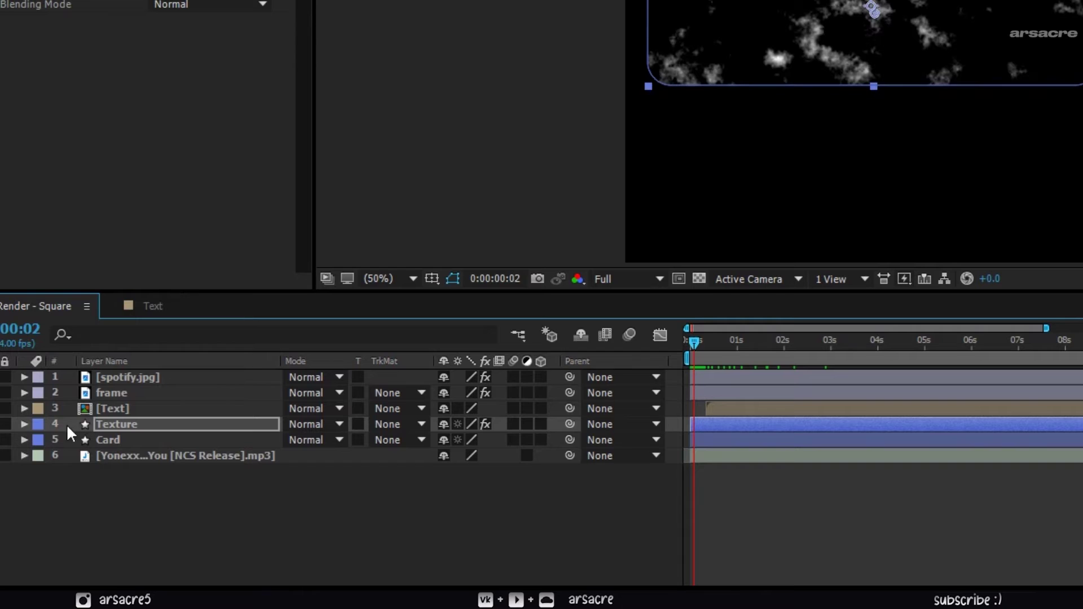
click(23, 424)
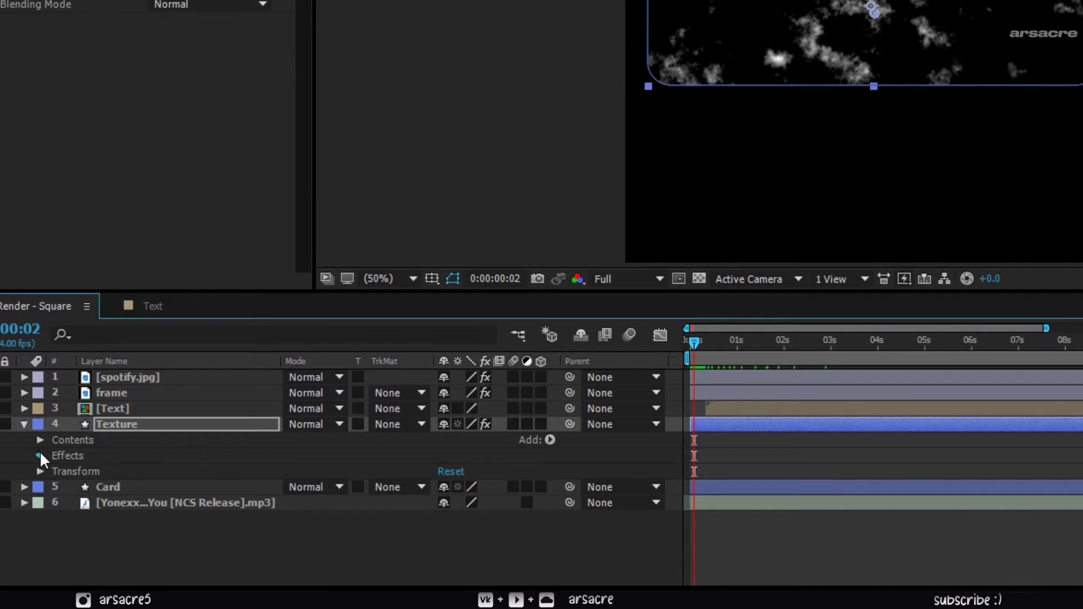
click(39, 454)
click(55, 472)
scroll(57, 472, down, 3)
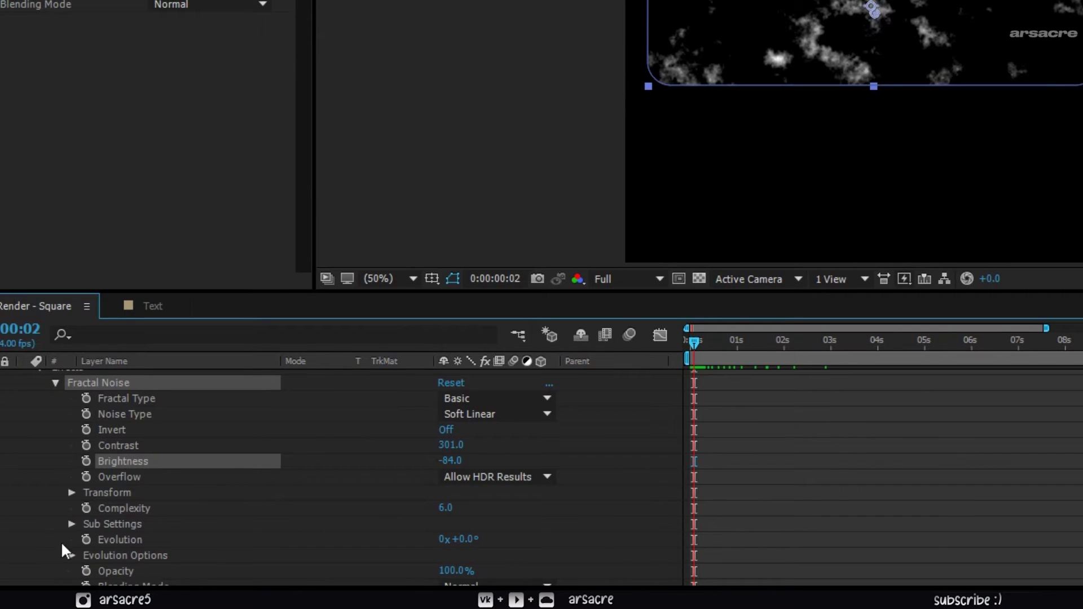
click(86, 539)
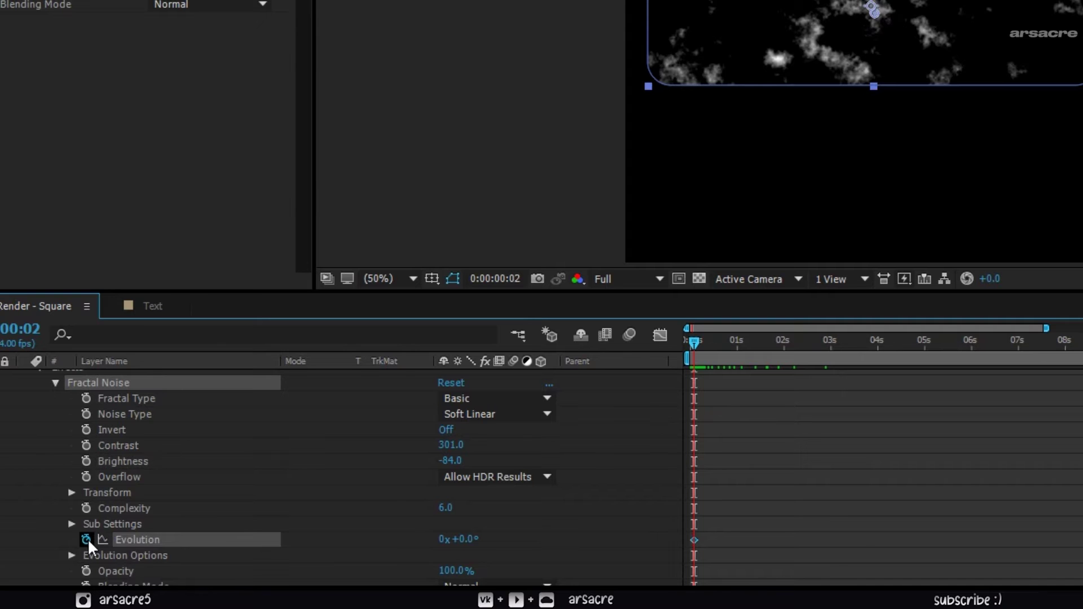
drag(792, 353, 821, 354)
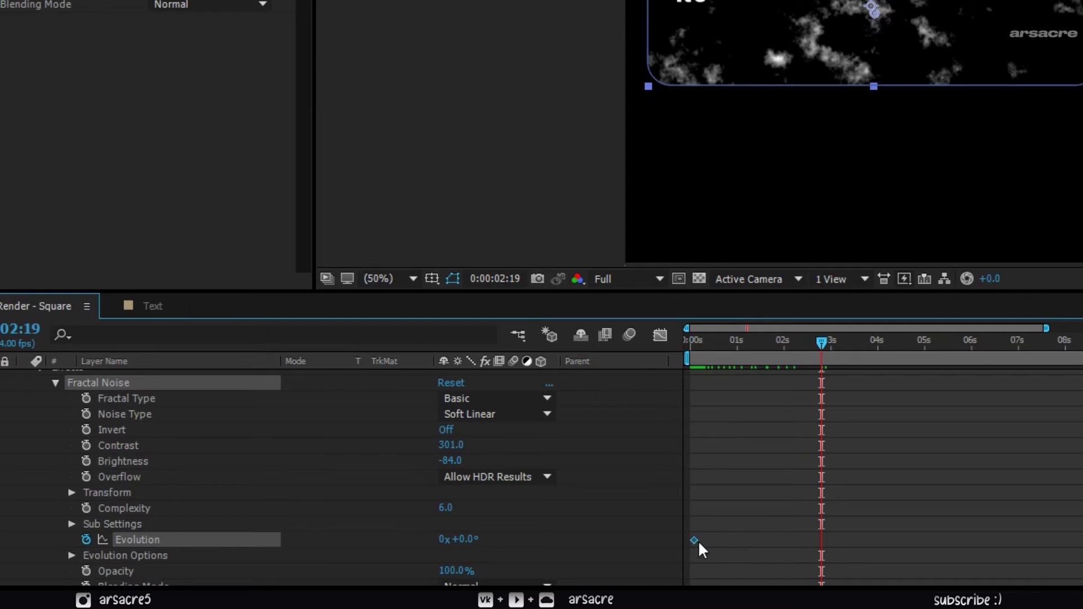
drag(702, 541, 691, 542)
Set the noise Evolution to 3 revolutions at 0:00:16:10 and preview the animated texture from the beginning.
drag(822, 343, 991, 415)
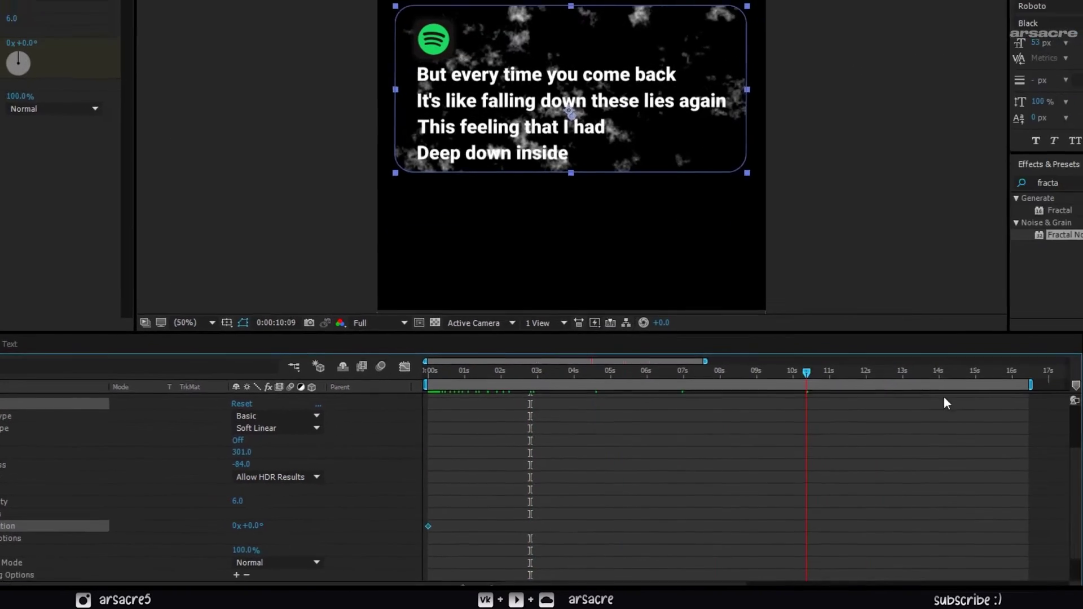
click(215, 525)
text(2)
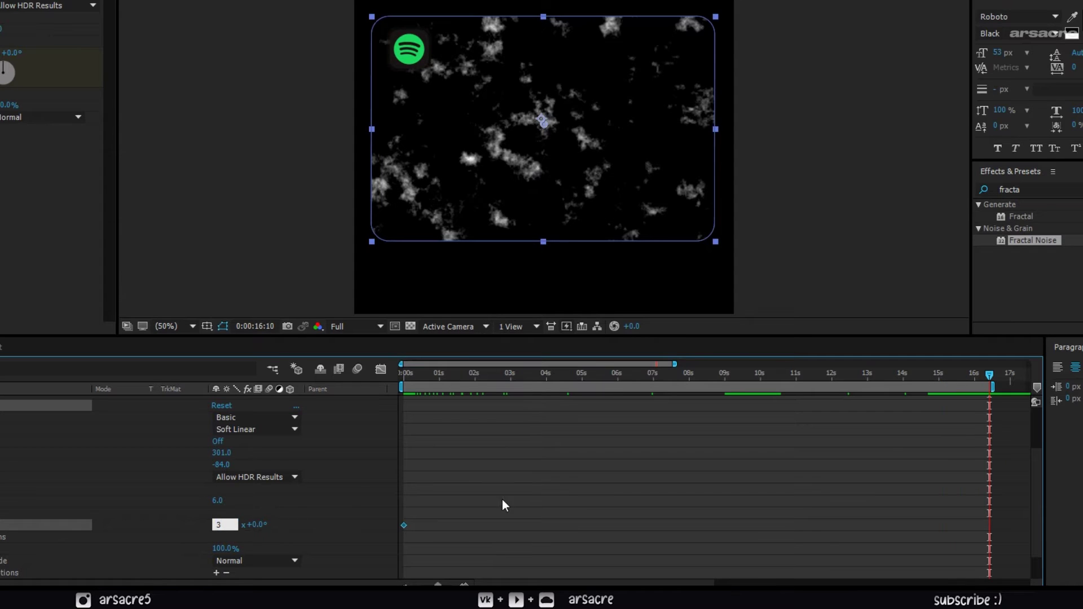
click(503, 501)
drag(454, 375, 397, 391)
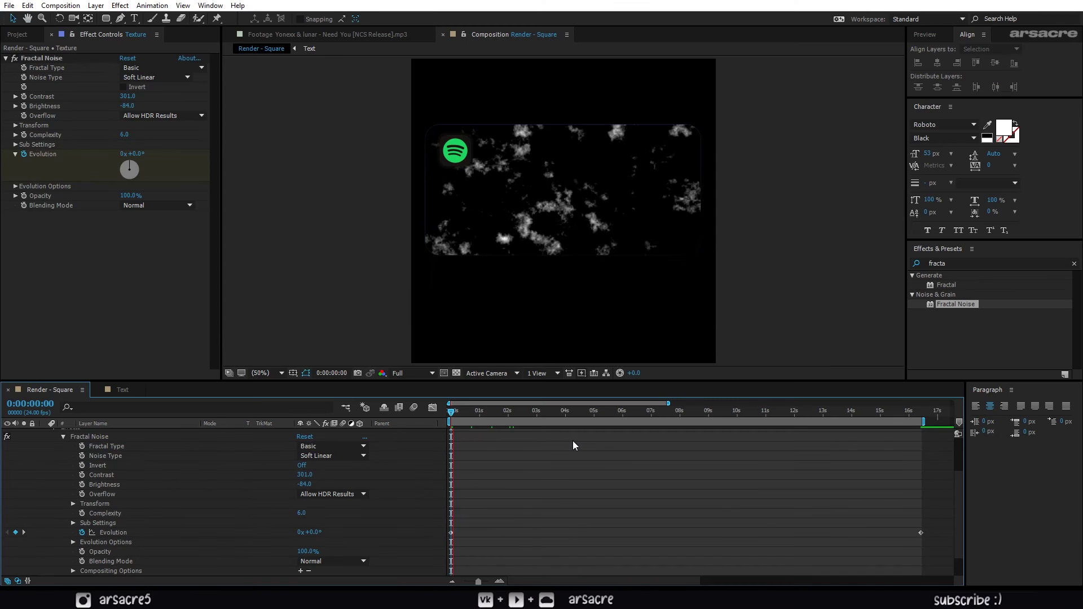
key(space)
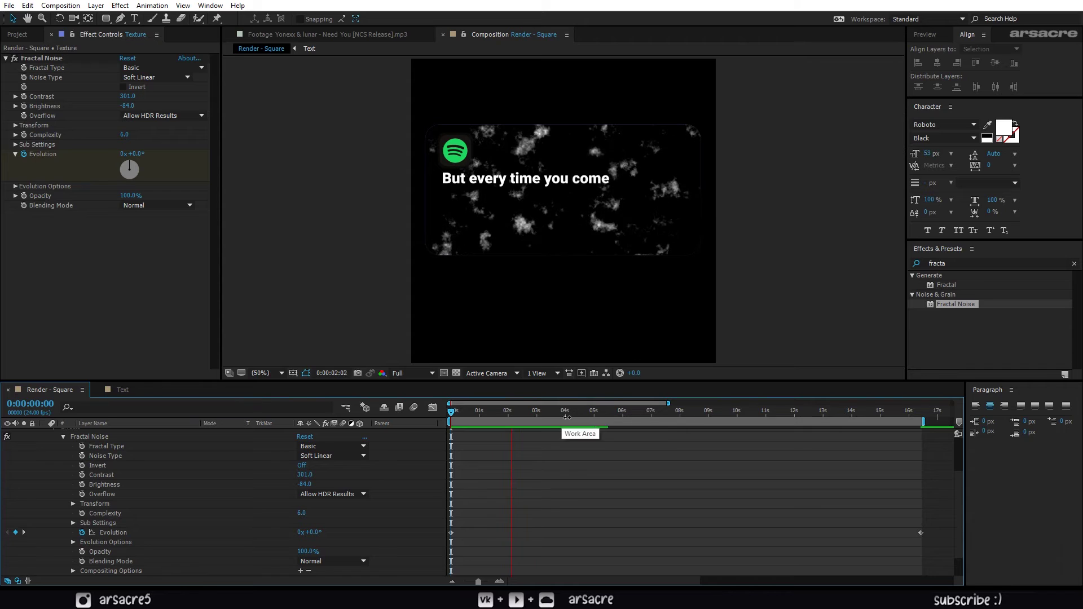
Try the Dynamic Twist fractal type on the Texture layer's Fractal Noise and undo it.
click(163, 68)
click(163, 161)
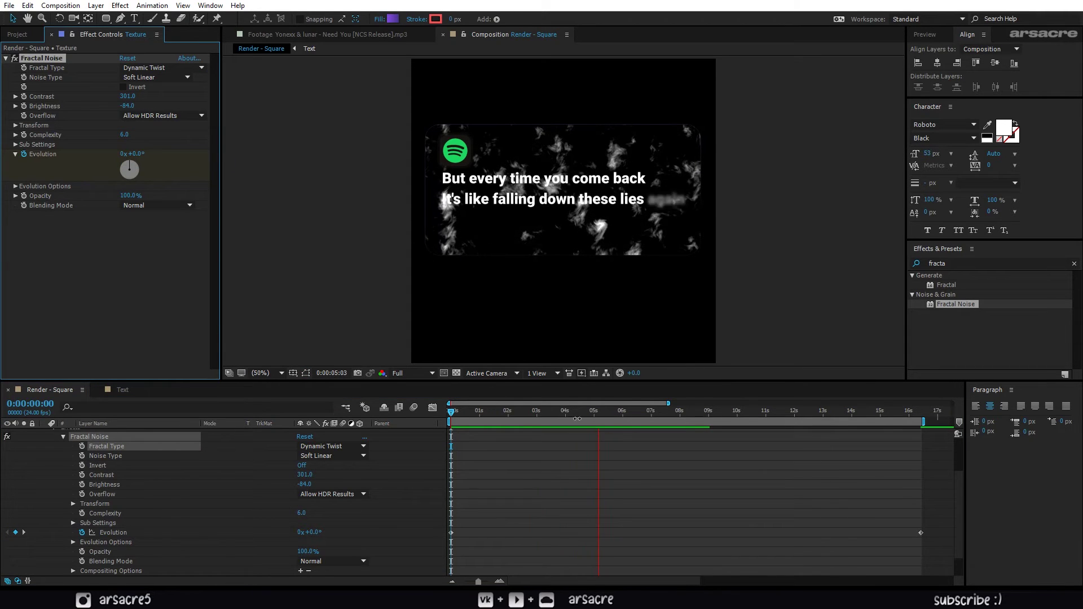
key(ctrl+z)
Set the Fractal Noise blending mode to Multiply, its brightness to -114 and its contrast to 342.
scroll(539, 466, up, 3)
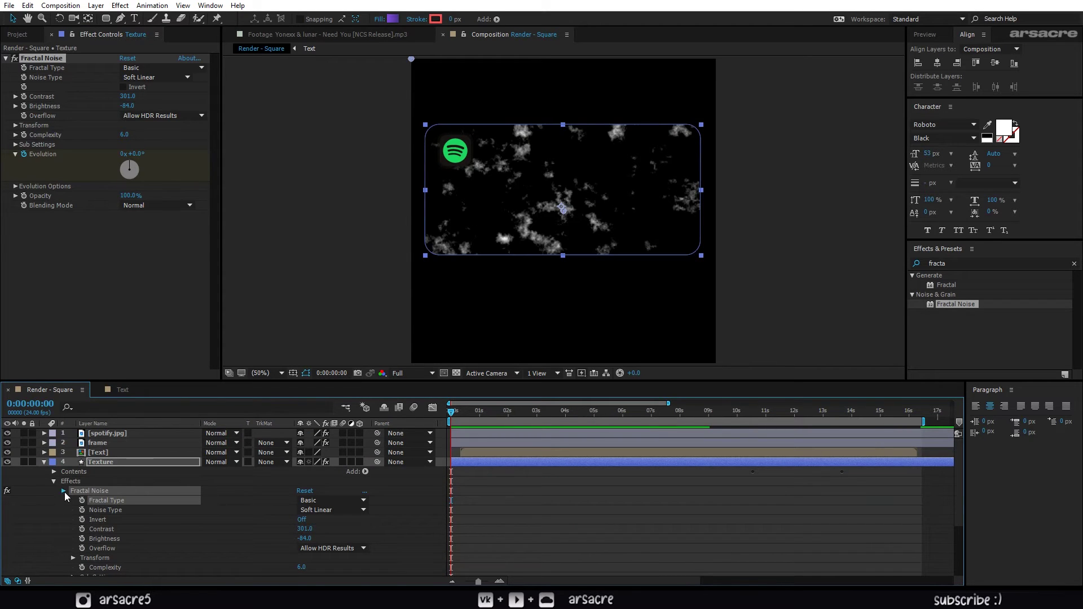
click(64, 492)
click(44, 462)
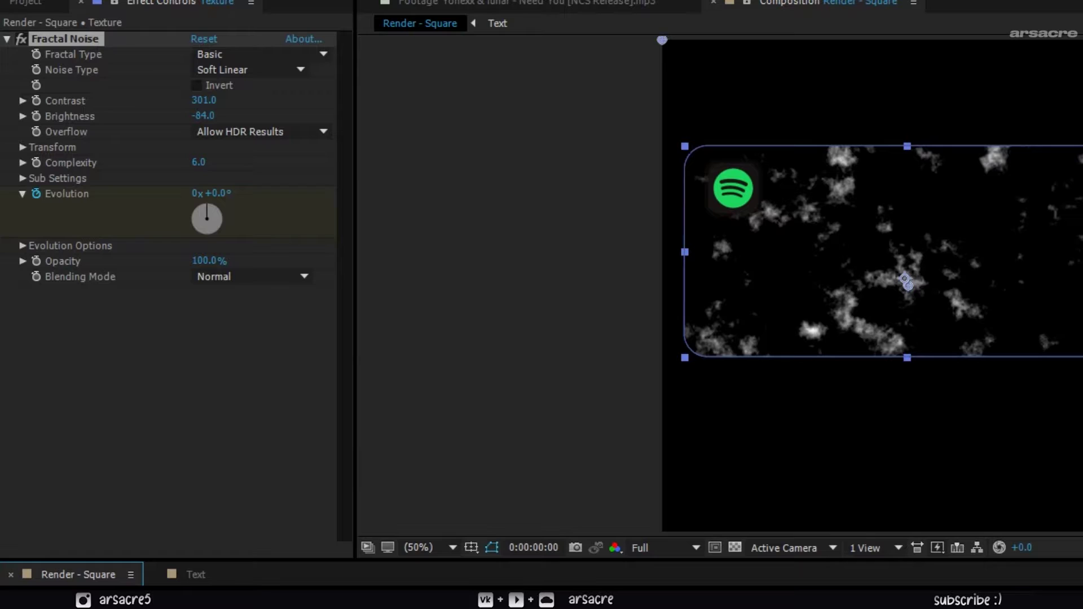
click(231, 276)
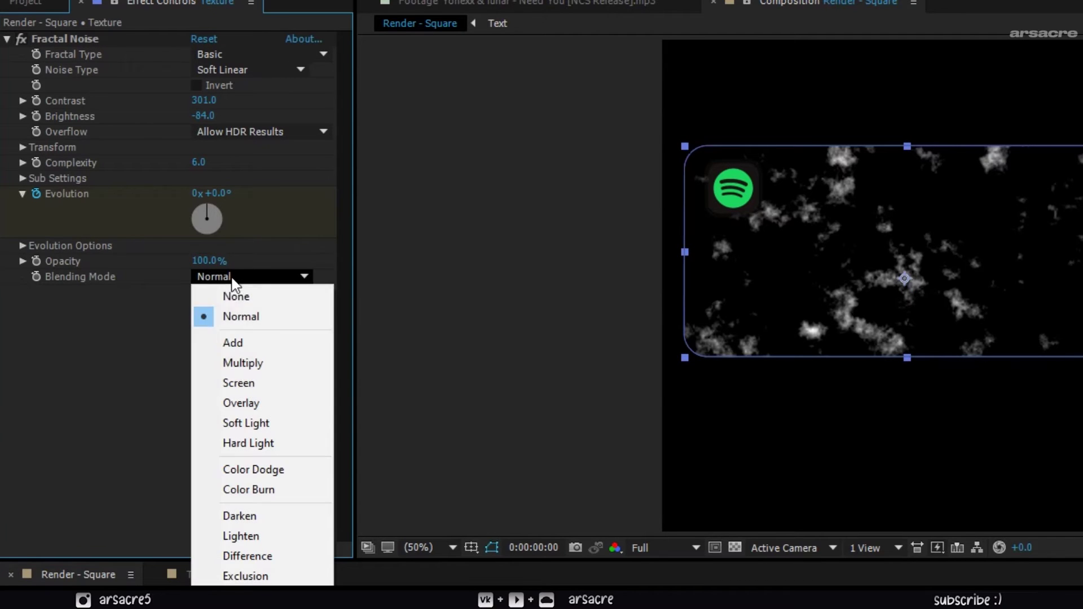
click(233, 363)
key(space)
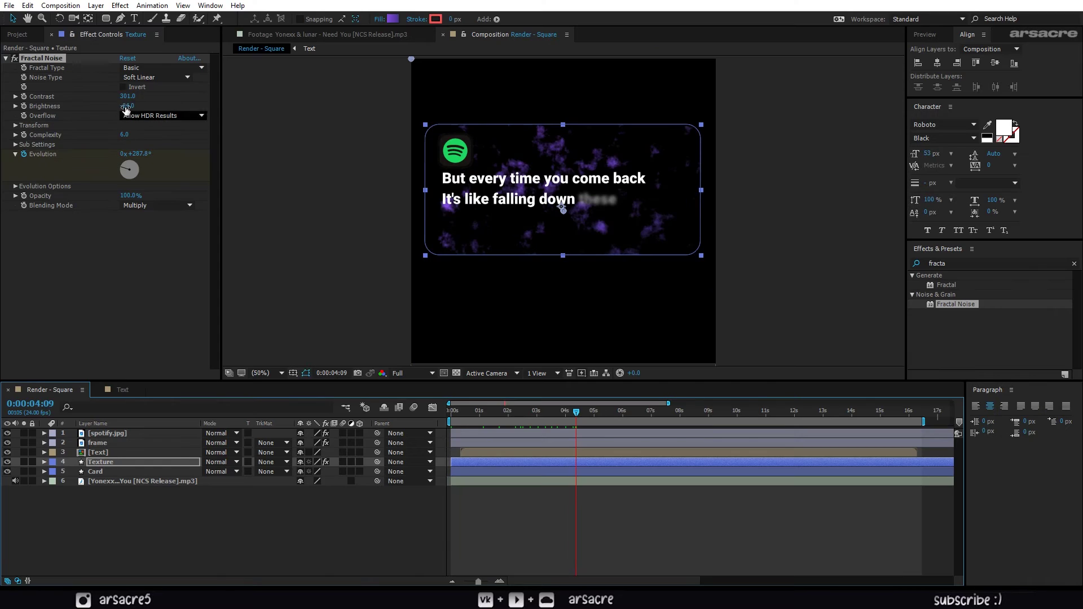
drag(206, 114, 169, 115)
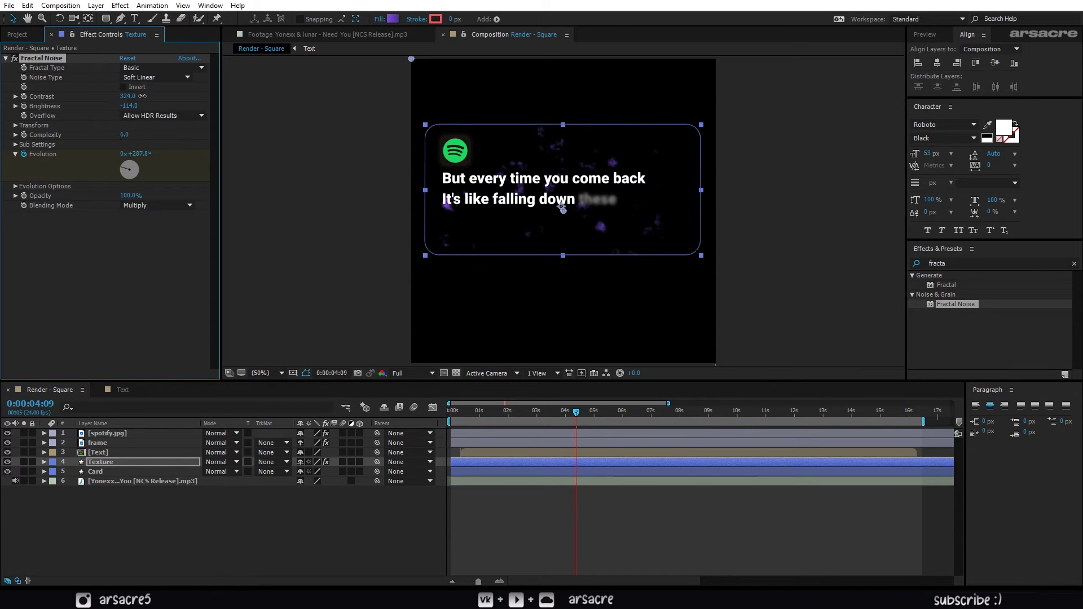
Create an adjustment layer named "Texture FX glow" and place it directly above the Texture layer.
click(182, 531)
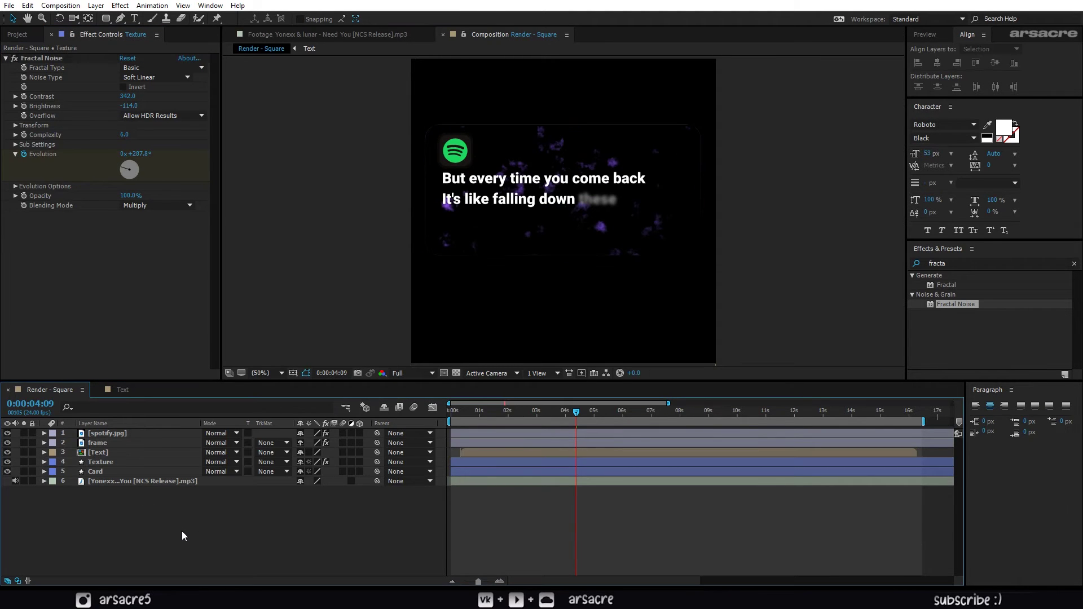
right_click(190, 532)
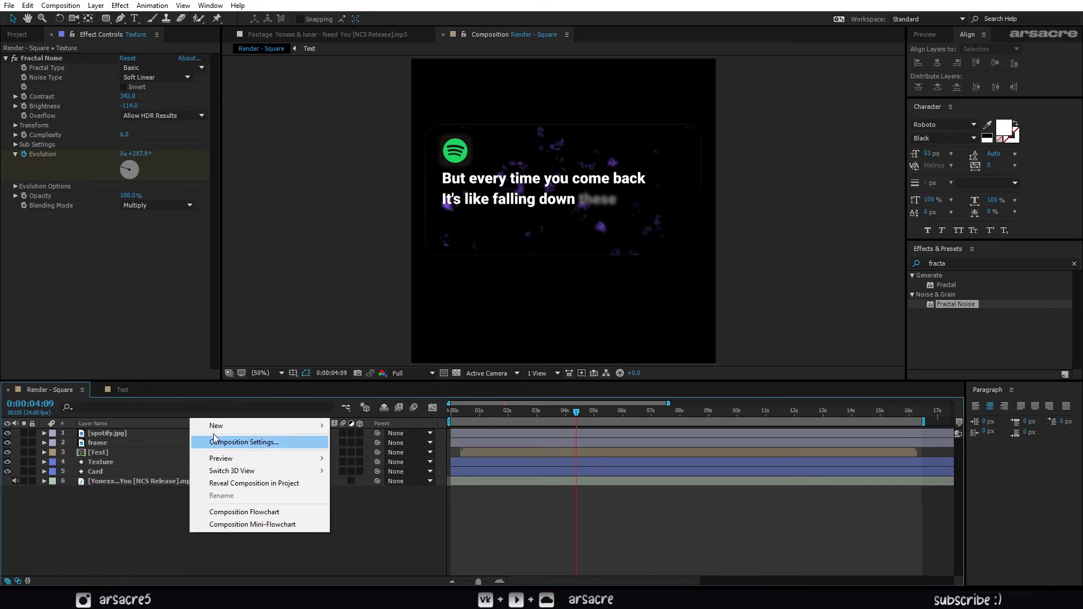
mouse_move(221, 428)
click(373, 514)
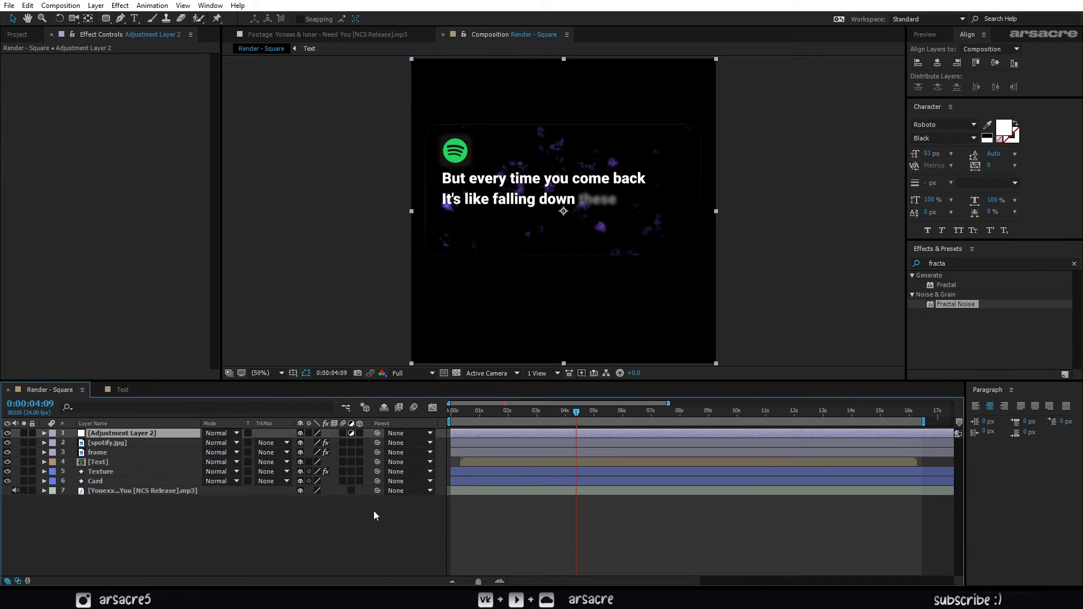
key(Return)
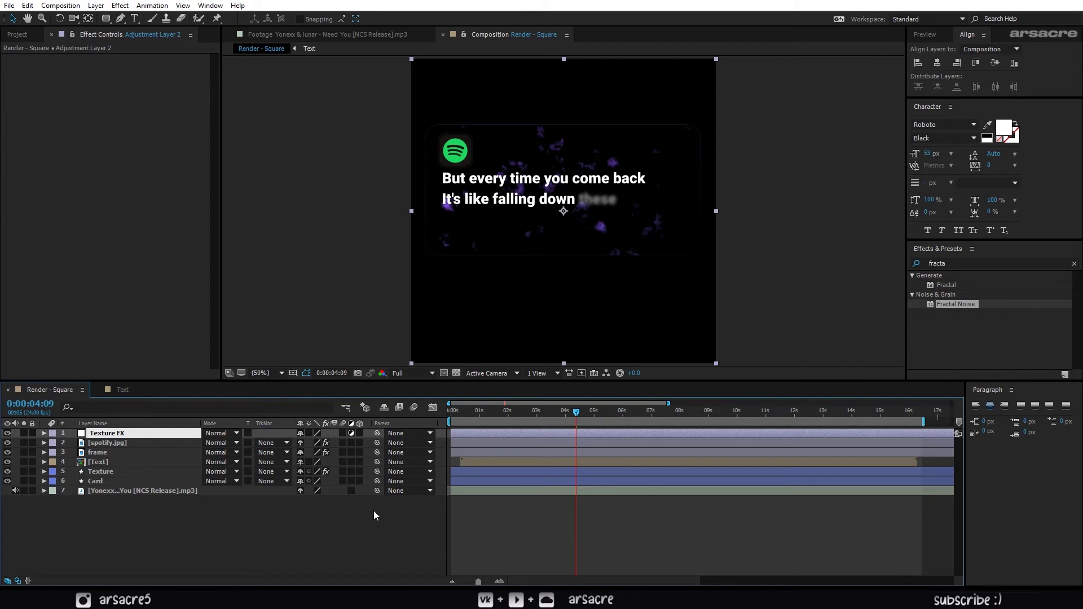
key(Return)
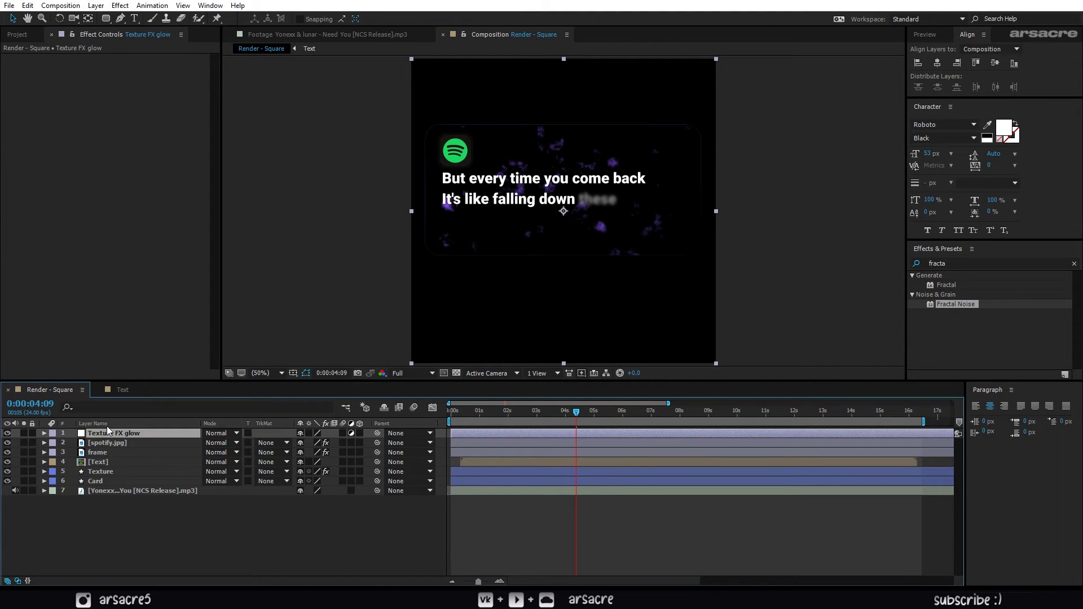
drag(107, 445, 114, 465)
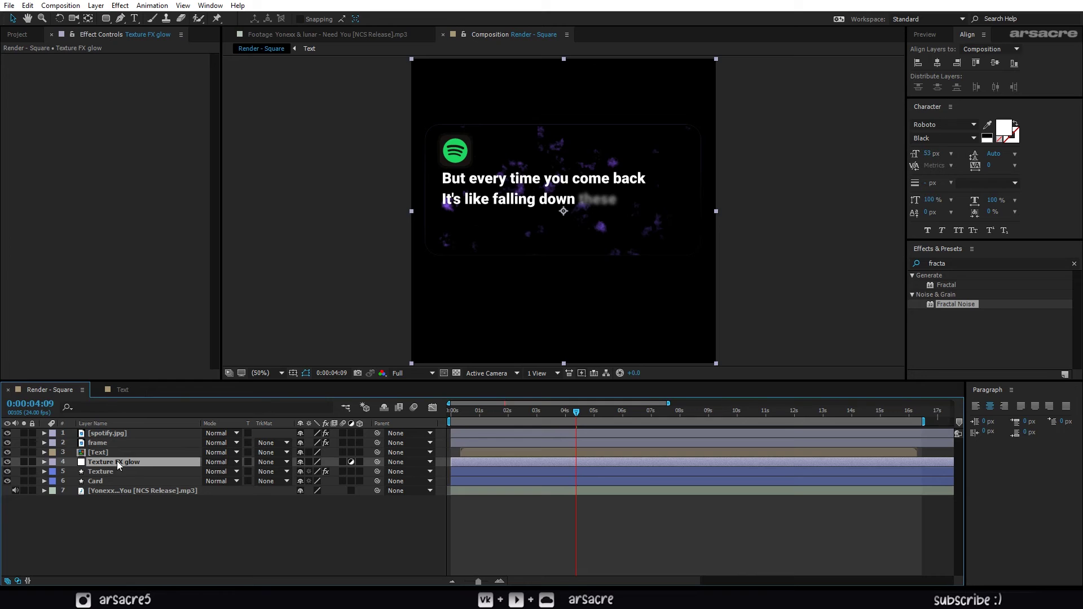
Find the Stylize Glow effect and apply it to the Texture FX glow layer.
click(957, 262)
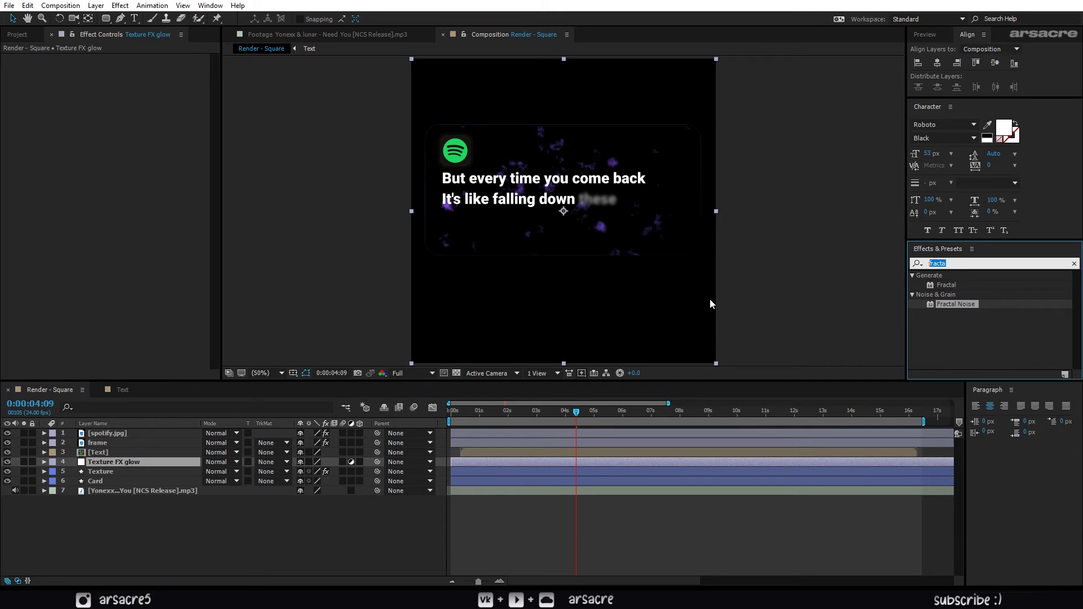
text(glow)
scroll(989, 324, down, 3)
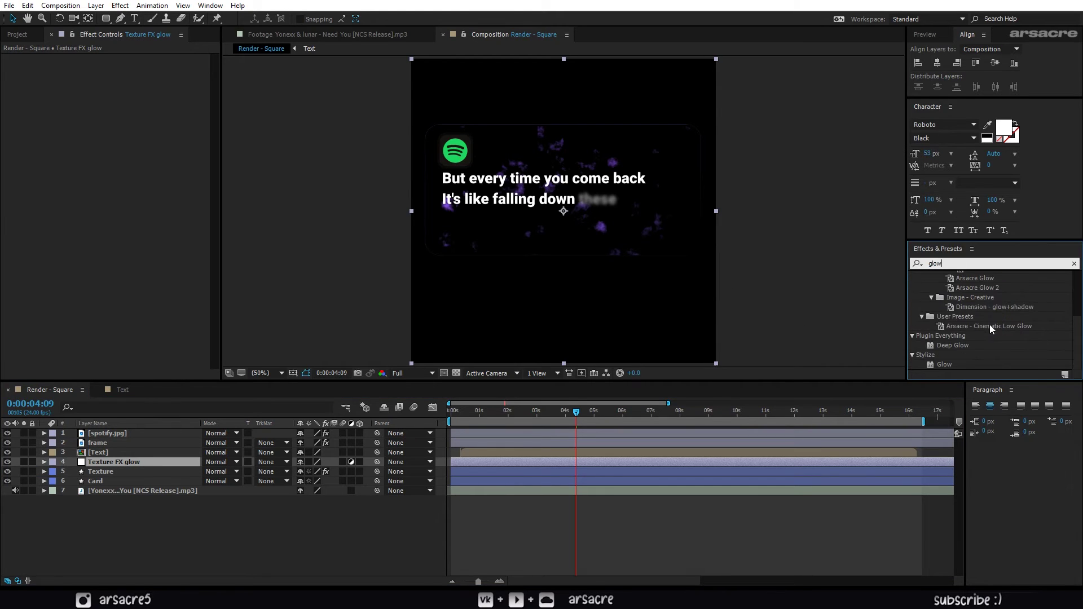
drag(940, 364, 130, 463)
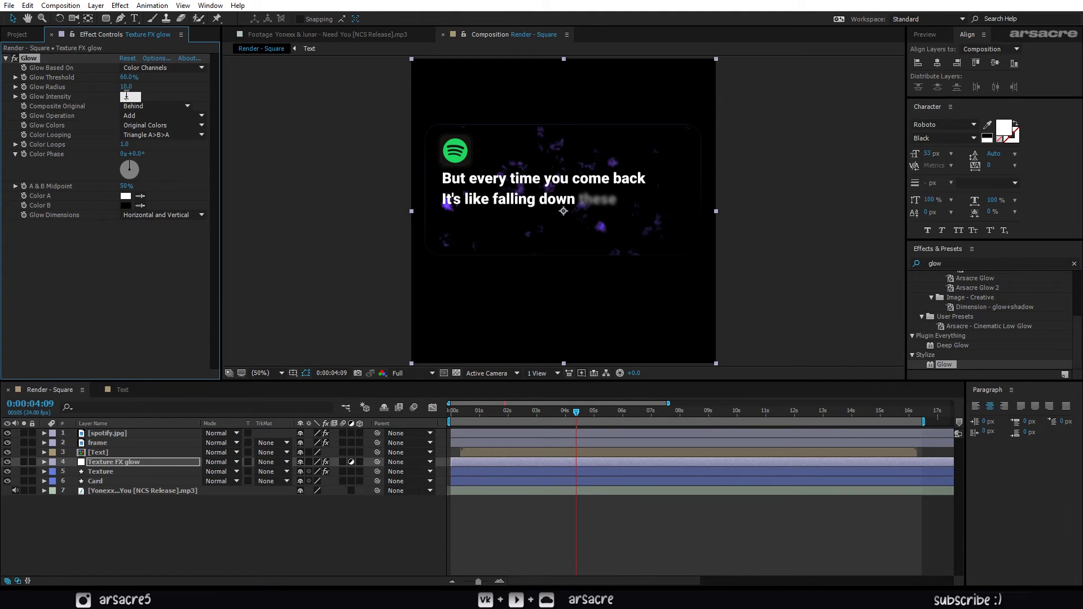
Set the Glow effect's intensity to 0.7 and its threshold to 42.4%.
key(Return)
drag(126, 79, 114, 78)
drag(437, 389, 438, 433)
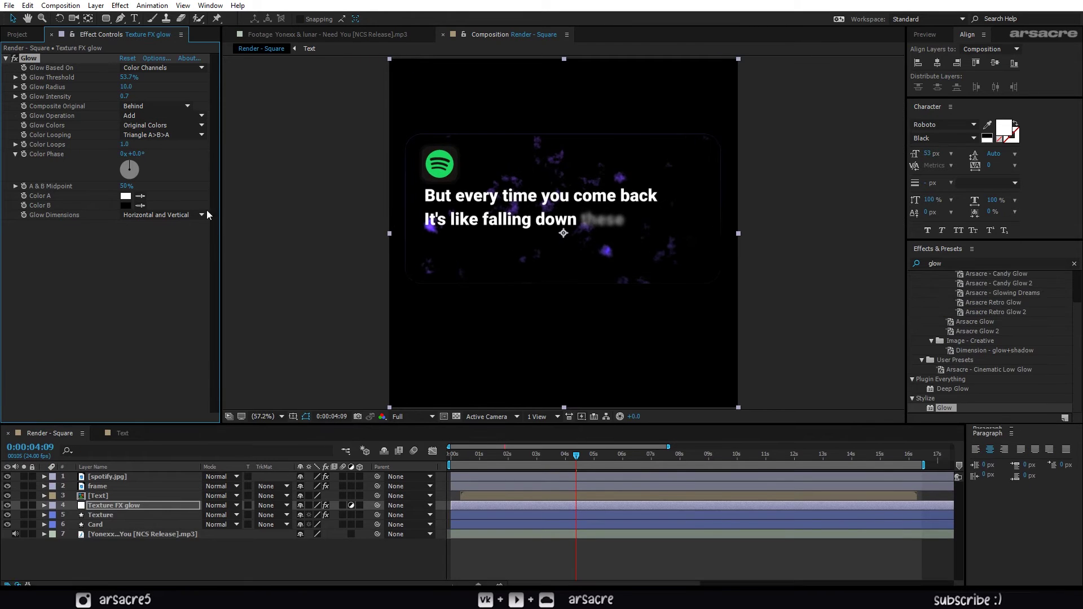
mouse_move(124, 86)
mouse_down()
mouse_move(142, 90)
mouse_move(112, 77)
mouse_up()
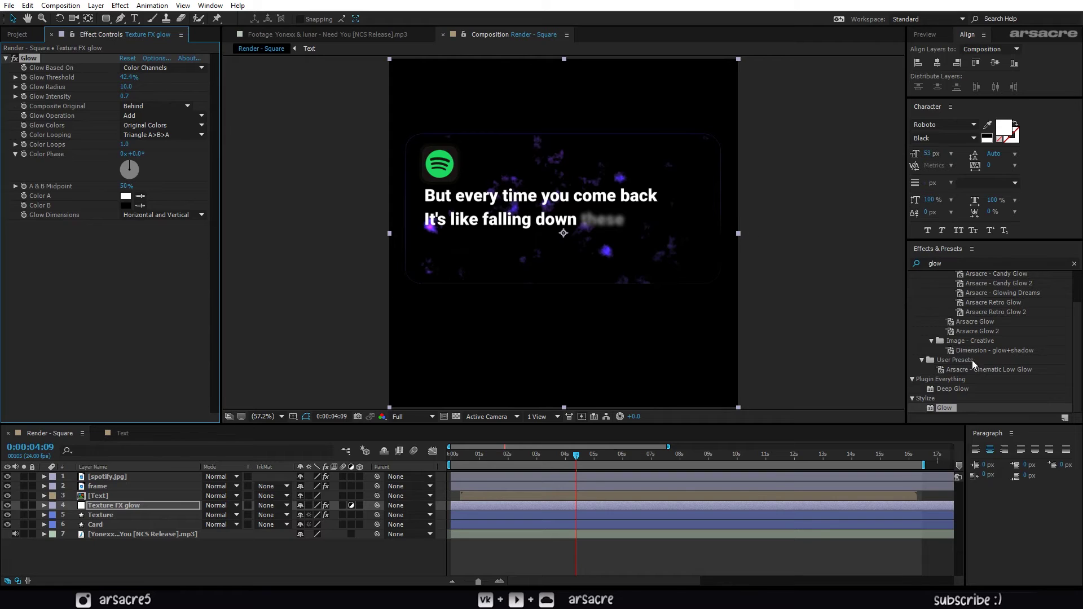
Add a second Glow effect below the first on the Texture FX glow layer and set its radius to 112.
drag(951, 410, 151, 276)
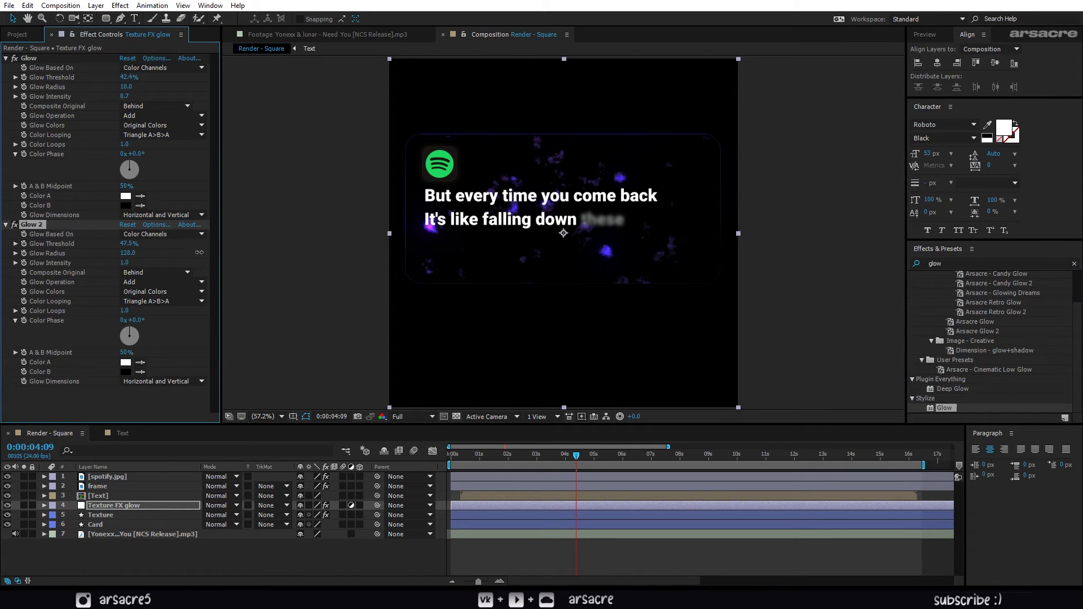
drag(183, 251, 178, 252)
drag(576, 455, 658, 457)
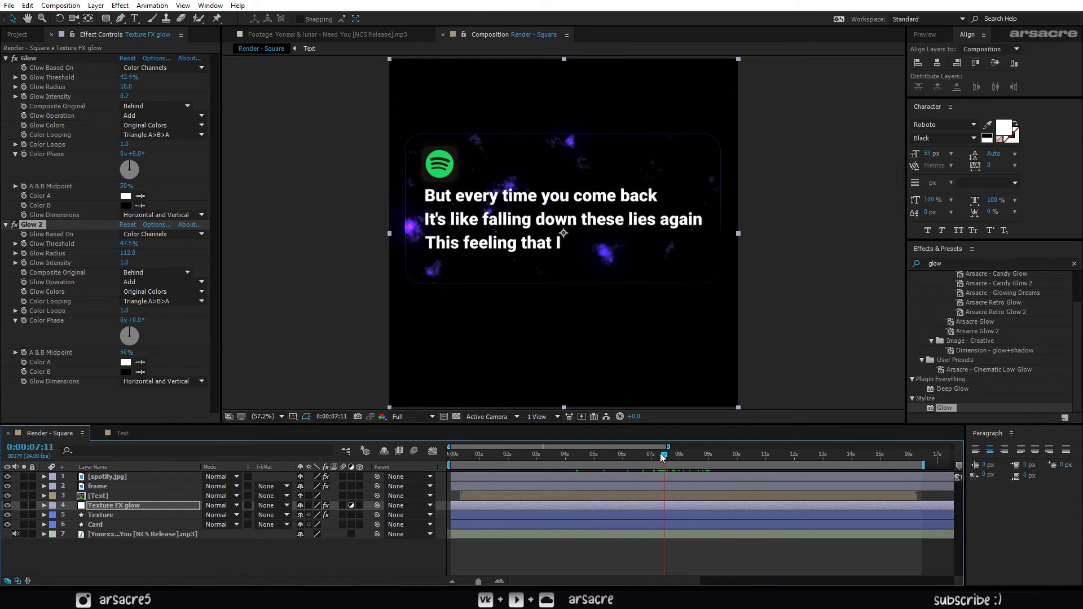
Set the Texture layer's Fractal Noise contrast to 501 and its brightness to -122.
click(100, 515)
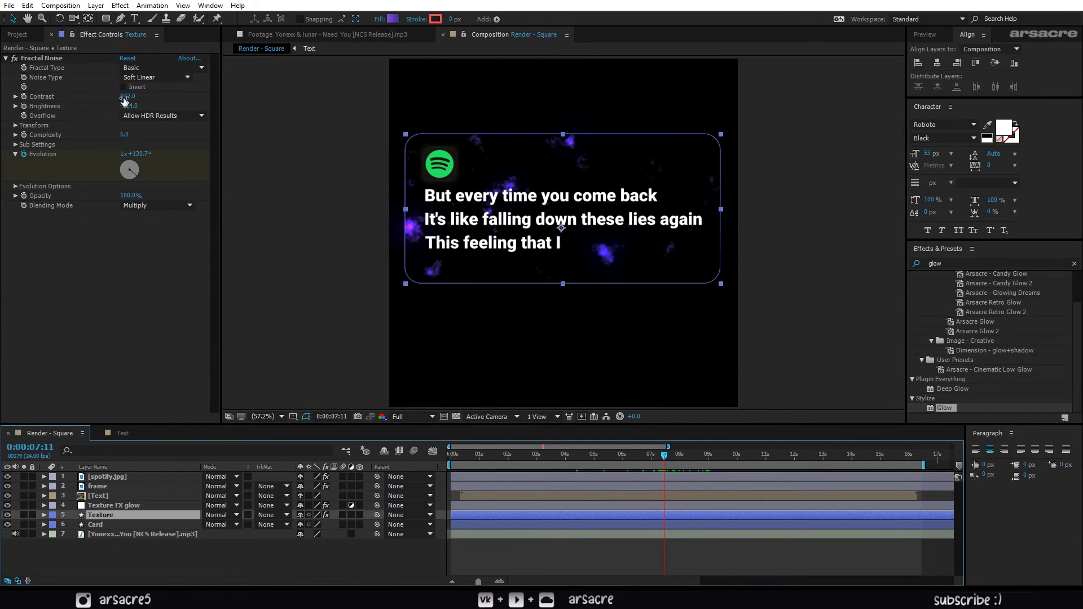
drag(125, 96, 215, 101)
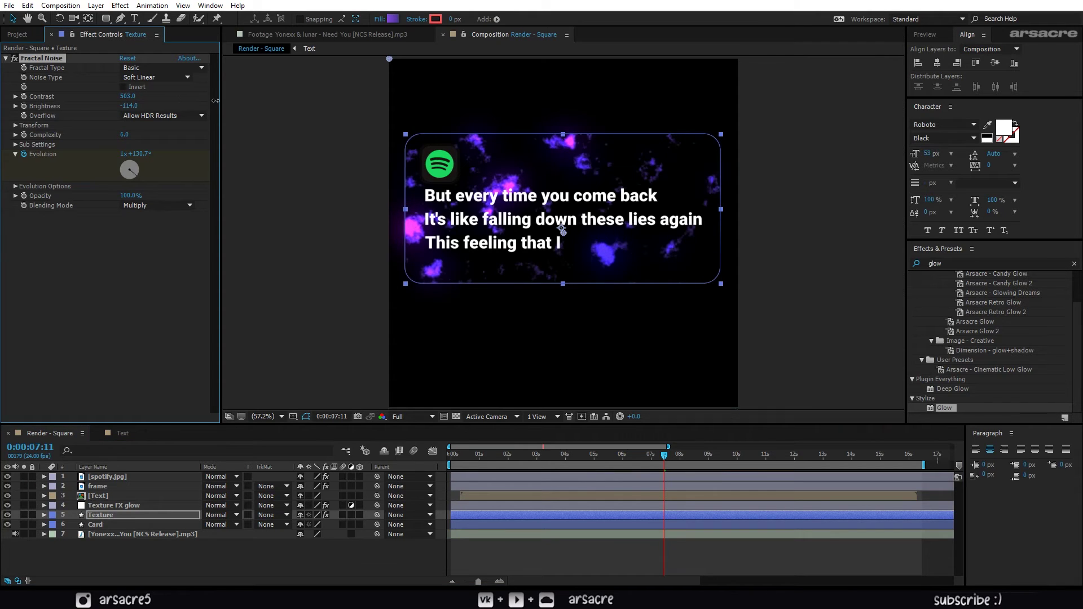
drag(128, 106, 126, 106)
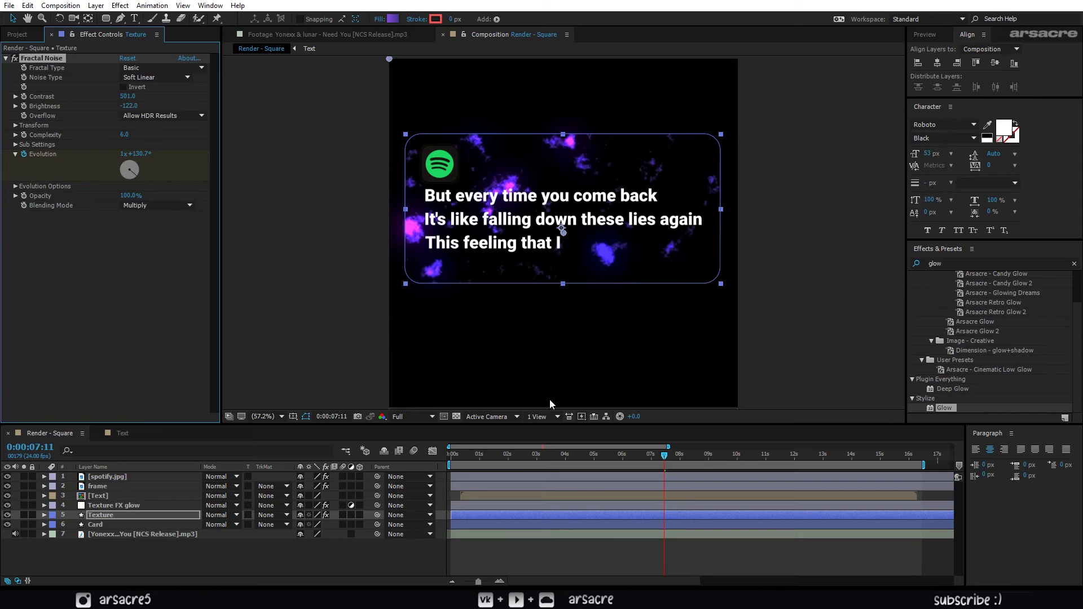
Preview the glowing texture animation at Third resolution, then restore Full resolution and check other moments of the timeline.
key(space)
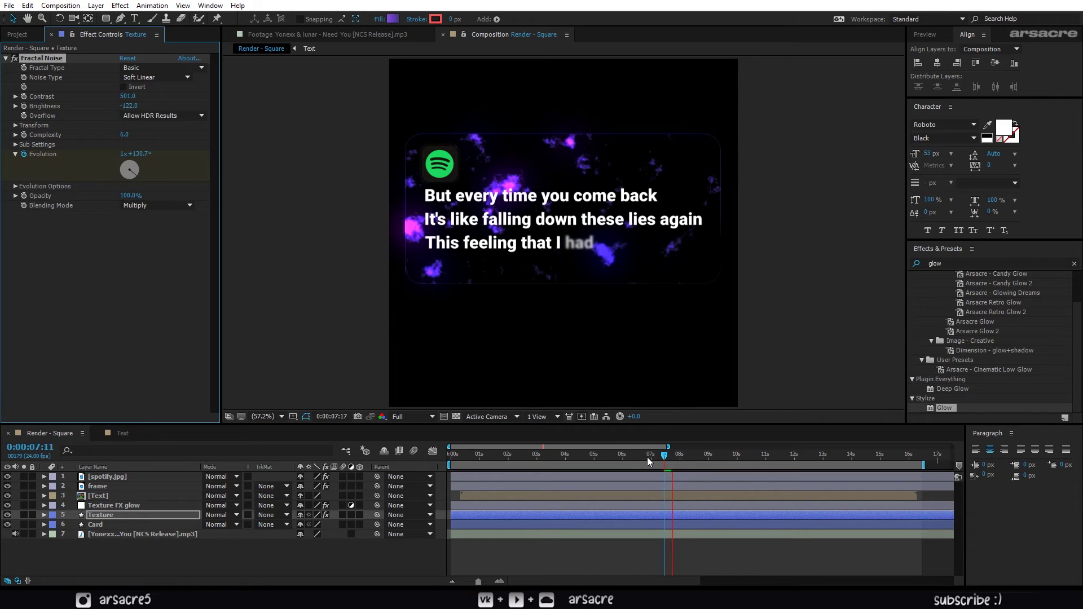
click(412, 416)
click(415, 471)
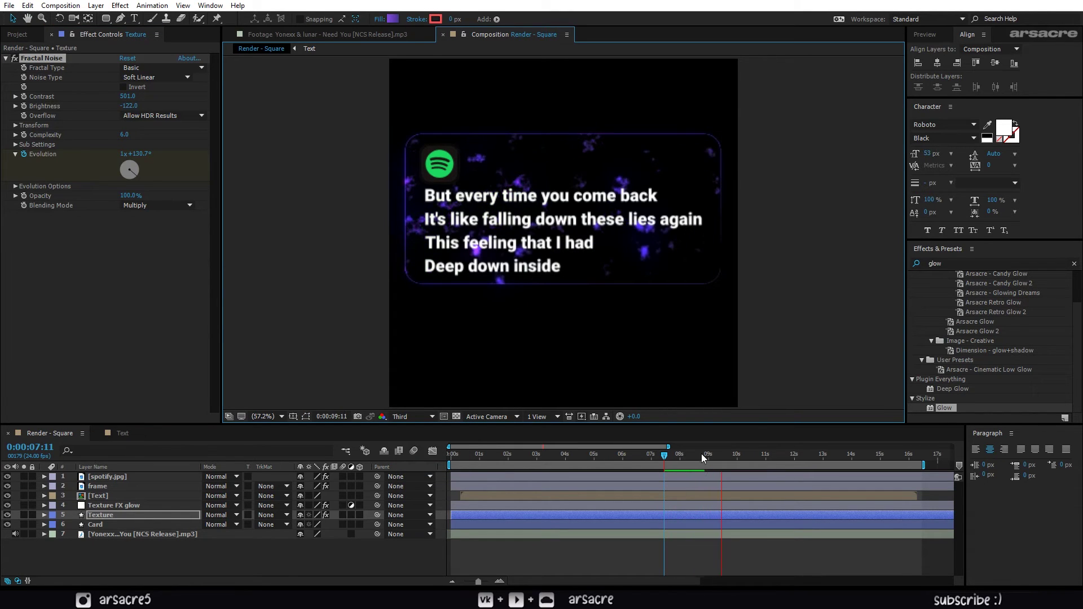
key(space)
drag(676, 456, 555, 475)
click(520, 556)
click(412, 416)
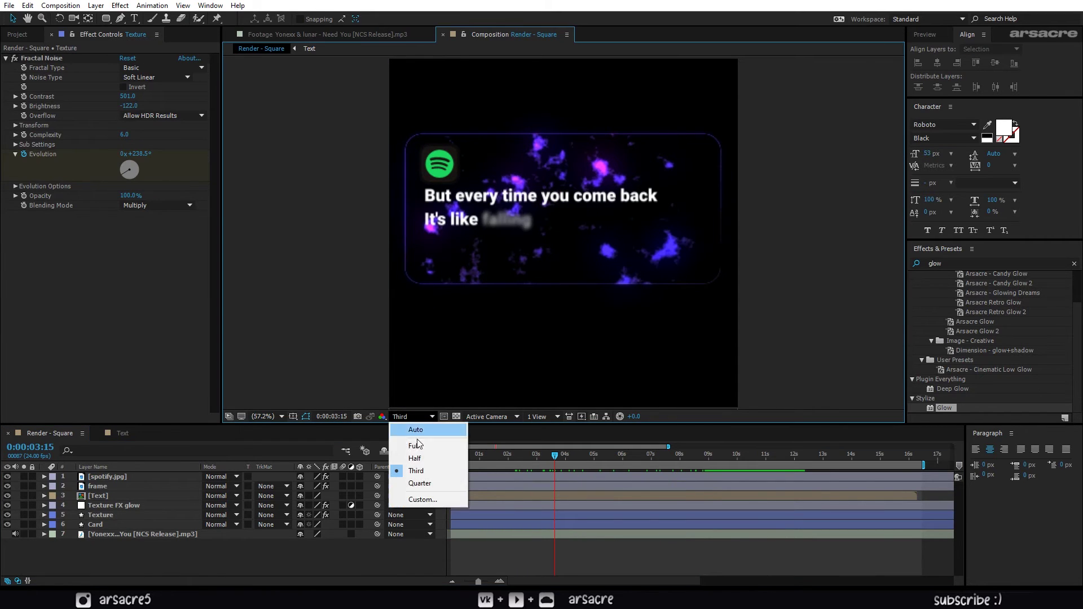
click(416, 444)
drag(563, 464, 718, 458)
Try the Spline and Block noise types in the Texture layer's Fractal Noise effect.
click(138, 515)
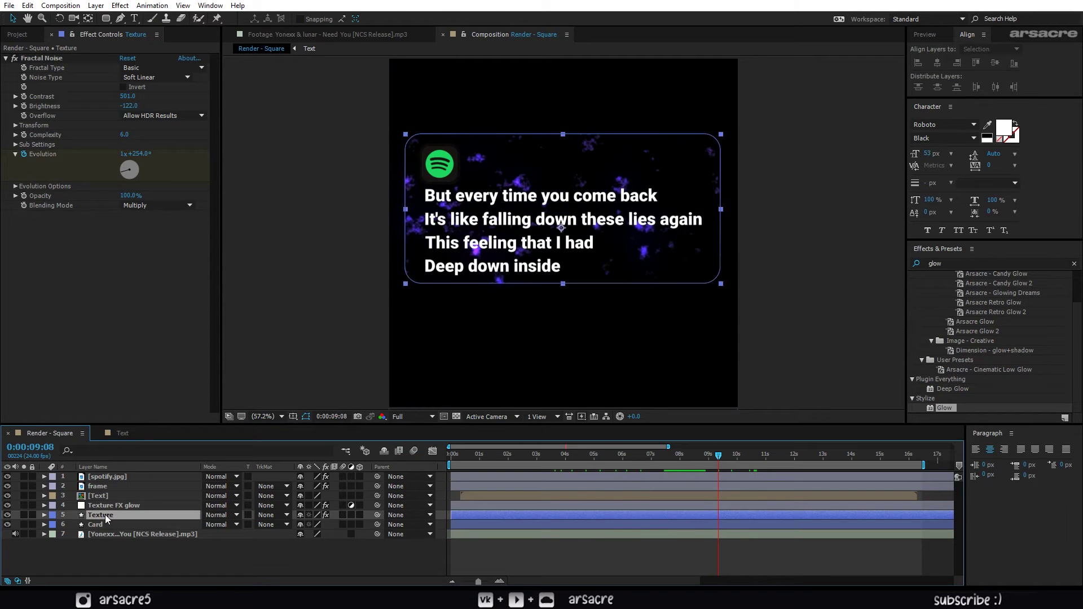
click(156, 77)
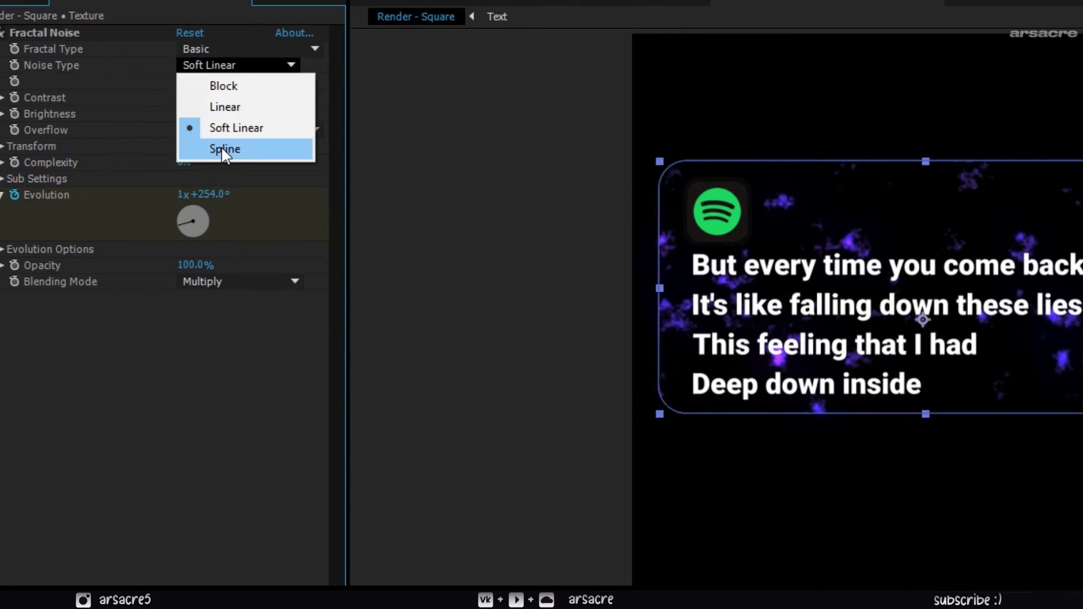
click(224, 149)
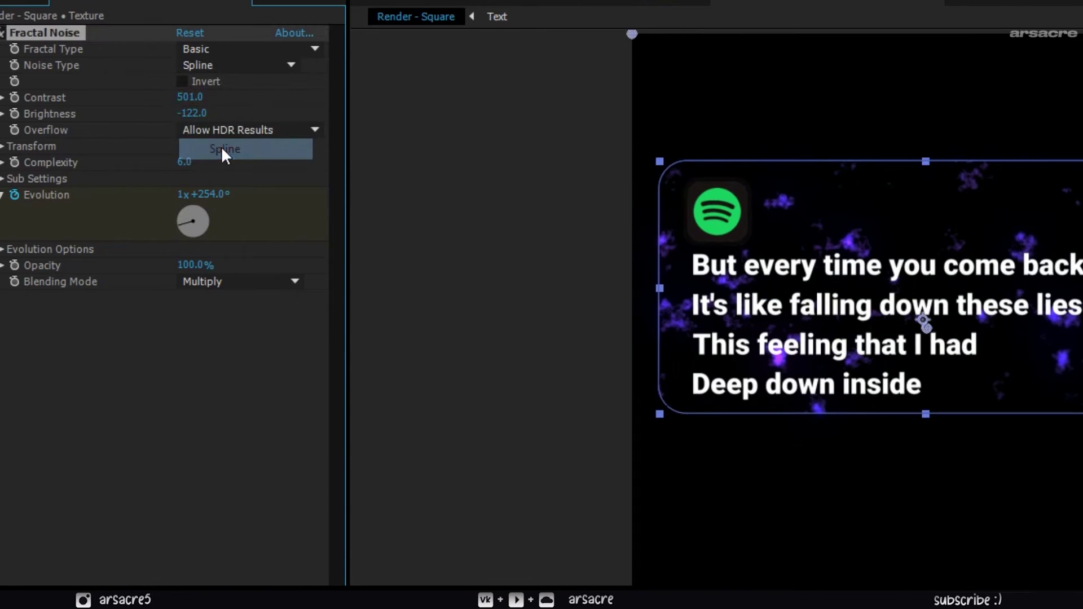
click(235, 65)
click(236, 89)
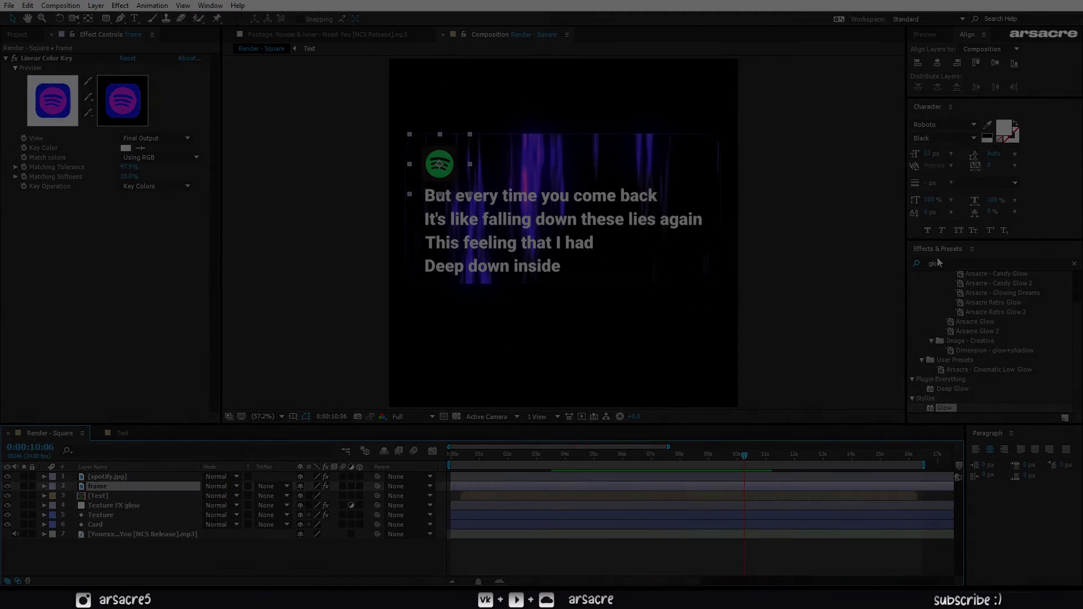
Apply a Fill effect to the frame layer and set its colour to the grey 807474.
text(fill)
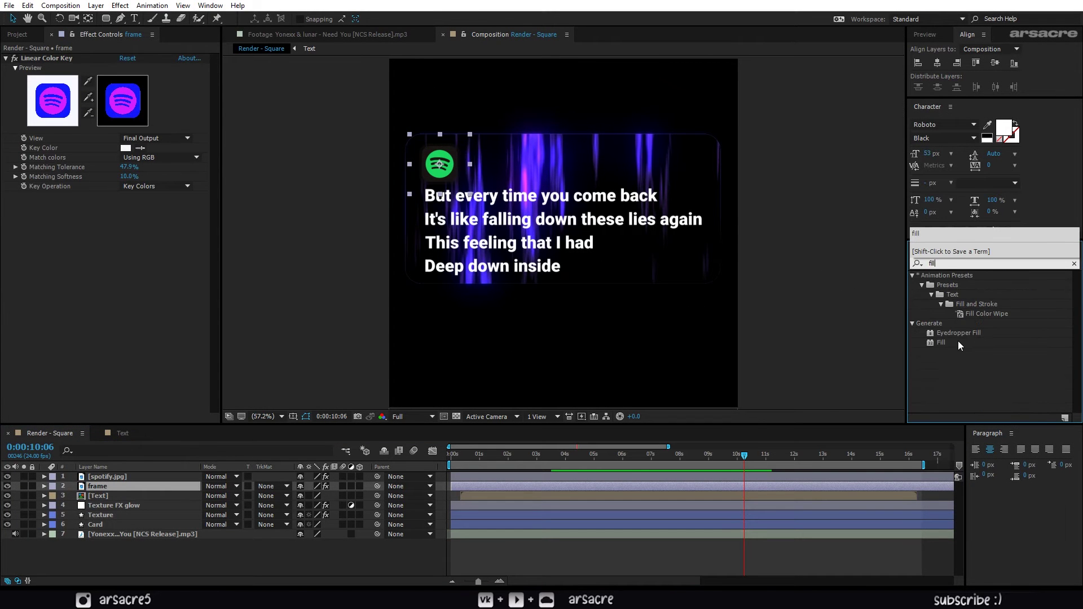
drag(943, 343, 122, 486)
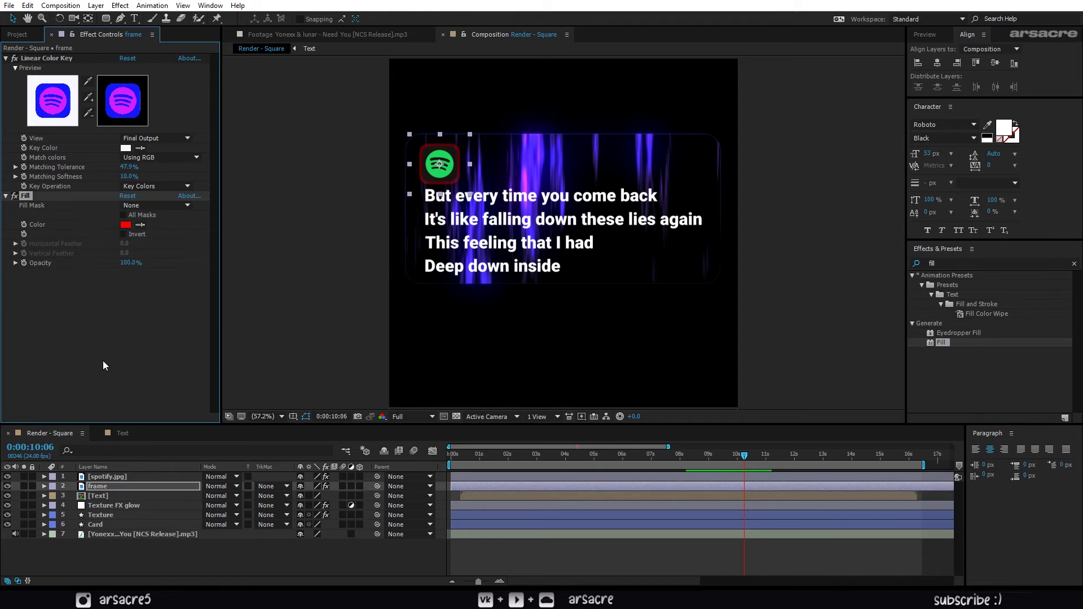
click(125, 225)
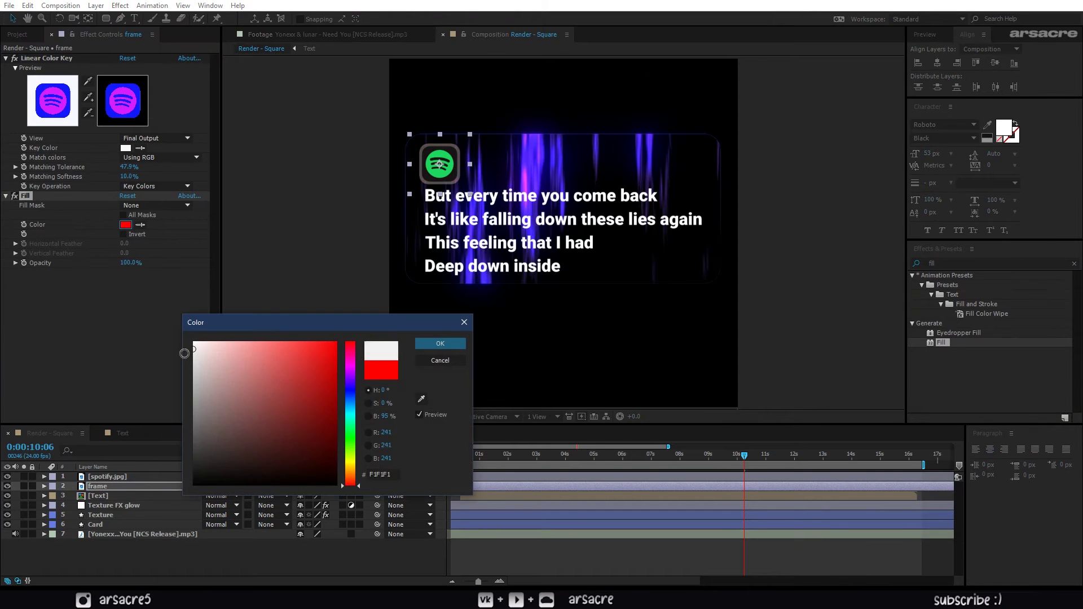
drag(192, 351, 207, 413)
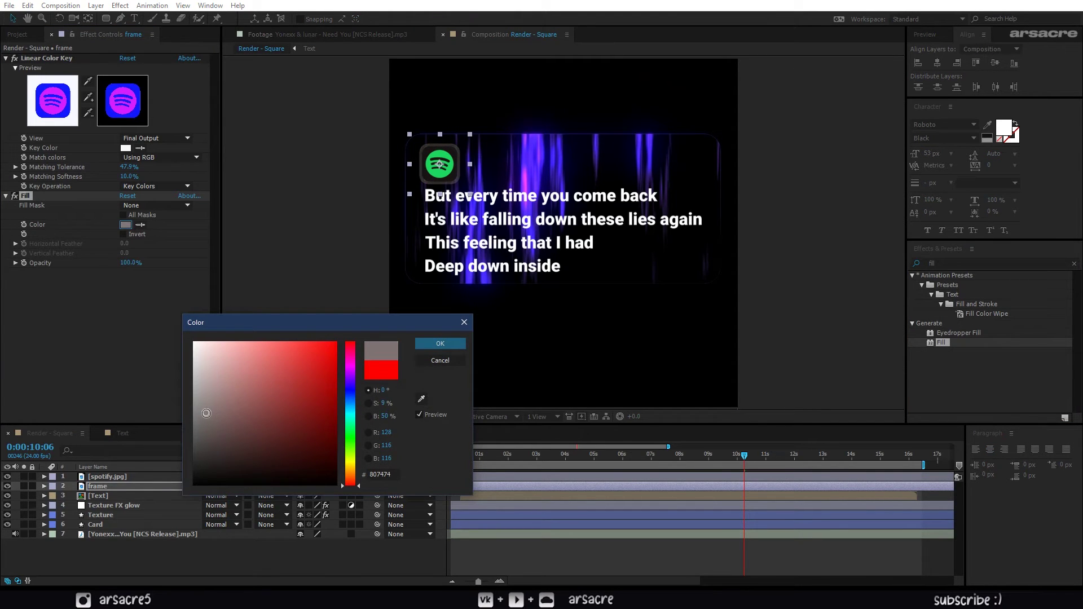
key(Return)
Apply the Invert effect above both Glow effects on the Texture FX glow layer and set its channel to In Phase Chrominance.
click(107, 506)
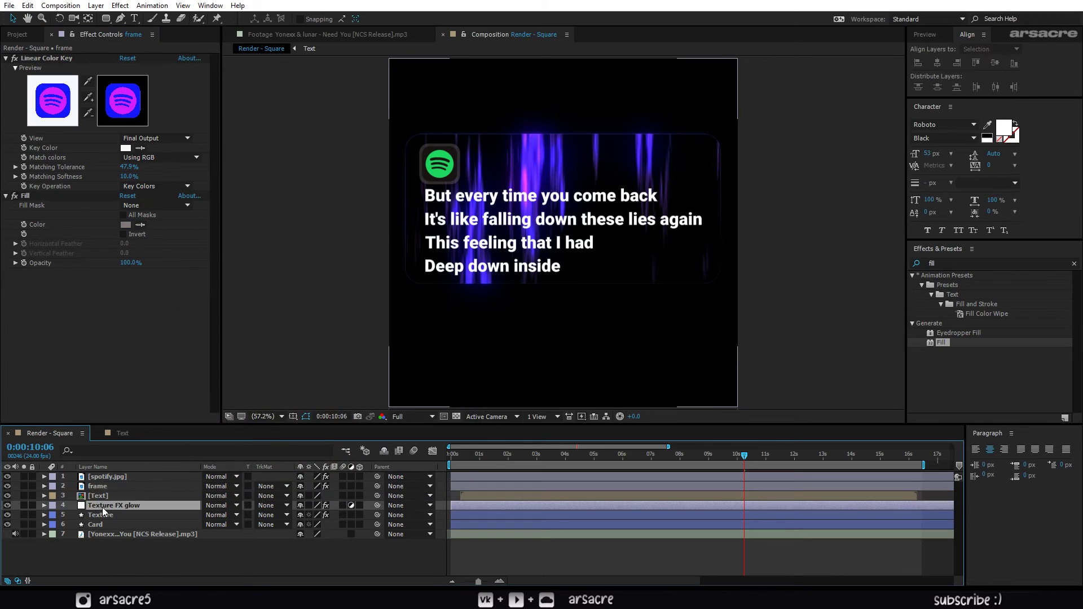
click(6, 58)
click(6, 68)
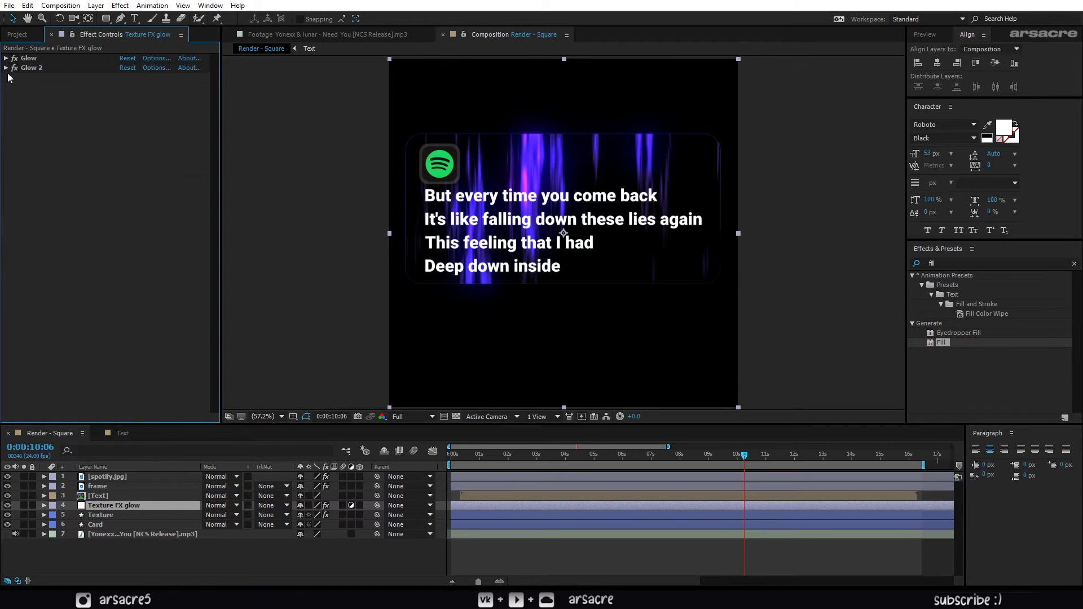
click(938, 263)
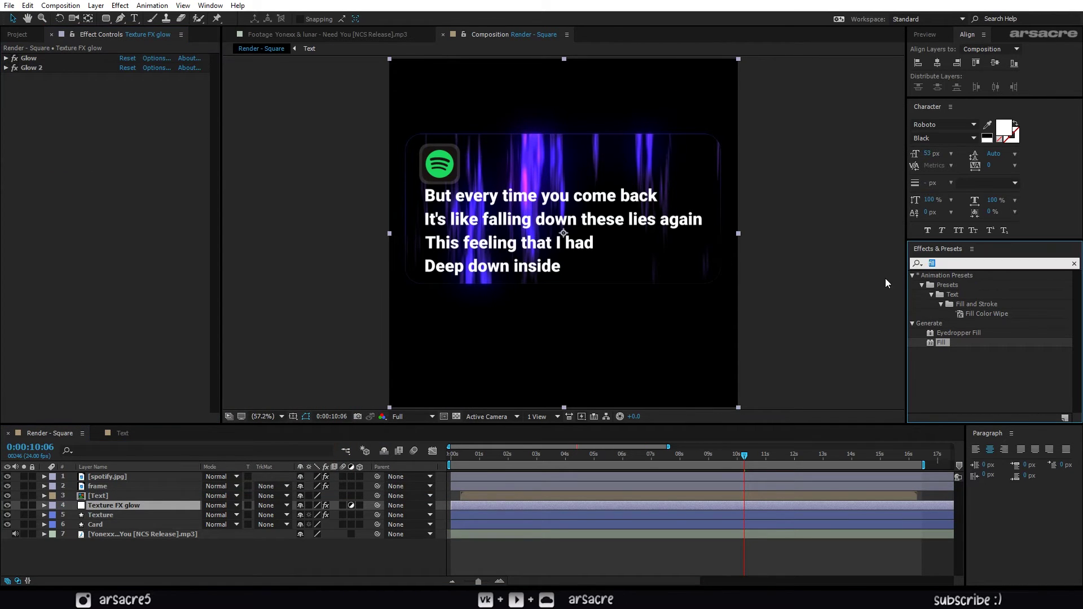
text(invert)
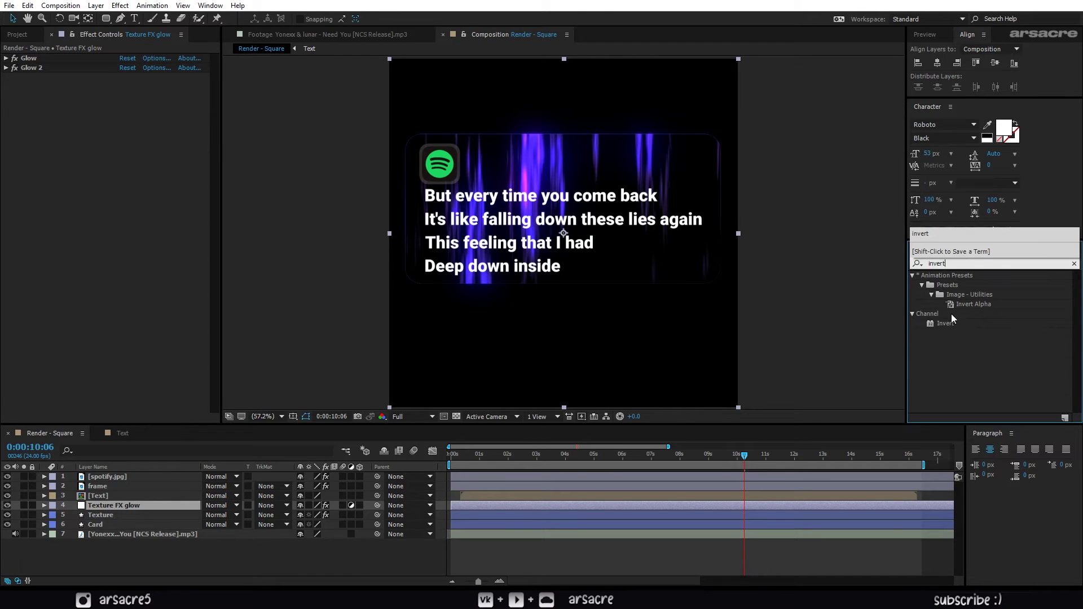
drag(945, 323, 58, 53)
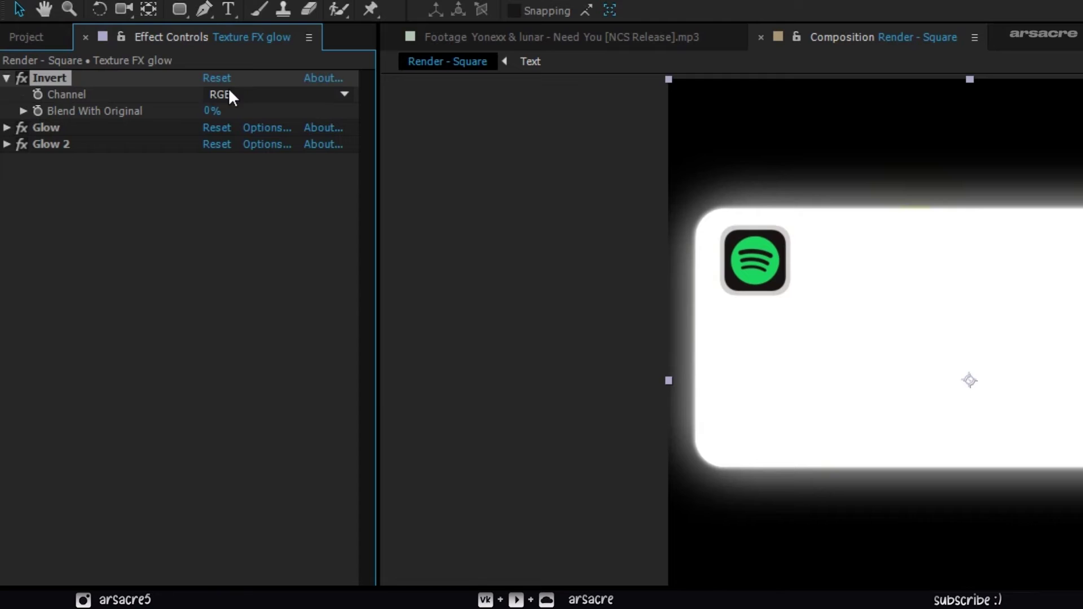
click(231, 96)
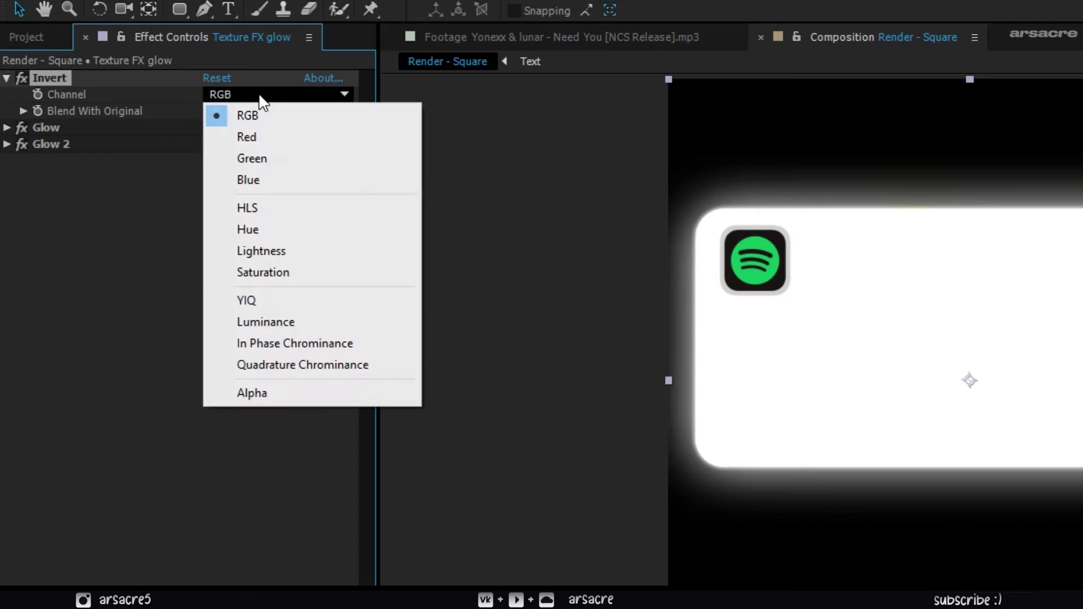
click(276, 343)
Insert Color Balance (HLS) between Invert and Glow on the Texture FX glow layer and shift its hue to turn the texture green.
click(966, 263)
text(h)
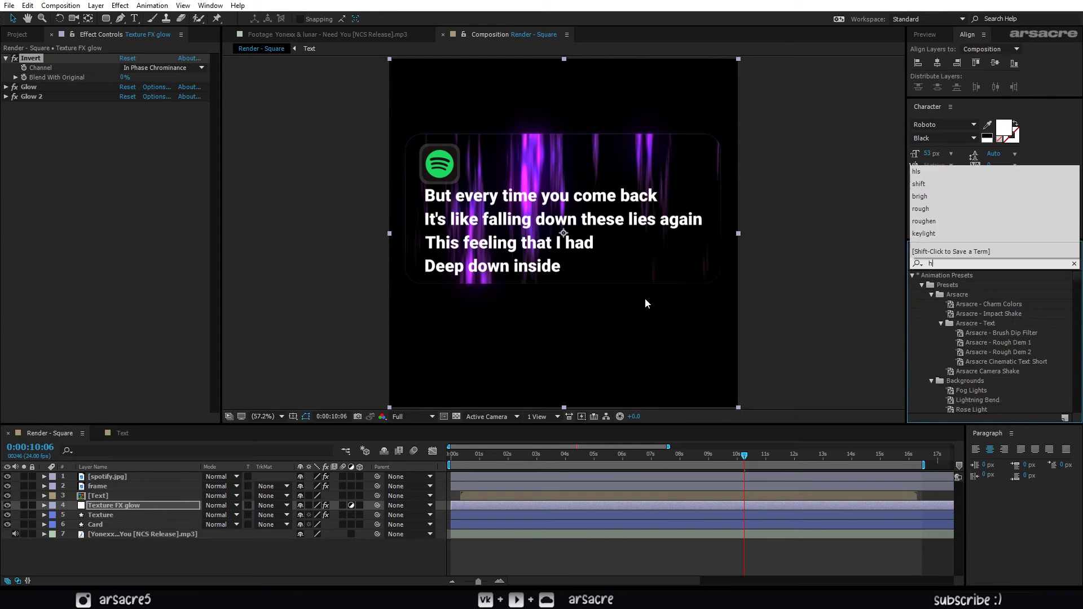
text(ls)
drag(964, 281, 89, 72)
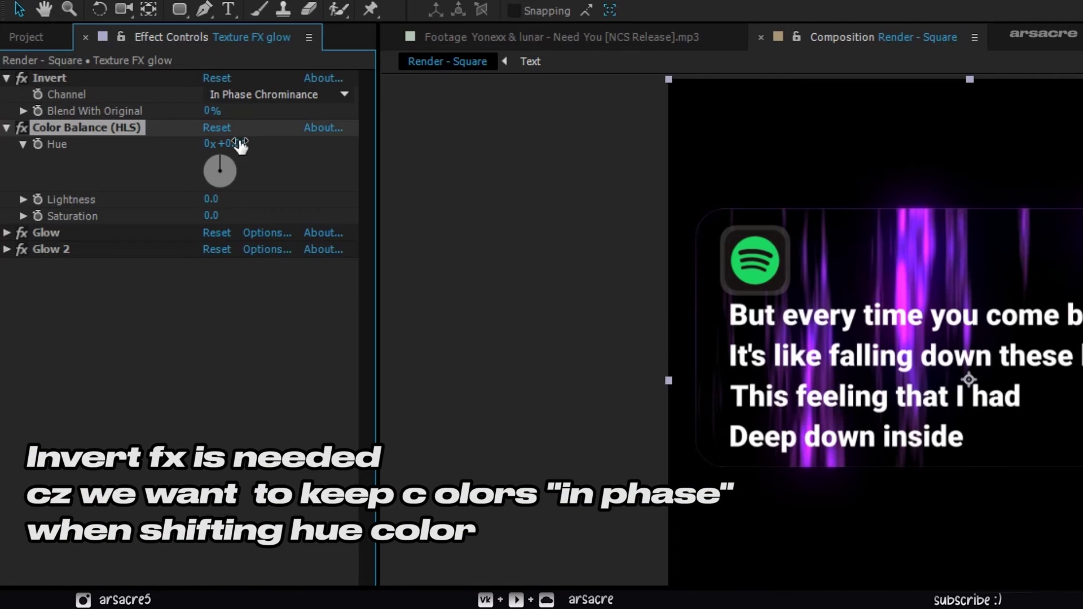
drag(241, 146, 16, 167)
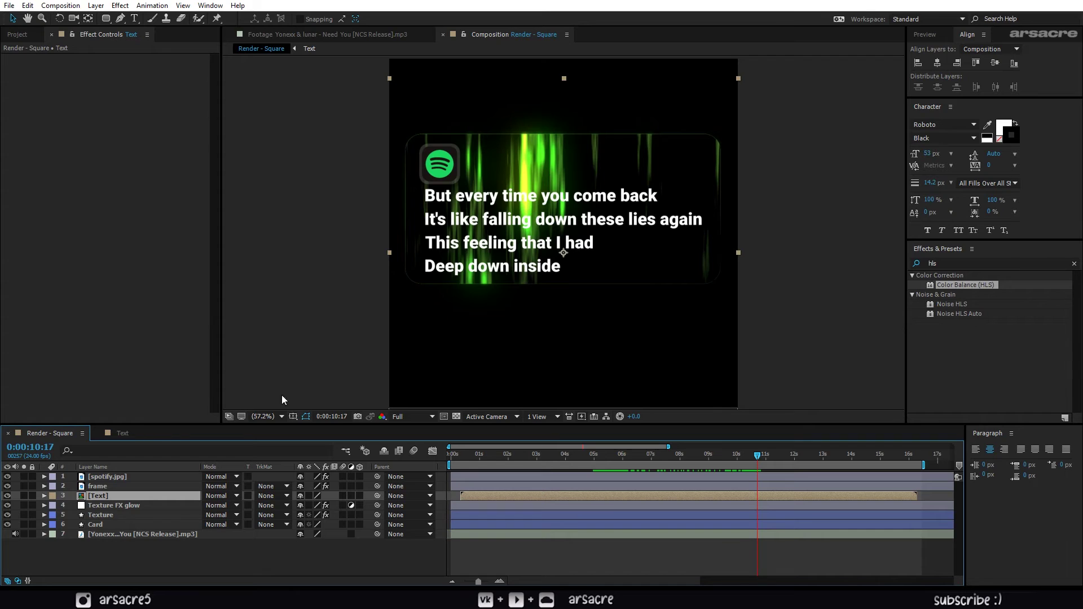
Open the Text composition, collapse the expanded lyric layer's properties and select all six lyric layers.
click(123, 433)
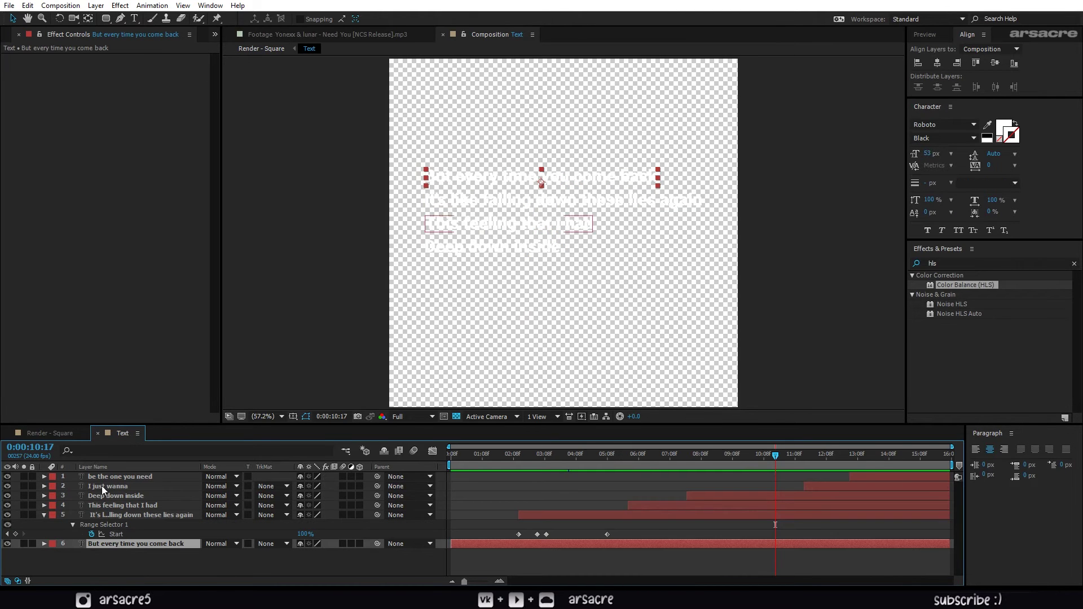
click(45, 516)
shift+click(114, 478)
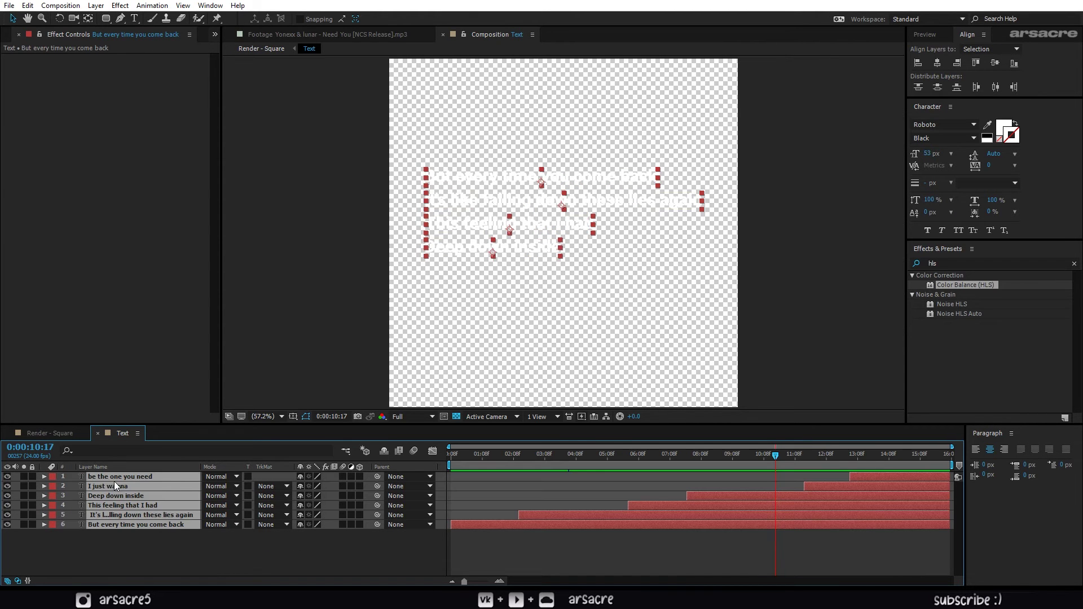
Toggle the Text composition's transparency grid off and back on to compare the lyrics on both backgrounds.
click(457, 417)
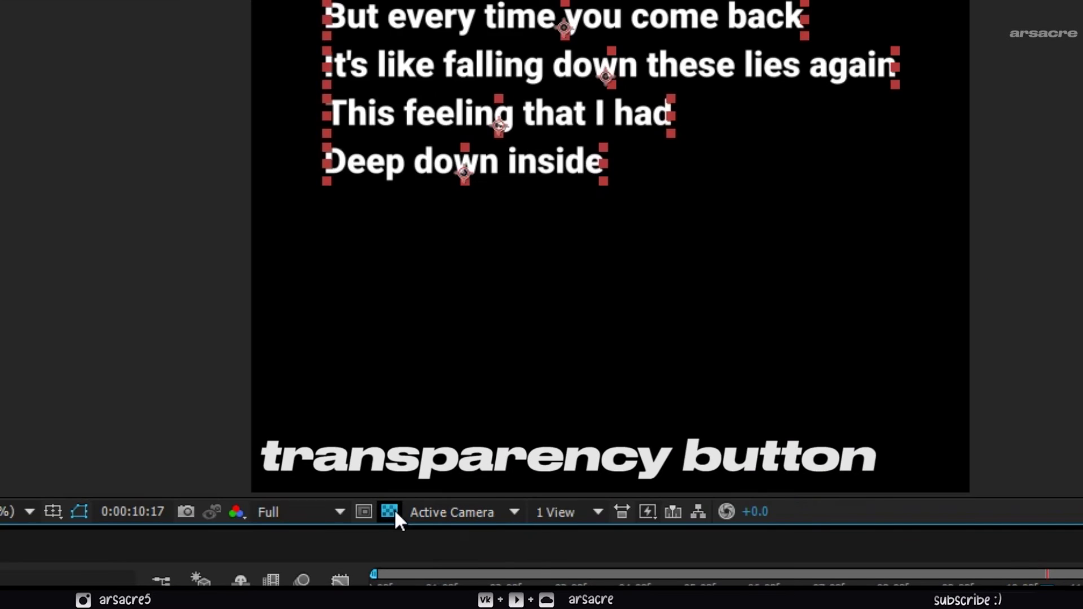
click(457, 417)
click(394, 509)
click(394, 509)
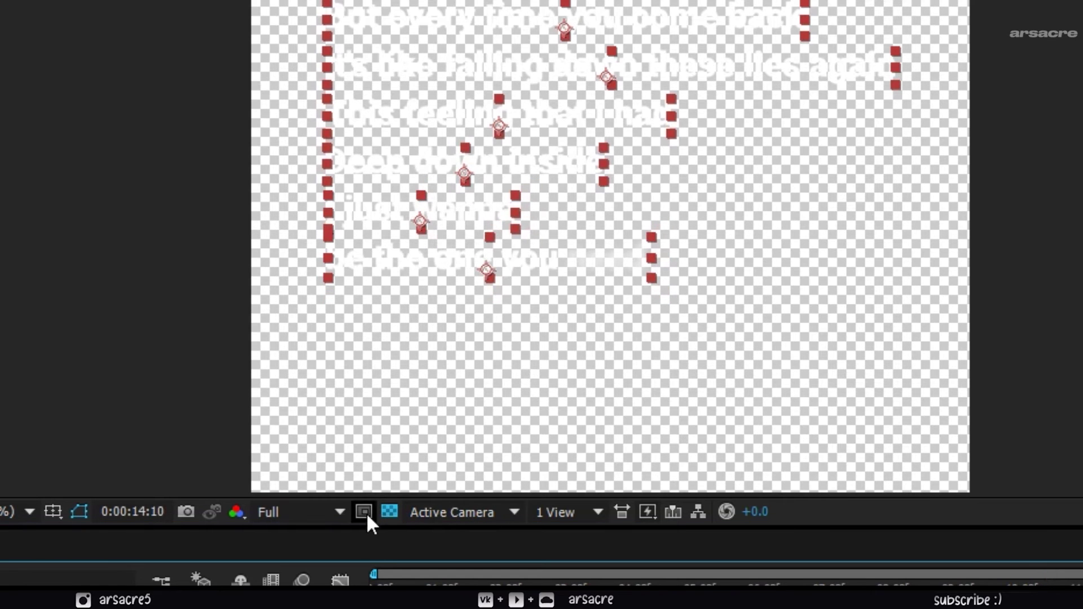
click(390, 511)
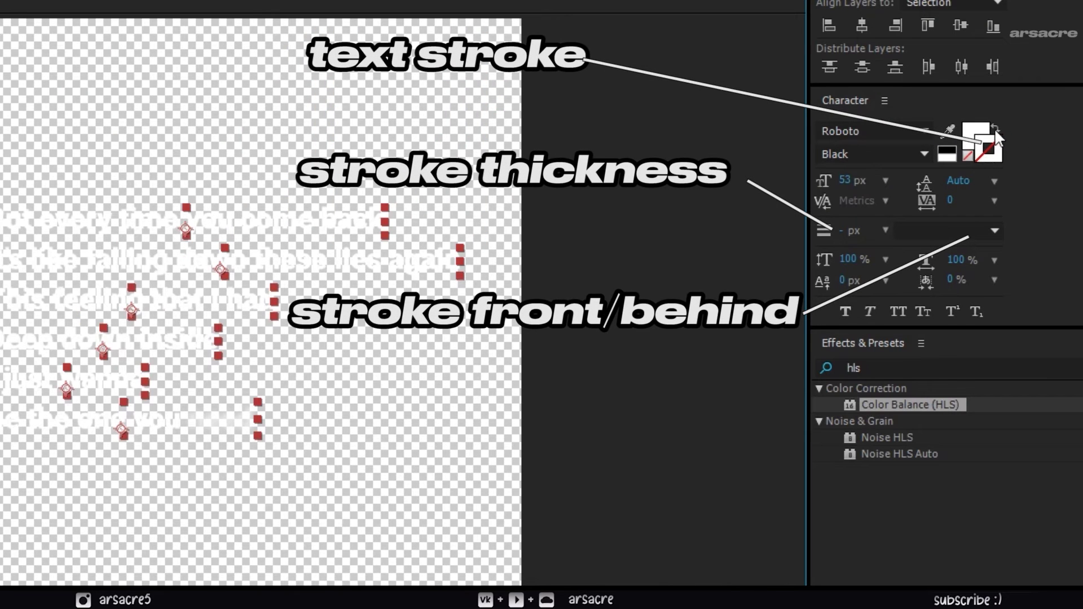
Give all six lyric layers a 7.7 px stroke in colour 191919, ordered as All Fills Over All Strokes.
click(998, 151)
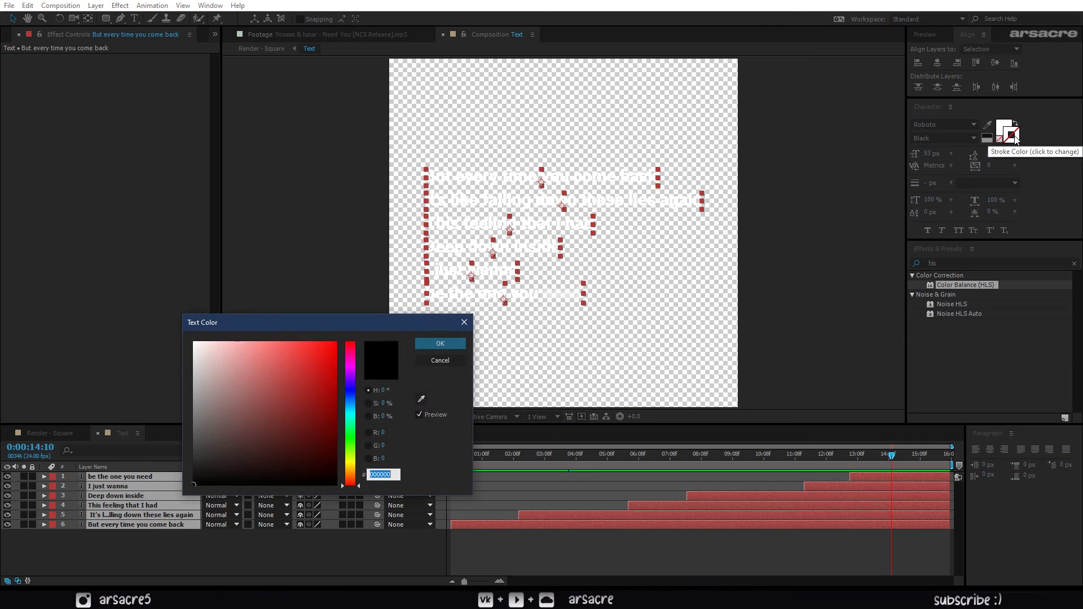
mouse_move(206, 470)
mouse_down()
mouse_move(197, 457)
mouse_move(190, 477)
mouse_move(193, 466)
mouse_up()
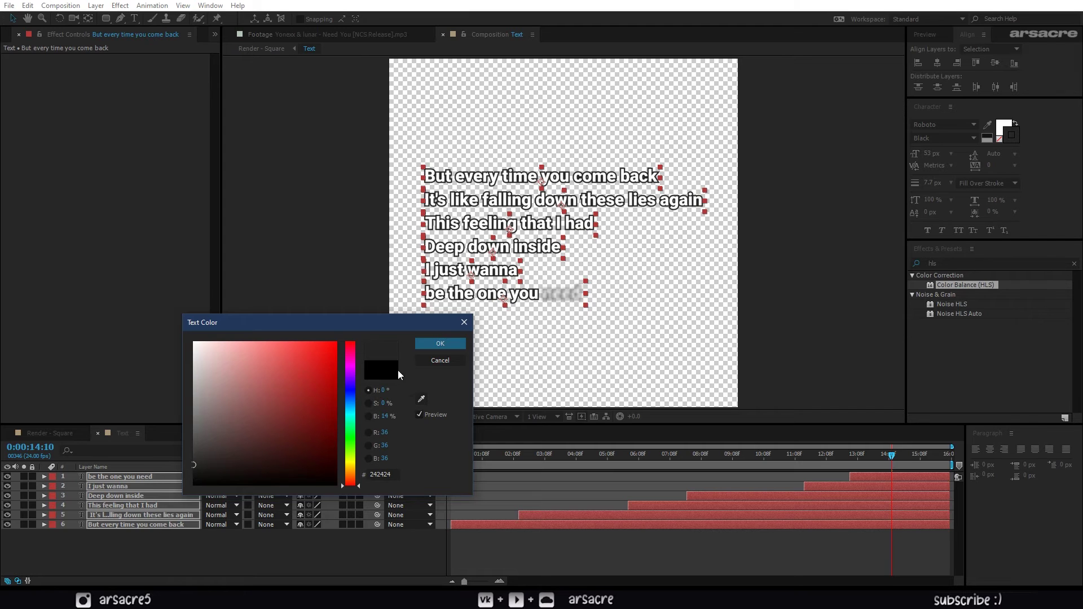
click(375, 344)
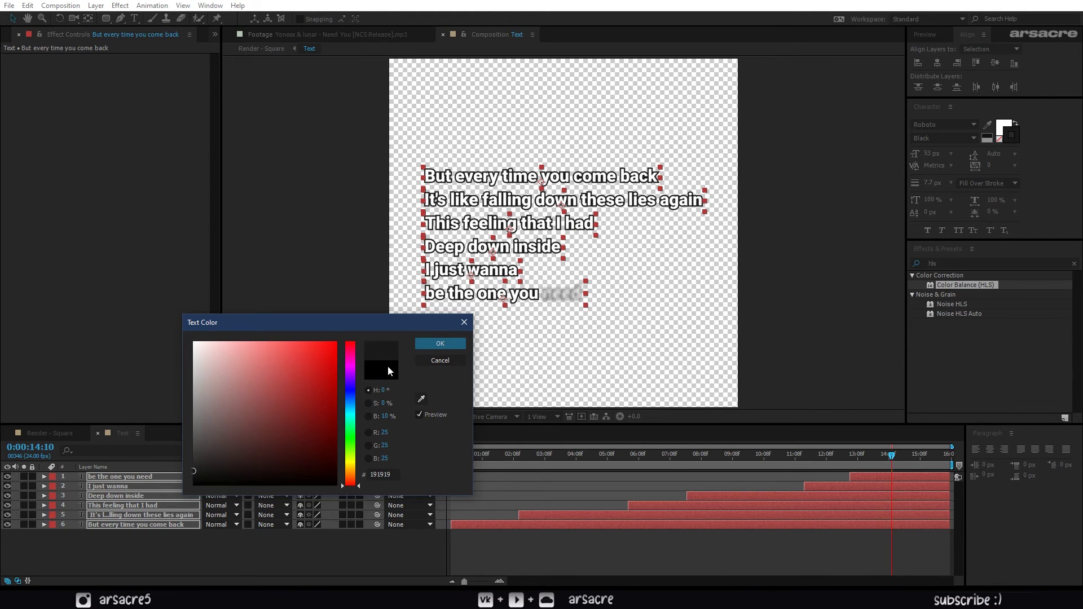
key(Return)
click(993, 183)
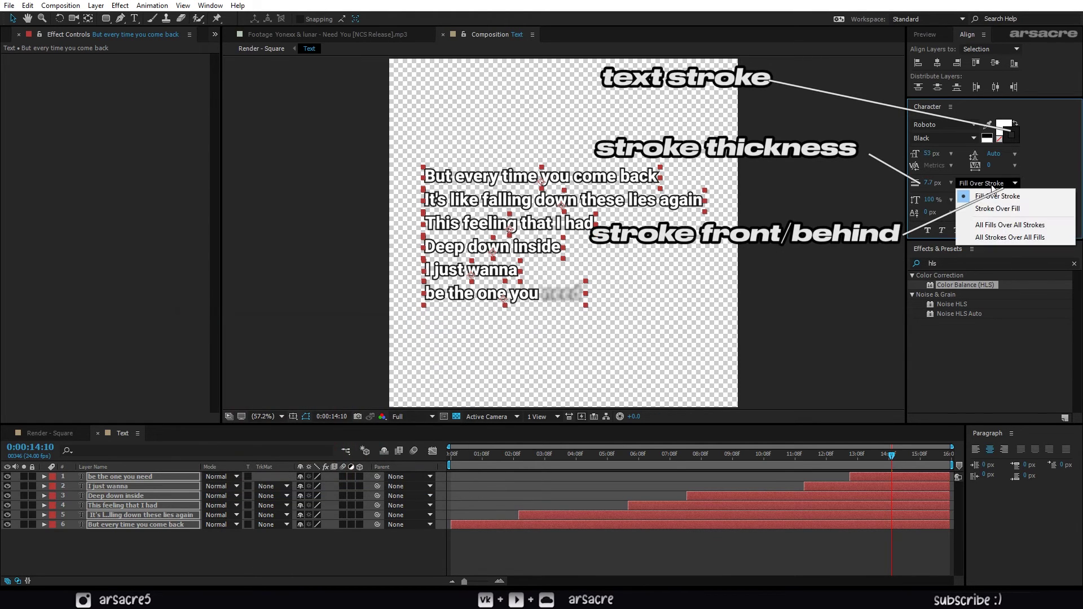
click(1014, 225)
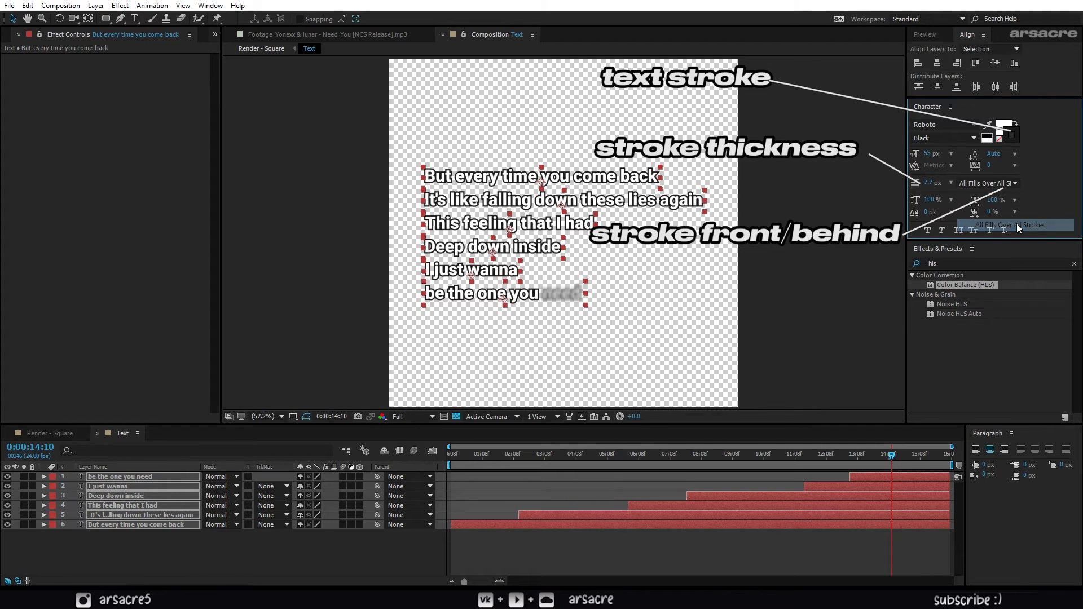
Set the stroke width of all six lyric layers to 14 px and check the lyrics in the Render - Square composition.
drag(928, 182, 932, 183)
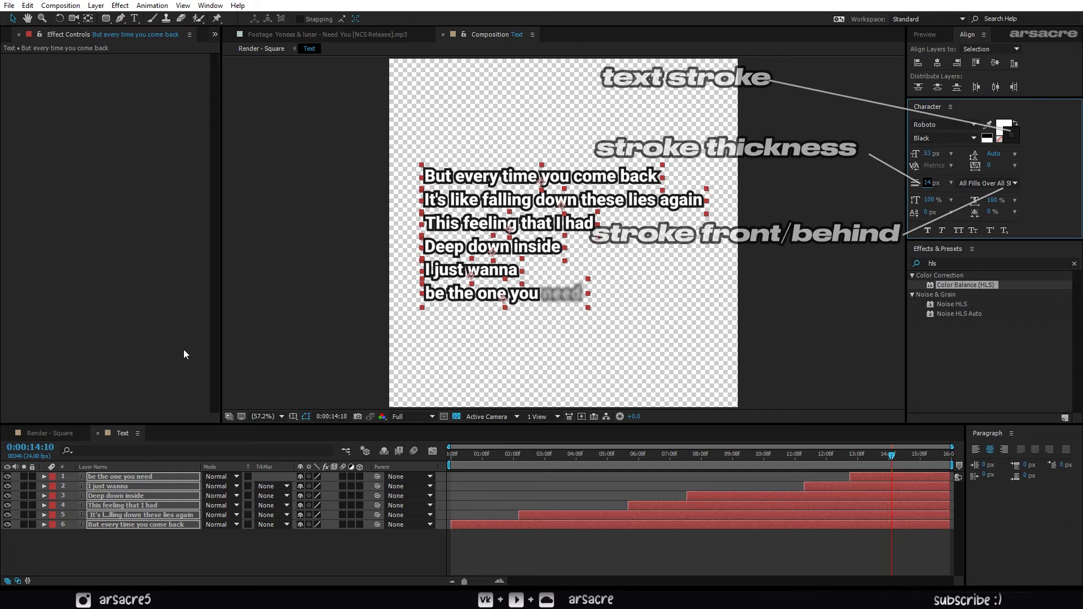
click(50, 434)
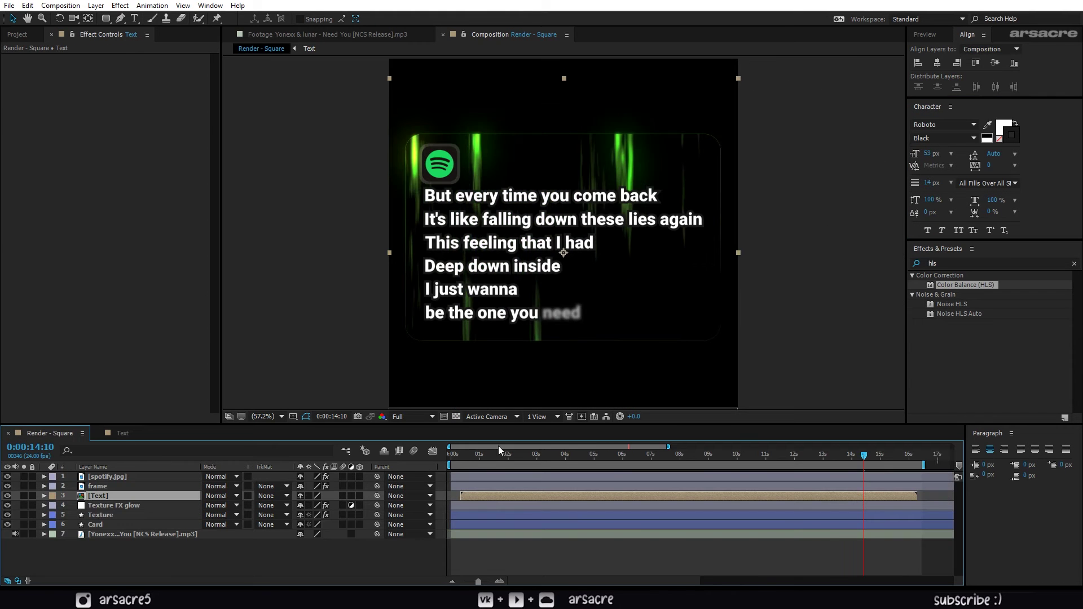
drag(508, 456, 545, 456)
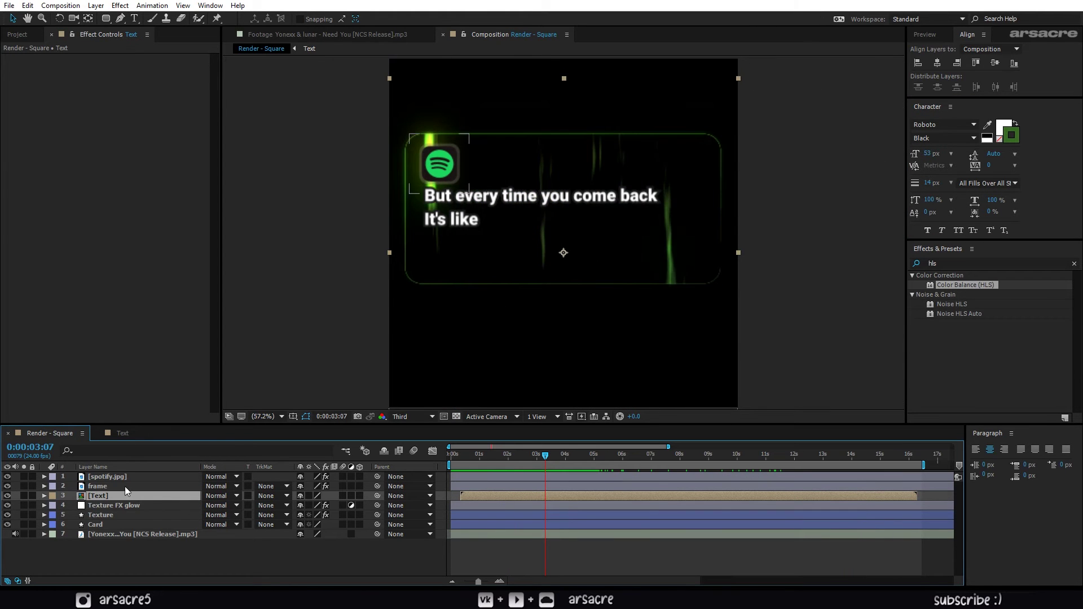
Turn off the Invert and Color Balance (HLS) effects on the Texture FX glow layer, leaving both glows on.
click(101, 505)
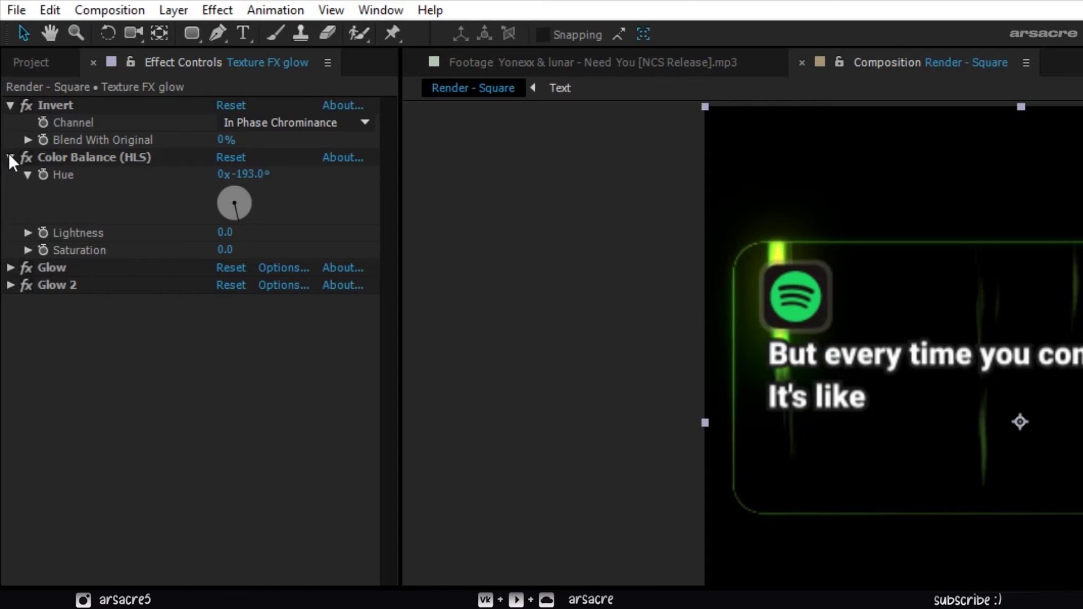
click(6, 87)
click(14, 105)
click(26, 105)
click(26, 122)
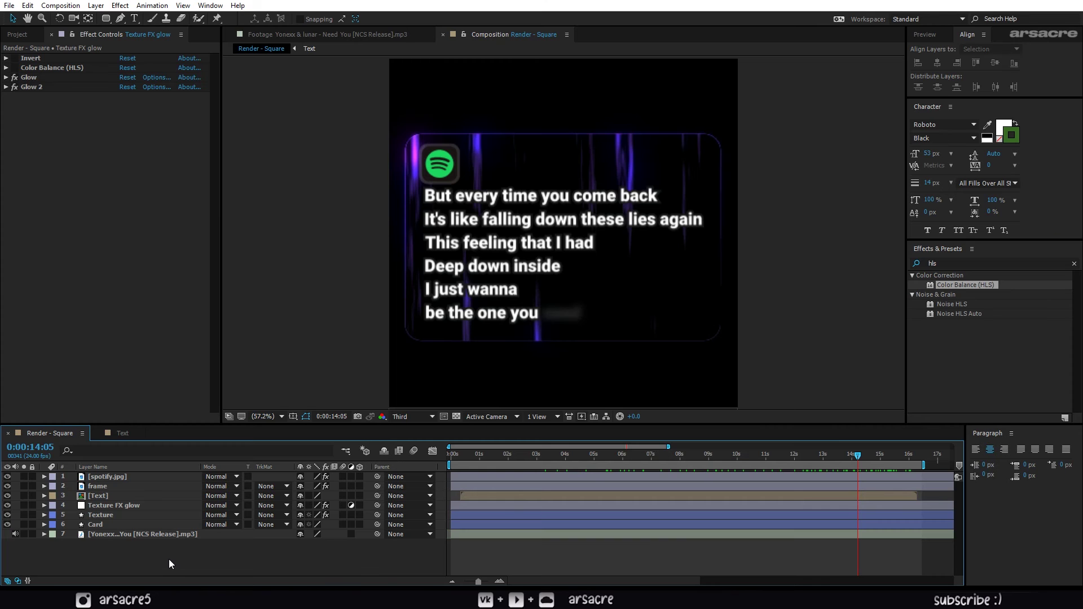
Add an adjustment layer to the Render - Square composition and name it 3D move.
right_click(173, 552)
mouse_move(221, 446)
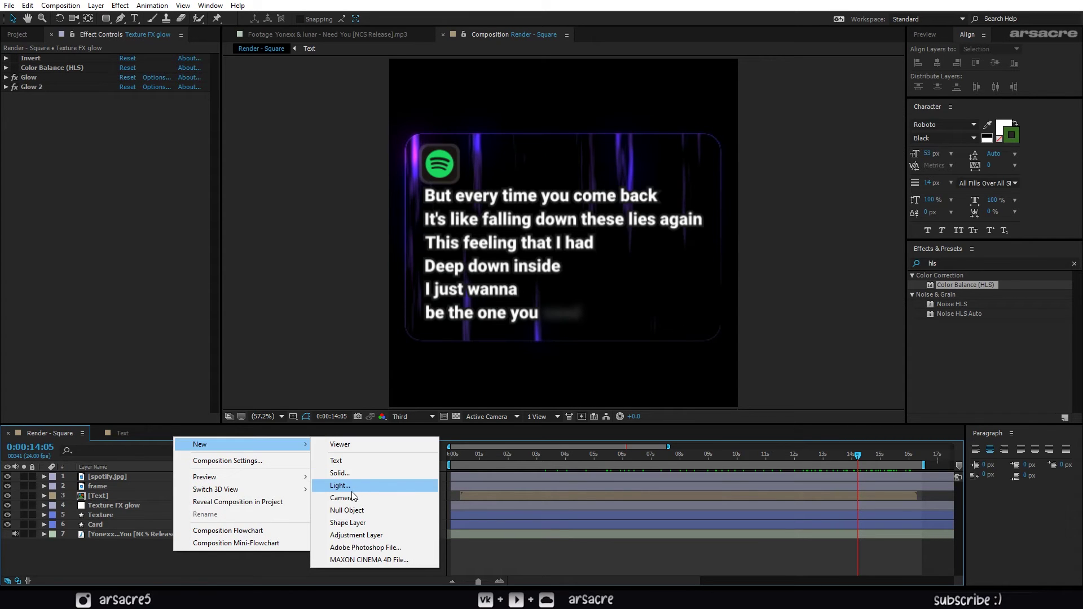
click(353, 534)
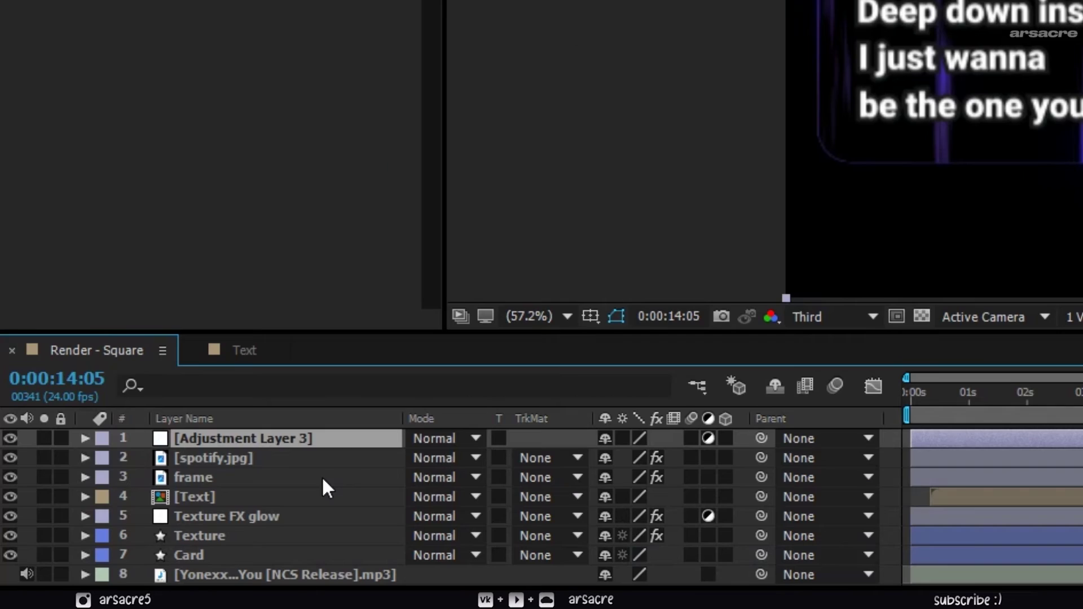
key(Return)
text(3D m)
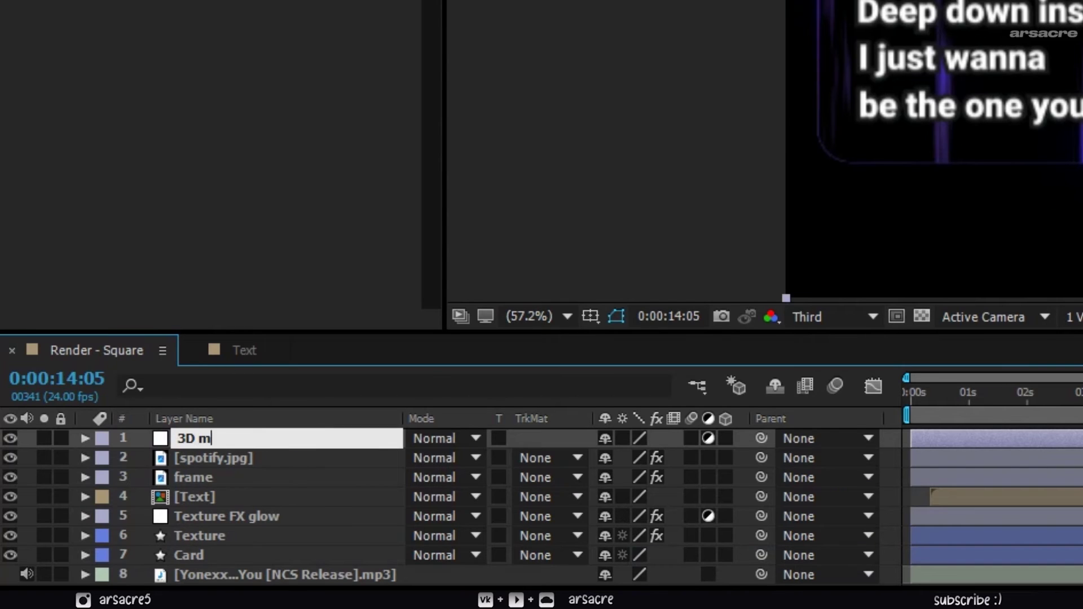
text(ove)
key(Return)
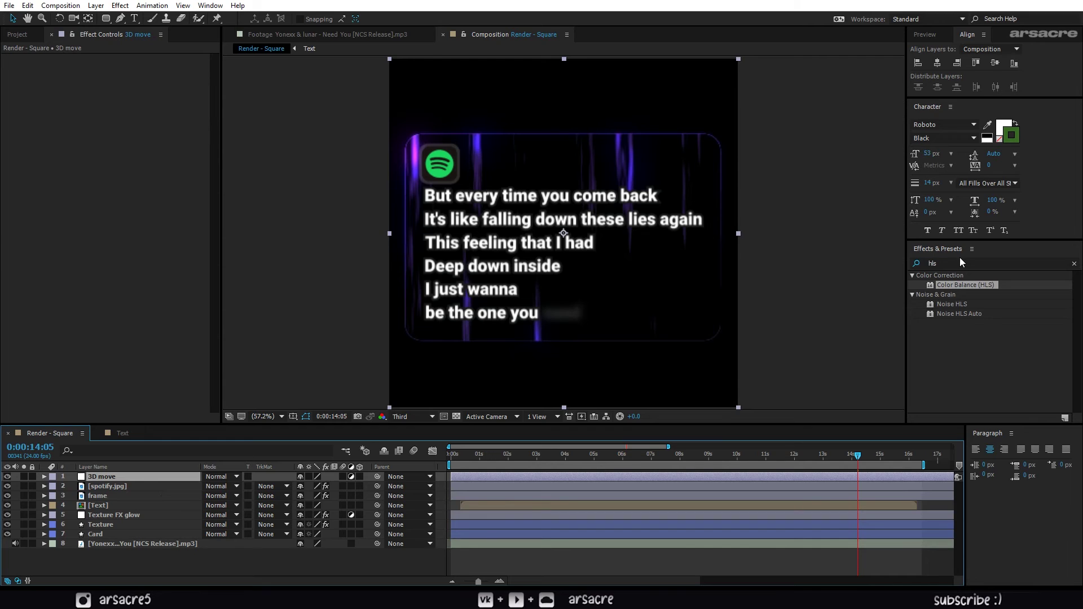
Find the Basic 3D effect and apply it to the 3D move adjustment layer.
click(960, 261)
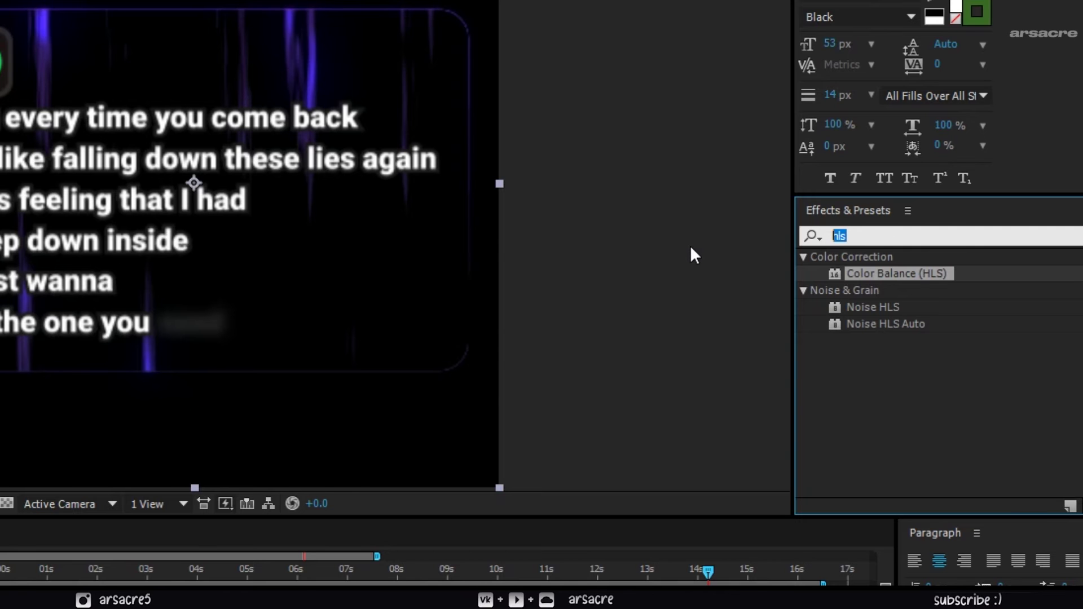
text(basic)
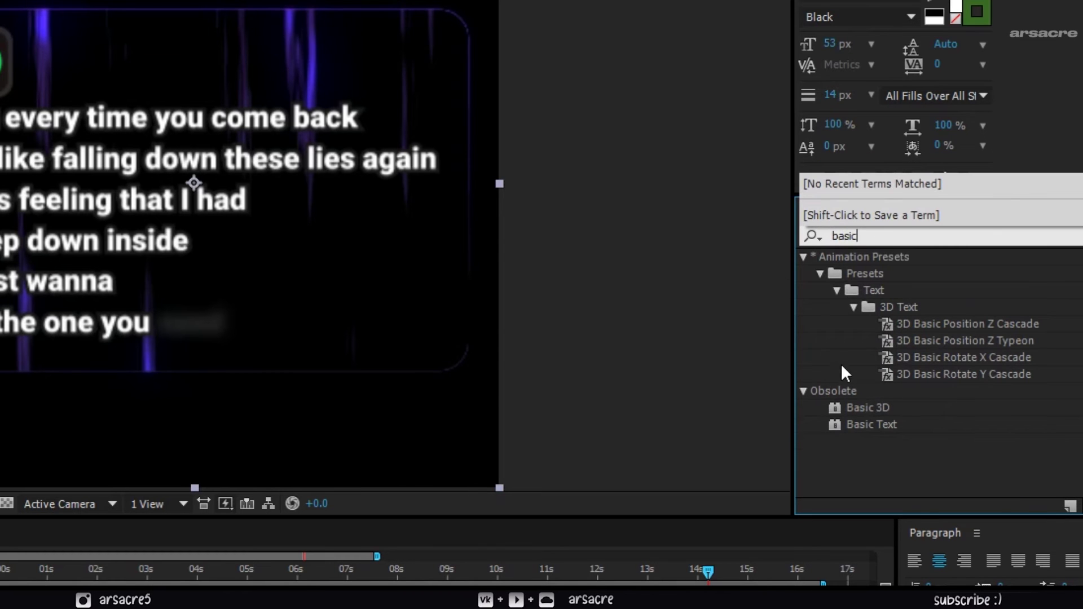
drag(868, 406, 54, 579)
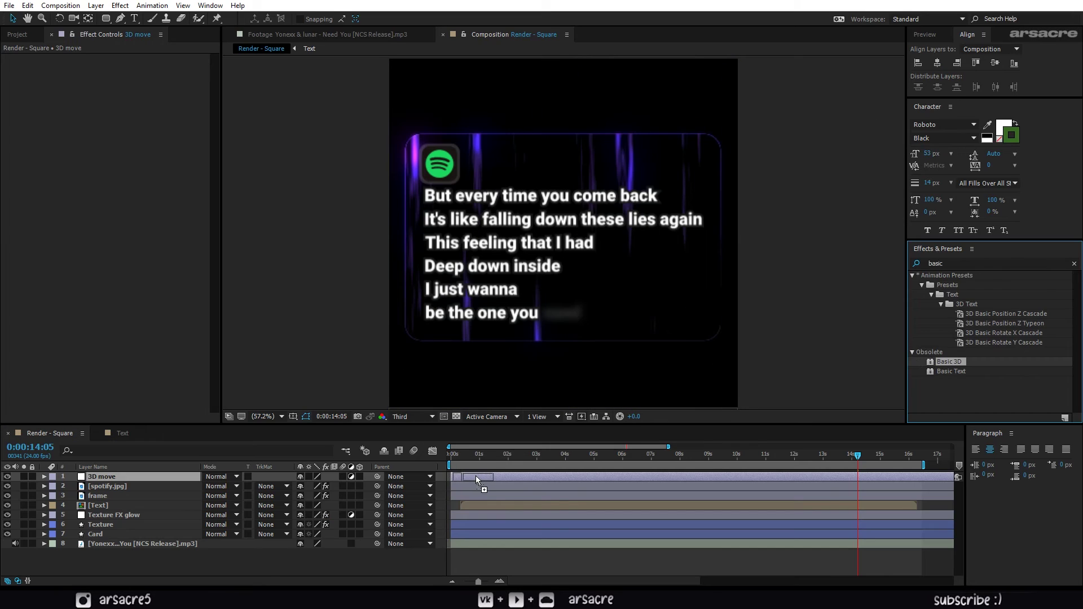
drag(476, 476, 475, 476)
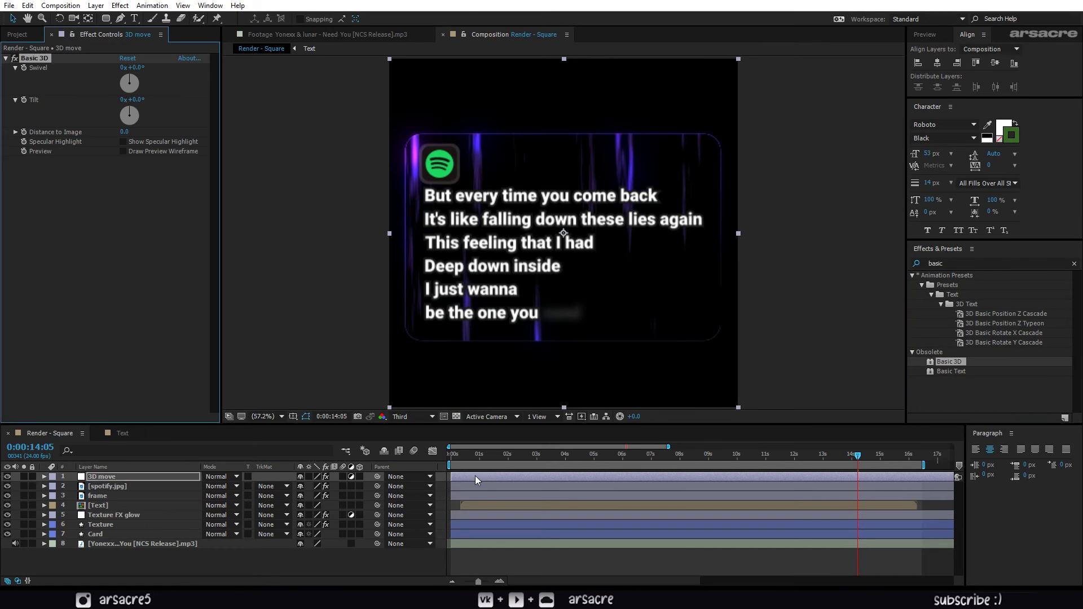
Create a 1080 x 1080 px solid layer named BG in the Render - Square composition.
right_click(370, 561)
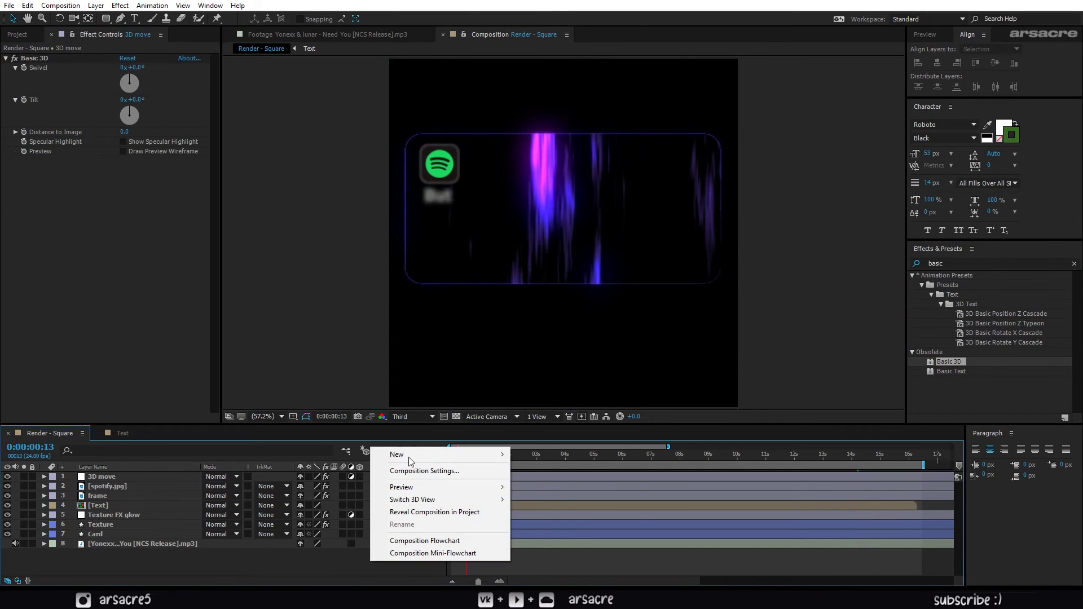
mouse_move(409, 454)
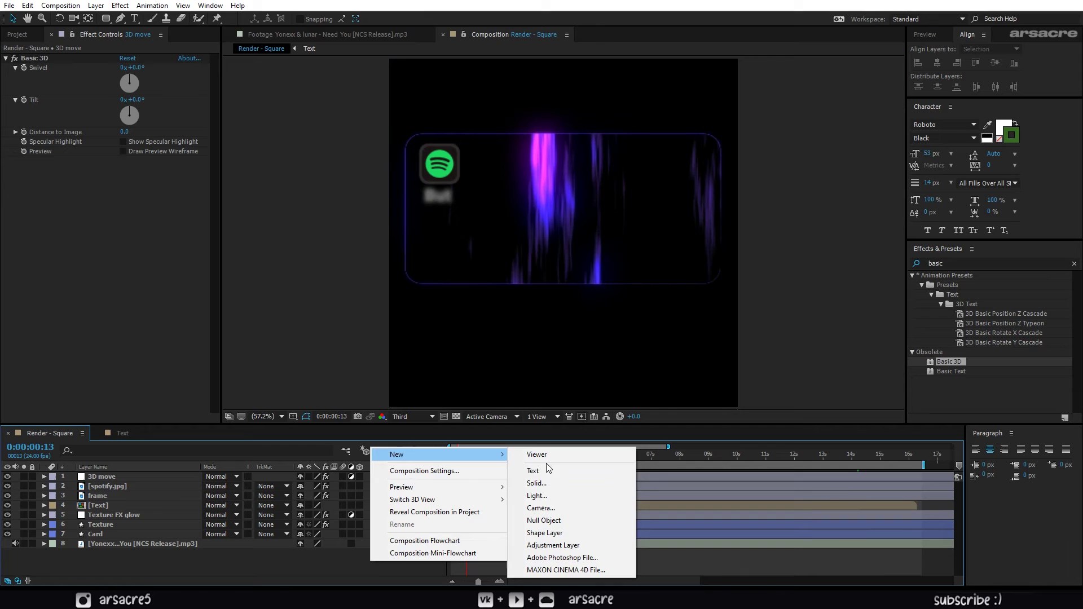
click(536, 483)
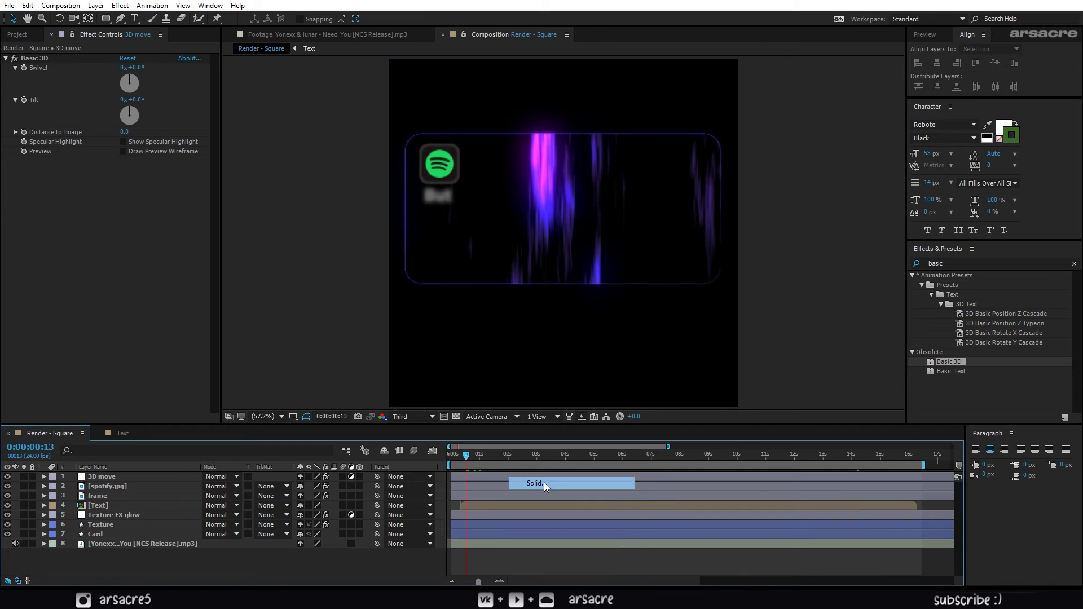
text(BG)
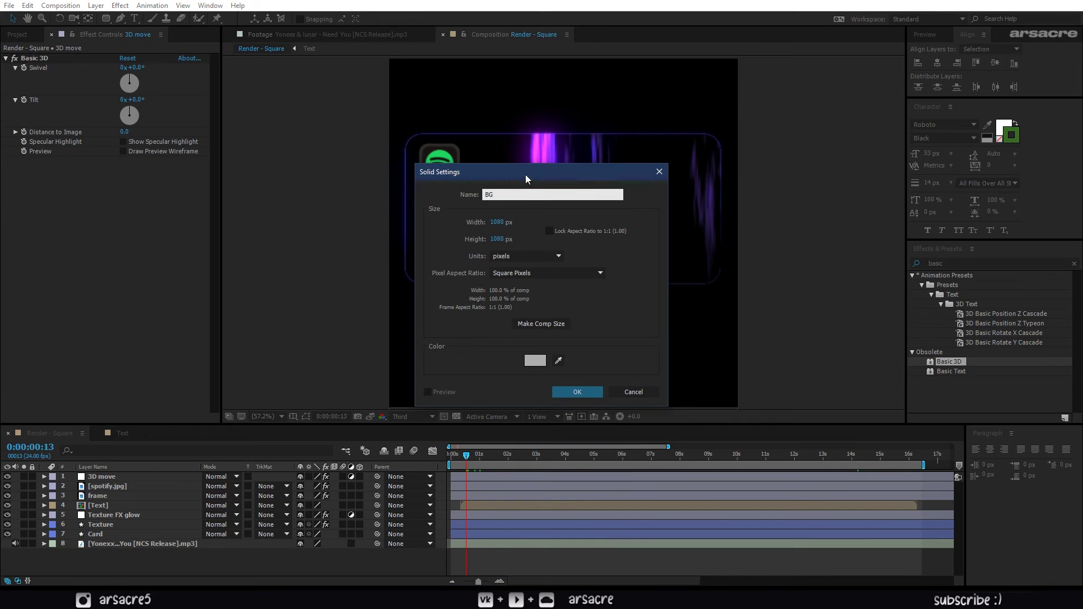
click(577, 391)
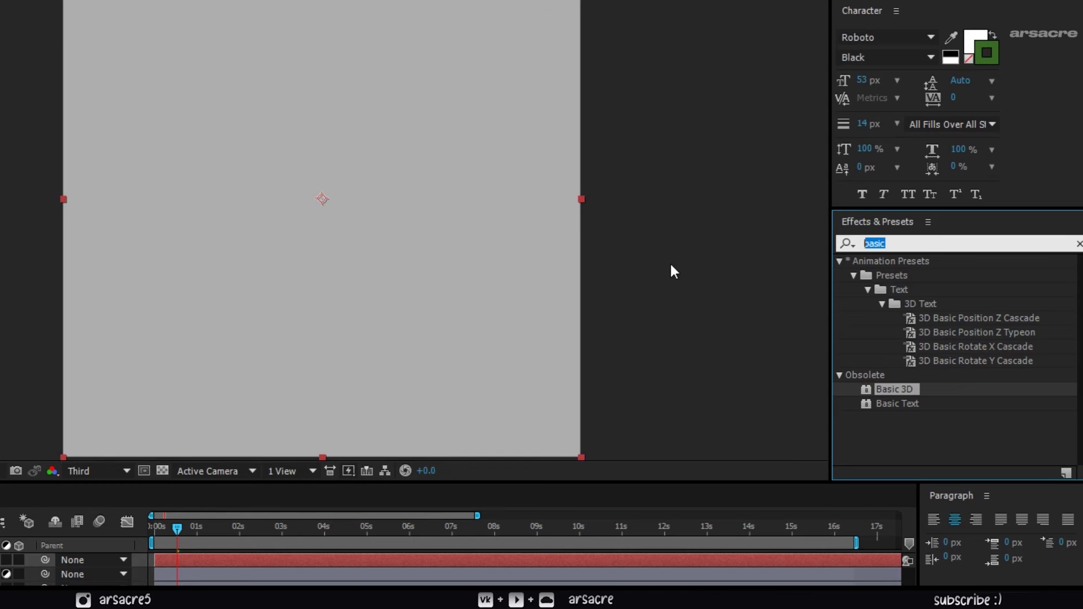
Apply Gradient Ramp to the BG solid and set its end colour to purple 8749C0.
text(ramp)
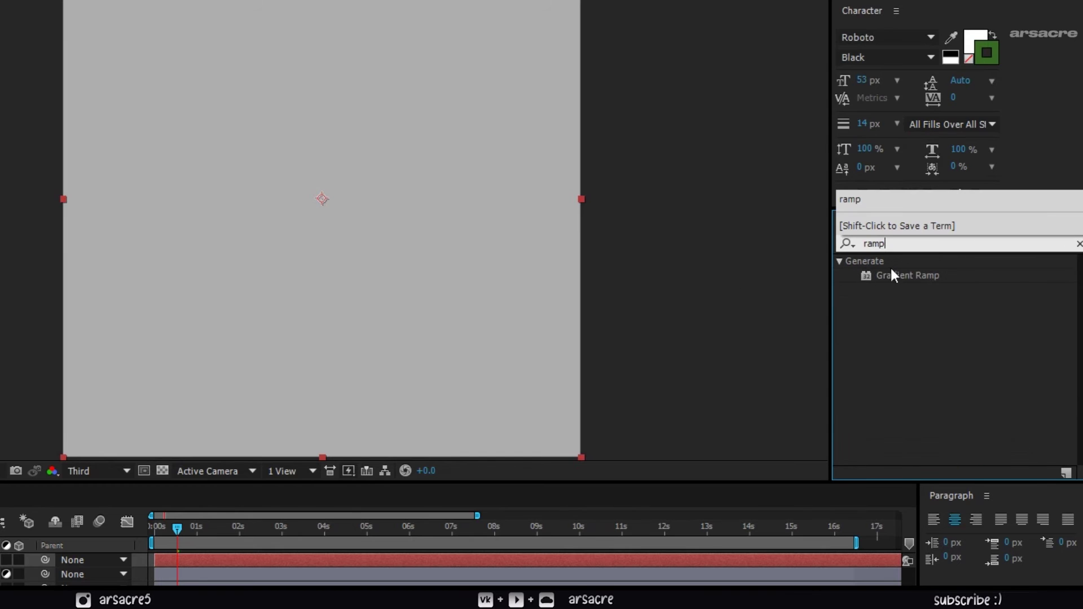
drag(906, 276, 143, 476)
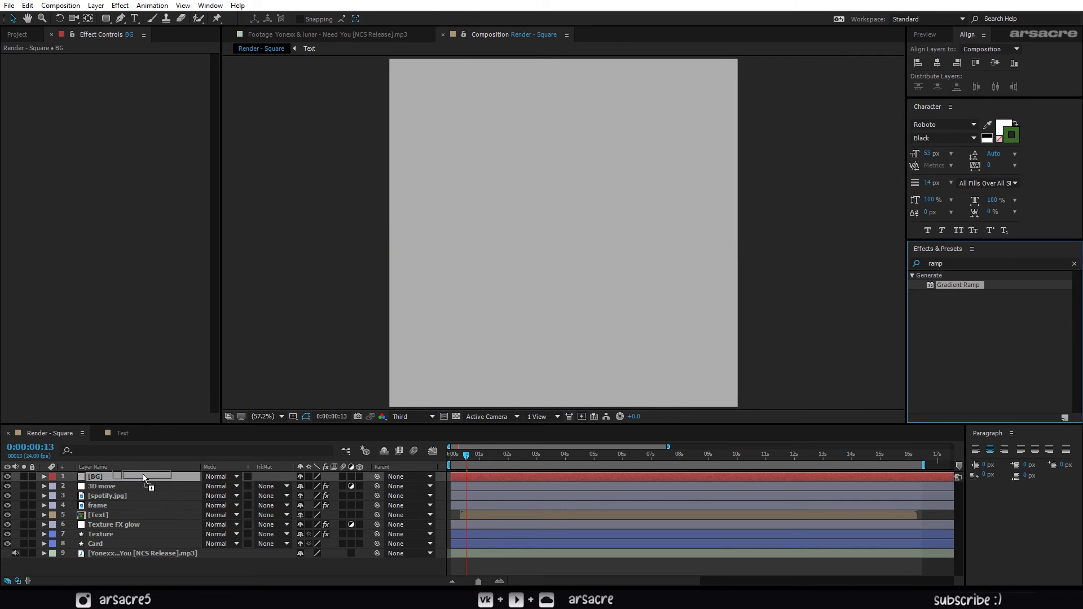
click(126, 97)
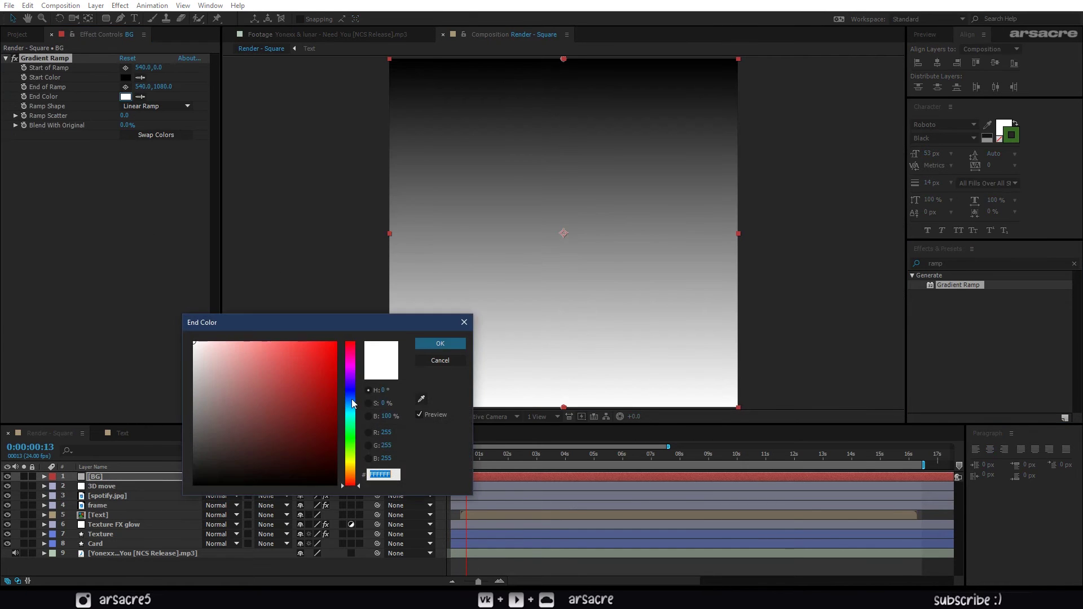
drag(351, 398, 351, 378)
click(288, 361)
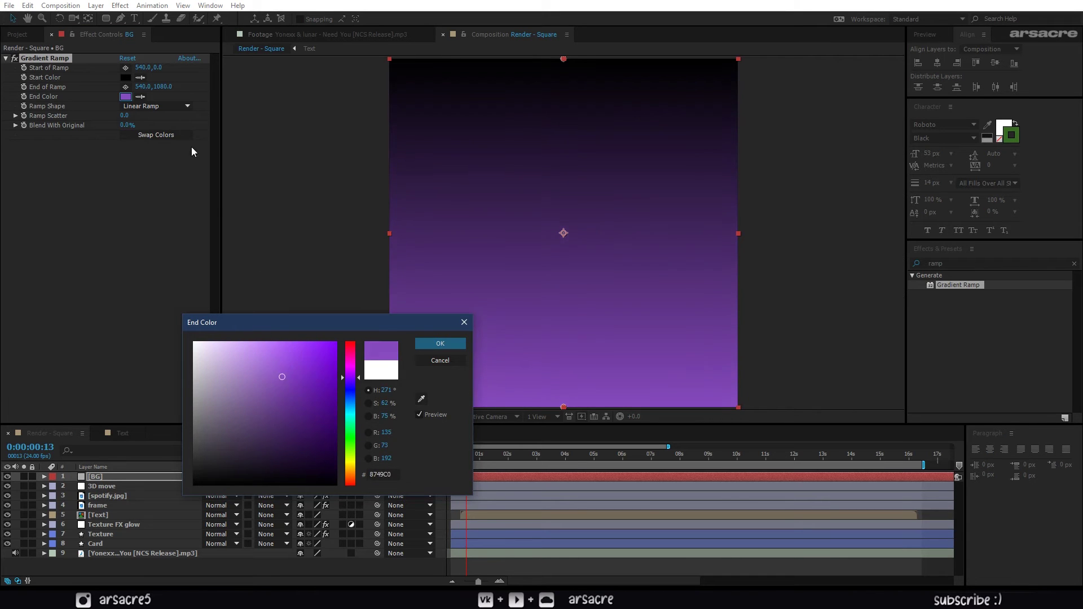
key(Return)
Set the start colour of the BG layer's Gradient Ramp to dark blue-violet 3B258B.
click(126, 77)
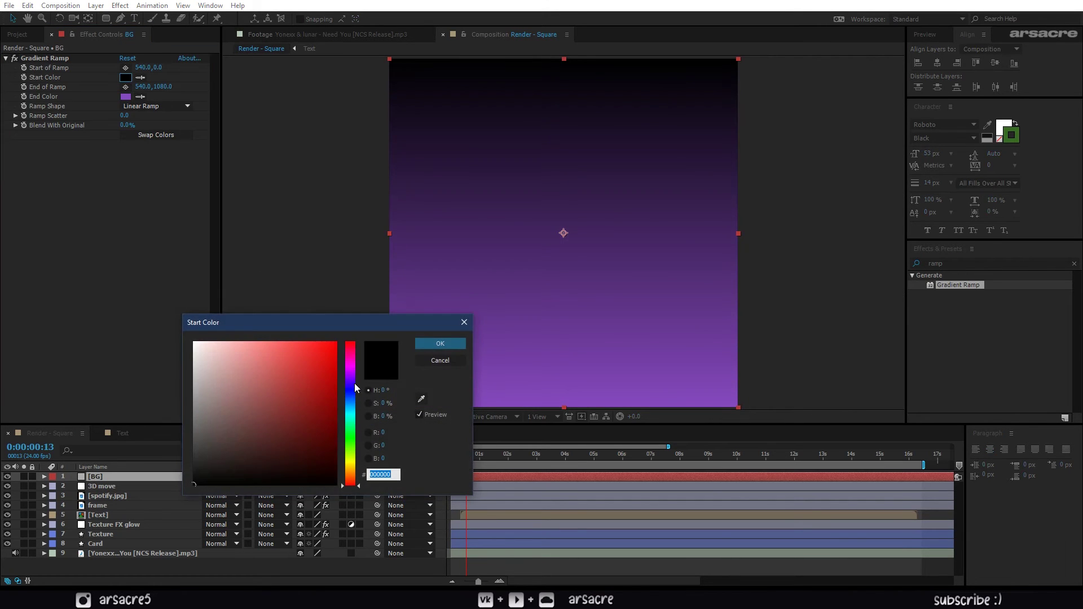
click(348, 384)
drag(306, 383, 297, 406)
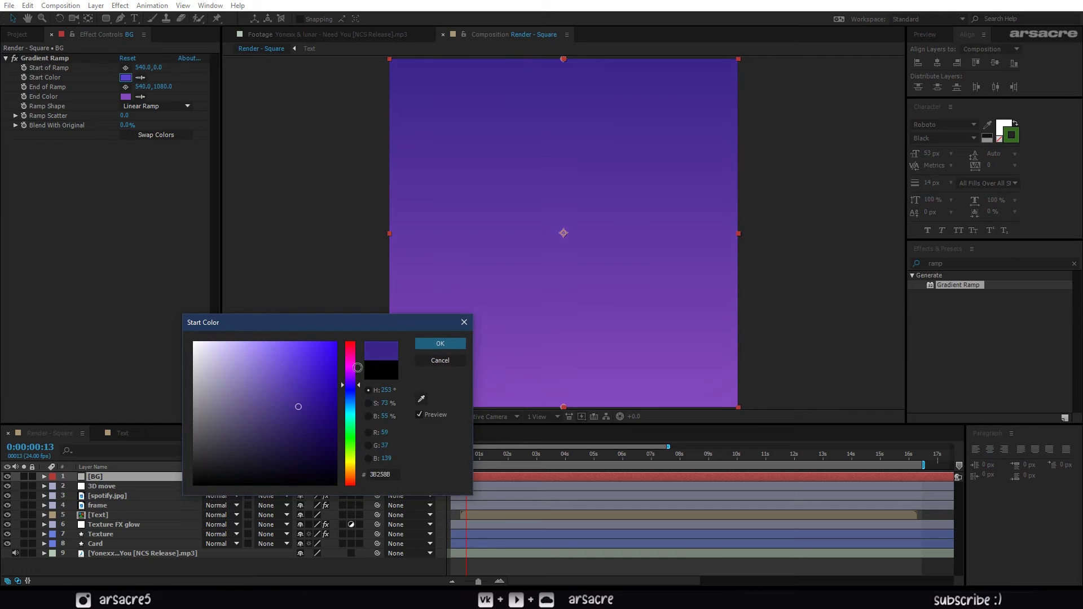
key(Return)
Run the BG ramp diagonally from about 742.7, 588.9 to 183.5, 36.7 and move the BG layer directly below Card.
drag(502, 21, 602, 310)
drag(501, 549, 325, 37)
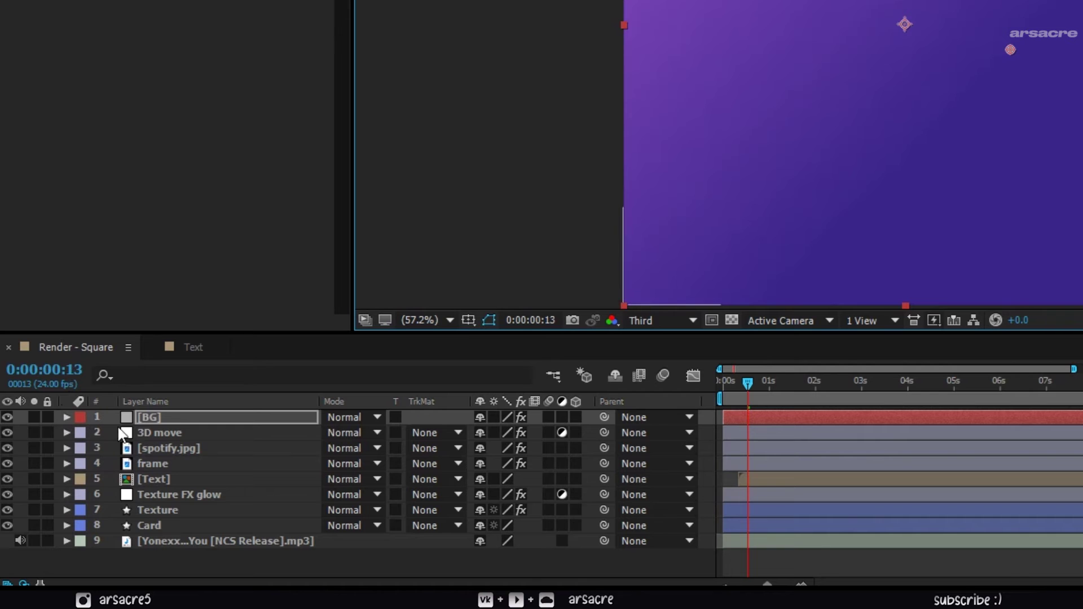
drag(150, 417, 168, 532)
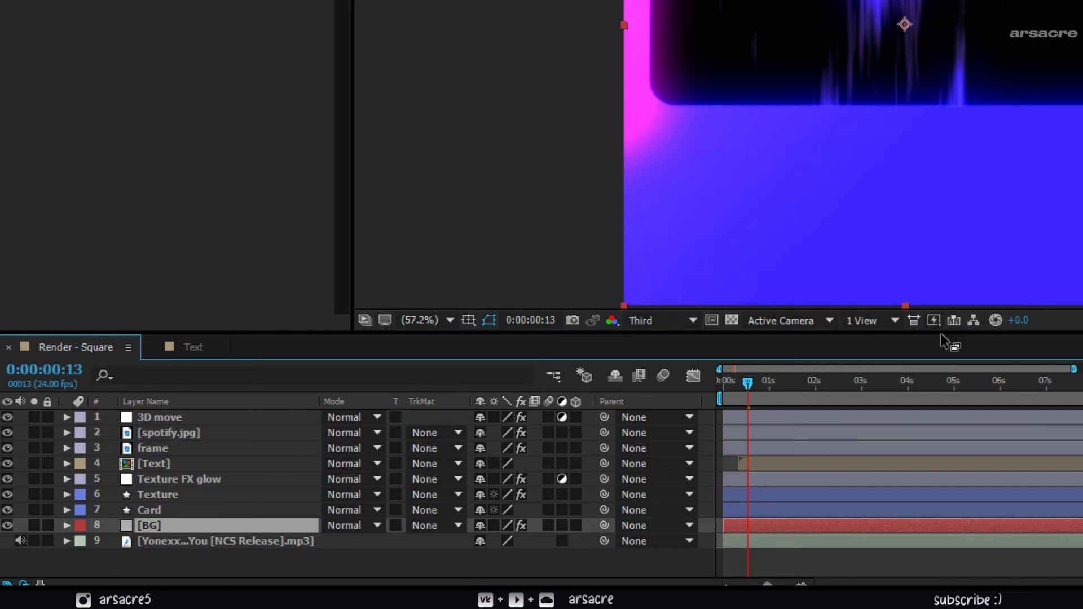
drag(886, 376, 759, 449)
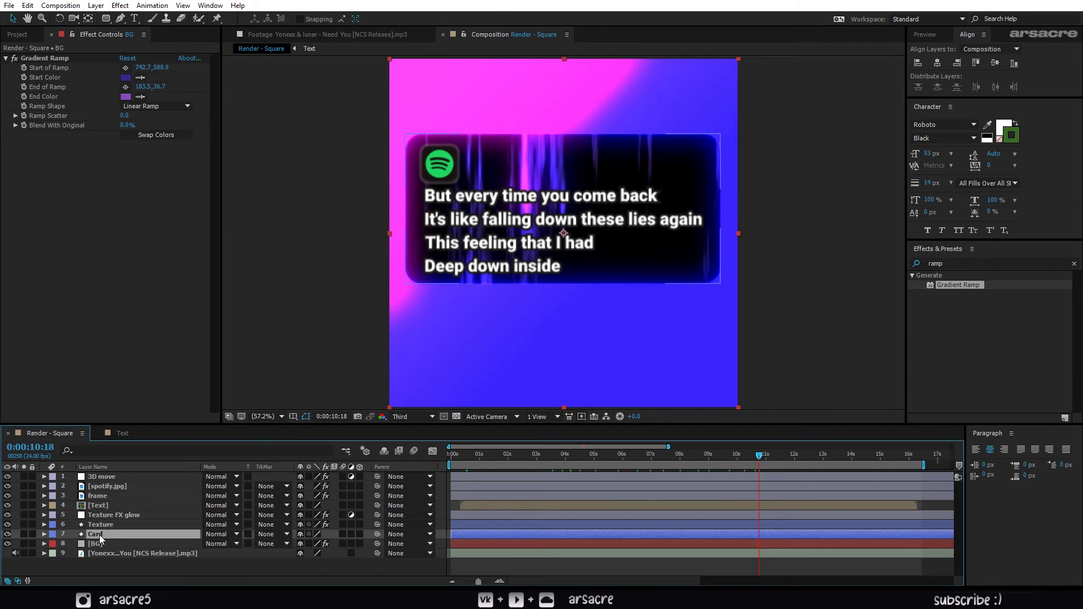
Pre-compose the Texture FX glow, Texture and Card layers as "card with fx", moving all attributes, and preview the card on the gradient.
click(107, 515)
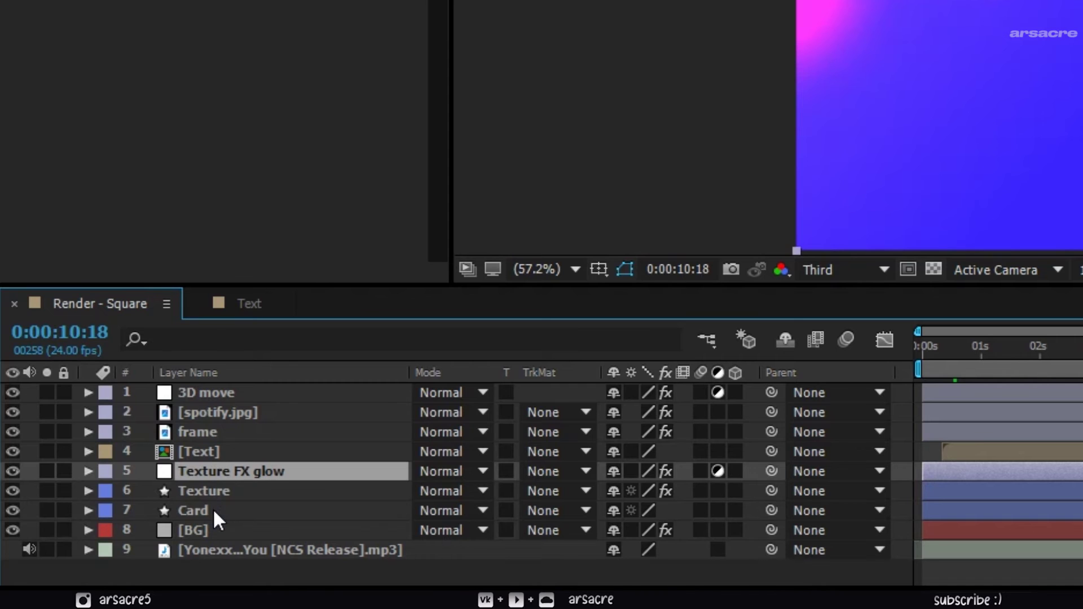
shift+click(212, 509)
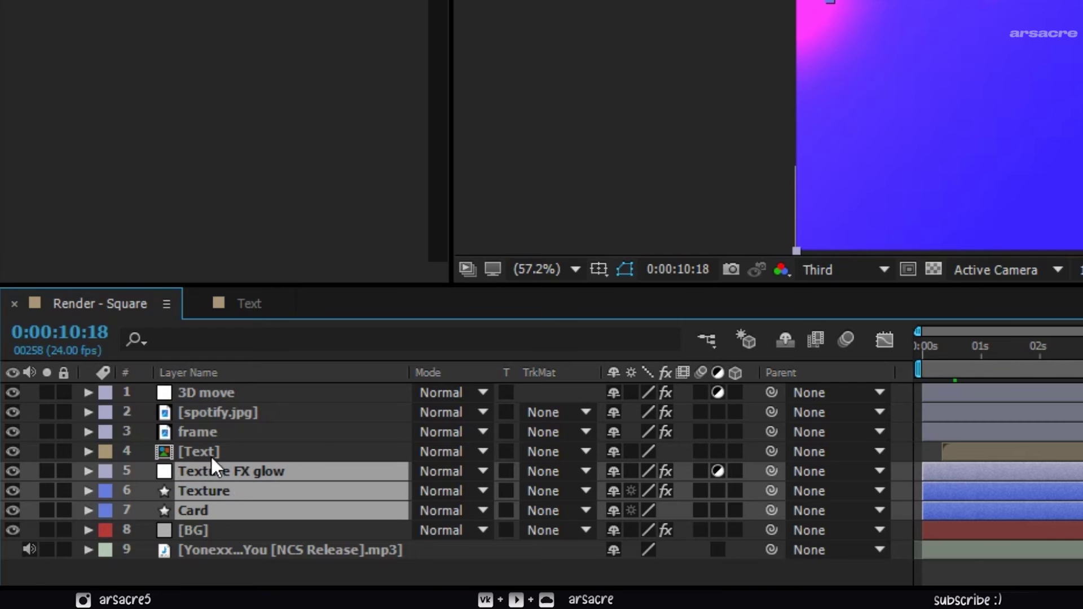
right_click(291, 473)
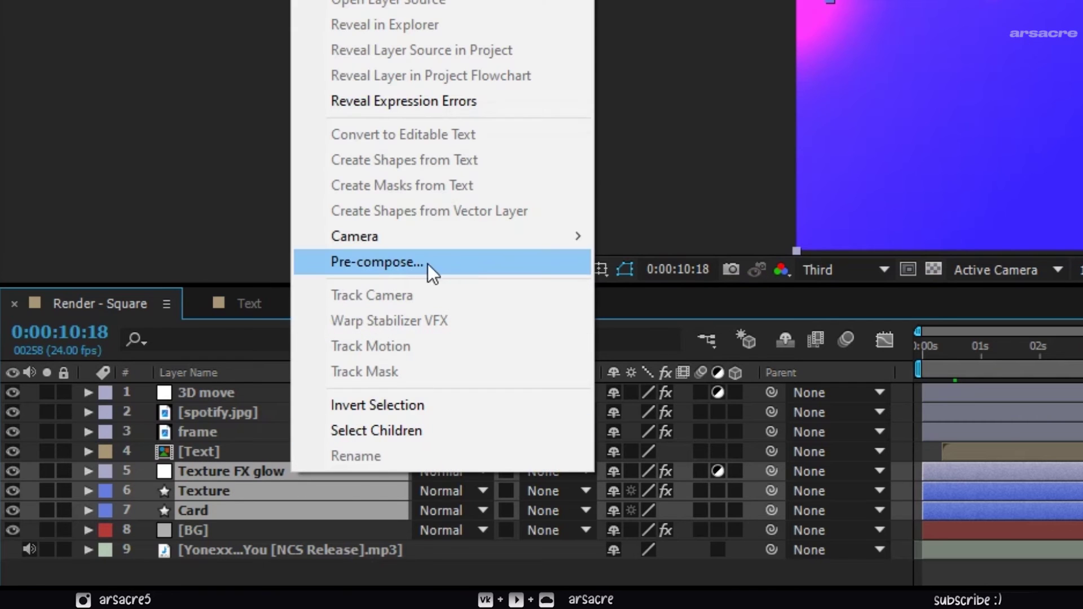
click(398, 265)
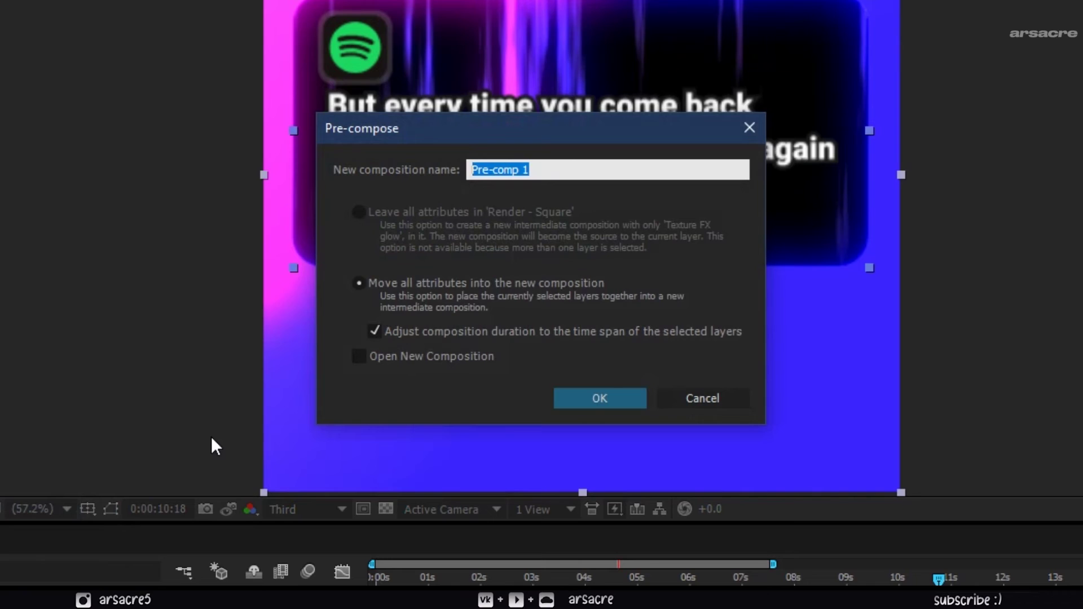
text(card )
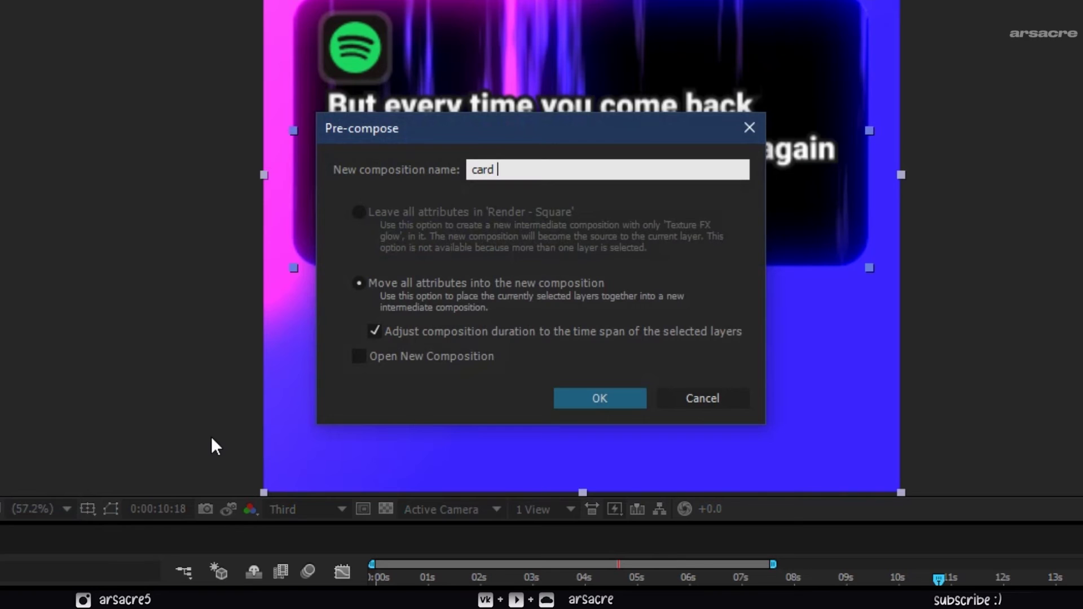
text(with fx)
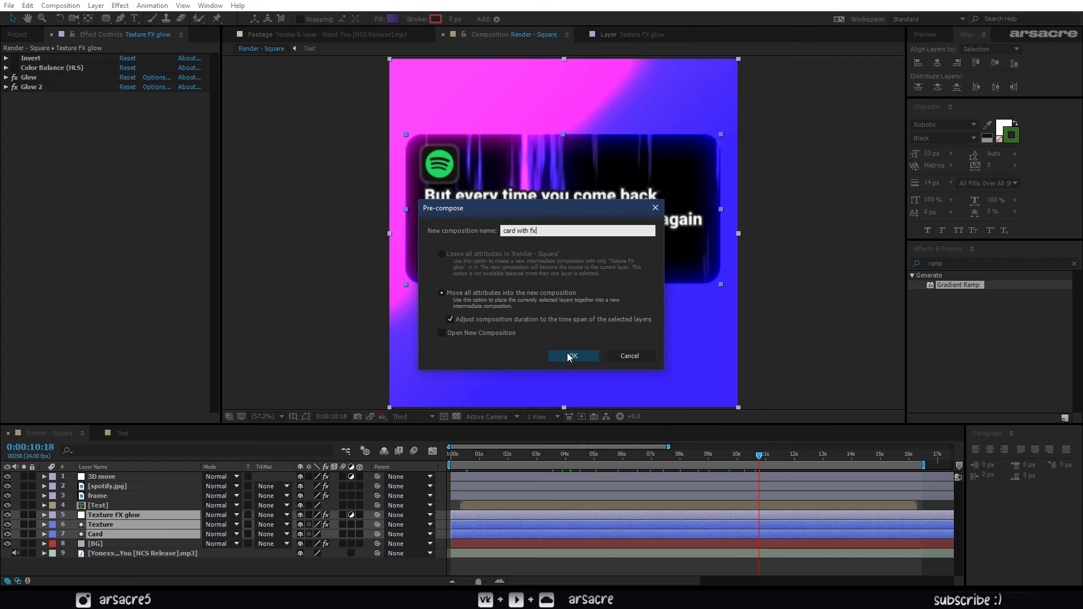
click(600, 399)
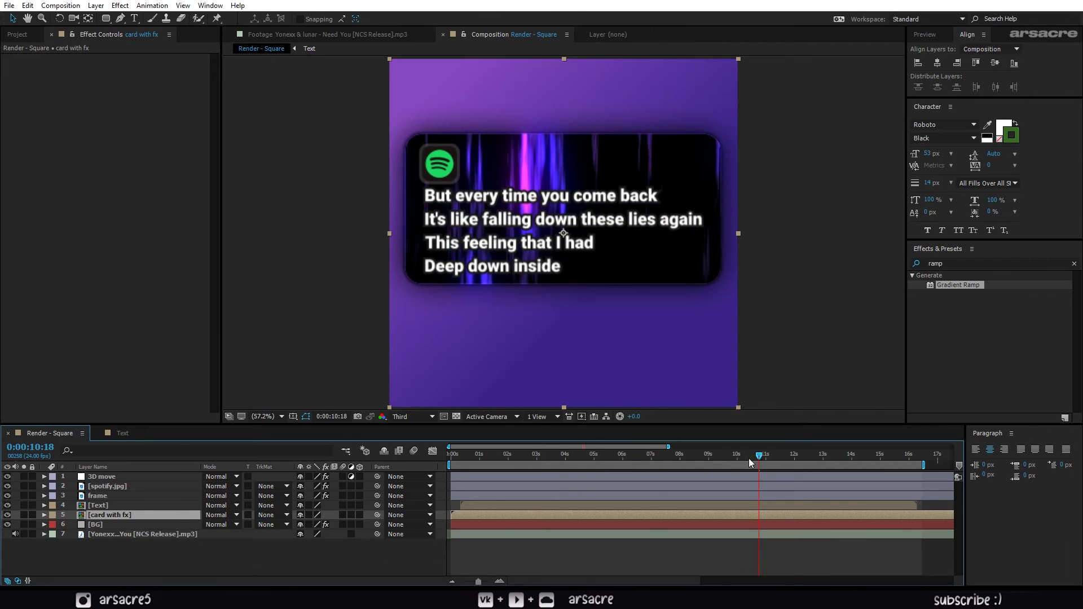
drag(749, 458, 858, 459)
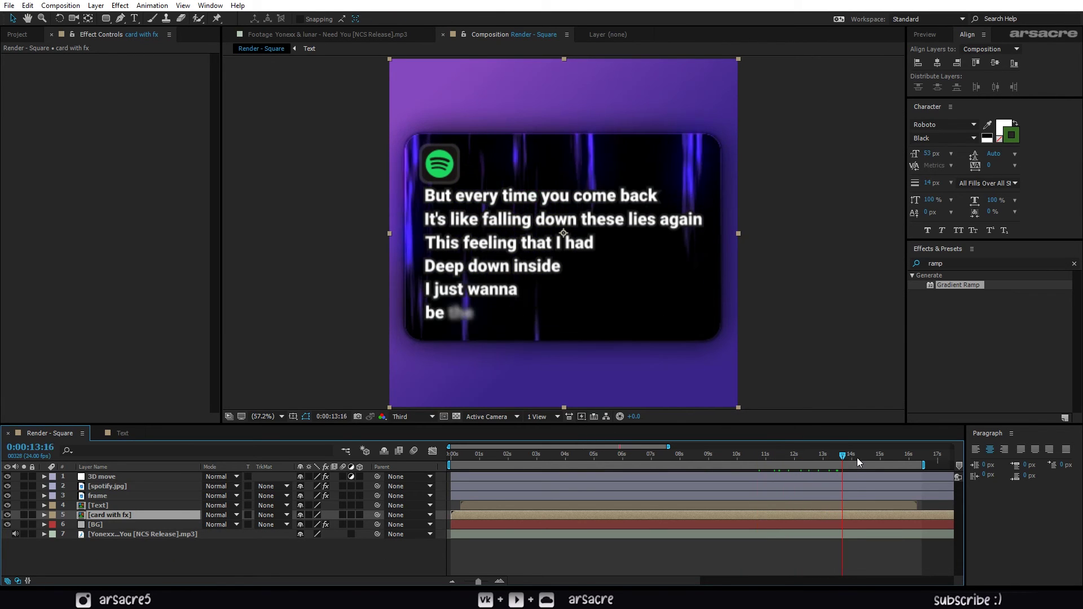
Set the end colour of the BG layer's Gradient Ramp to dark purple 220D2D.
click(116, 524)
click(126, 96)
drag(312, 427, 287, 343)
drag(350, 462, 351, 372)
drag(286, 343, 295, 460)
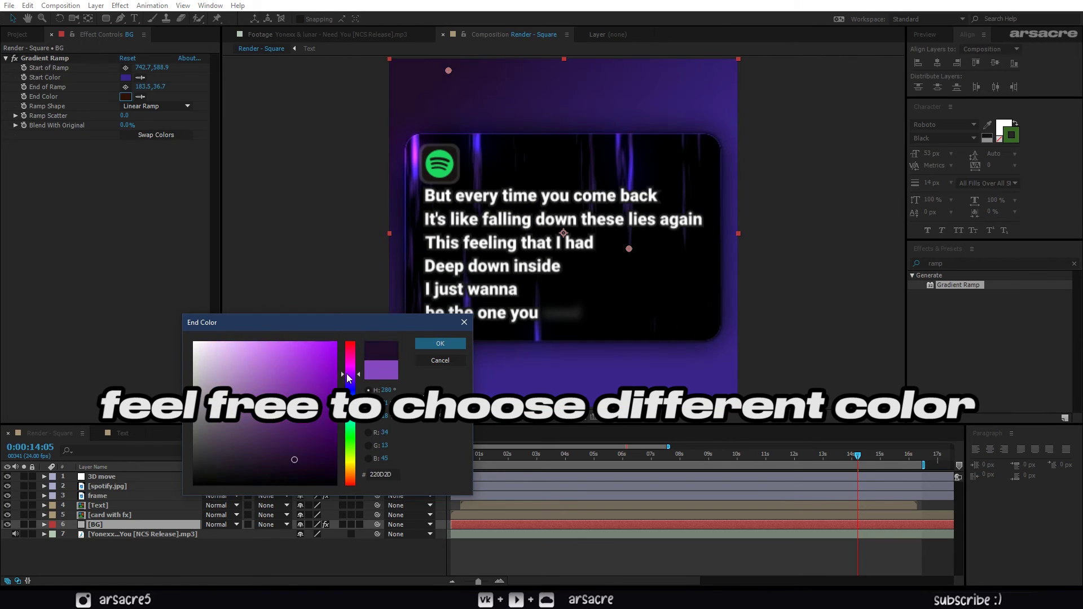
click(440, 343)
Change the start colour of the BG layer's Gradient Ramp to a more saturated violet.
click(126, 77)
drag(301, 408, 320, 351)
mouse_move(350, 383)
mouse_down()
mouse_move(351, 484)
mouse_move(351, 380)
mouse_up()
drag(320, 351, 312, 382)
click(440, 344)
Try out the Basic 3D Tilt of the 3D move layer on the composition at 0:00:04:20.
drag(489, 456, 589, 455)
click(116, 477)
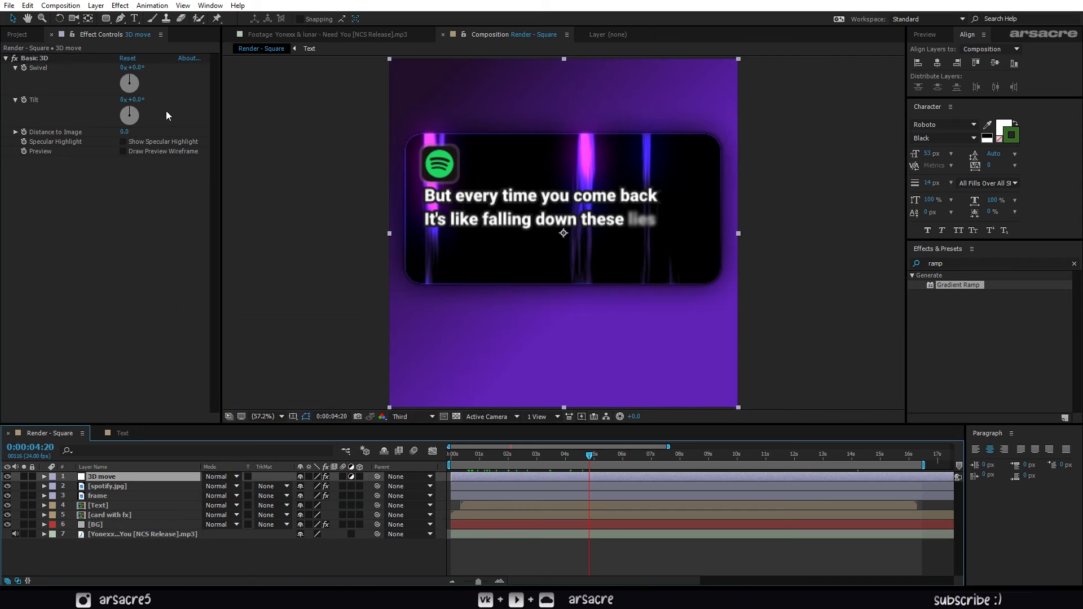
drag(138, 100, 299, 124)
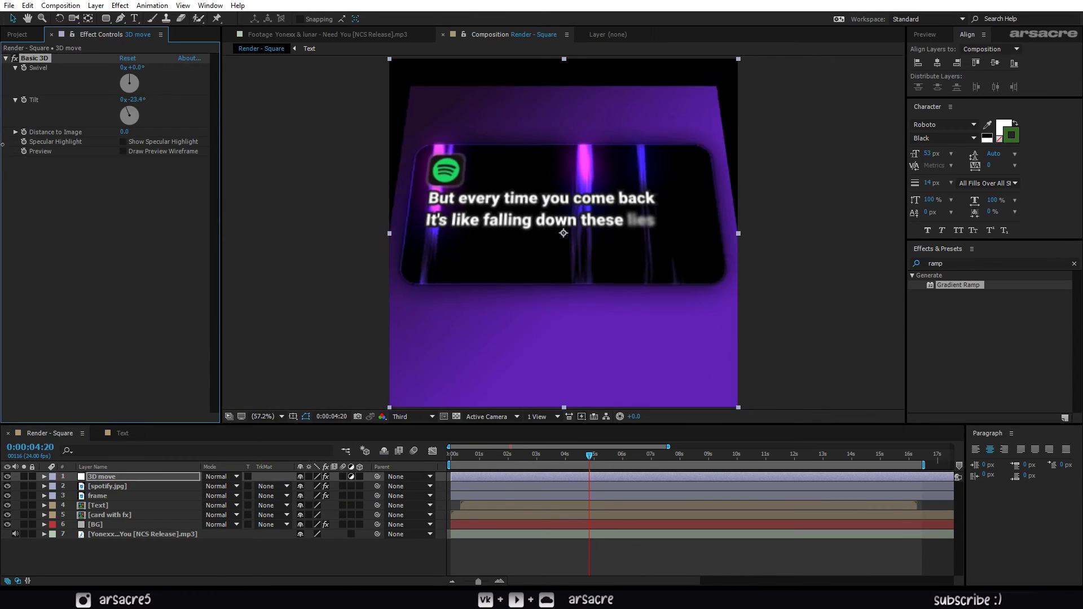
drag(299, 124, 290, 139)
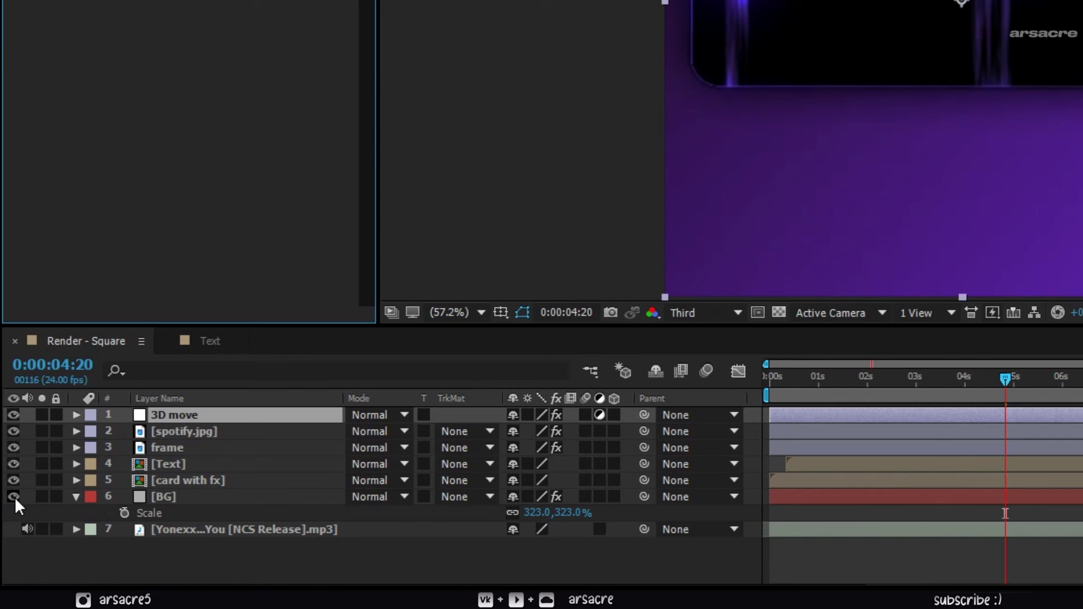
Hide the BG layer, keyframe the 3D move layer's Swivel and Tilt at 0:00:00:07, and reveal them in the timeline.
click(7, 525)
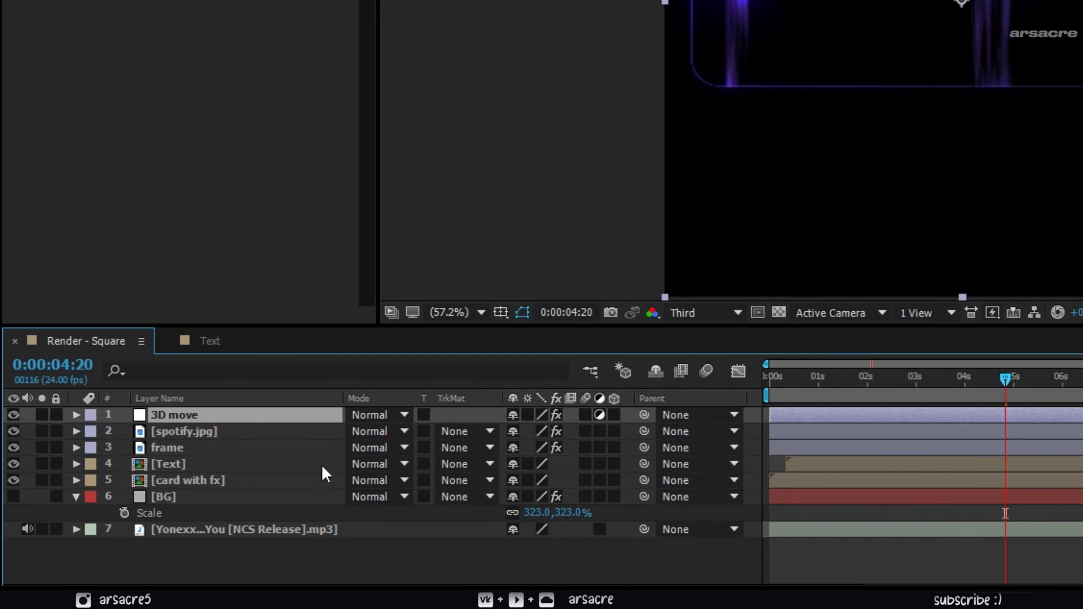
click(780, 381)
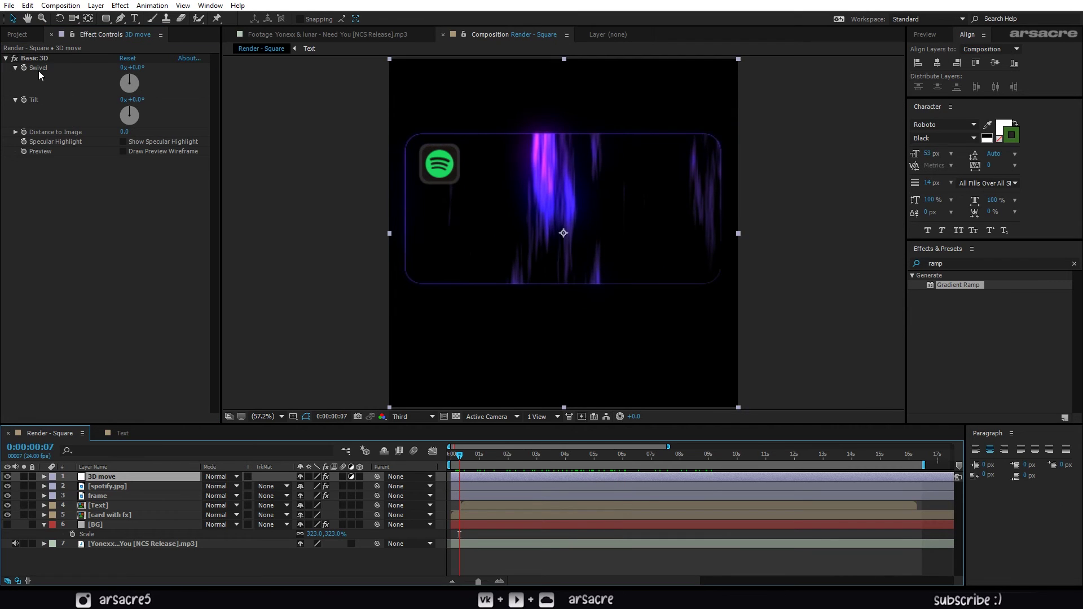
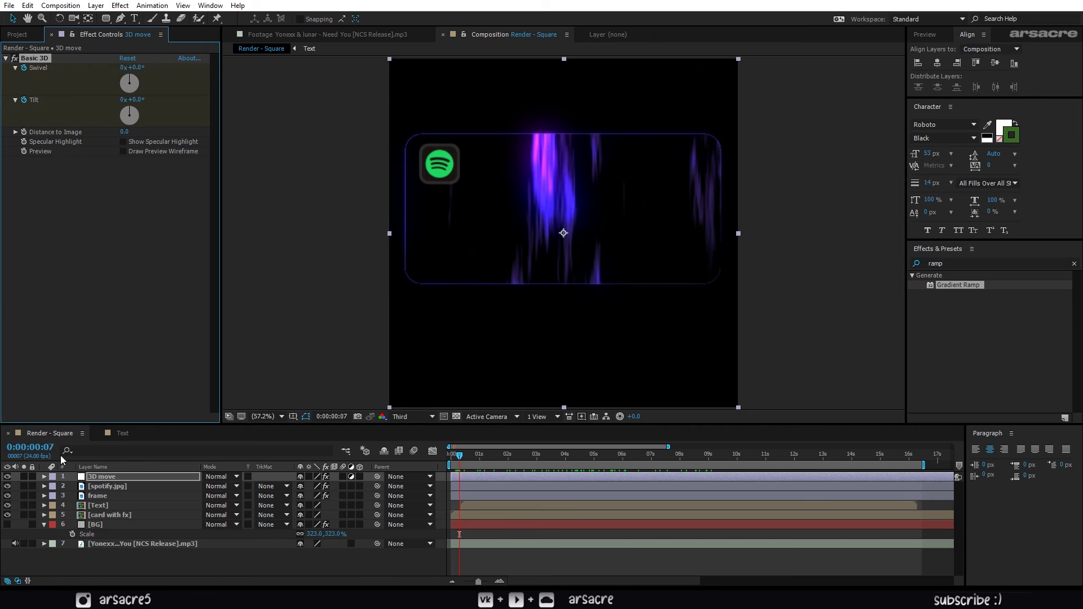
click(45, 478)
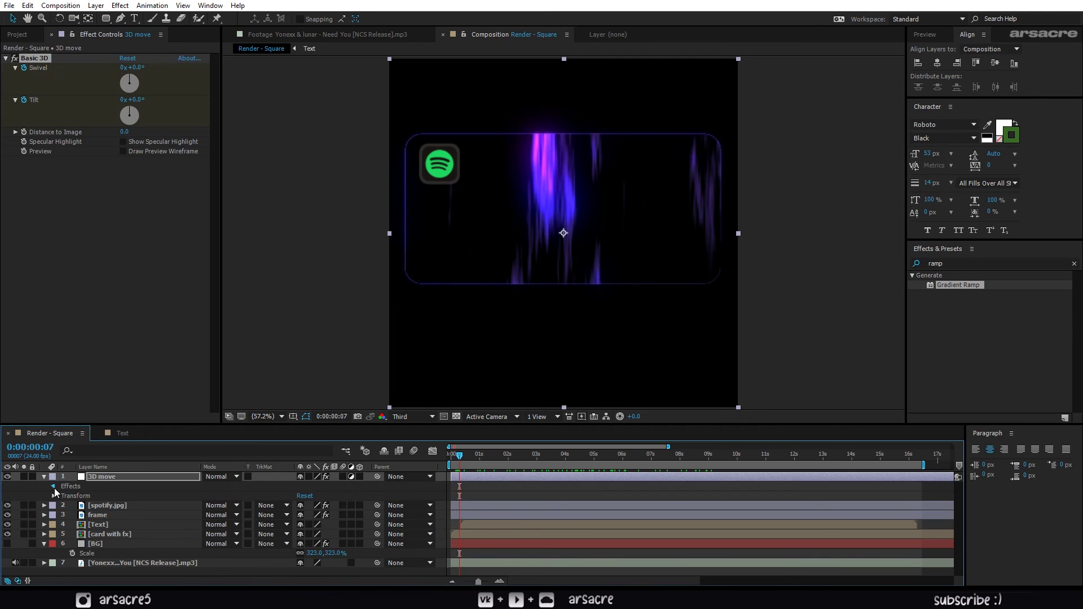
click(54, 487)
click(64, 496)
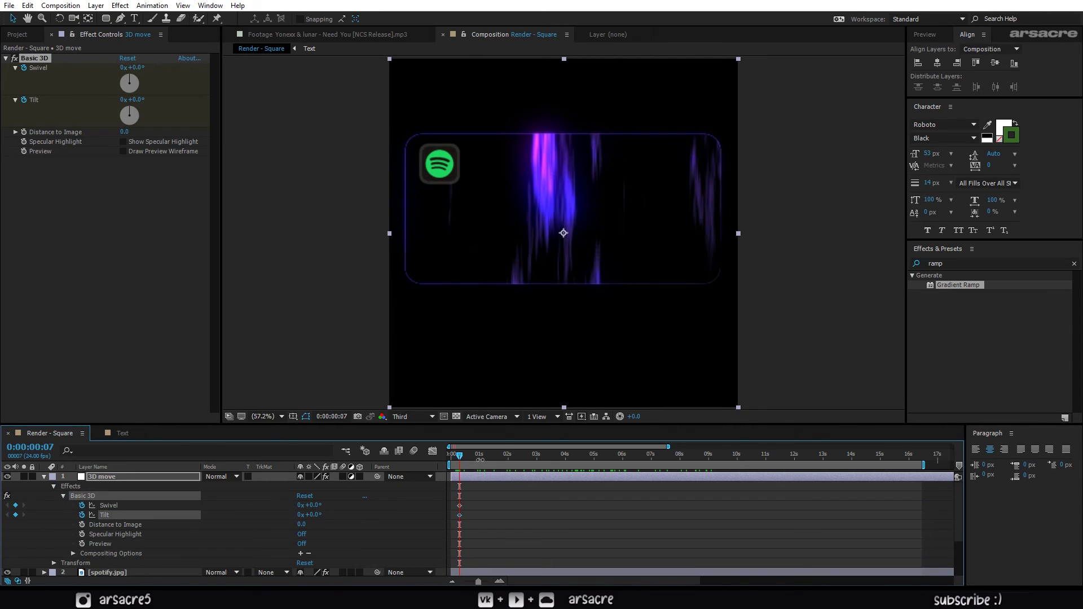
Keyframe Swivel at -41.6° and Tilt at -13.0° at 0:00:02:17 on the 3D move layer, and preview the movement.
key(space)
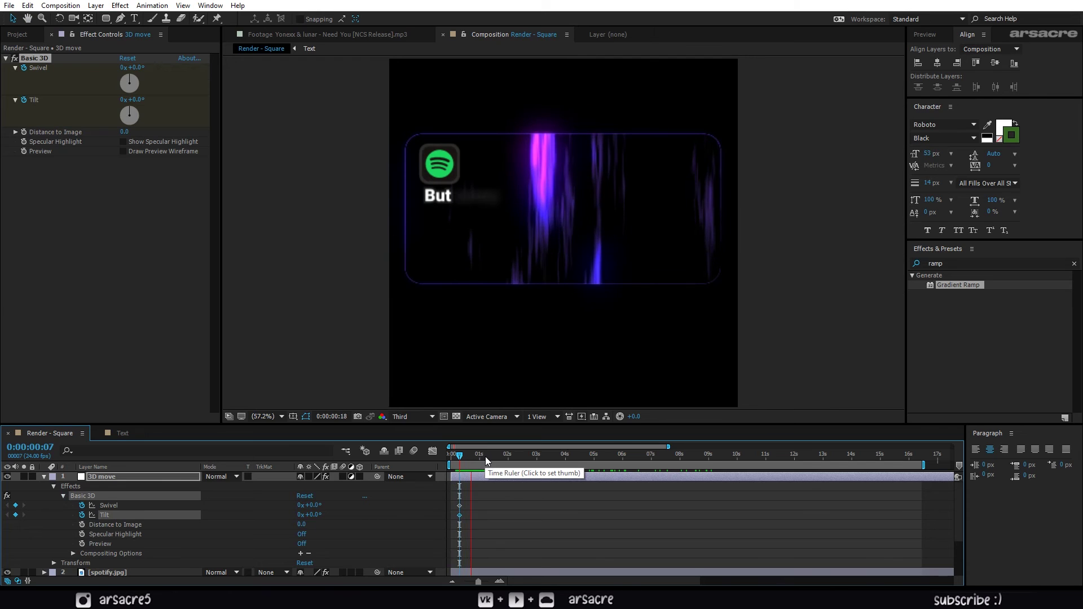
click(275, 524)
drag(310, 515, 107, 534)
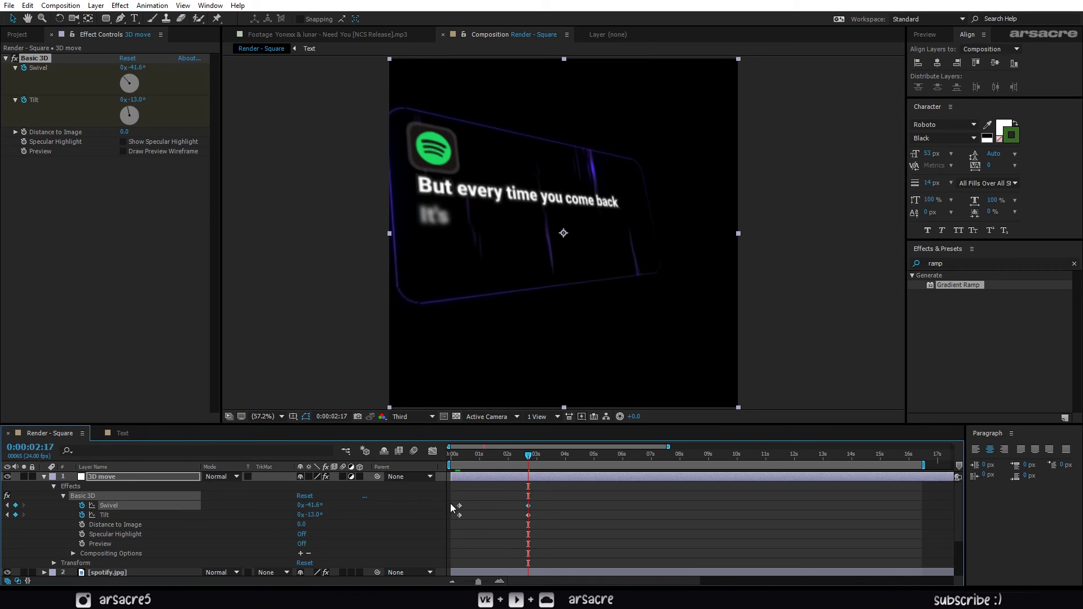
drag(505, 456, 457, 470)
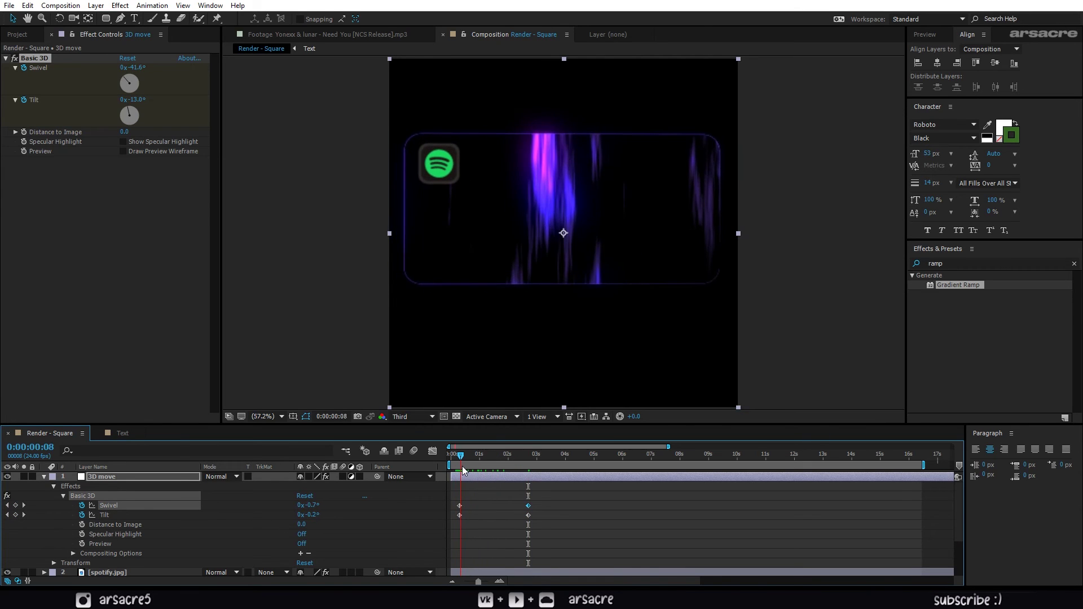
key(space)
Add a Transform effect to the 3D move layer, placed above Basic 3D.
click(966, 263)
text(ransf)
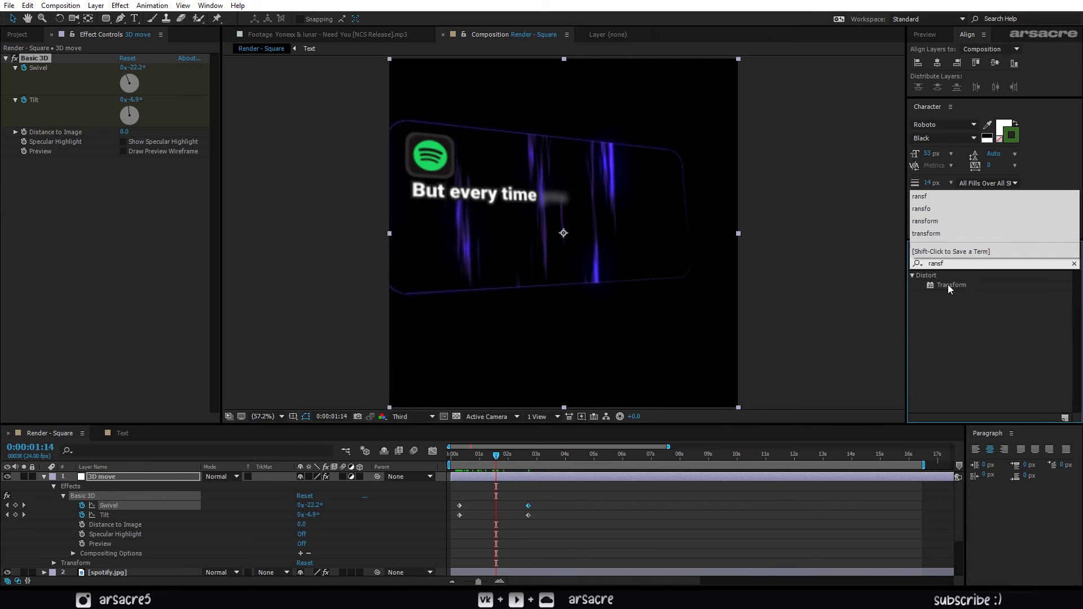
drag(948, 284, 78, 187)
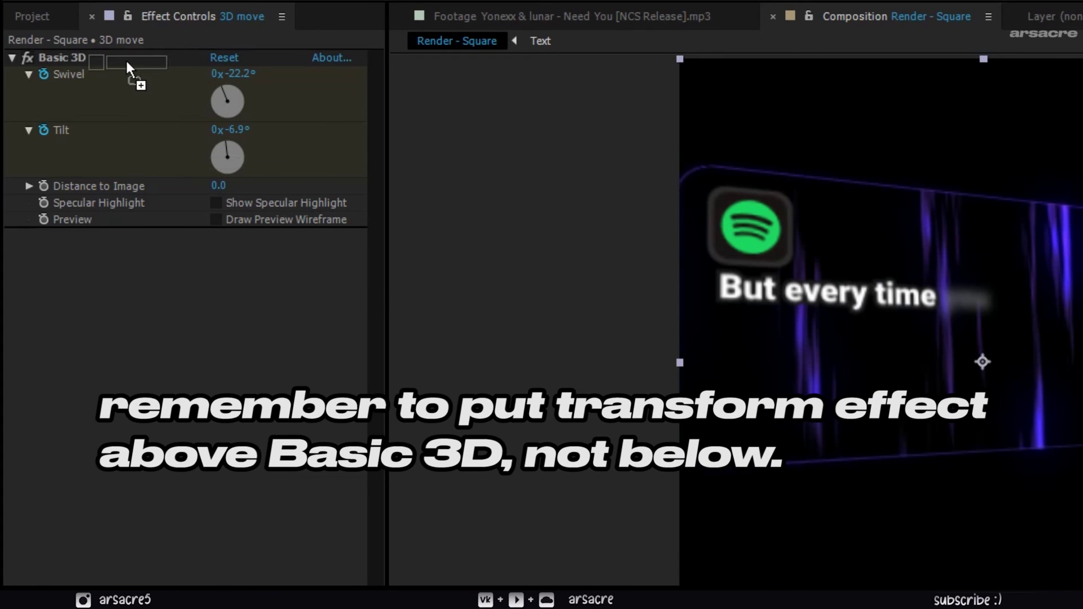
drag(125, 59, 125, 52)
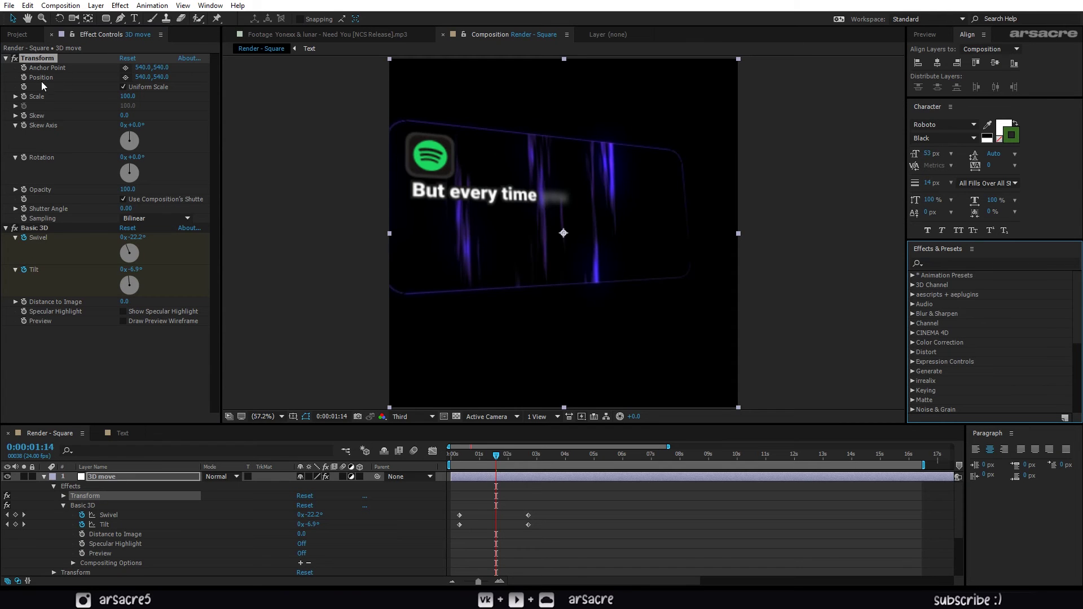
Keyframe the Transform effect's Anchor Point and Scale on the 3D move layer and shift these keyframes to about 0:00:01:08.
click(24, 68)
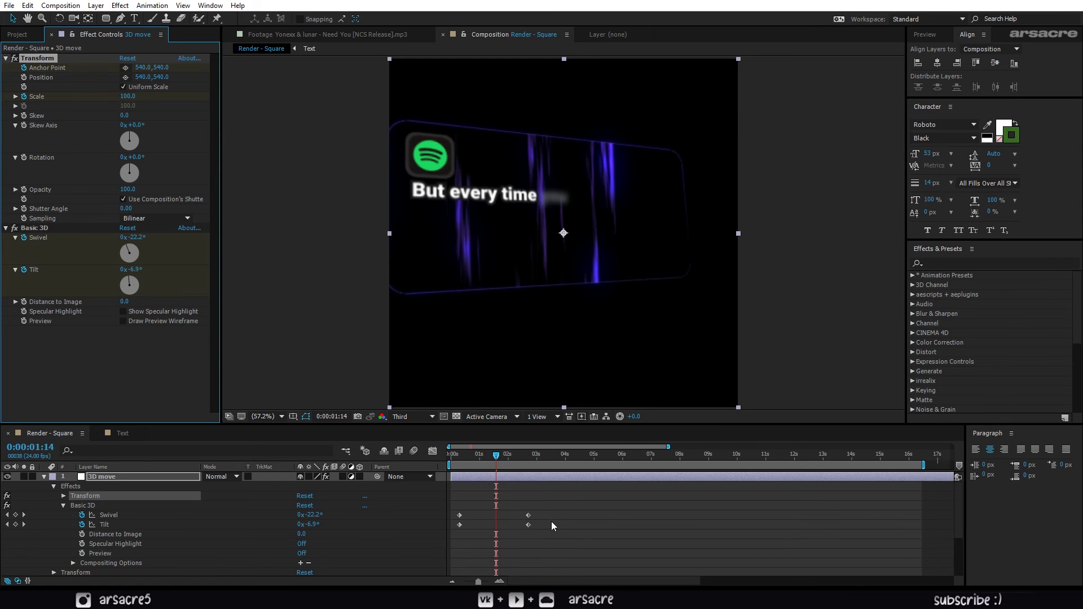
key(u)
drag(513, 492, 454, 540)
key(Home)
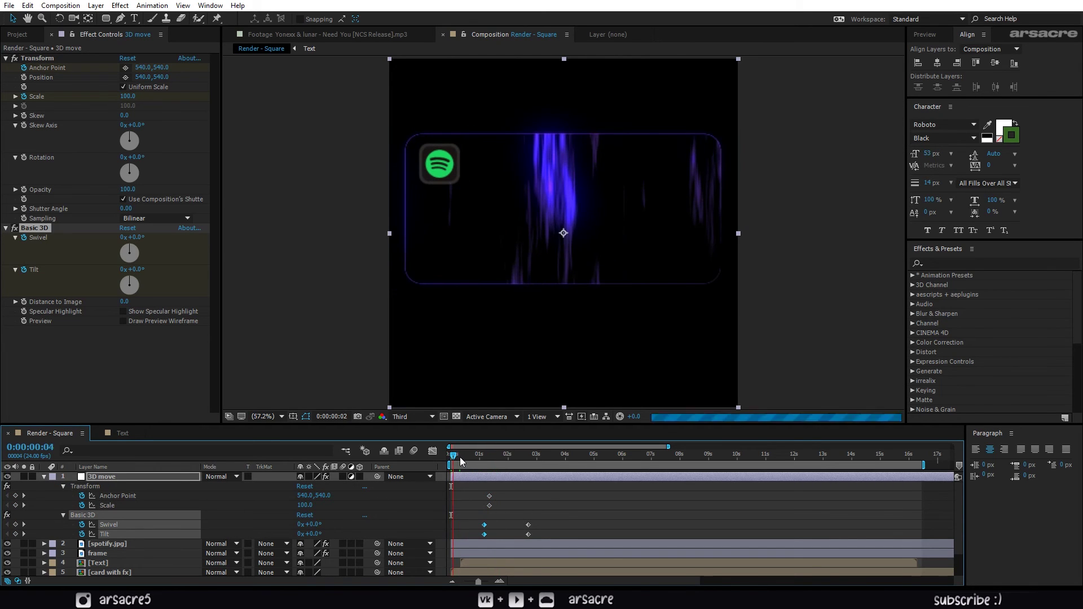
Add a starting Scale keyframe of 71.1 to the Transform effect at about 0:00:00:05.
click(459, 457)
drag(305, 506, 167, 529)
drag(466, 456, 469, 456)
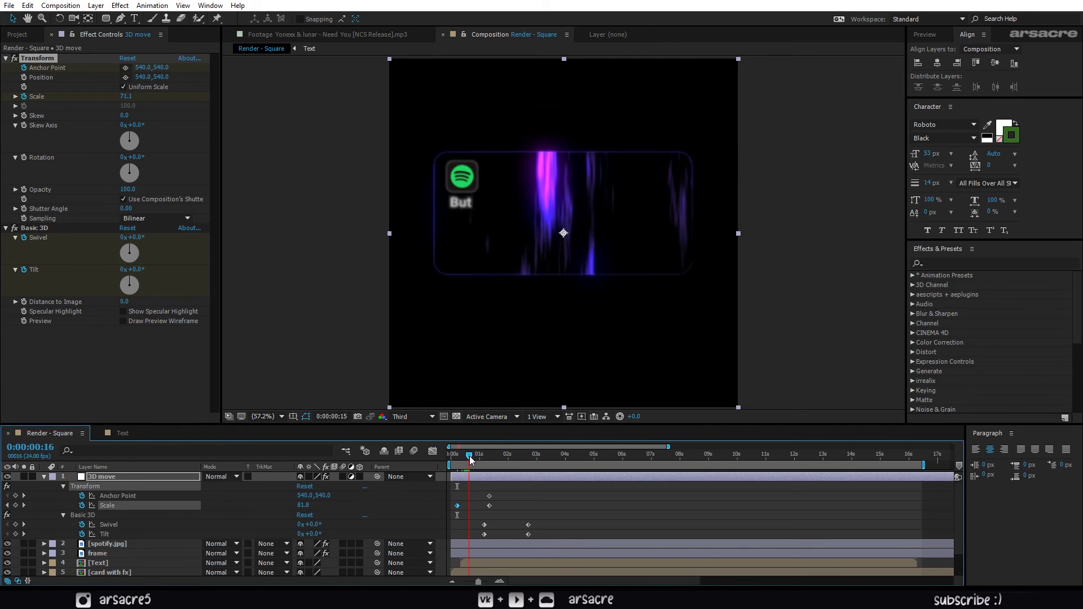
Move the Swivel and Tilt keyframes to about 0:00:00:08 and 0:00:01:23, and the Anchor Point keyframe to about 0:00:00:11.
drag(494, 526, 458, 535)
drag(543, 515, 511, 538)
drag(528, 535, 507, 535)
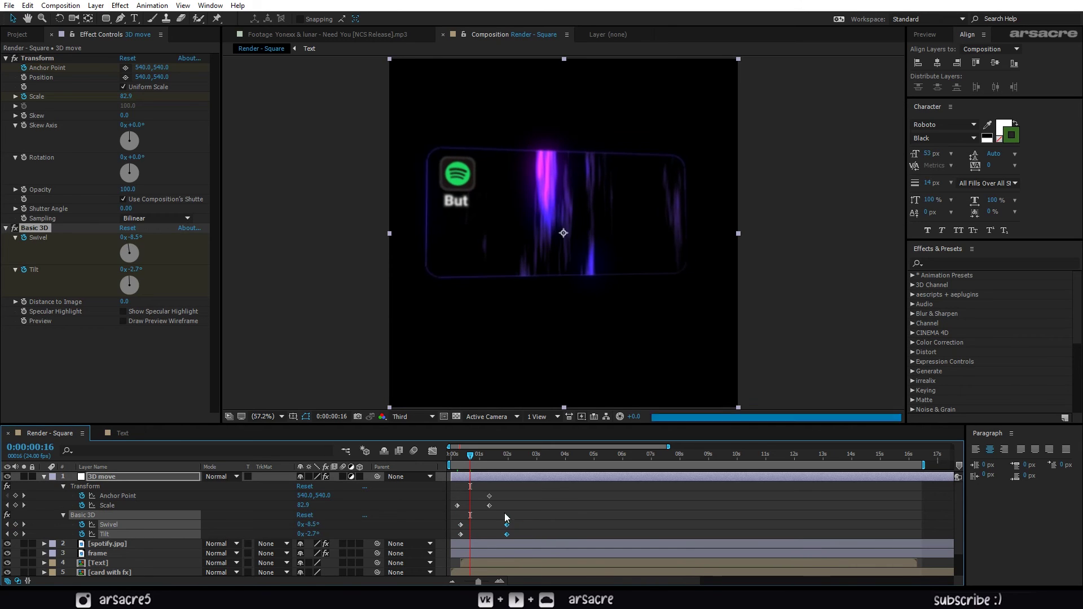
click(499, 511)
click(489, 505)
click(518, 500)
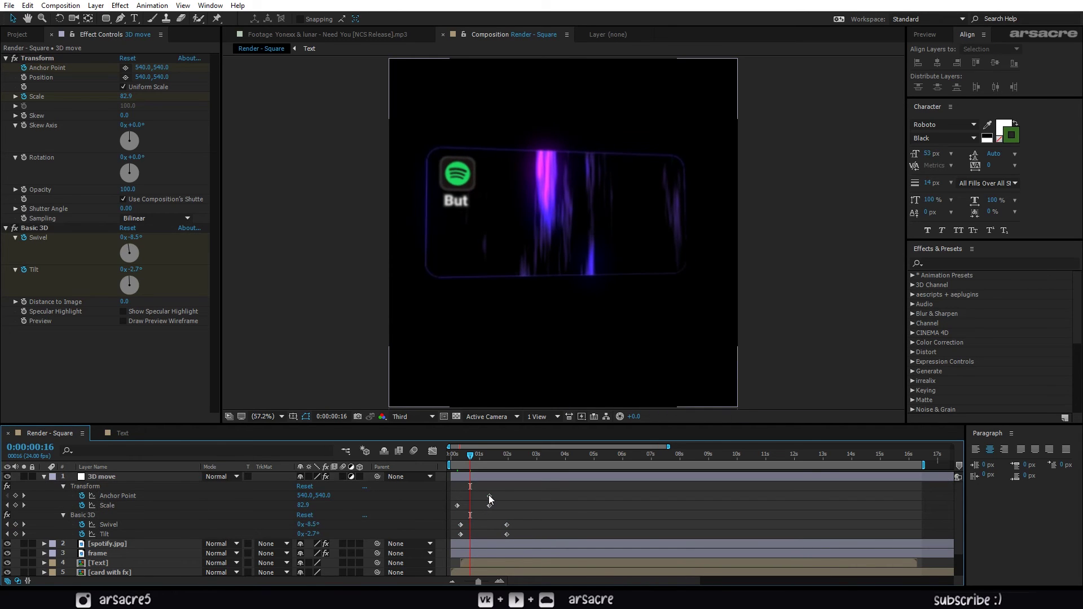
drag(489, 496, 464, 496)
At 0:00:01:08, set the Transform effect's Scale to 128.1 and its Anchor Point to 436.2, 485.8.
click(482, 460)
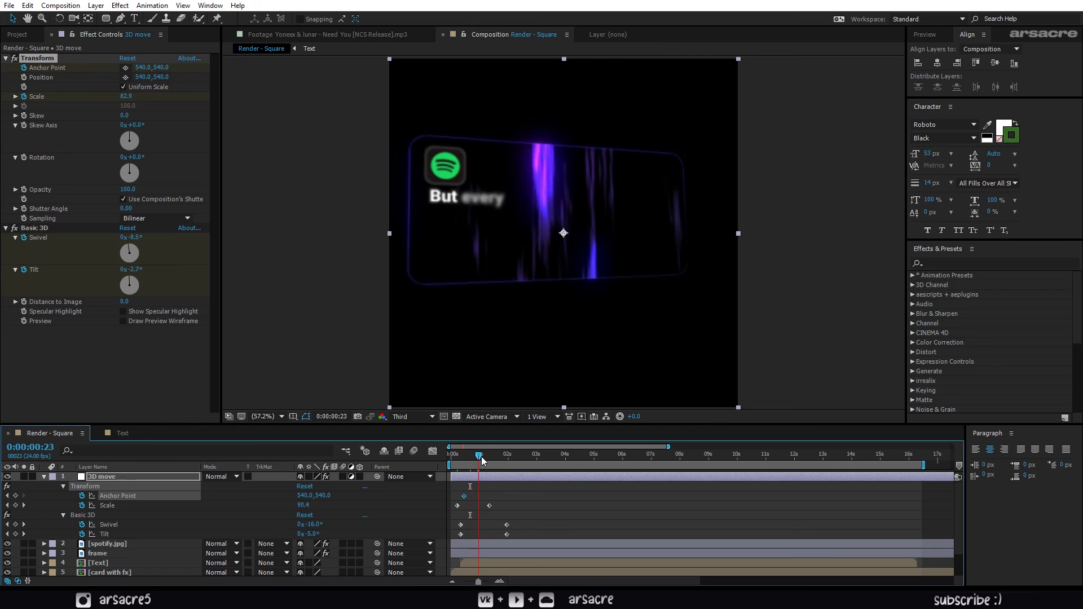
drag(482, 460, 489, 460)
drag(308, 505, 460, 507)
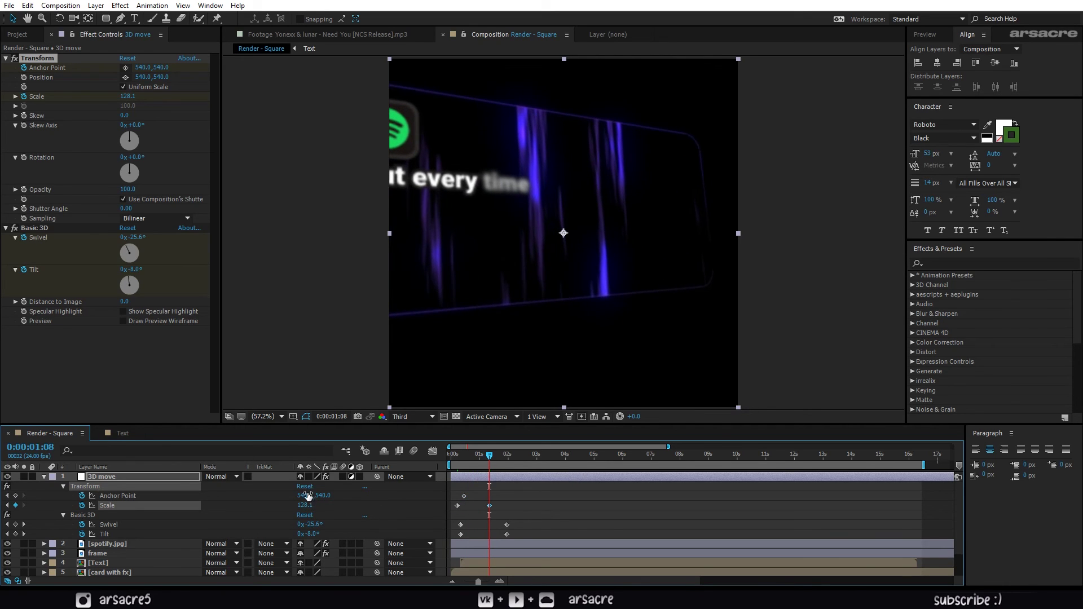
drag(307, 495, 533, 216)
Apply Easy Ease to all Anchor Point, Scale, Swivel and Tilt keyframes of the 3D move layer.
drag(504, 493, 448, 511)
drag(548, 493, 447, 539)
right_click(461, 526)
mouse_move(490, 519)
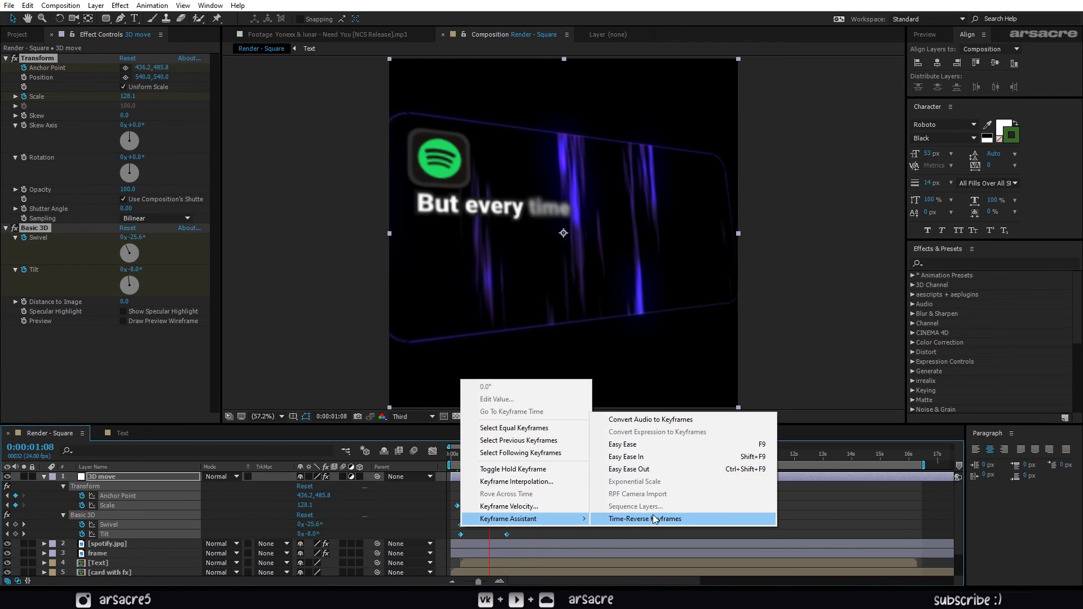
click(638, 445)
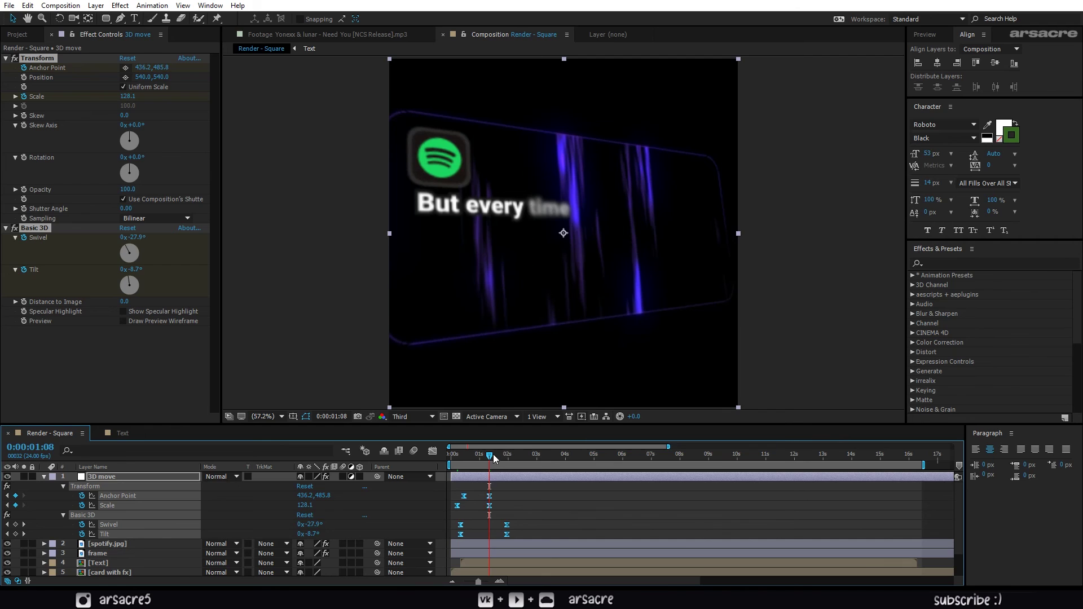
Move the second Swivel keyframe to about 0:00:04:19 and preview the animation from the start.
mouse_move(490, 456)
mouse_down()
mouse_move(424, 483)
mouse_move(507, 462)
mouse_up()
click(530, 516)
drag(506, 525, 589, 525)
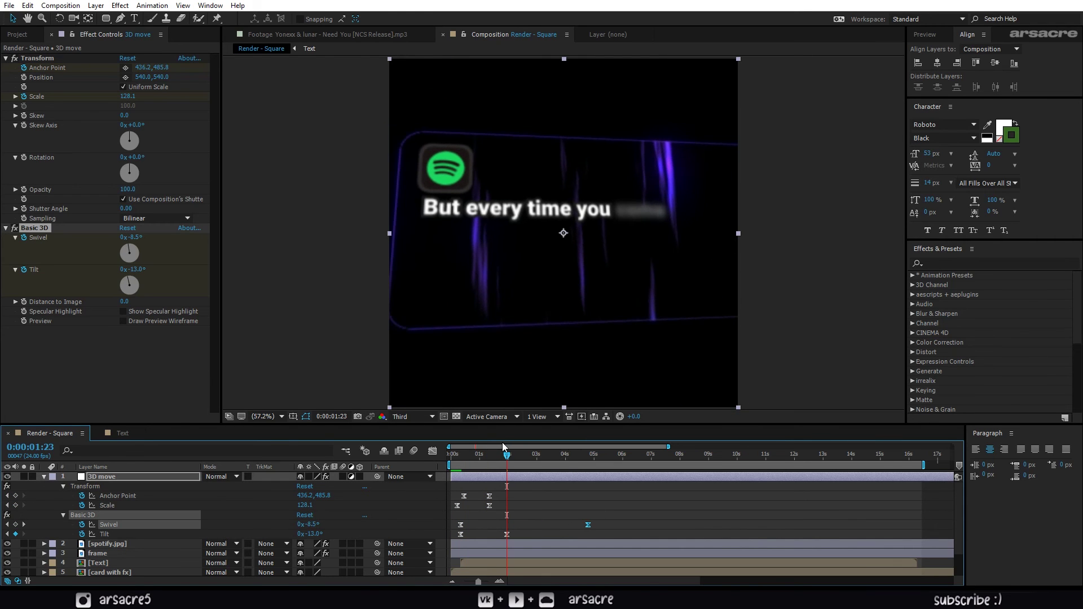
drag(505, 454, 455, 467)
key(space)
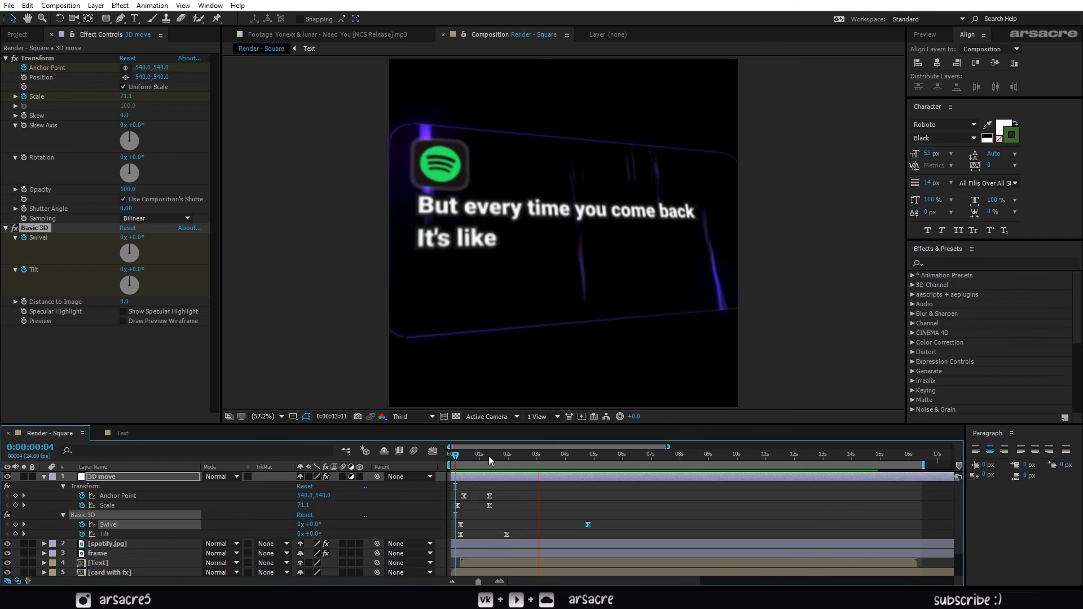
Add holding keyframes for the Transform effect's Anchor Point and Scale at 0:00:06:06.
click(600, 454)
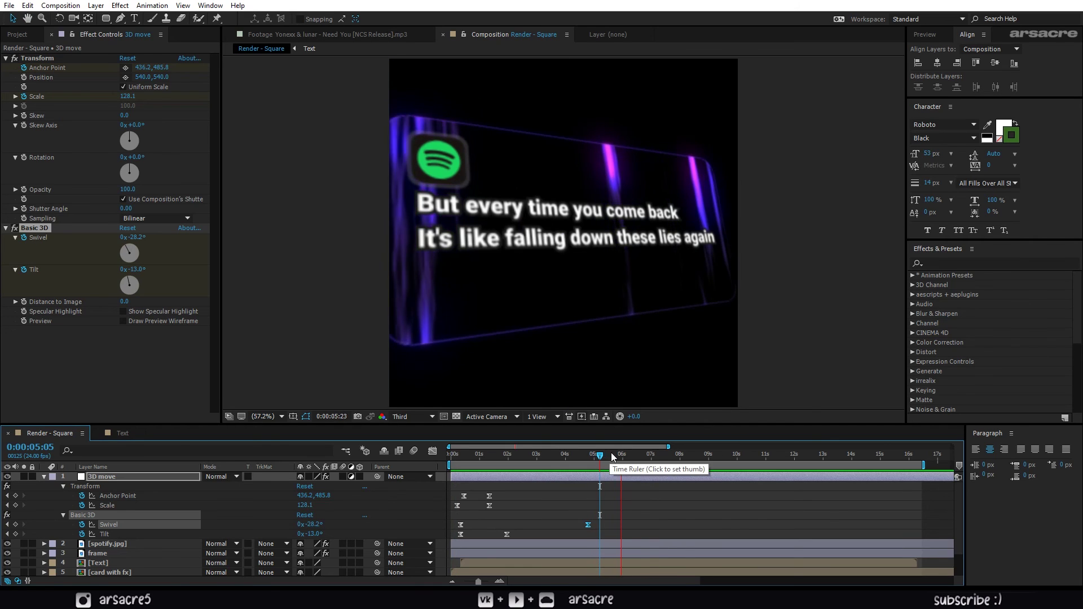
drag(613, 453, 628, 453)
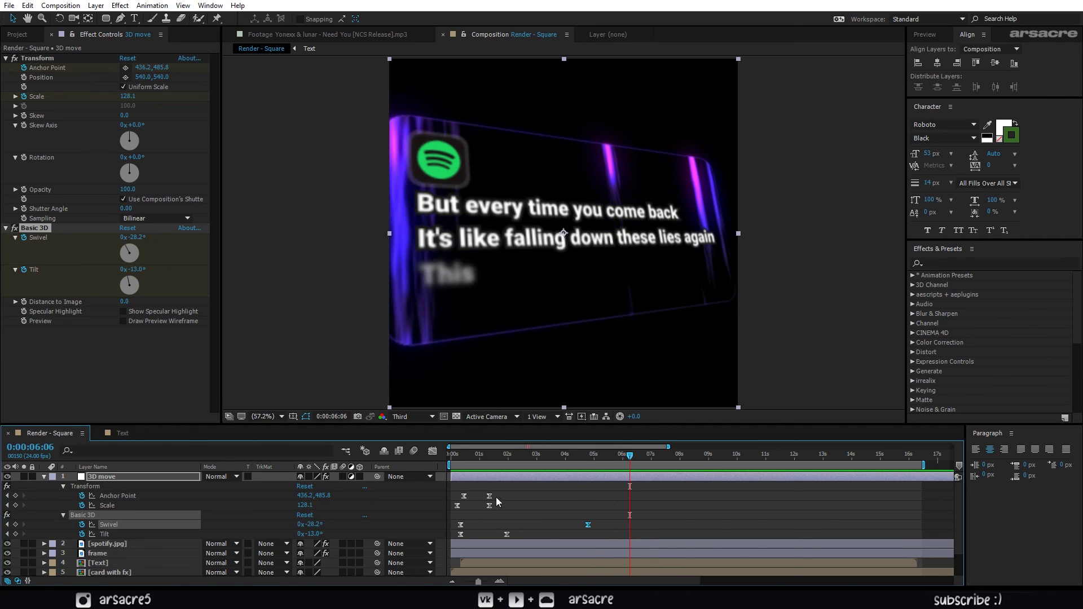
click(15, 496)
click(15, 506)
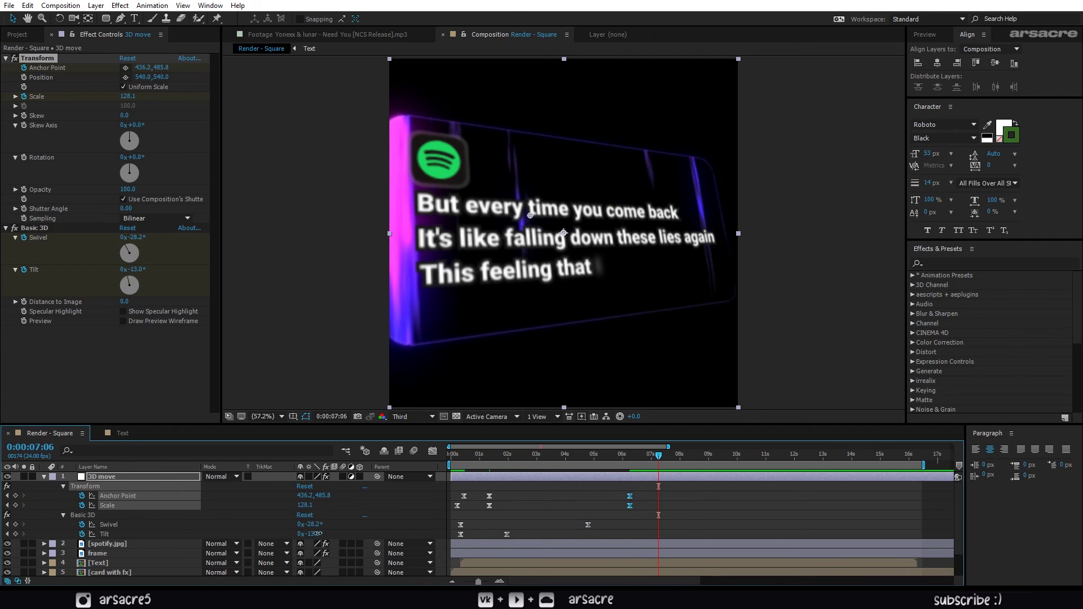
At 0:00:07:06, set Swivel to 27.8° and Anchor Point to 652.2, 485.8, and collapse the layer's keyframes when the animation is complete.
drag(311, 525, 677, 499)
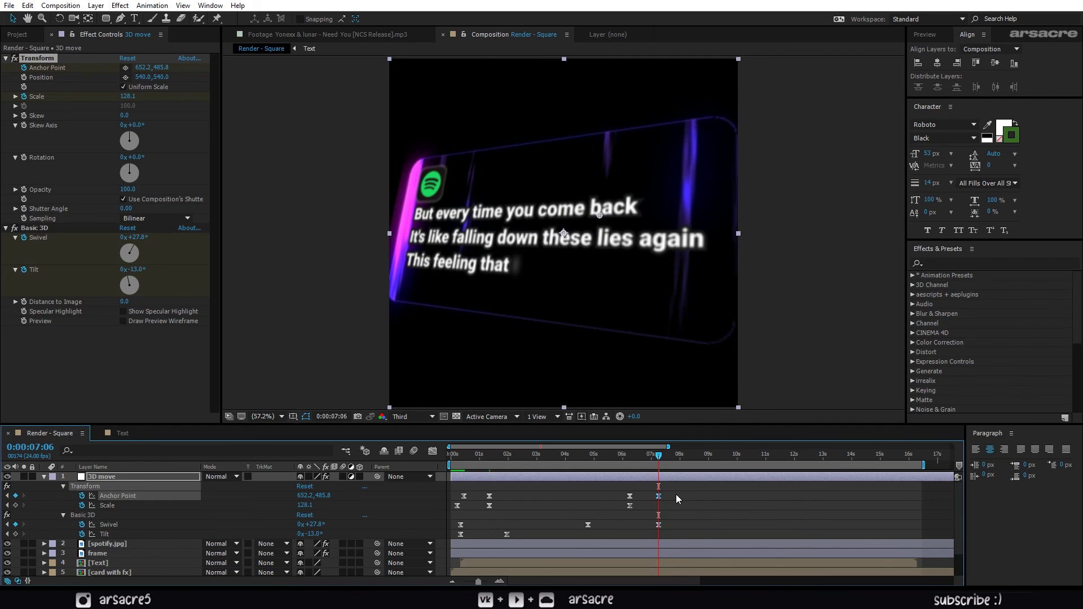
drag(648, 457, 604, 456)
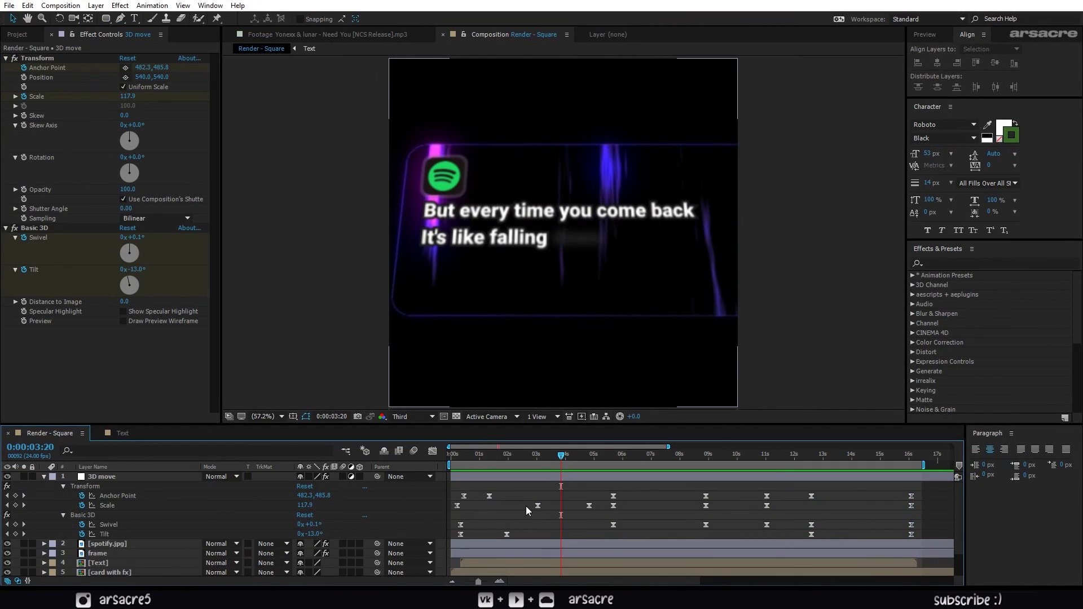
key(u)
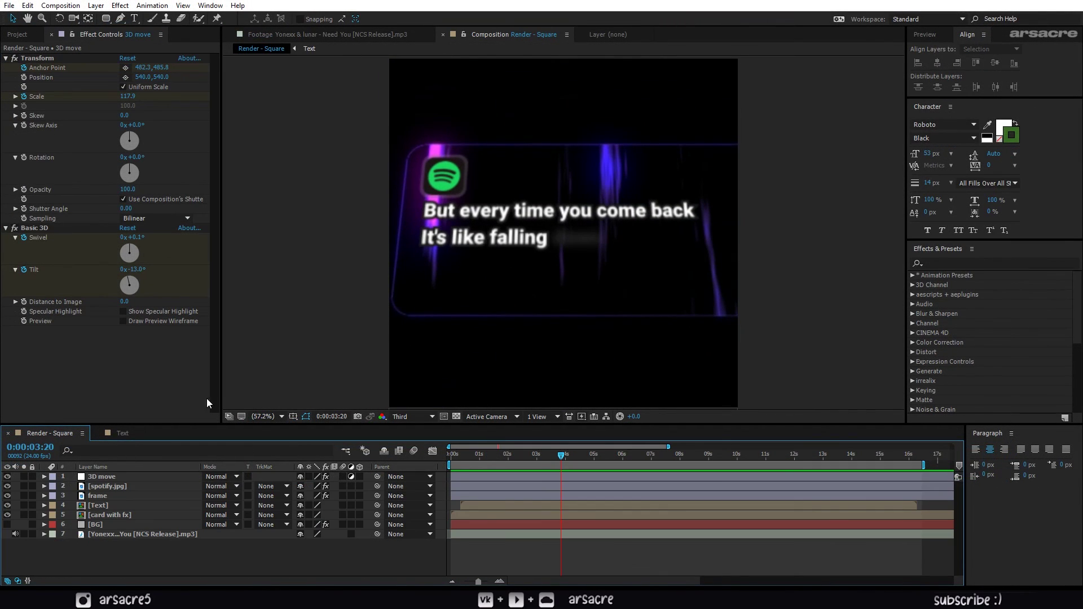
Add a second Transform effect to the 3D move layer, between the existing Transform and Basic 3D effects.
click(7, 59)
click(951, 262)
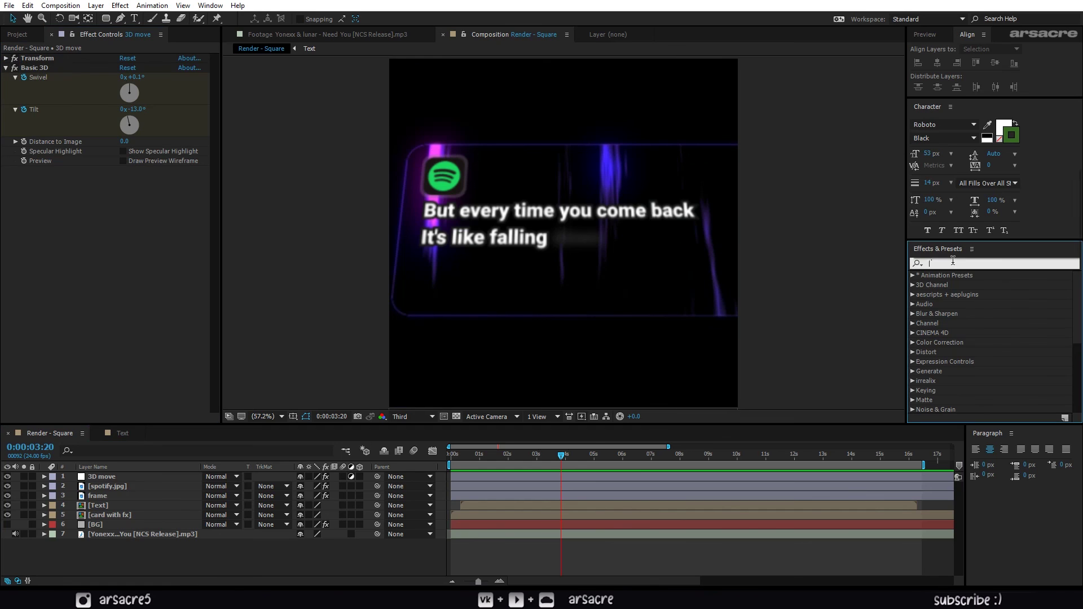
text(ransf)
drag(952, 285, 53, 61)
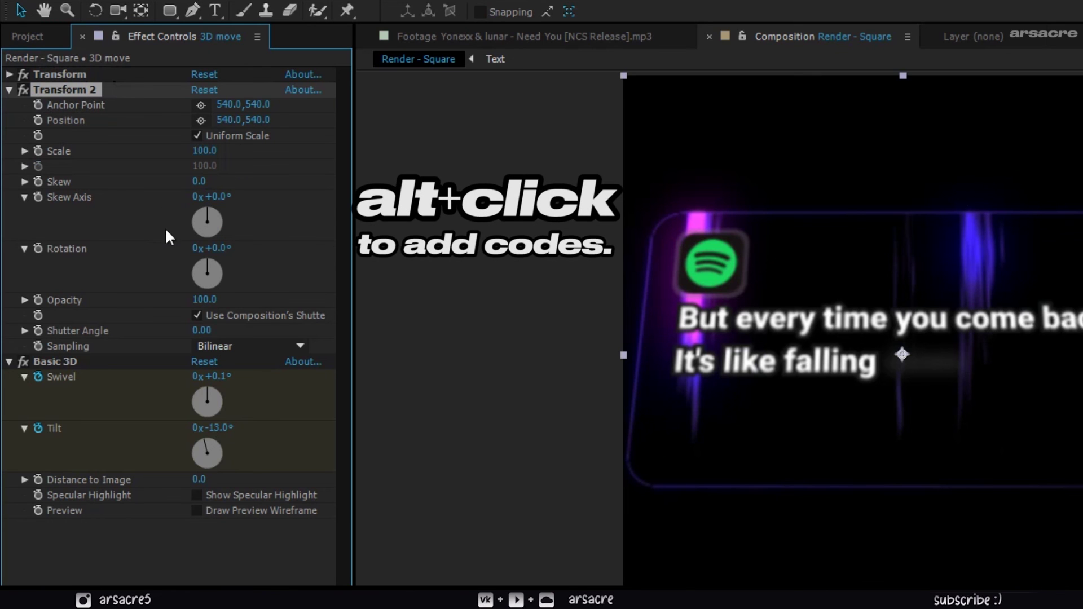
Give Transform 2's Scale the expression wiggle(0.7,20) and copy the expression text.
alt+click(35, 150)
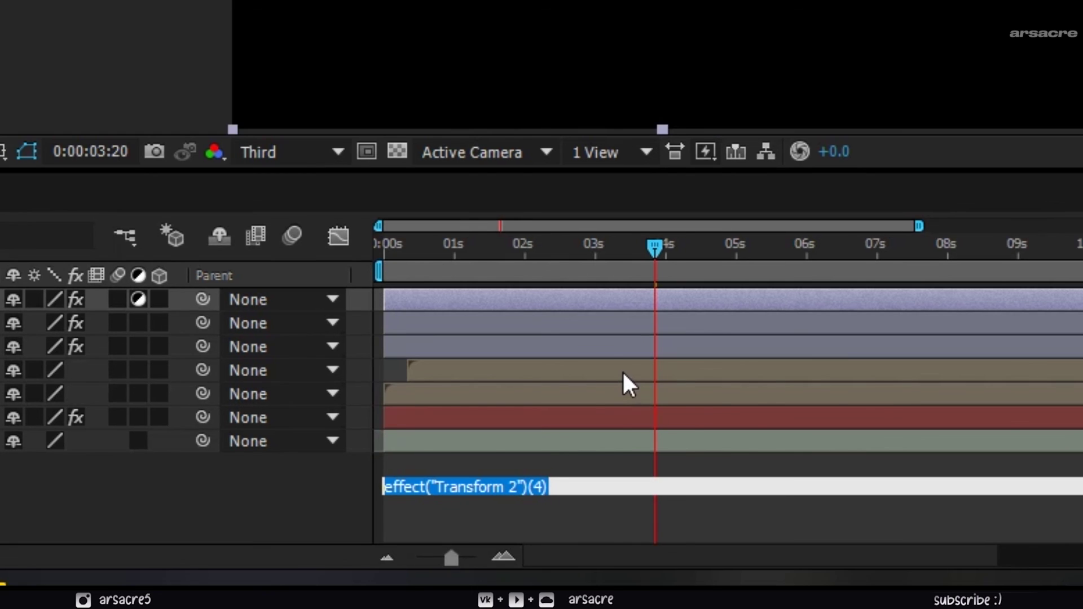
text(wiggle())
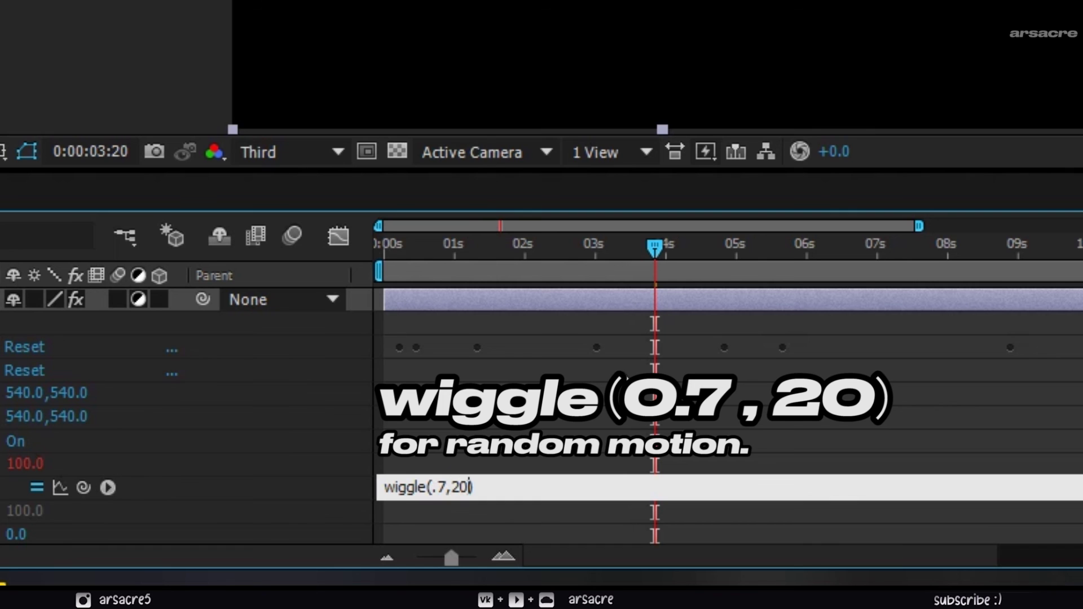
key(ctrl+a)
key(ctrl+c)
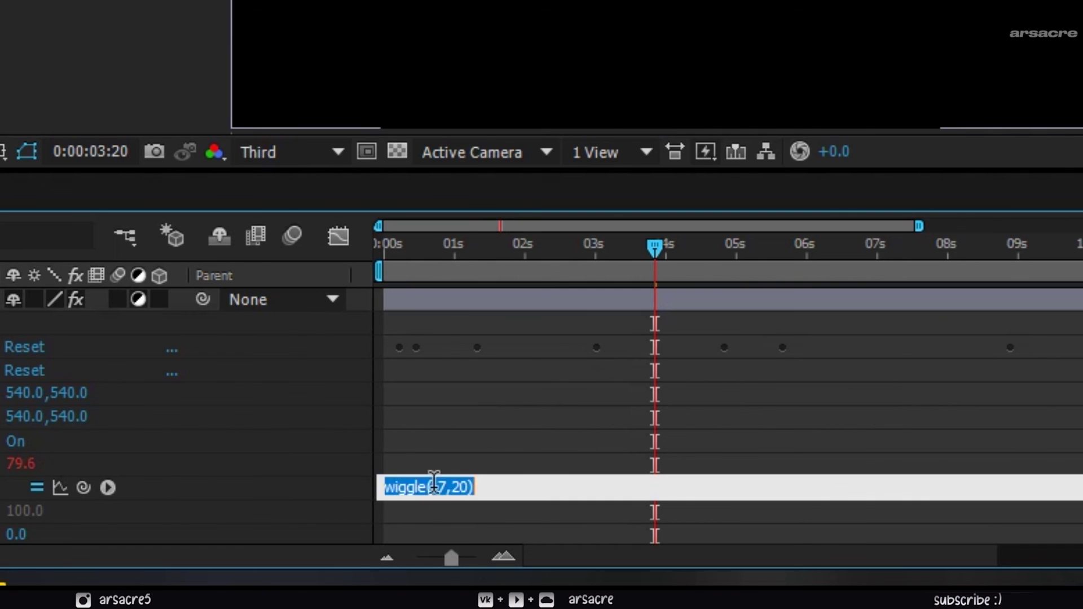
click(432, 487)
click(504, 409)
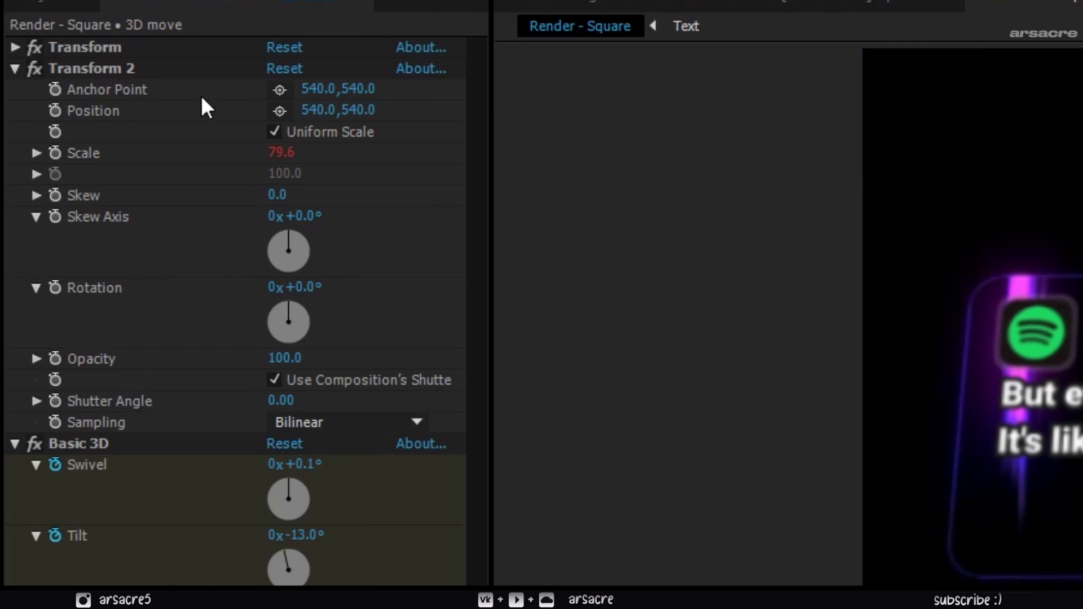
Paste the wiggle expression onto Transform 2's Position and change it to wiggle(.3,20).
alt+click(55, 112)
key(ctrl+v)
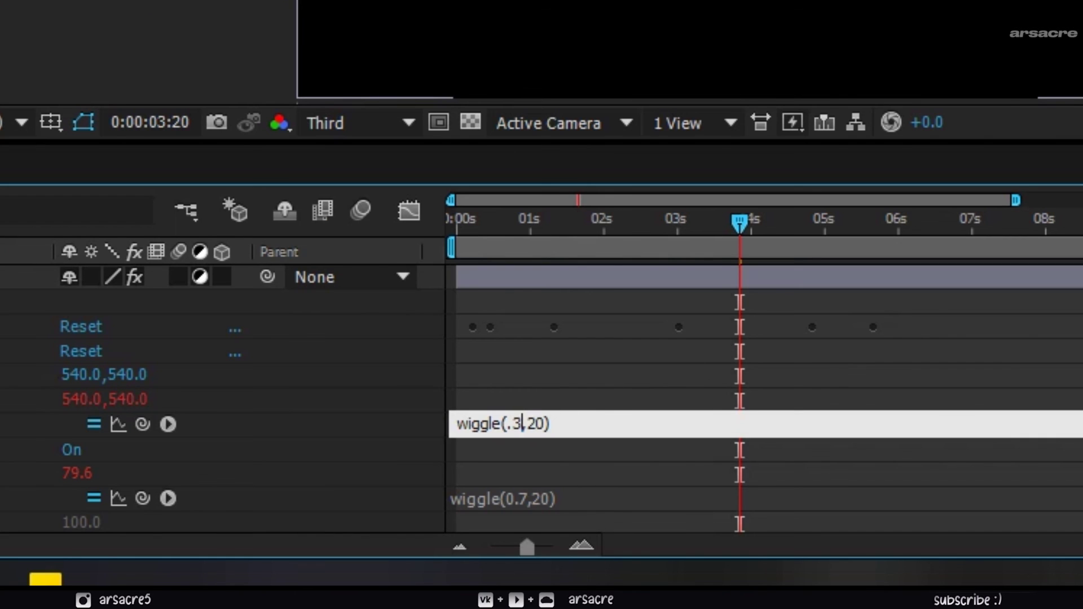
click(709, 237)
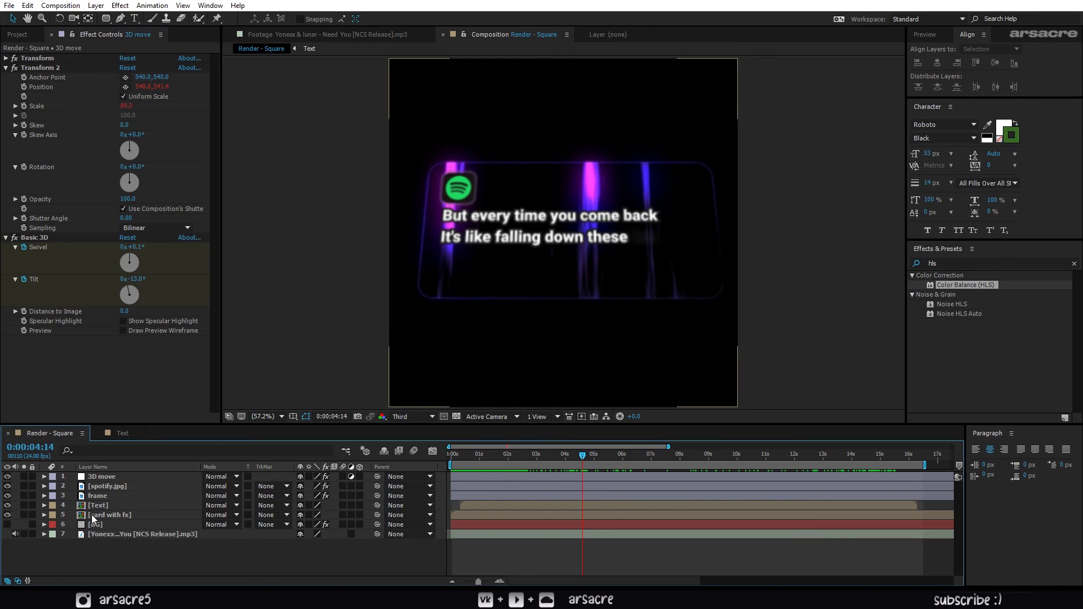
In the card with fx composition, collapse and copy all four effects of the Texture FX glow layer.
double_click(106, 516)
click(120, 477)
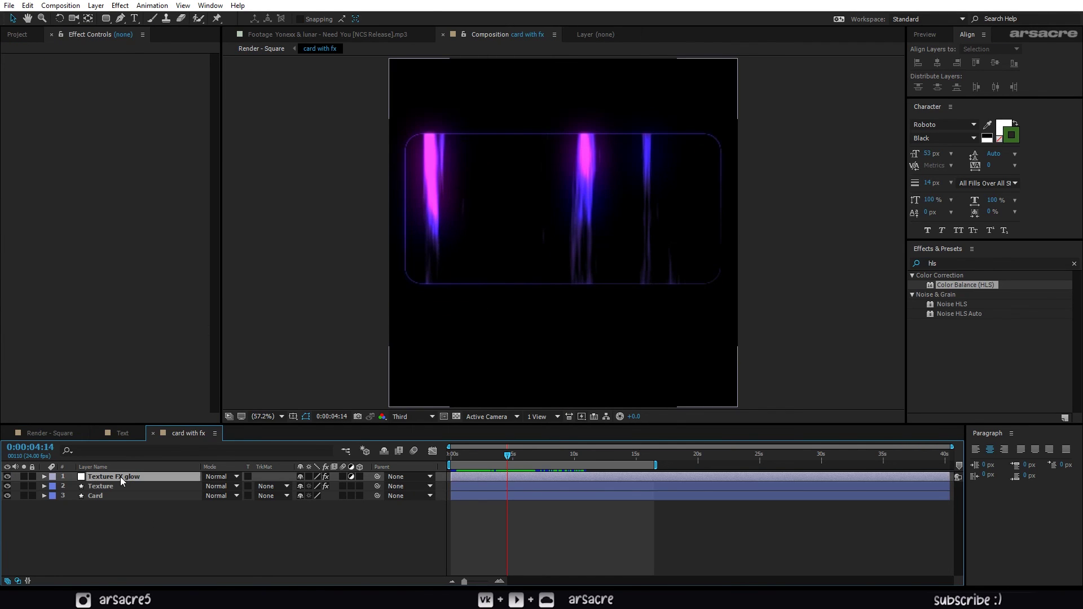
click(6, 87)
click(6, 58)
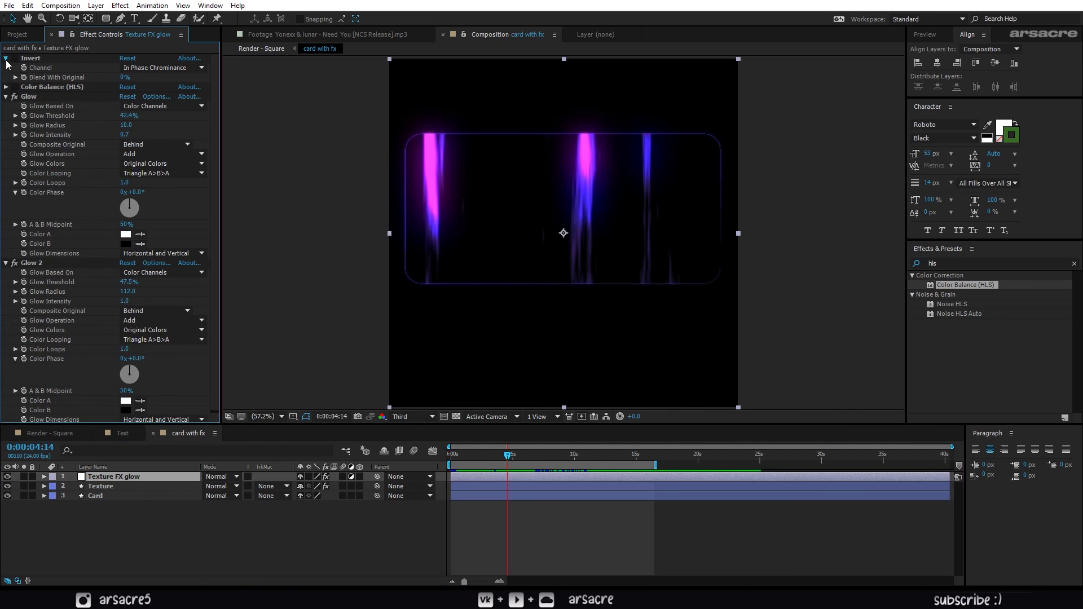
click(5, 78)
click(6, 87)
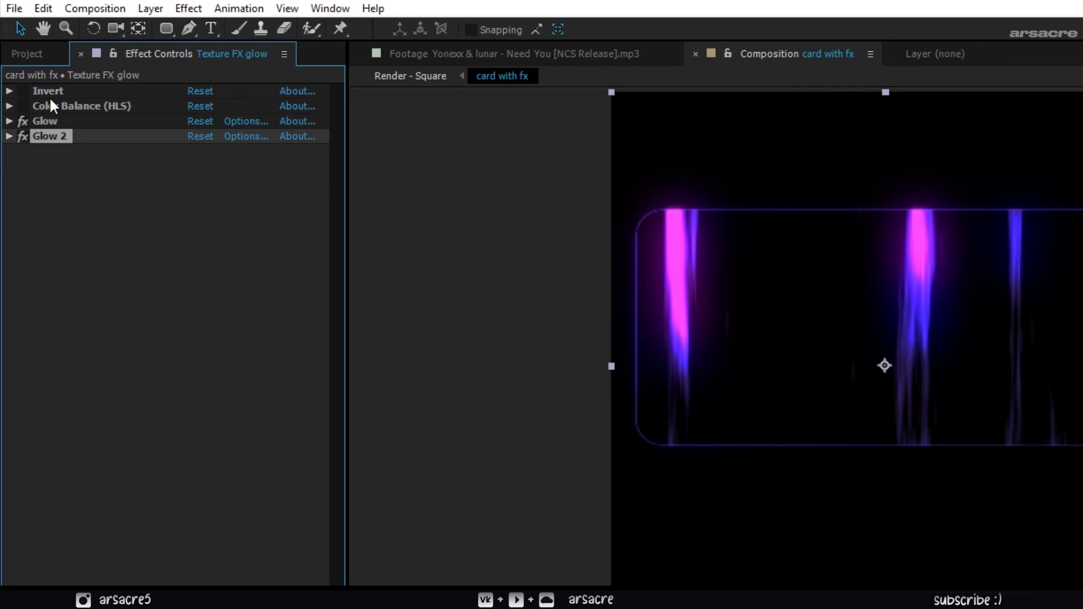
key(ctrl+a)
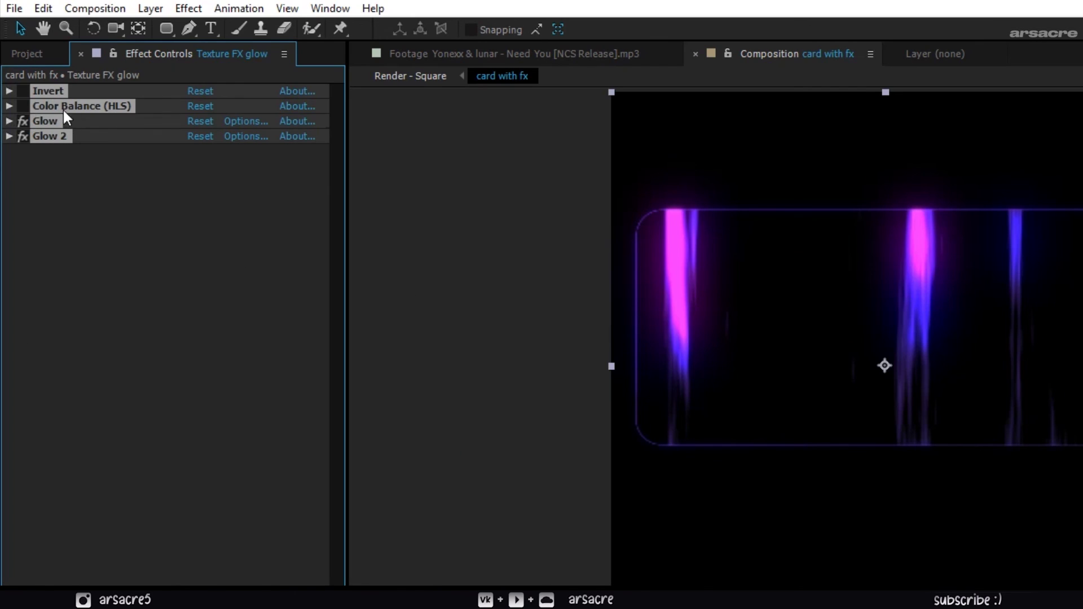
click(48, 6)
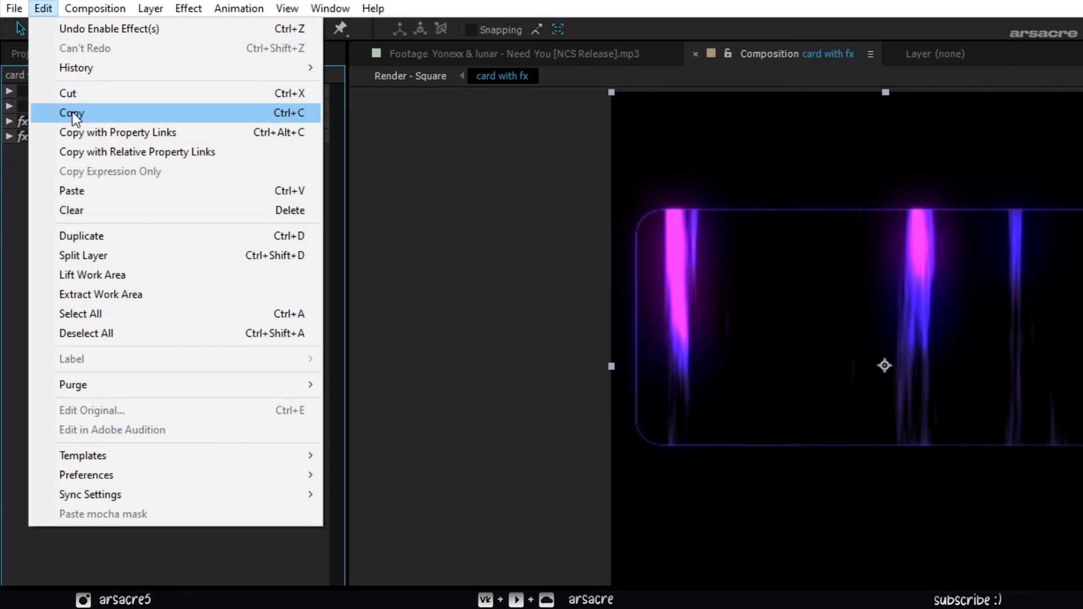
click(116, 112)
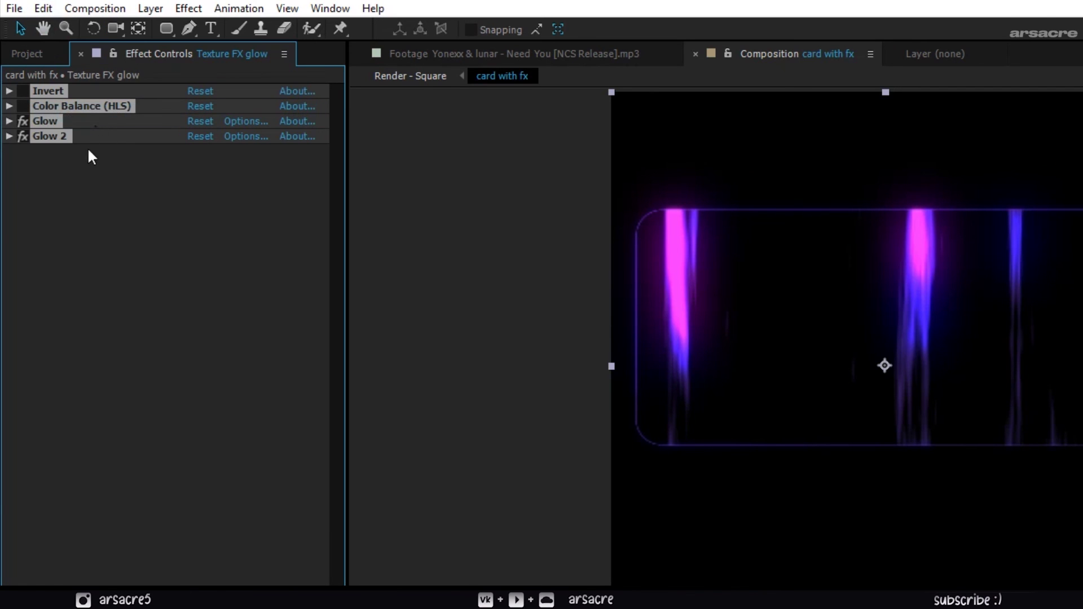
Delete Invert, Color Balance (HLS), Glow and Glow 2 from the Texture FX glow layer.
click(96, 208)
click(51, 90)
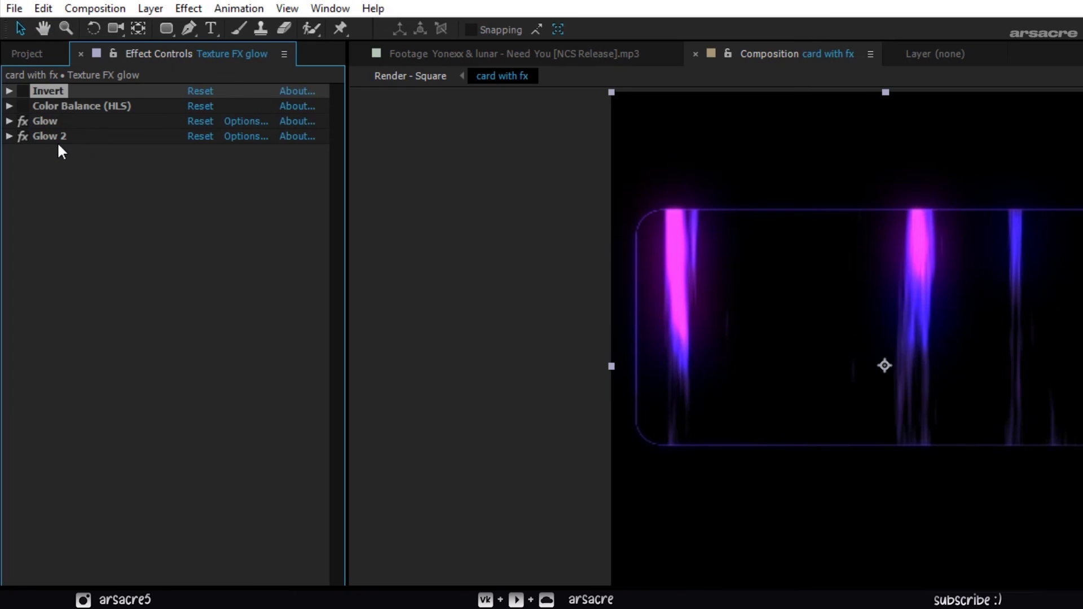
shift+click(59, 136)
key(Delete)
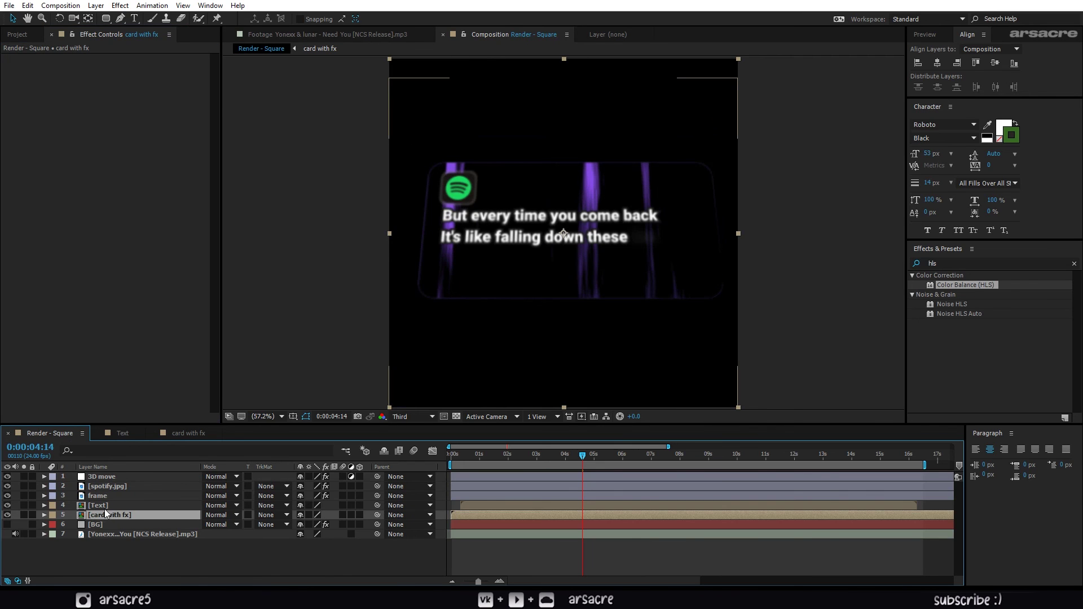
Paste the copied effects onto the card with fx layer in the Render - Square composition.
click(105, 506)
click(106, 516)
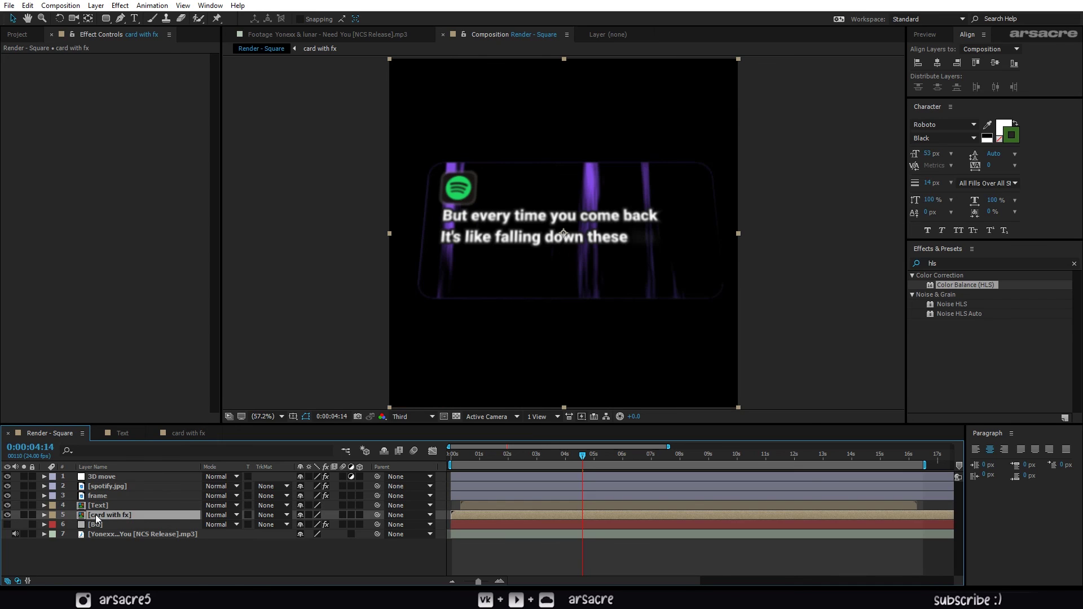
click(27, 6)
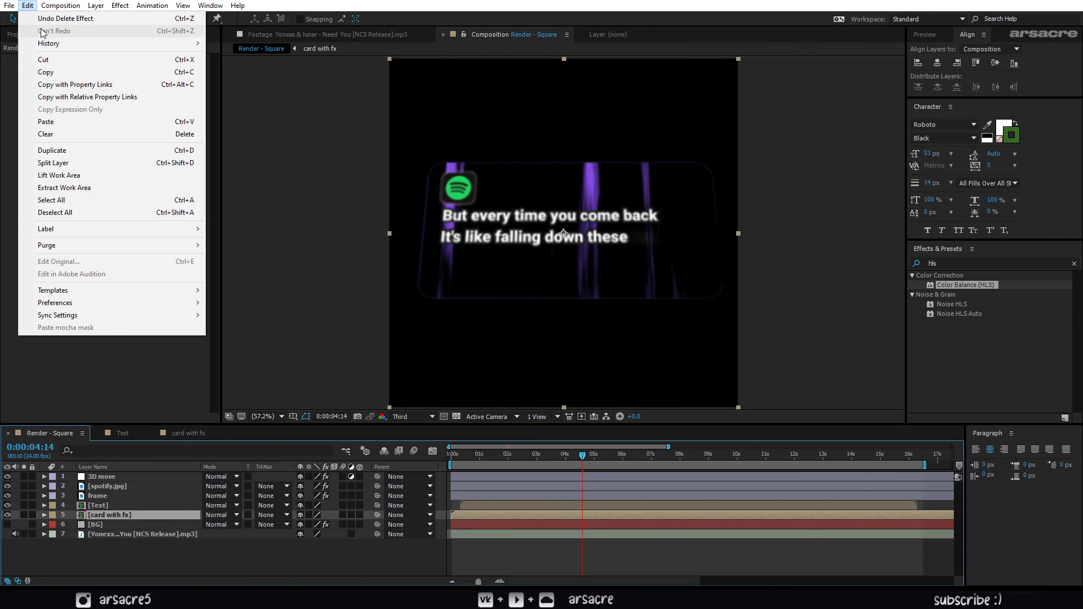
click(89, 122)
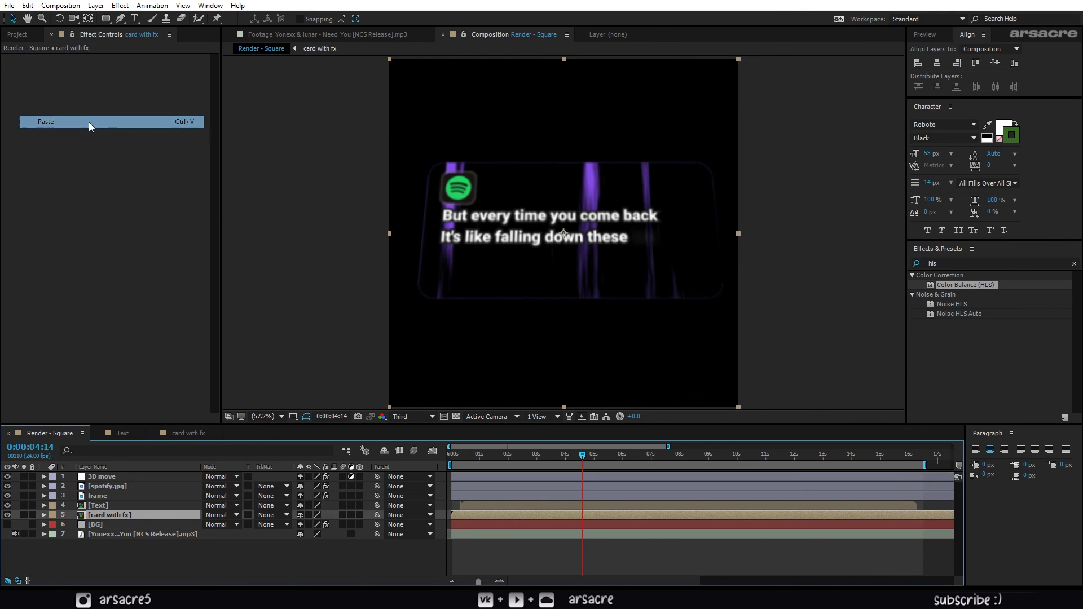
Collapse the card with fx layer's effects, enable Invert and Color Balance (HLS), and check the card around 0:00:06:00.
ctrl+click(6, 148)
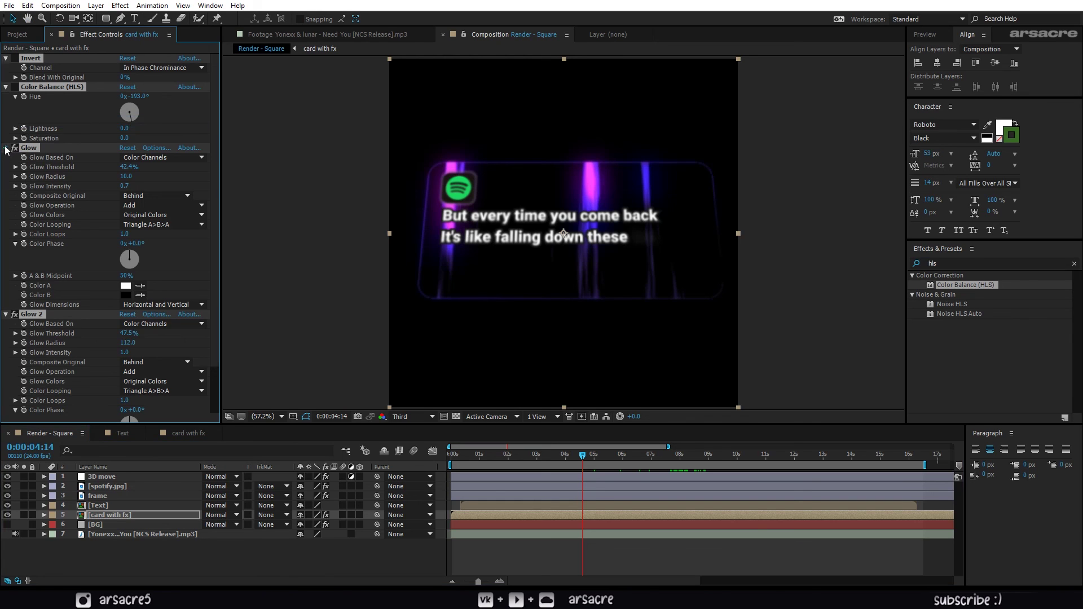
drag(15, 68, 15, 59)
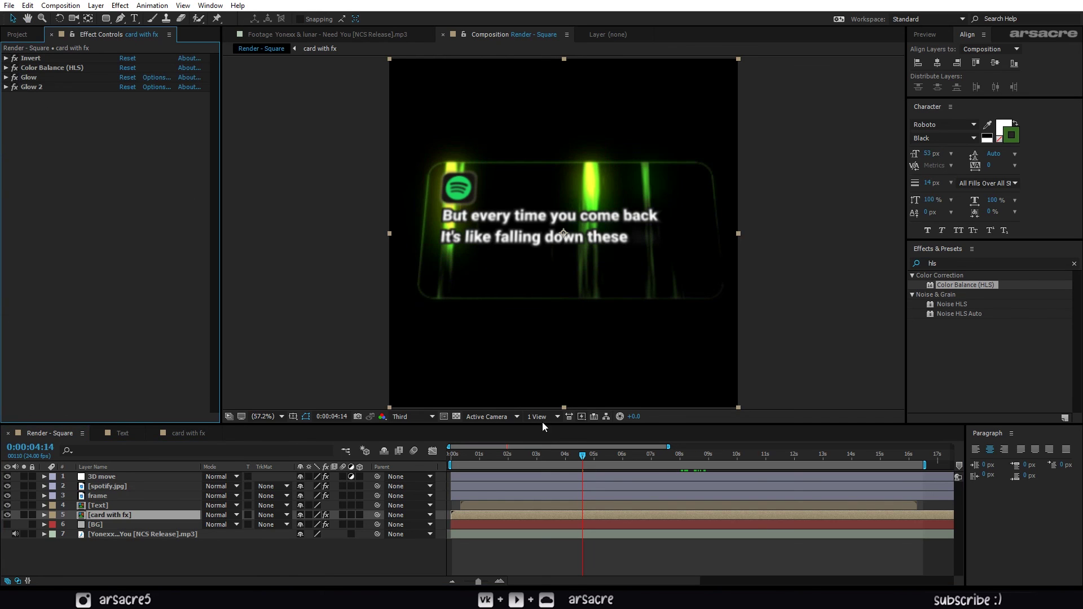
mouse_move(600, 452)
mouse_down()
mouse_move(689, 452)
mouse_move(602, 452)
mouse_up()
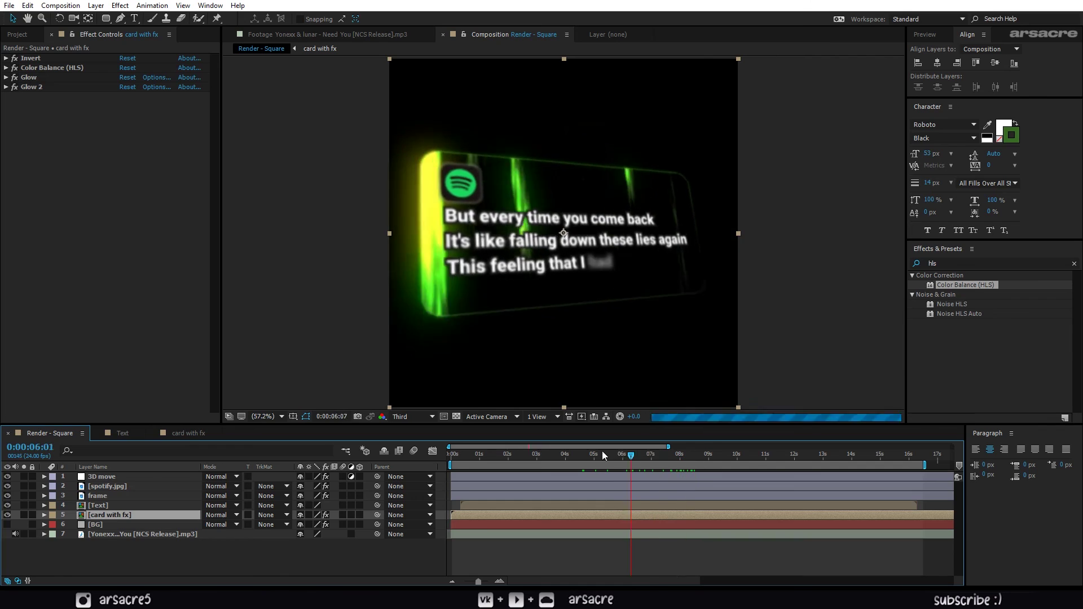